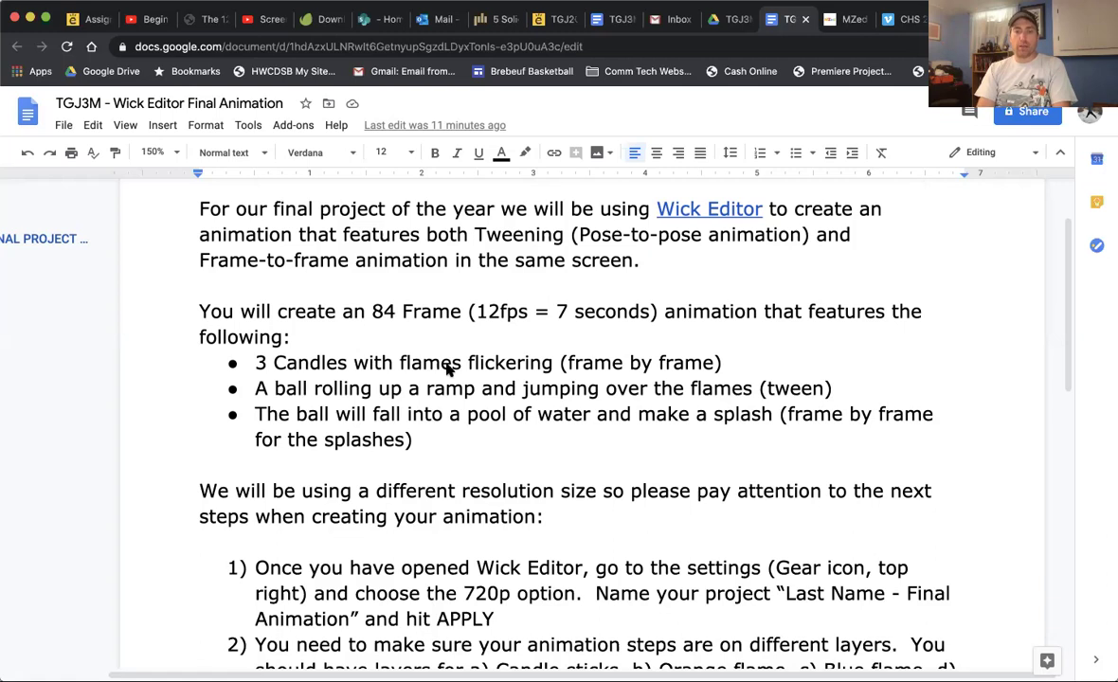
Read the final animation assignment's feature list, project settings, layer requirements and ball path instructions
scroll(379, 436, down, 3)
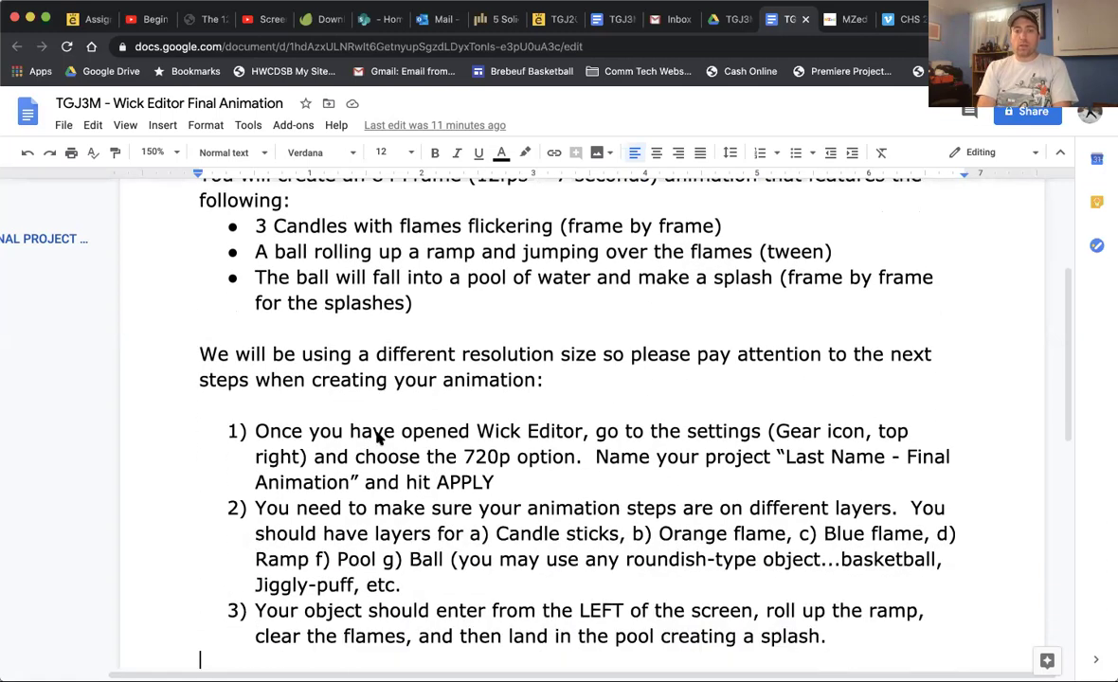
scroll(355, 429, up, 1)
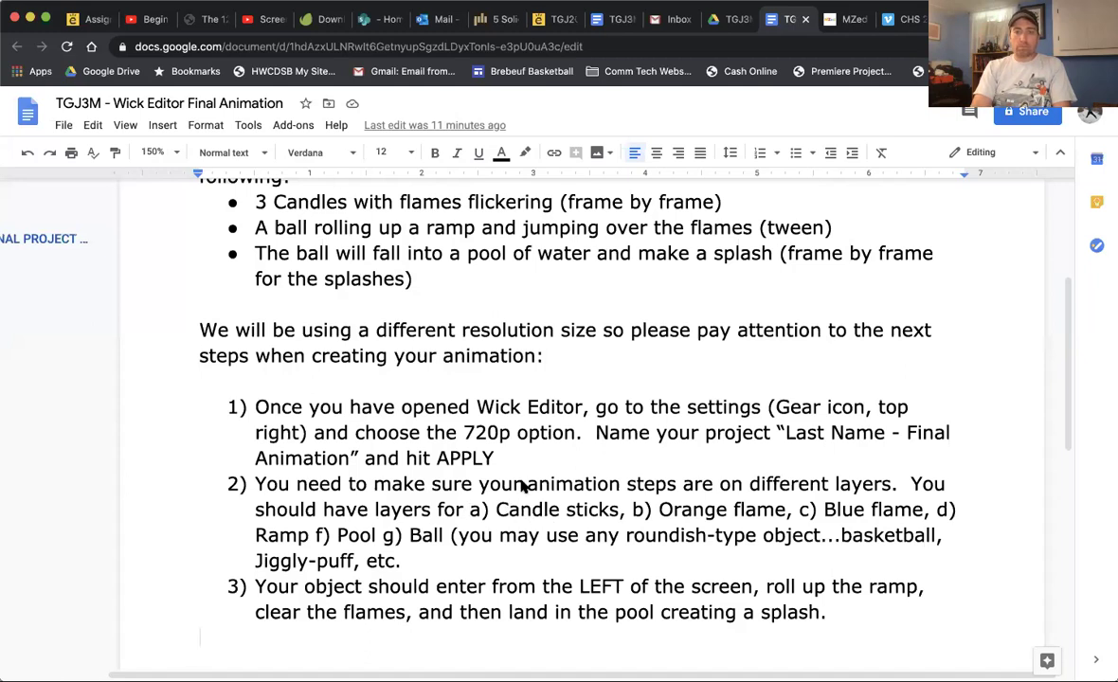
scroll(519, 489, down, 1)
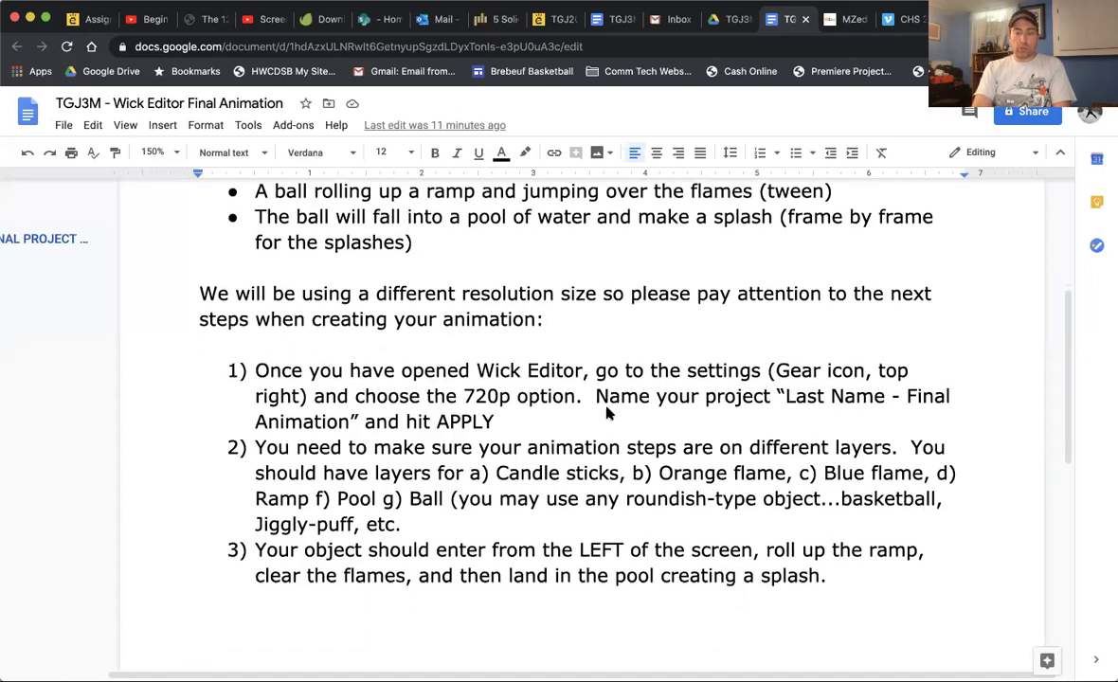
scroll(616, 407, down, 1)
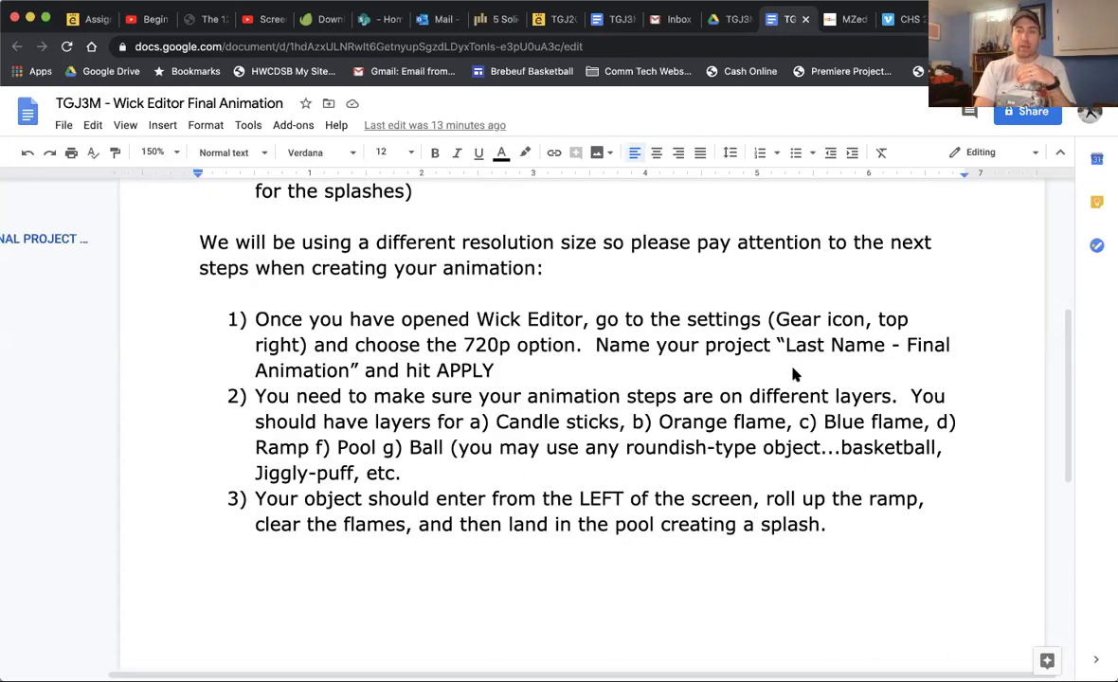
scroll(793, 373, up, 2)
scroll(795, 417, down, 1)
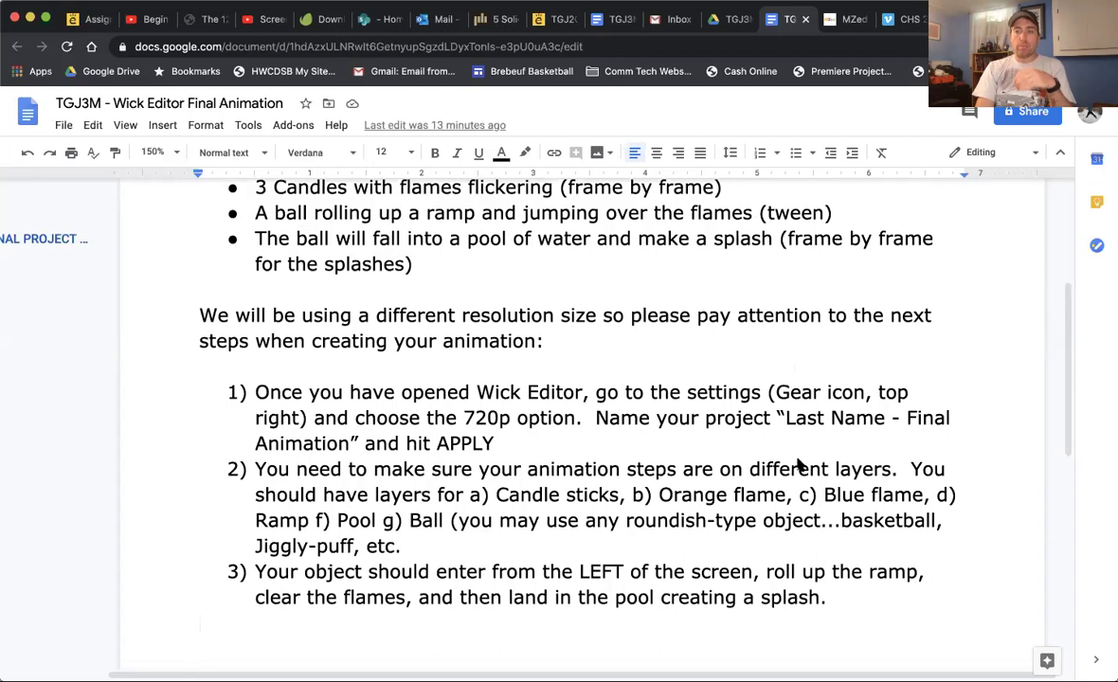
scroll(799, 464, up, 1)
scroll(798, 464, up, 1)
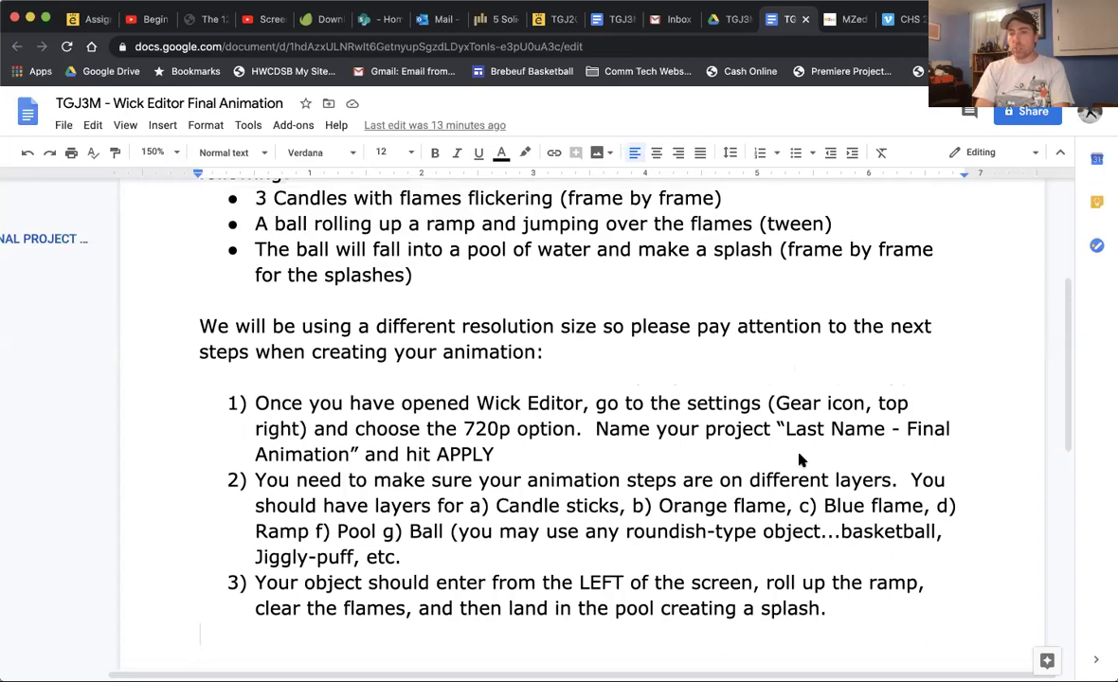
scroll(798, 459, down, 3)
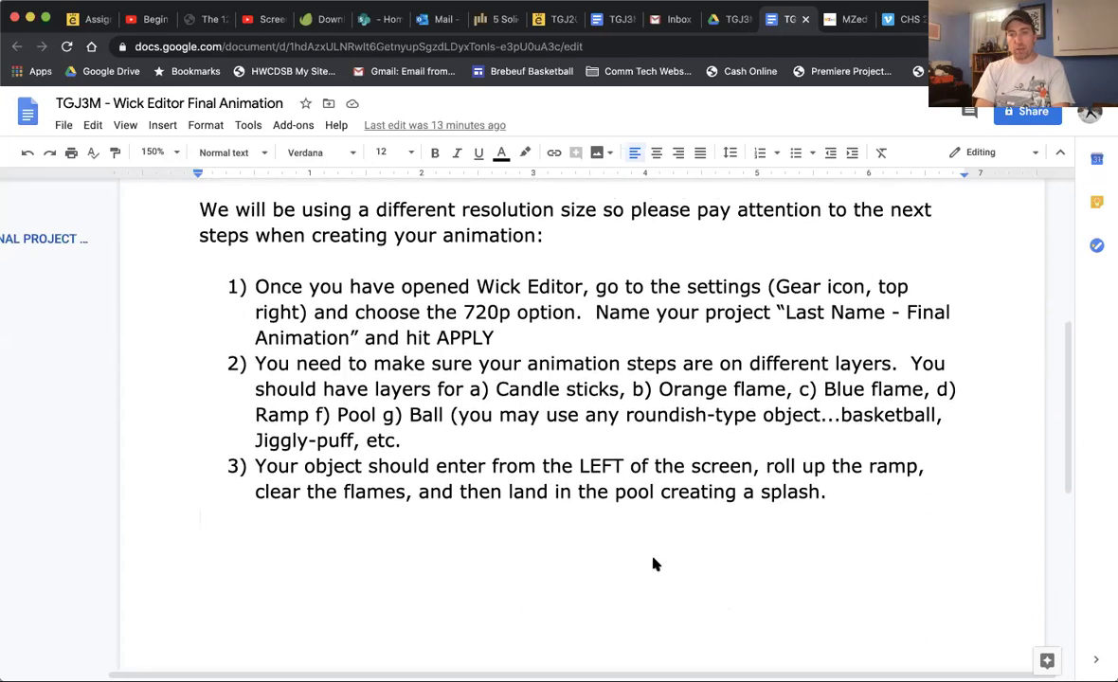
scroll(760, 587, down, 2)
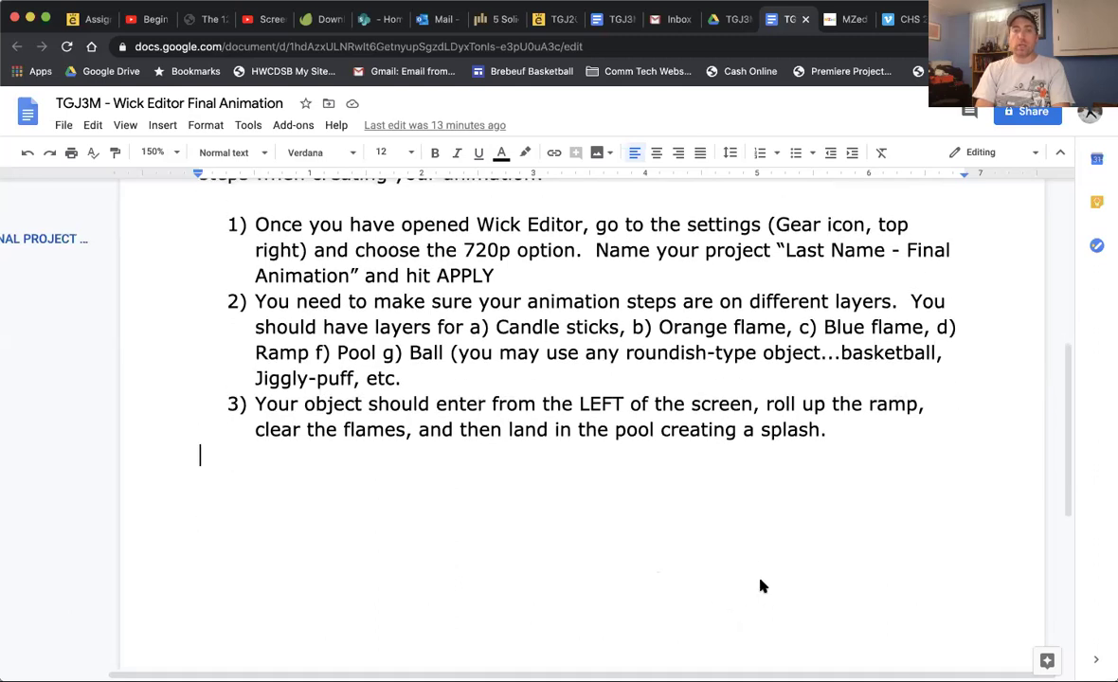
scroll(760, 587, up, 6)
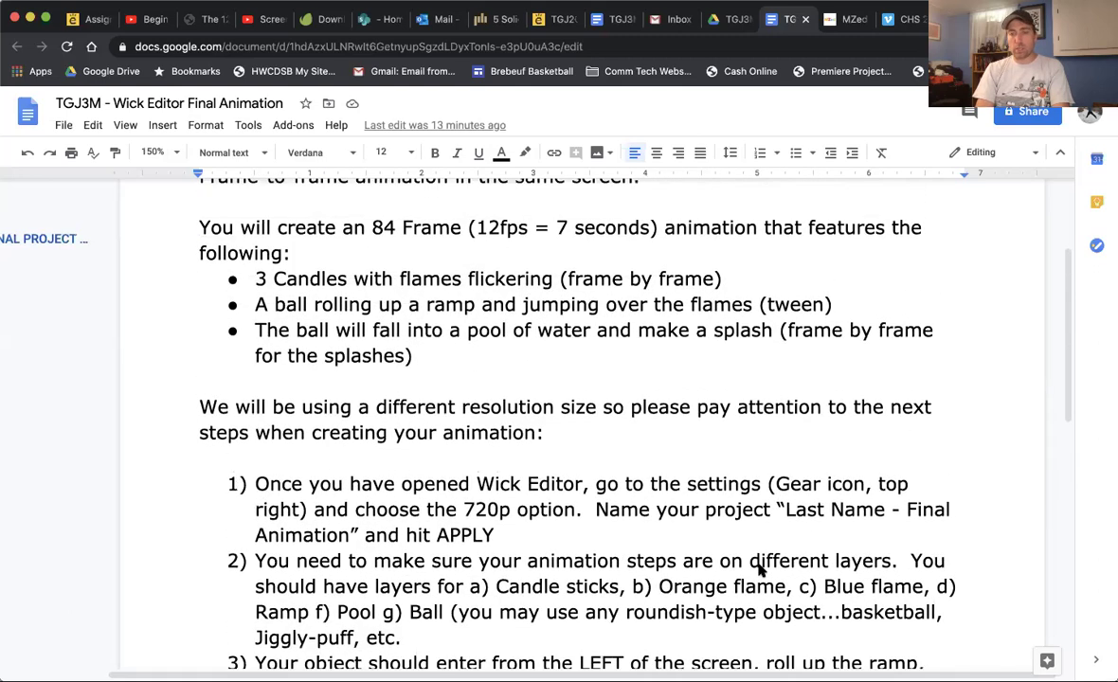
scroll(759, 569, down, 1)
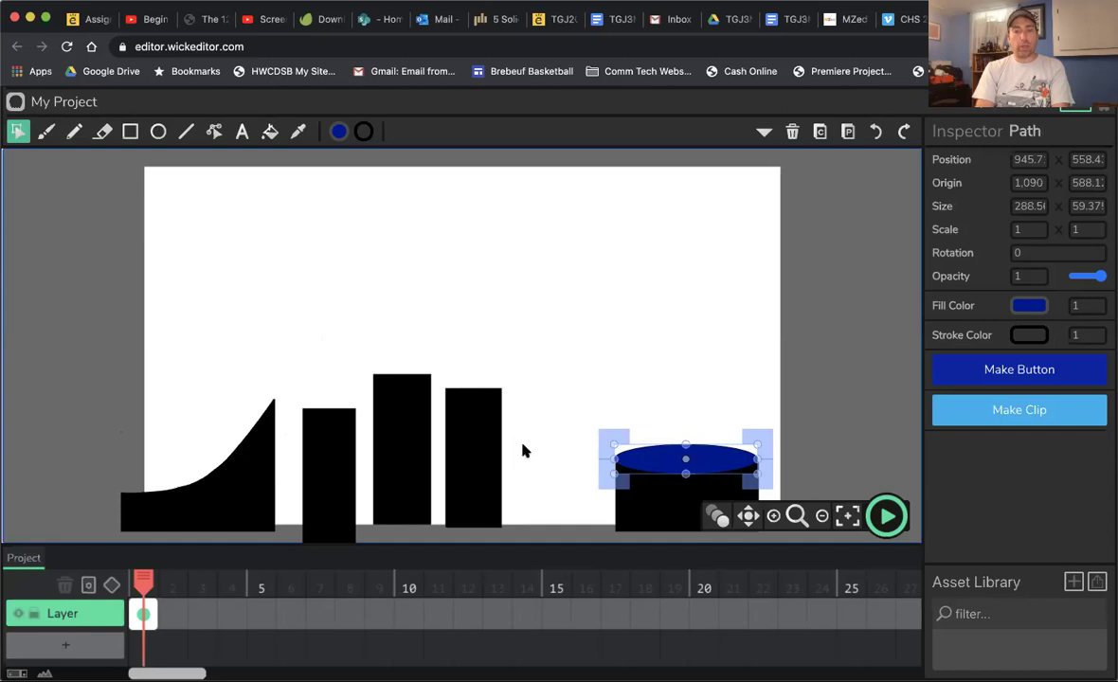
Move the three black candle rectangles further right, spacing them out between the ramp and the pool
click(494, 457)
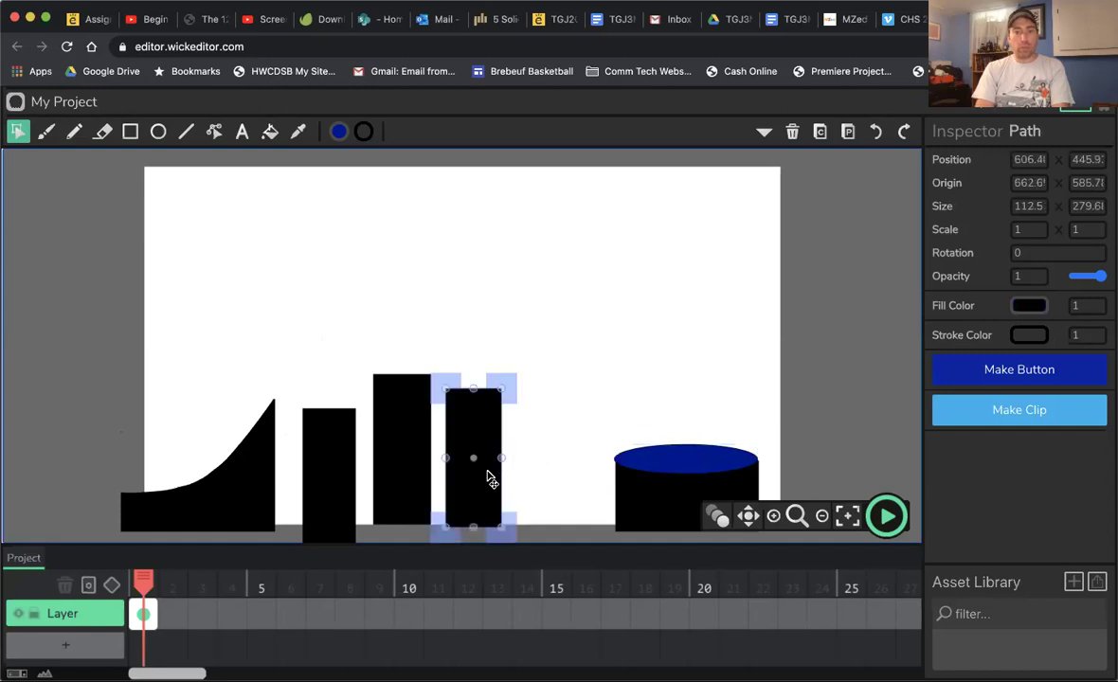
mouse_move(445, 459)
mouse_down()
mouse_move(475, 463)
mouse_move(438, 474)
mouse_up()
click(414, 466)
drag(338, 469, 367, 462)
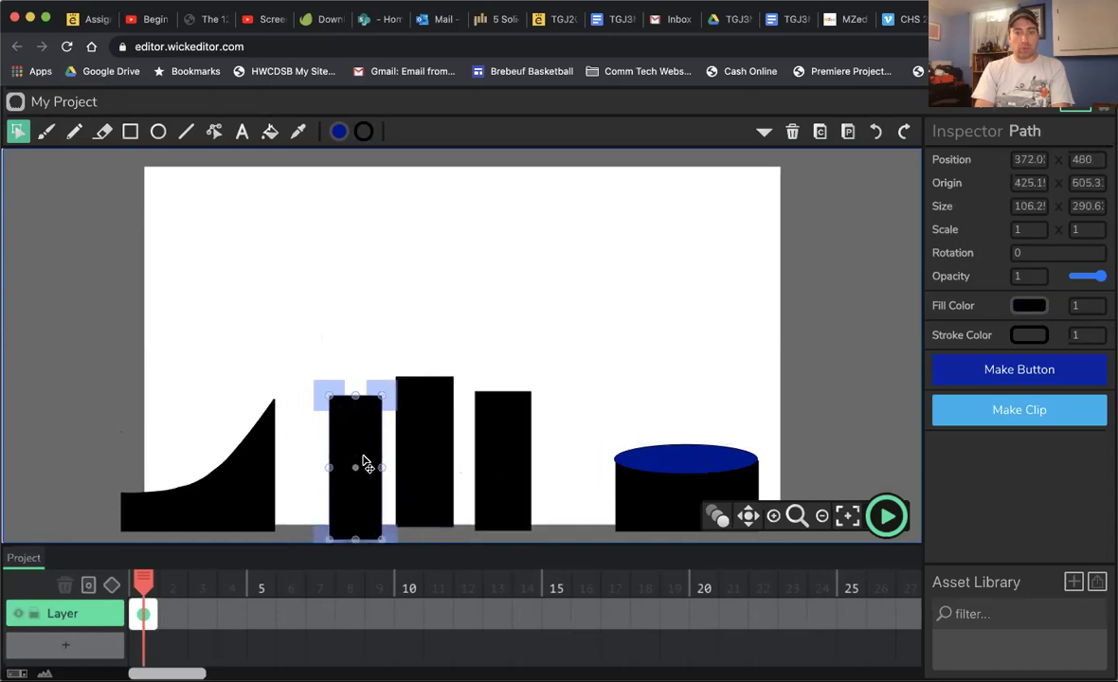
click(614, 382)
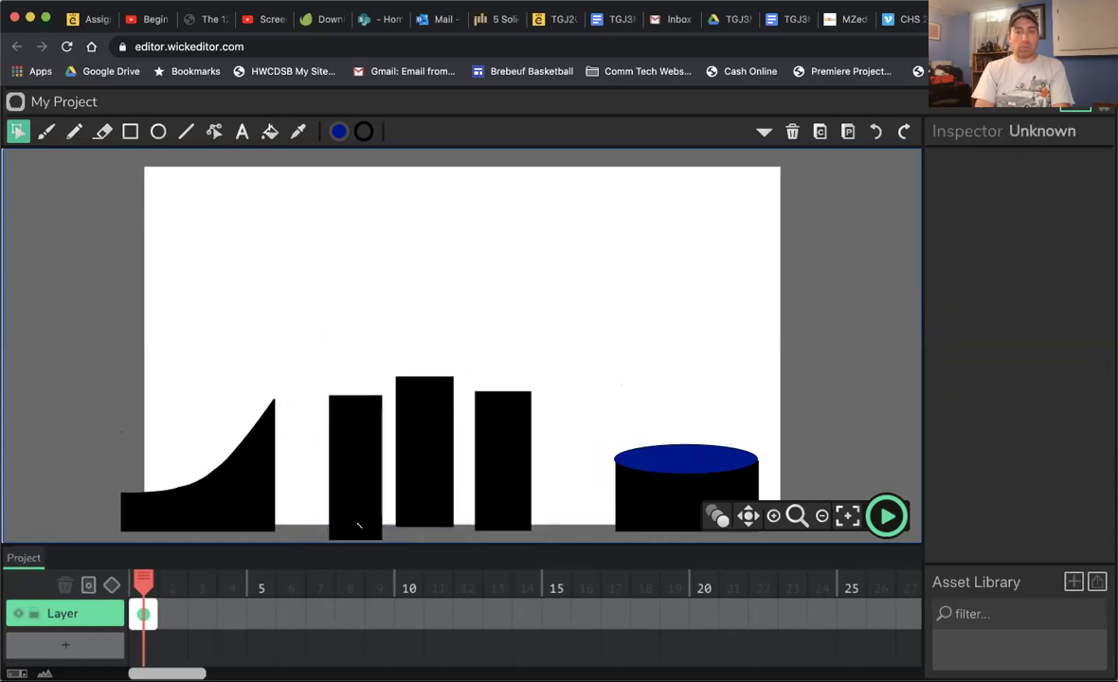
Hide the rough sketch layer and add a new layer named "Candle Sticks"
click(18, 614)
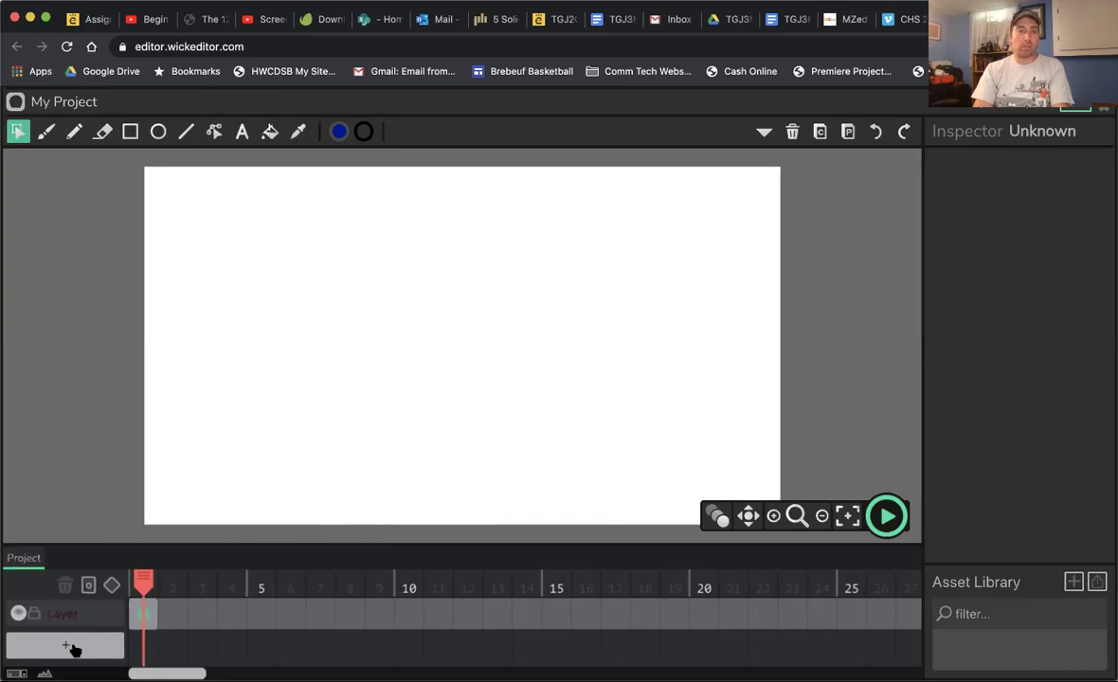
click(68, 649)
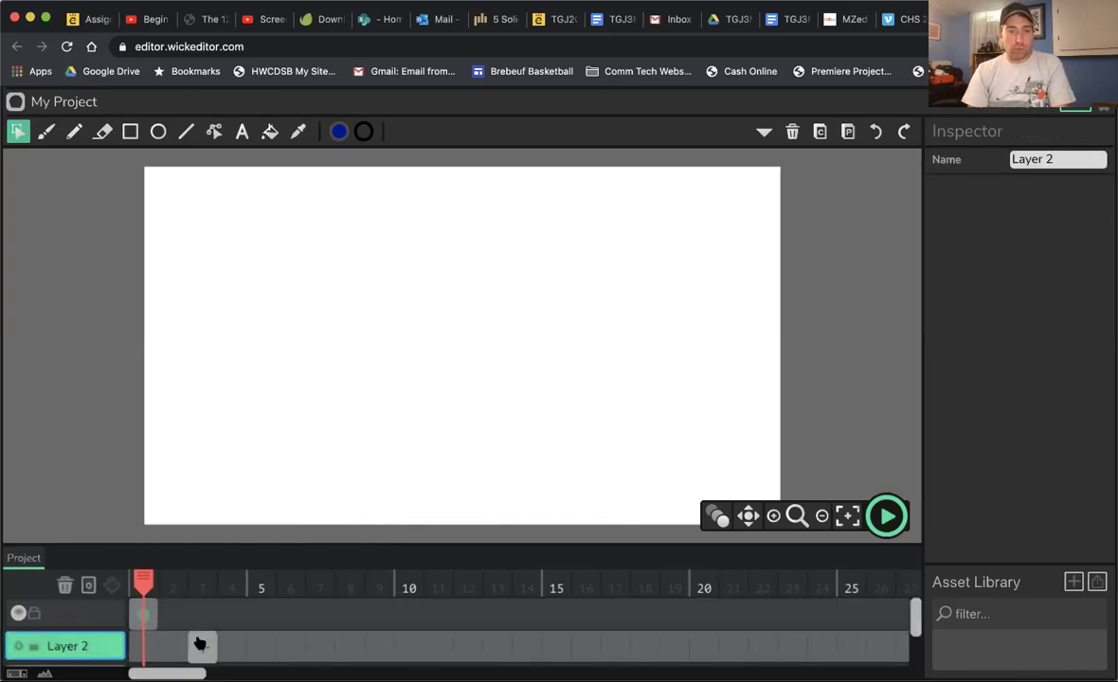
scroll(199, 636, down, 1)
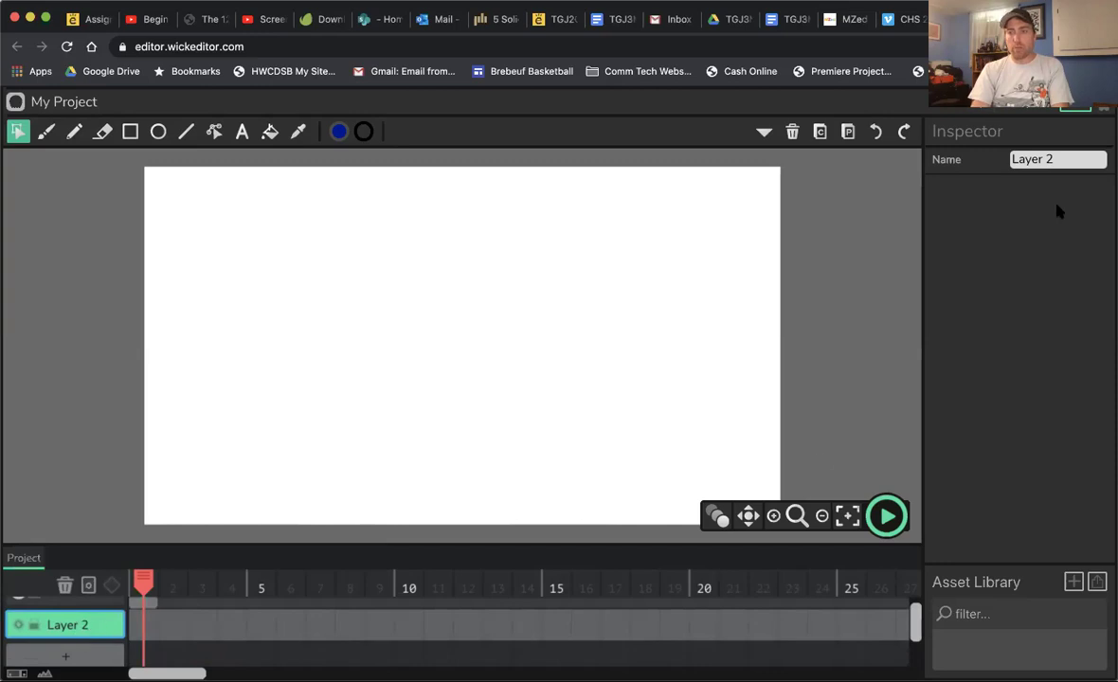
drag(1066, 159, 1000, 163)
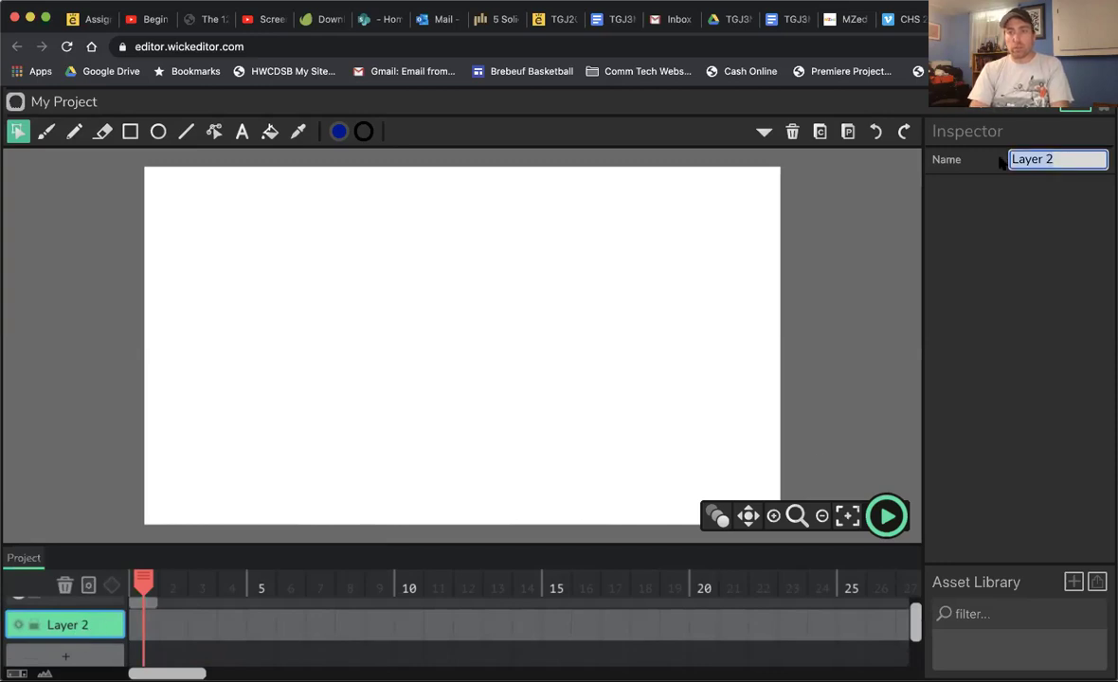
text(Candle Sticks)
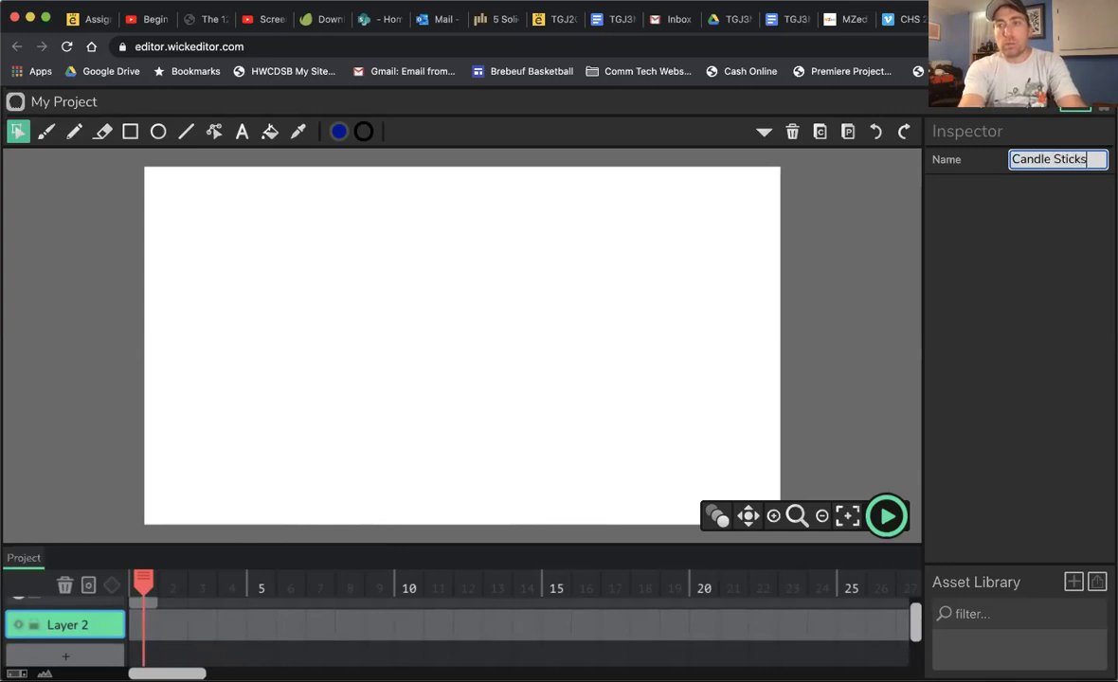
key(Return)
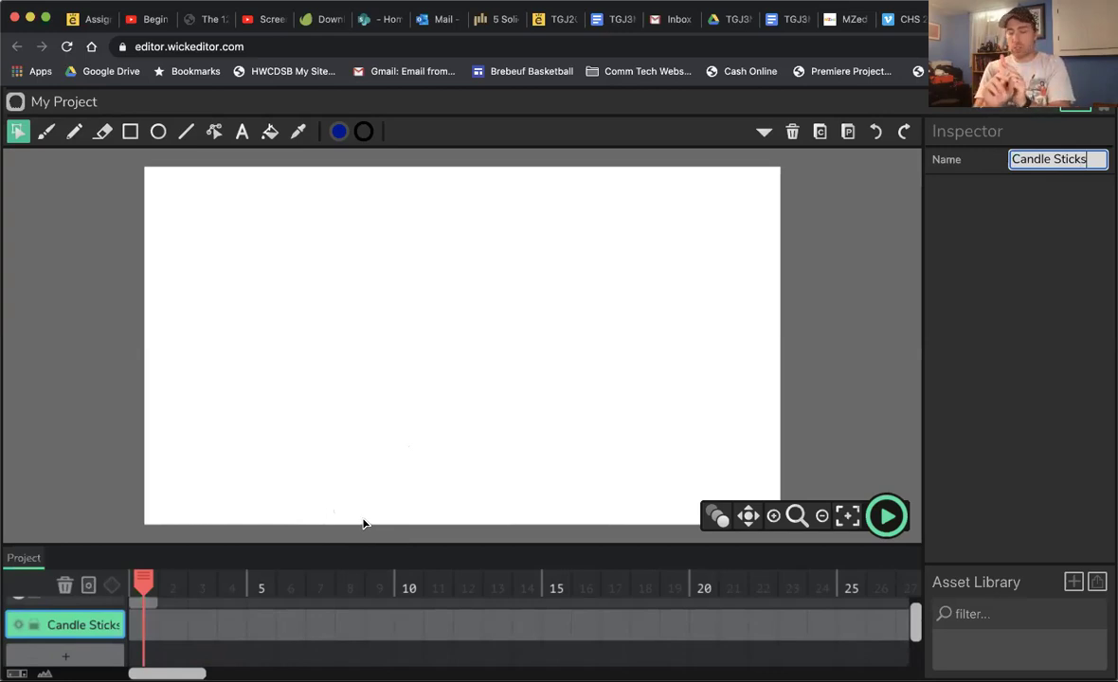
Add a frame at frame 1 of the Candle Sticks layer, extend it to 83 frames, and return the playhead to frame 1
click(150, 625)
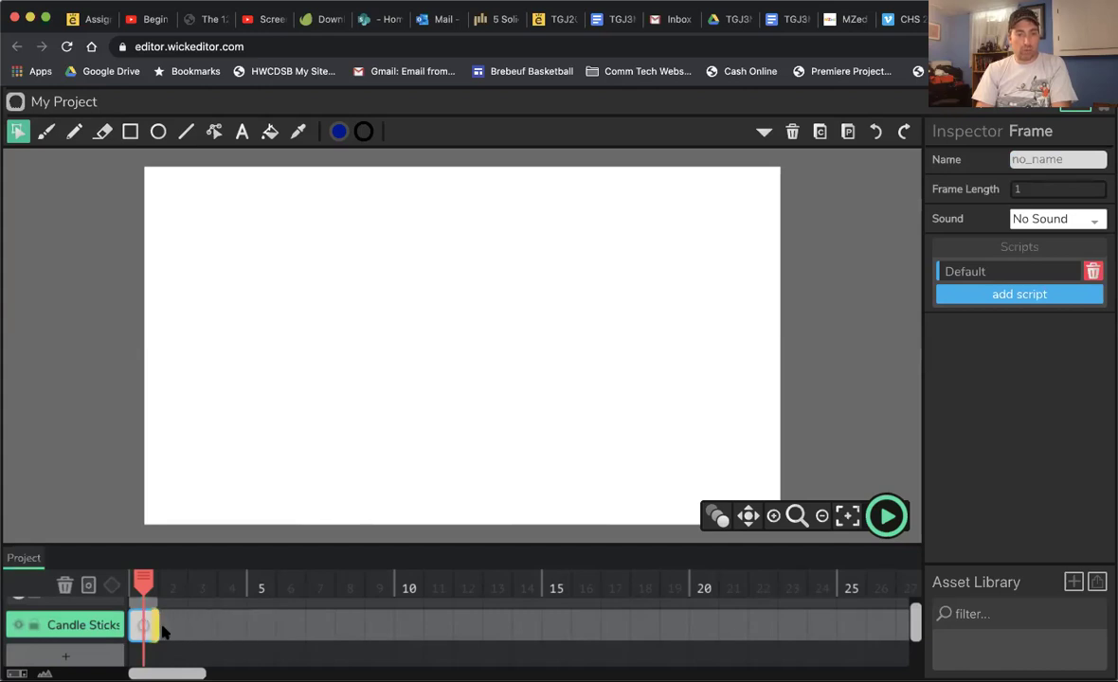
drag(156, 624, 917, 658)
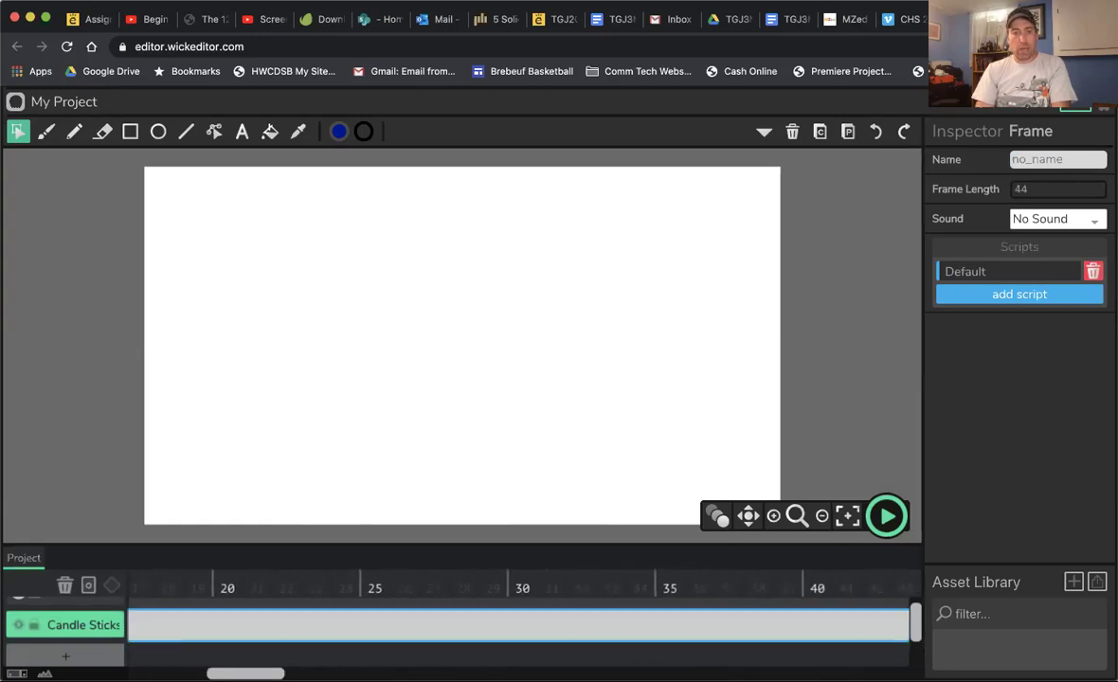
scroll(520, 606, right, 10)
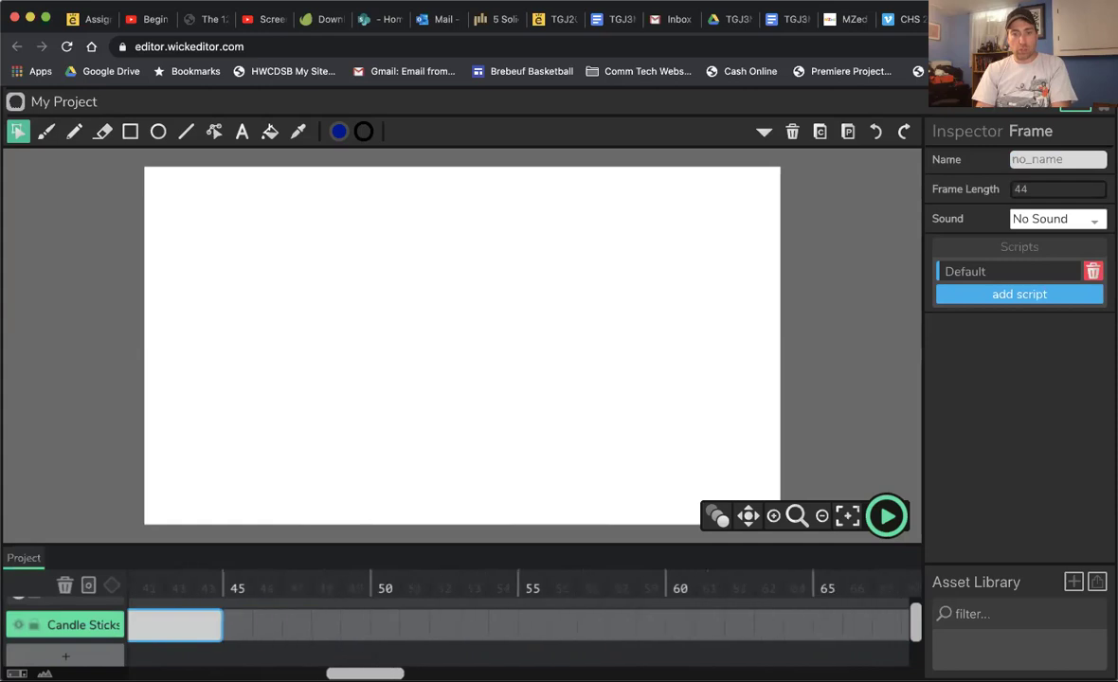
drag(212, 624, 669, 644)
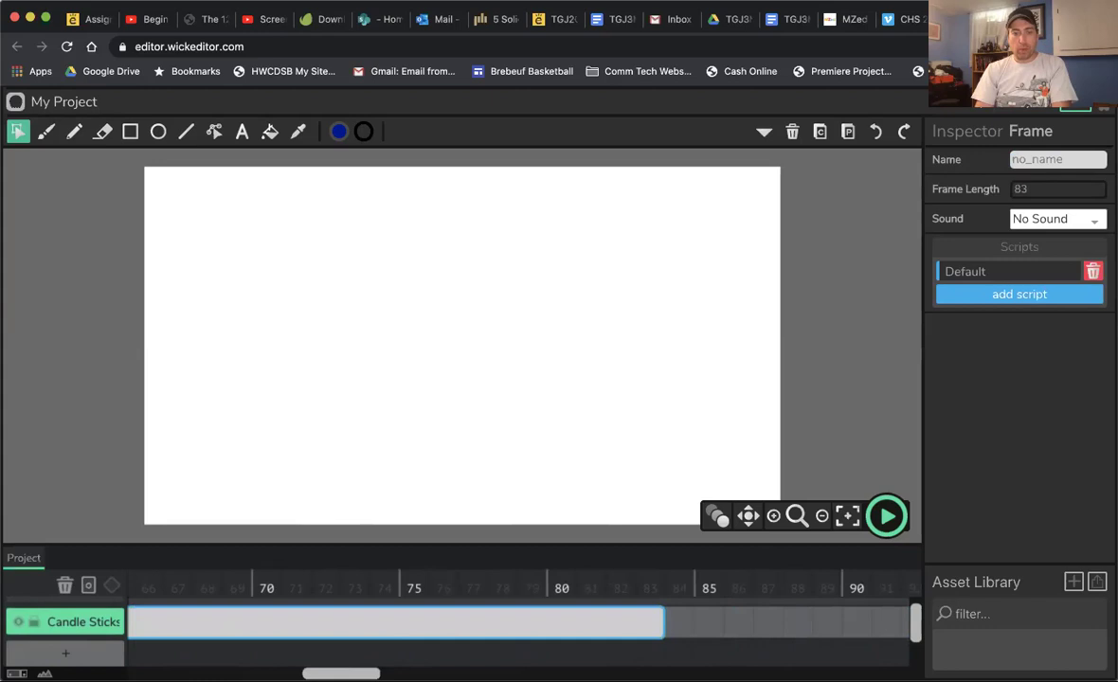
scroll(521, 621, left, 15)
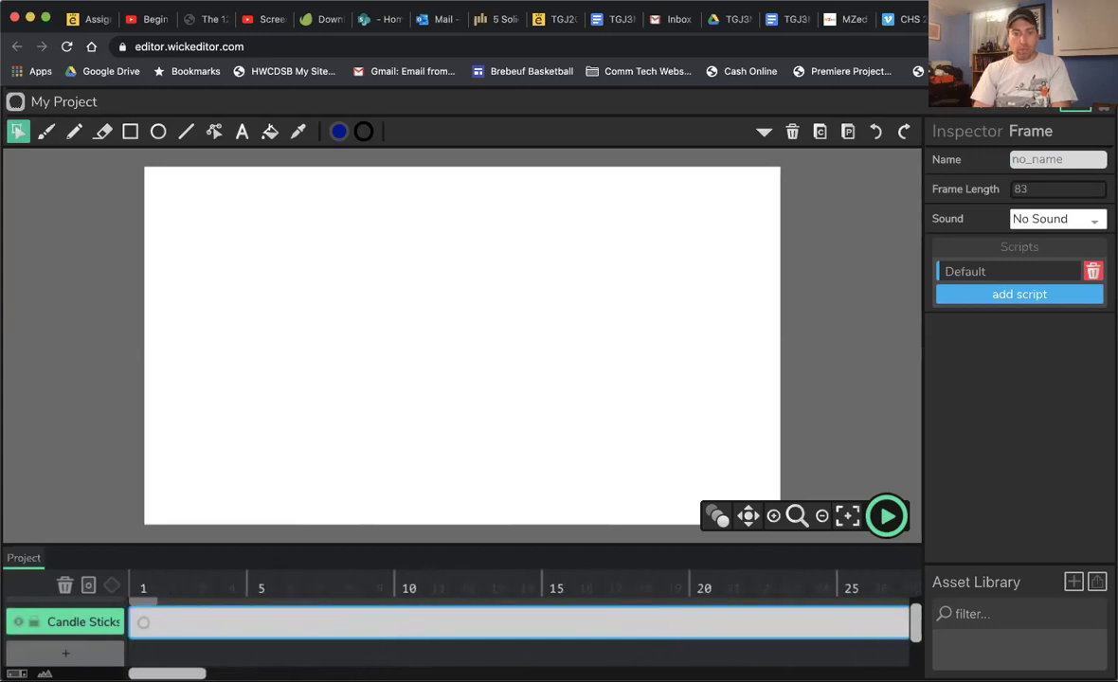
click(143, 584)
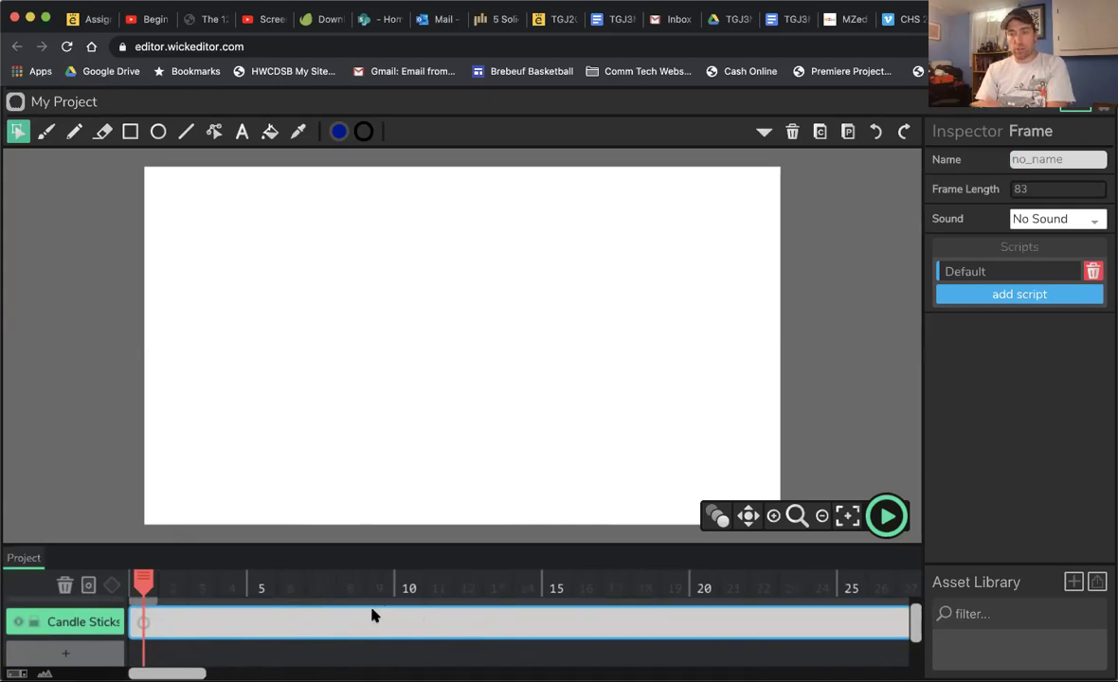
Draw a candle rectangle about 102 by 291 with dark green fill 458301, standing on the canvas's lower edge
click(132, 134)
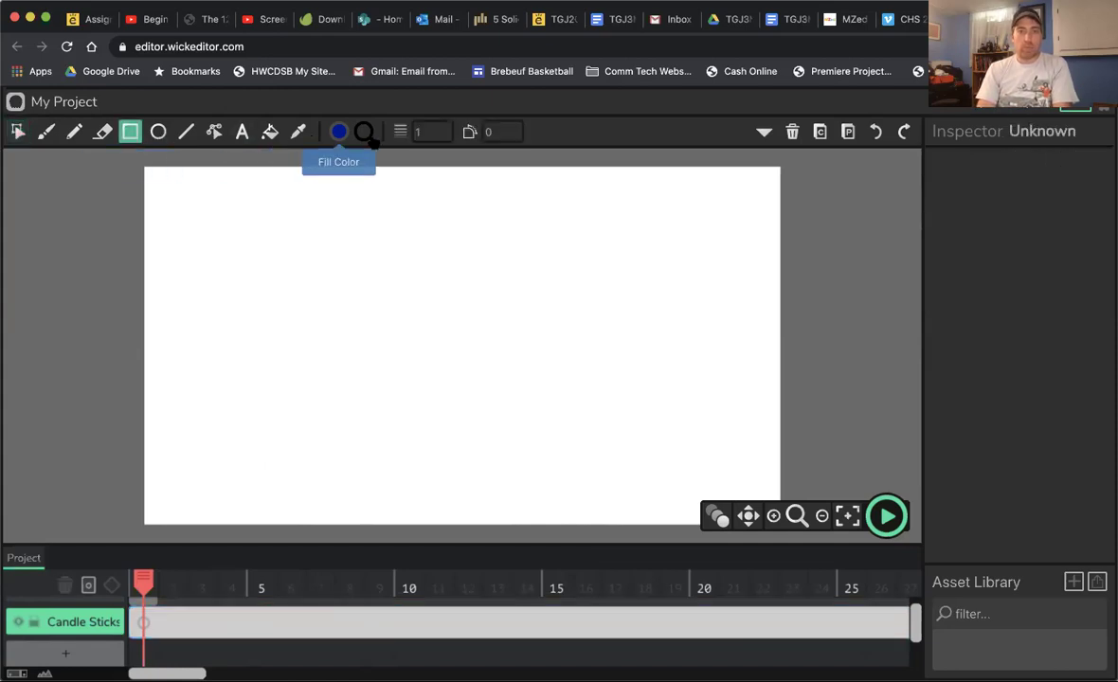
click(341, 133)
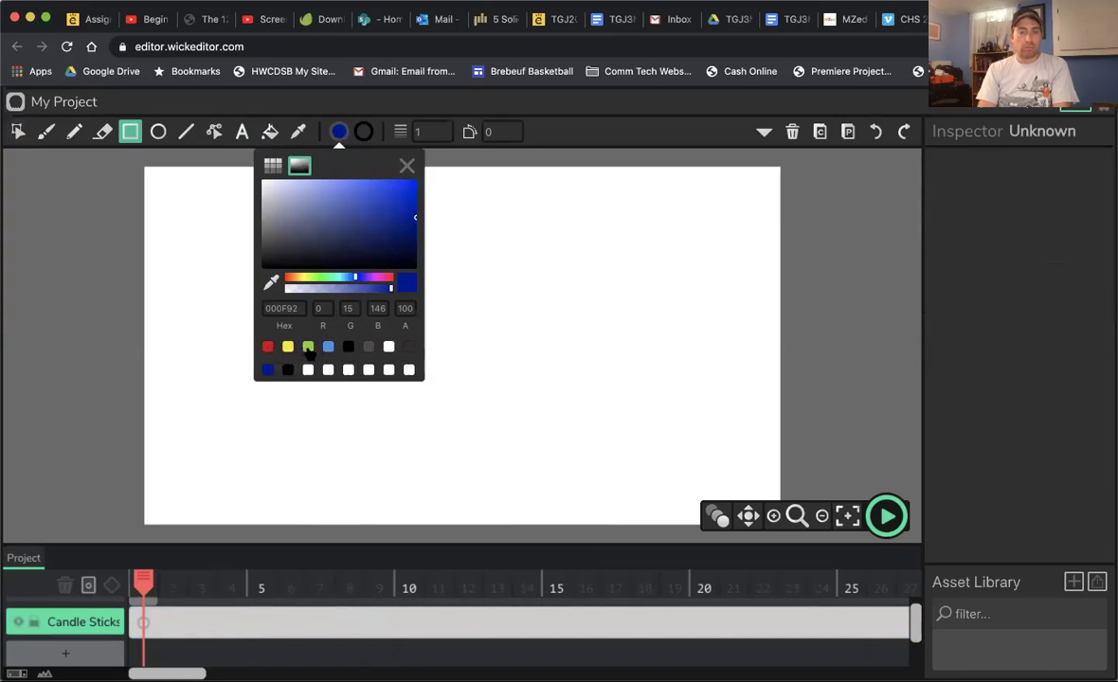
click(307, 348)
drag(394, 223, 417, 222)
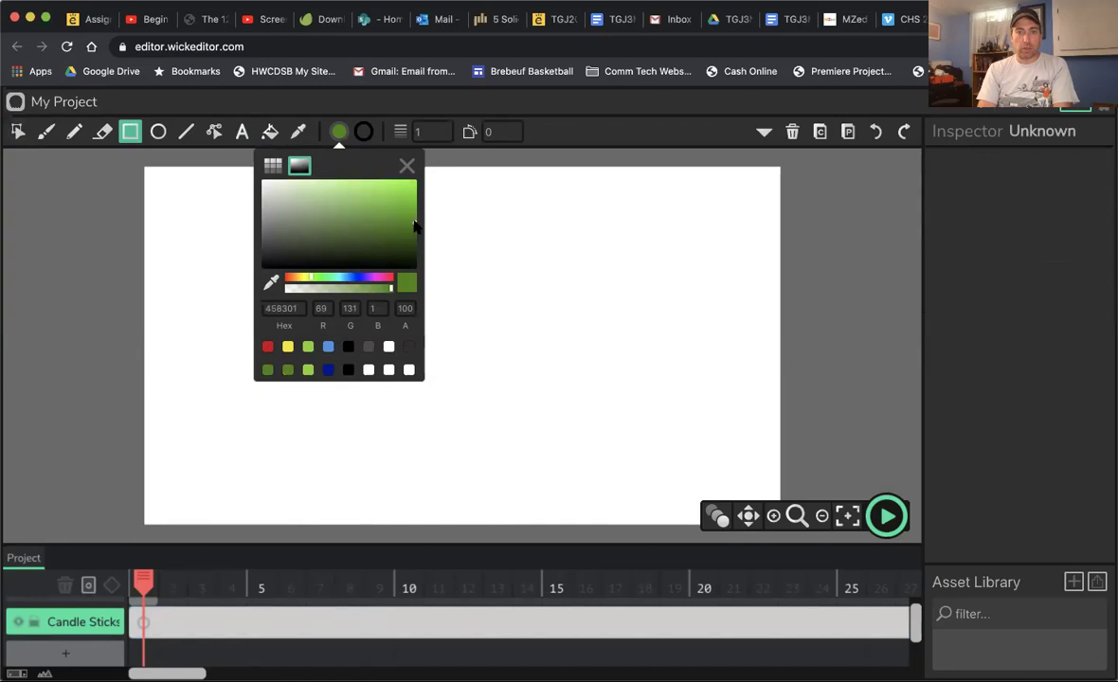
click(405, 165)
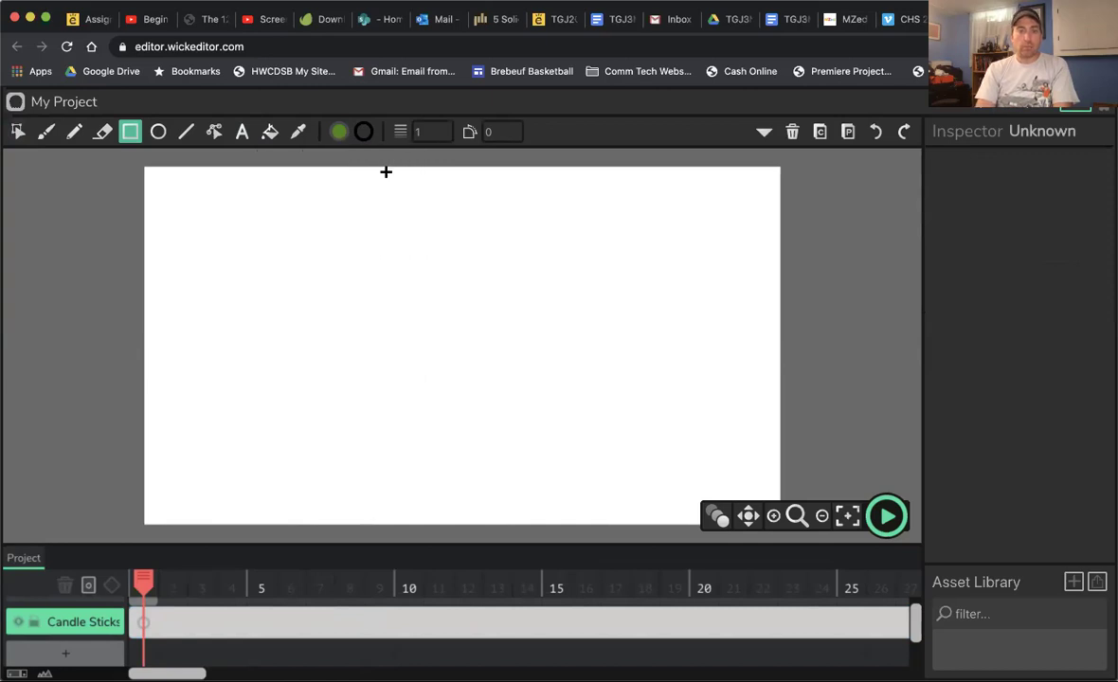
mouse_move(312, 525)
mouse_down()
mouse_move(354, 405)
mouse_move(368, 396)
mouse_up()
drag(364, 394, 362, 383)
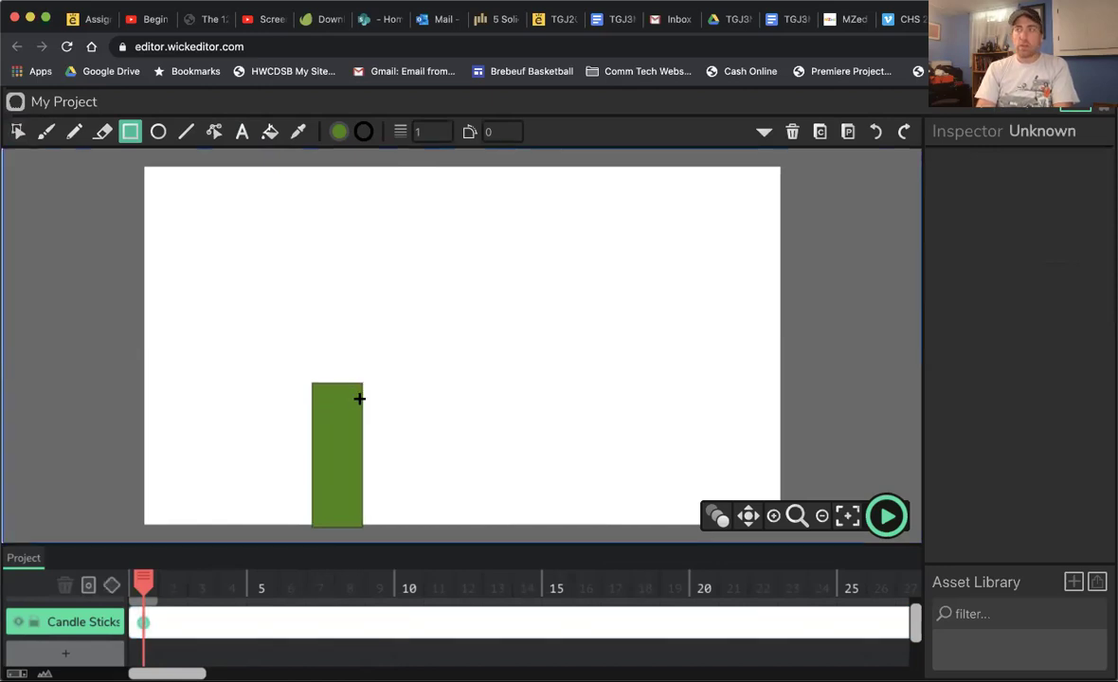
Duplicate the green candle twice and space the three candles side by side along the canvas's lower edge
scroll(409, 404, down, 3)
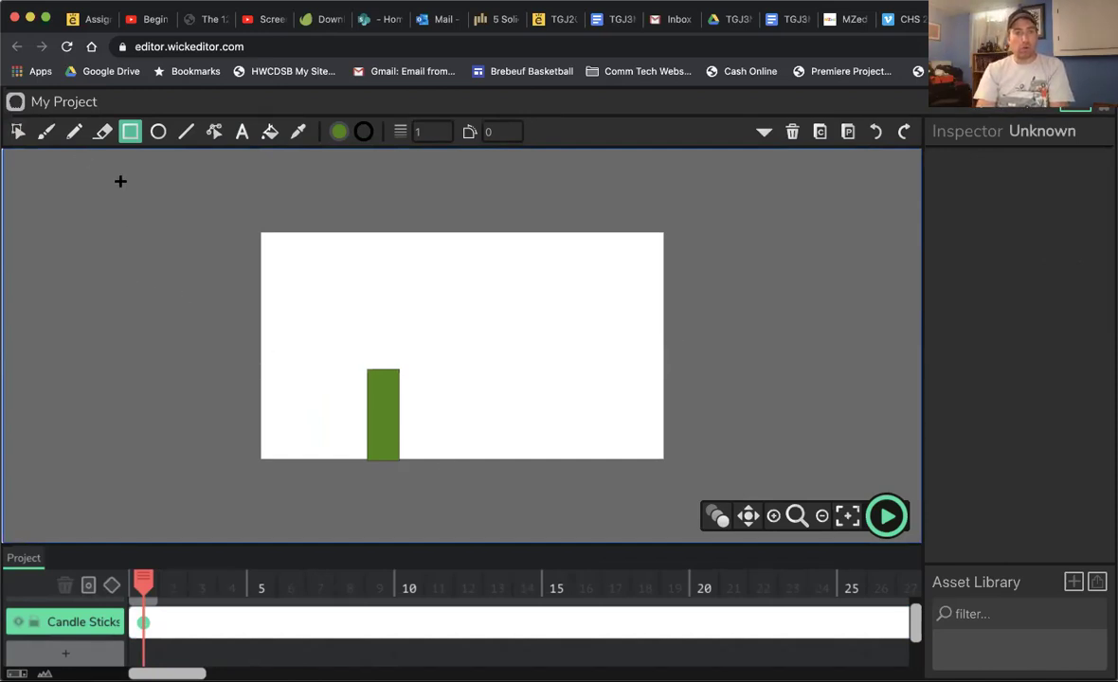
click(16, 133)
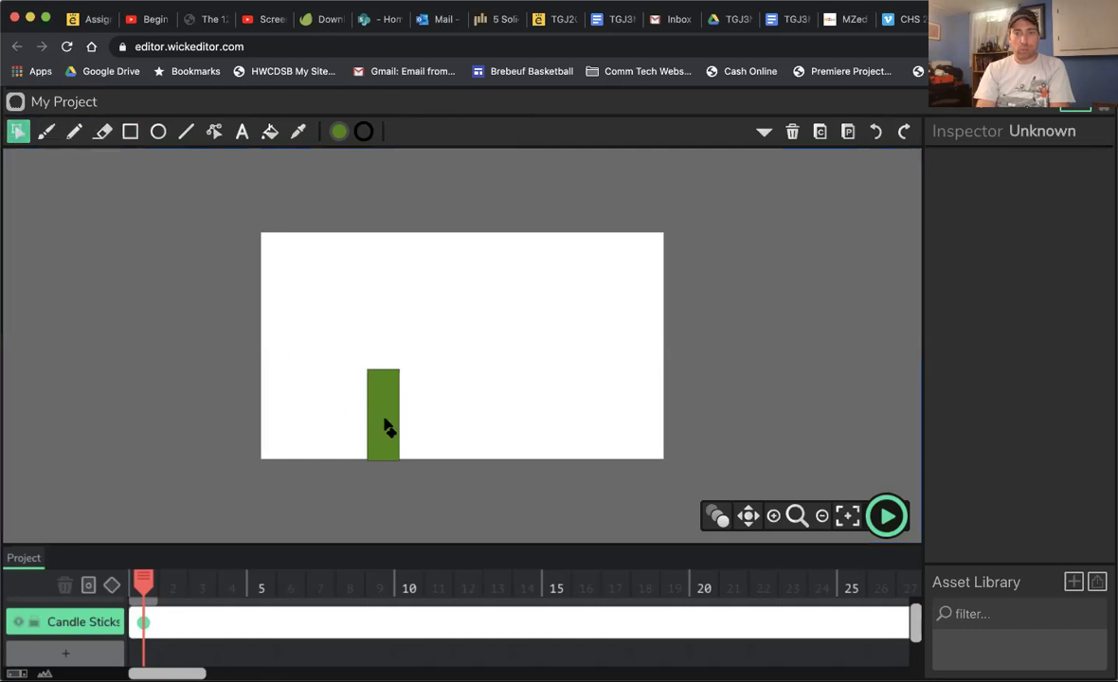
click(385, 425)
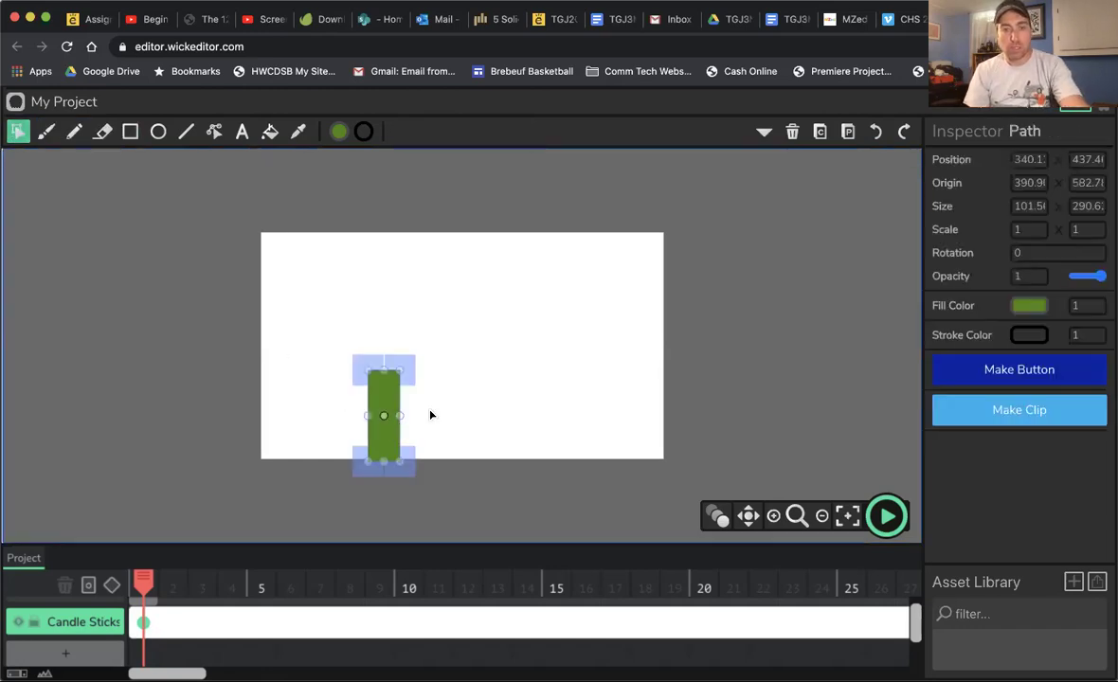
key(ctrl+d)
drag(398, 408, 453, 403)
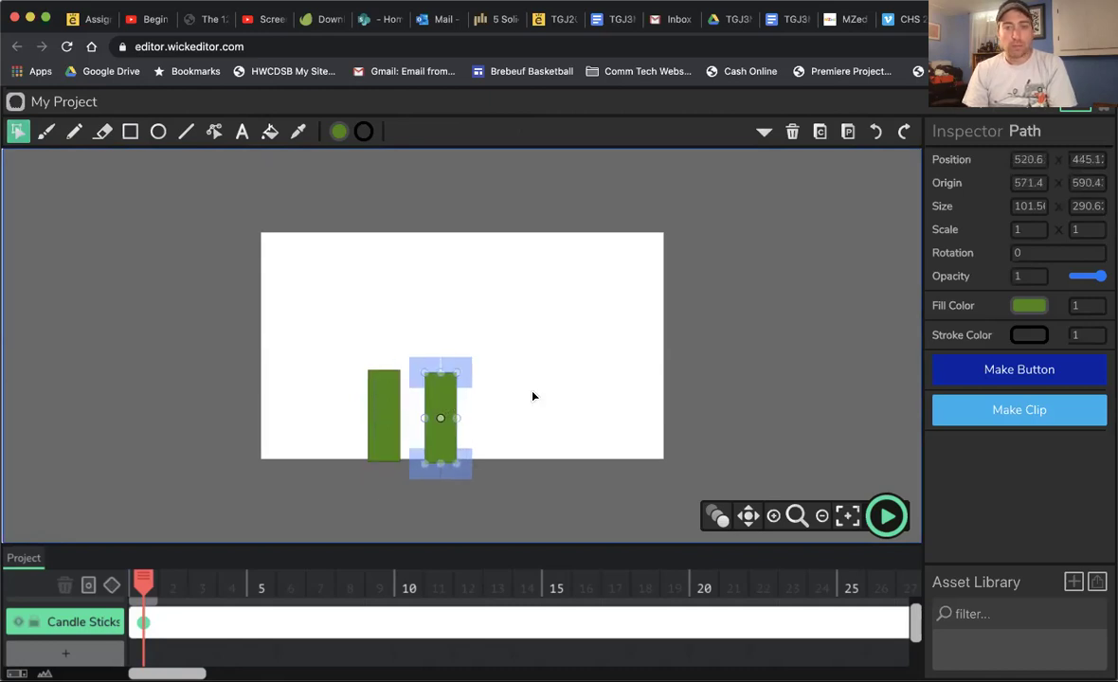
click(529, 396)
click(387, 404)
drag(393, 400, 467, 406)
drag(379, 410, 401, 414)
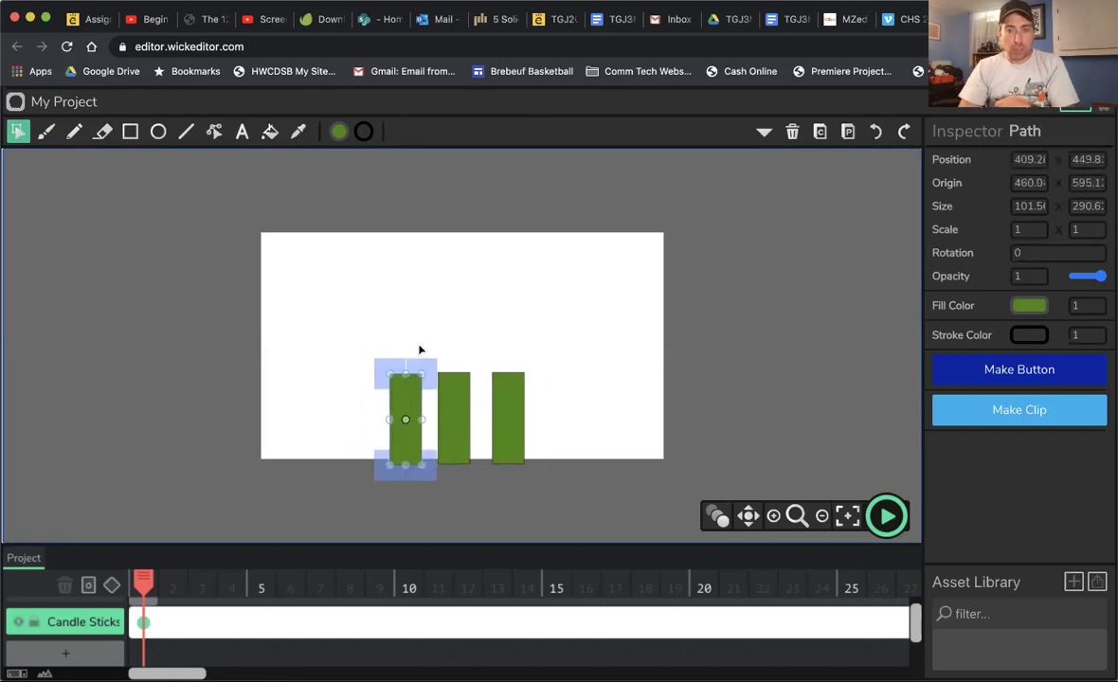
Make the middle candle taller and the third candle about 237 high near the canvas's lower edge, and nudge the first candle slightly away from them
click(464, 405)
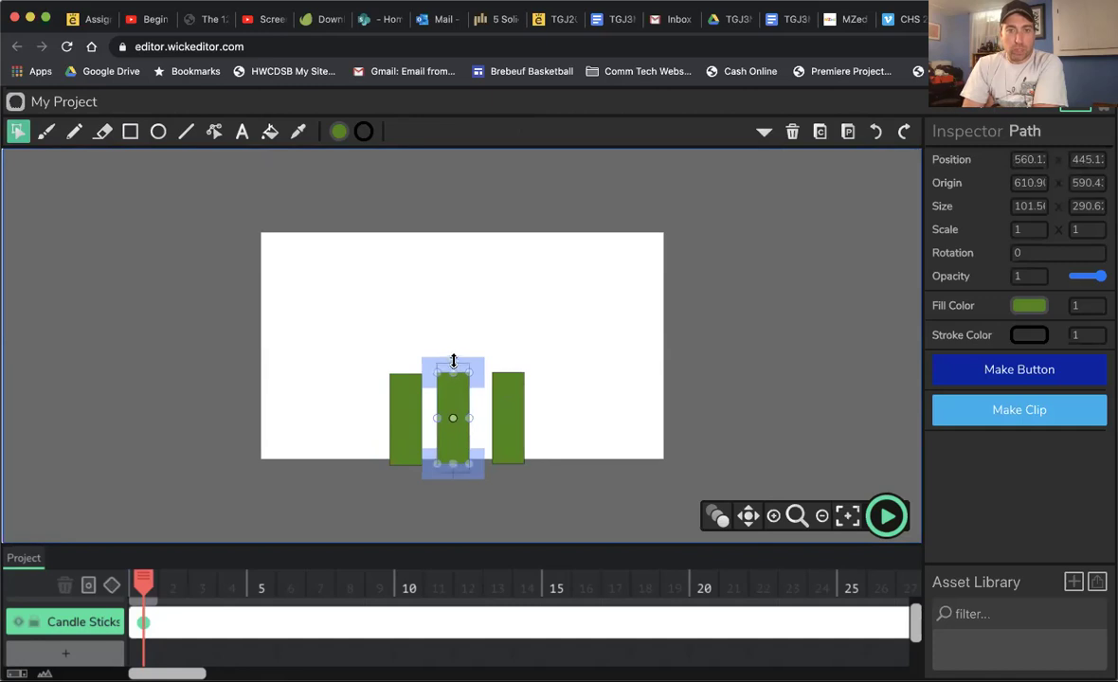
click(510, 377)
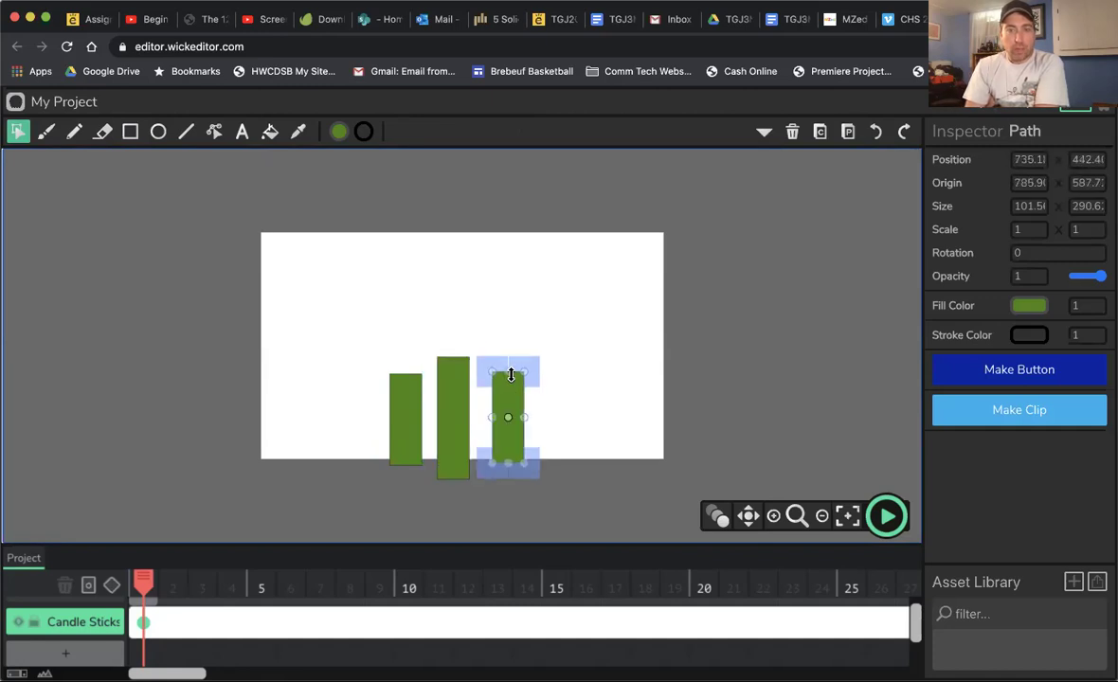
drag(509, 381, 510, 391)
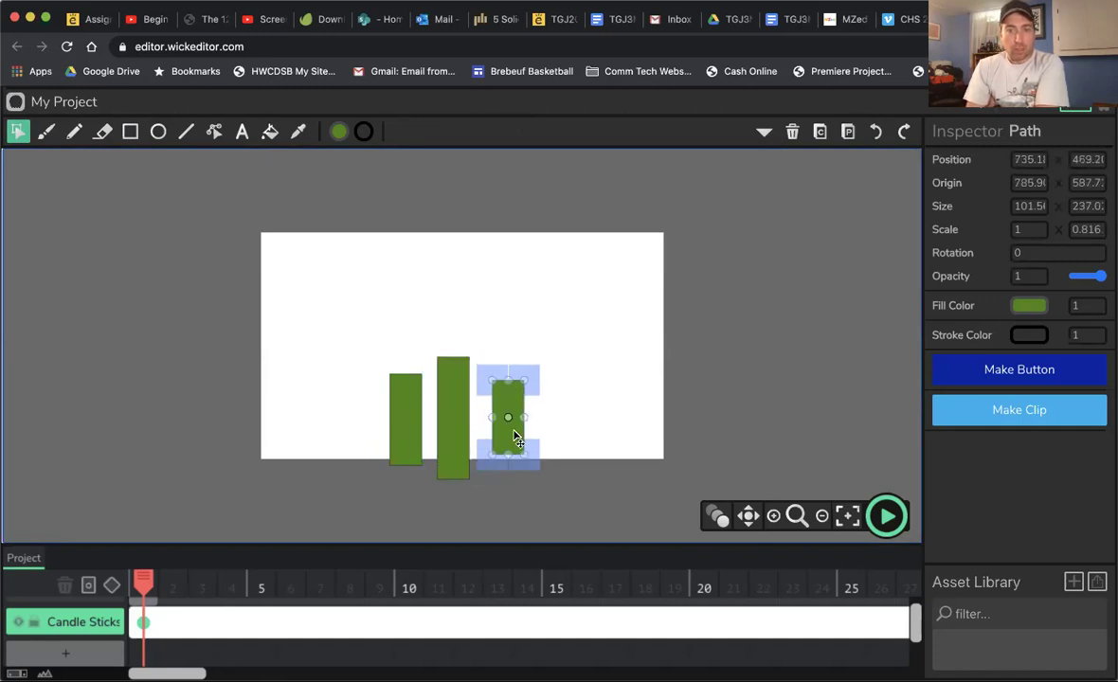
click(313, 330)
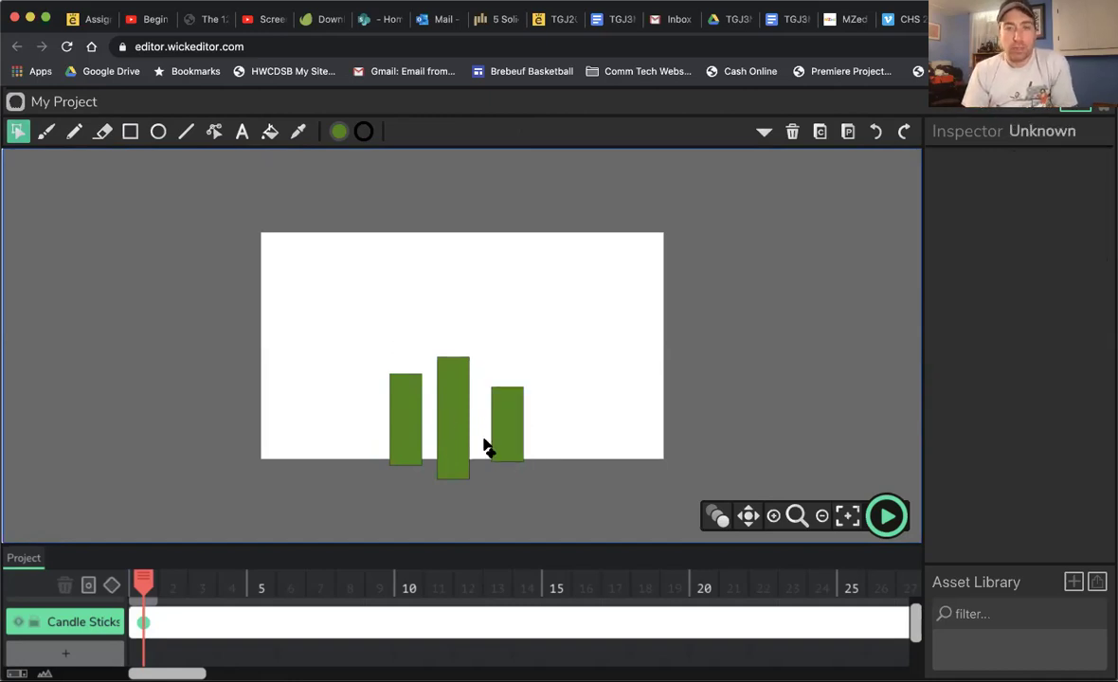
click(405, 427)
drag(404, 428, 402, 425)
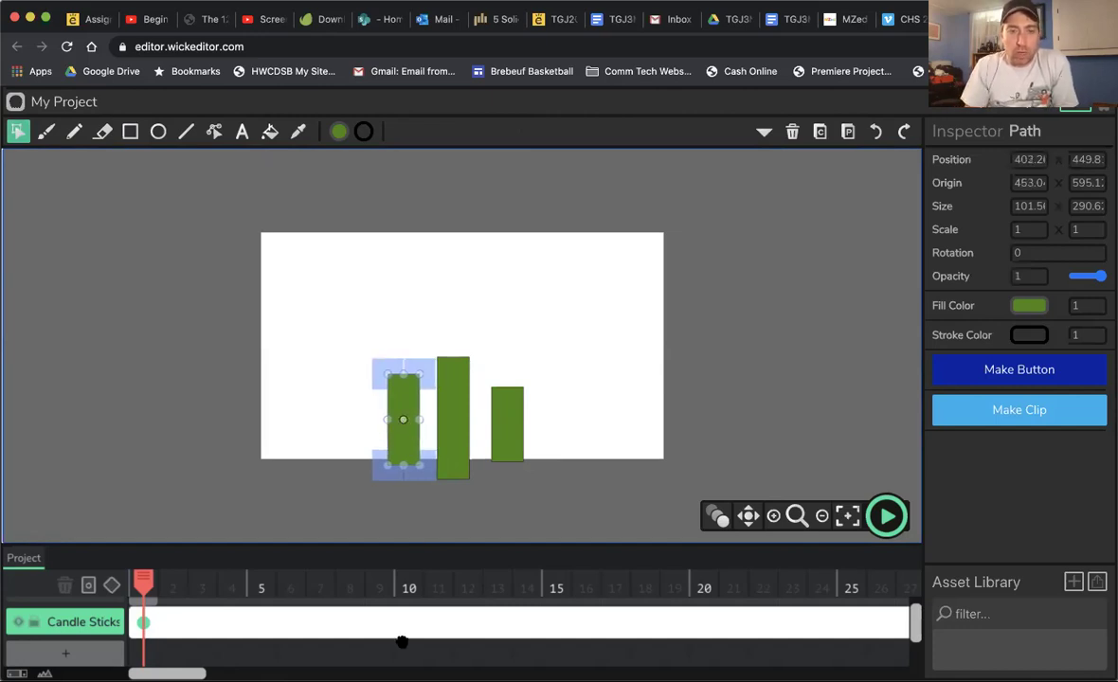
Add a new layer below Candle Sticks and insert a frame on it at frame 1
click(387, 605)
drag(259, 584, 622, 609)
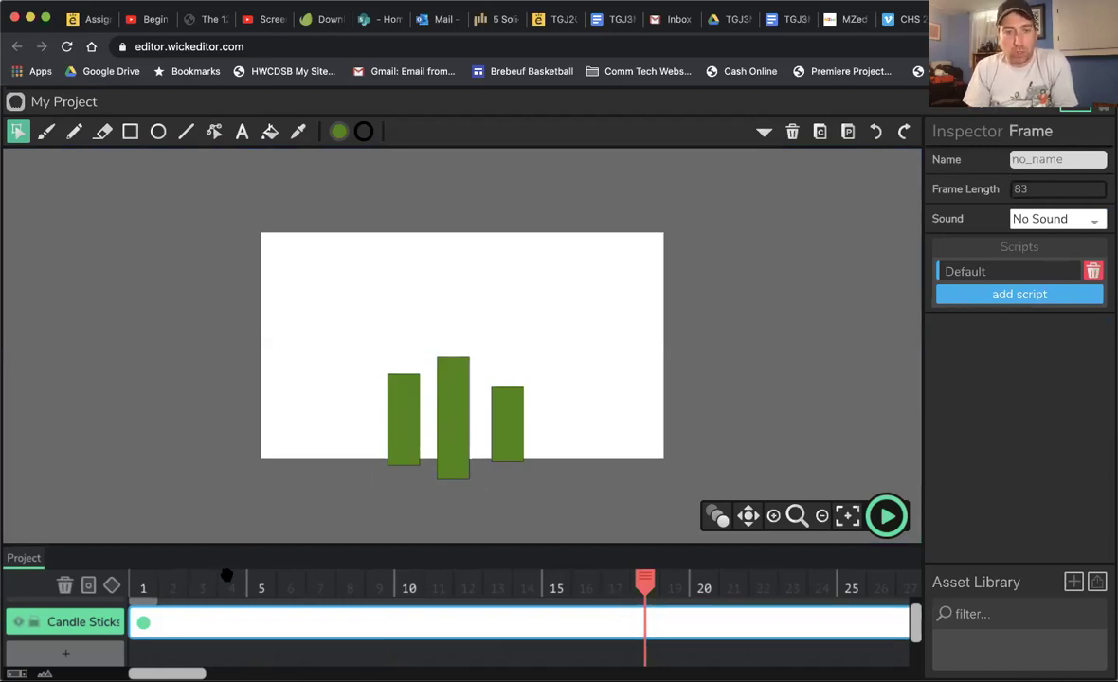
click(73, 654)
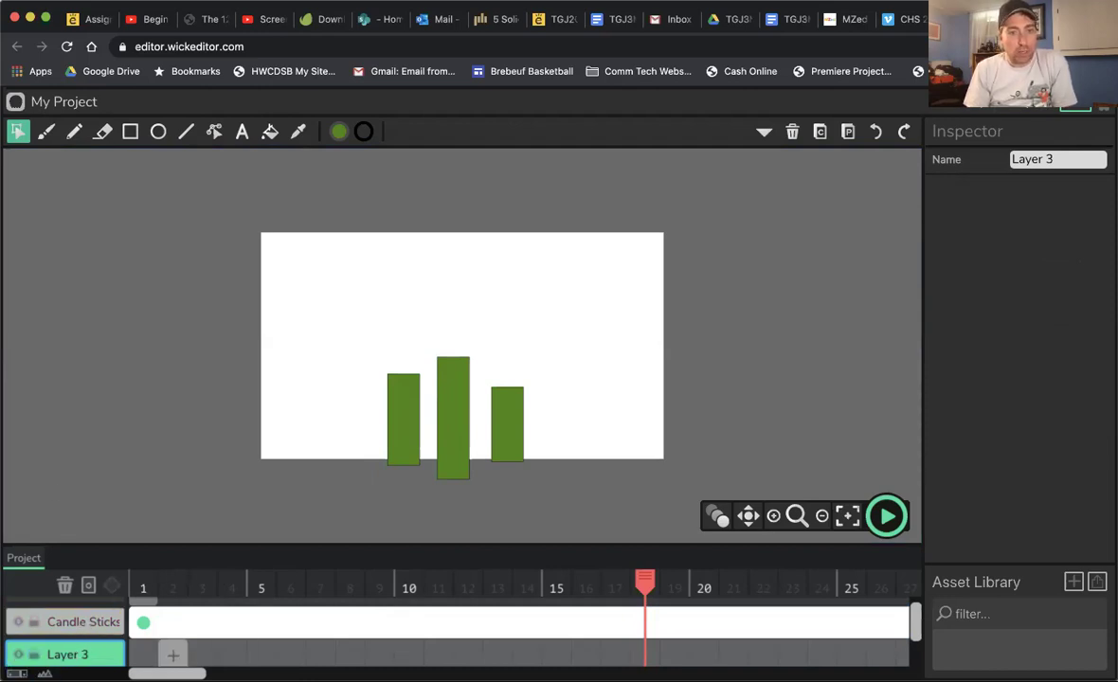
click(142, 587)
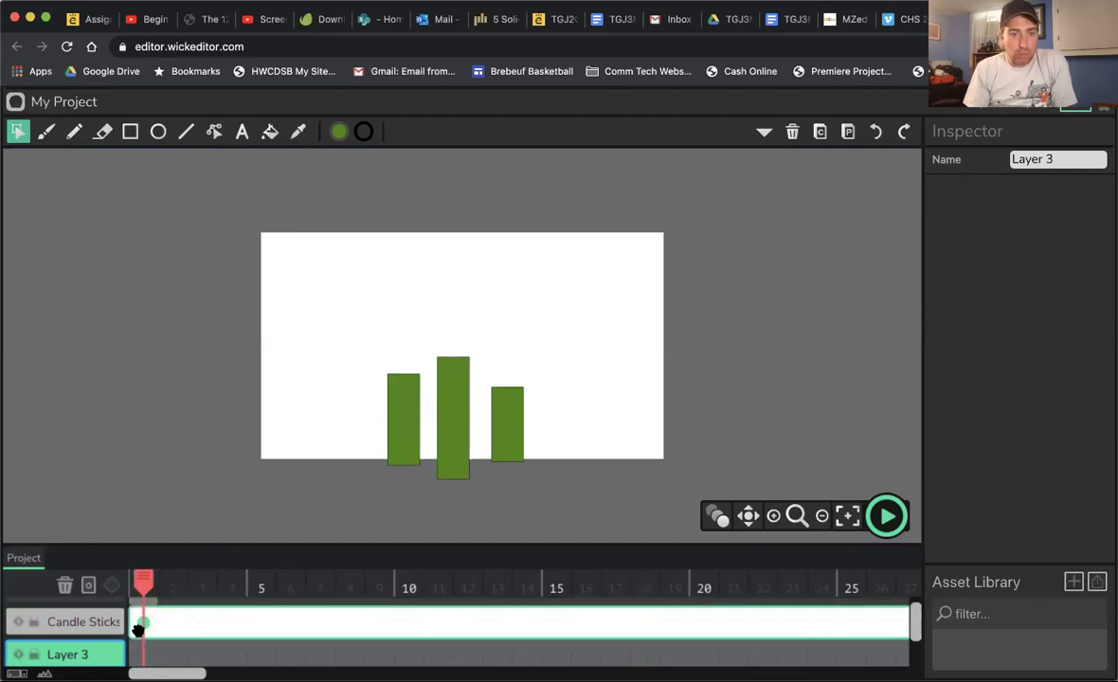
click(142, 655)
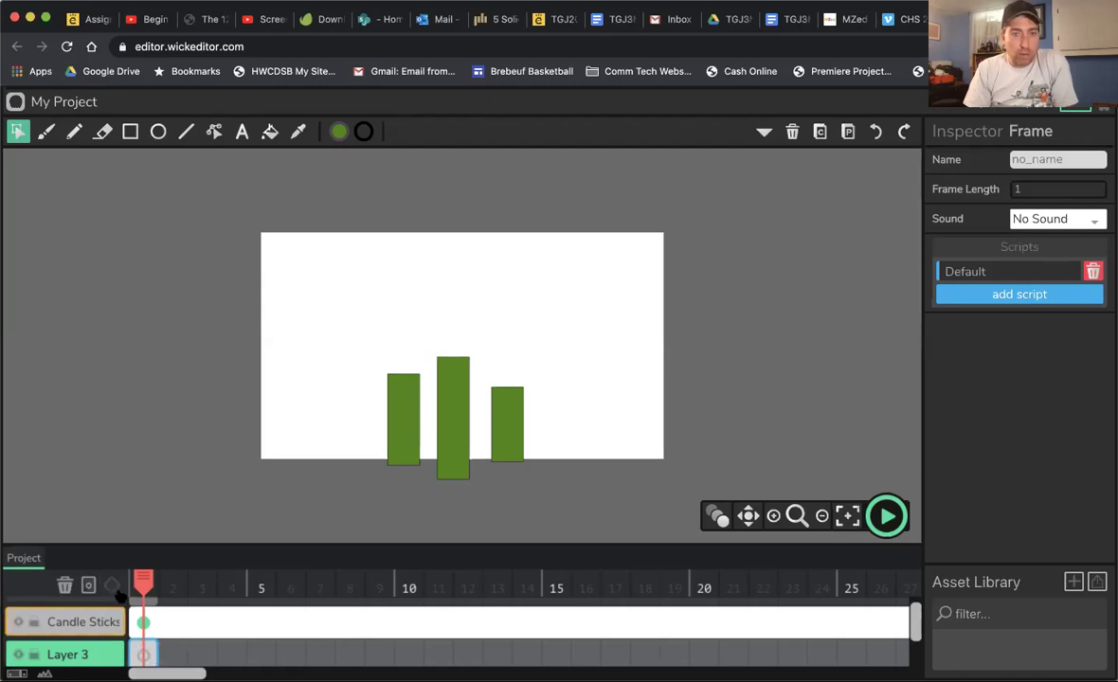
Set up the Brush tool with orange fill #ff8000 and brush size 7, with the candles enlarged in view
click(45, 132)
click(341, 133)
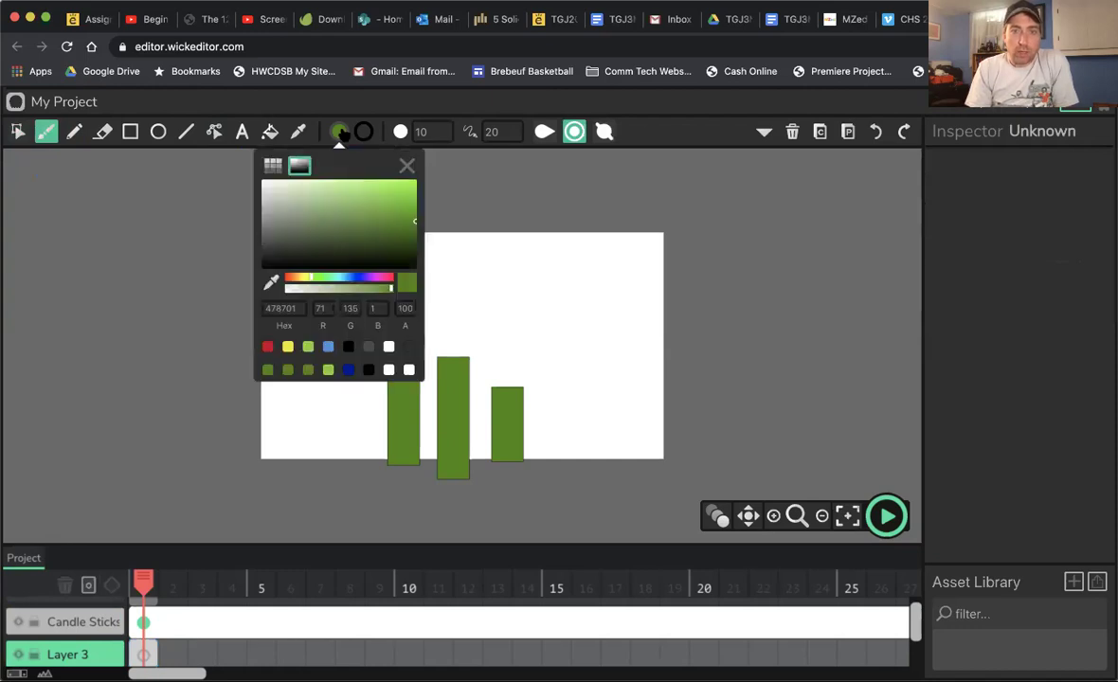
drag(294, 283, 292, 280)
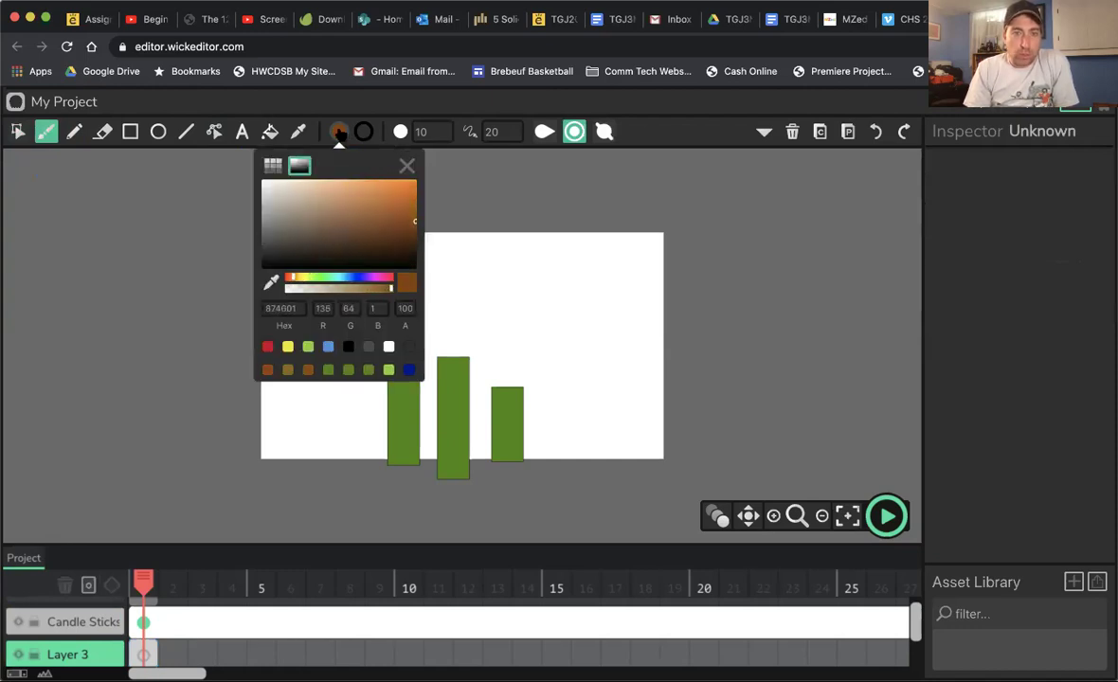
click(272, 167)
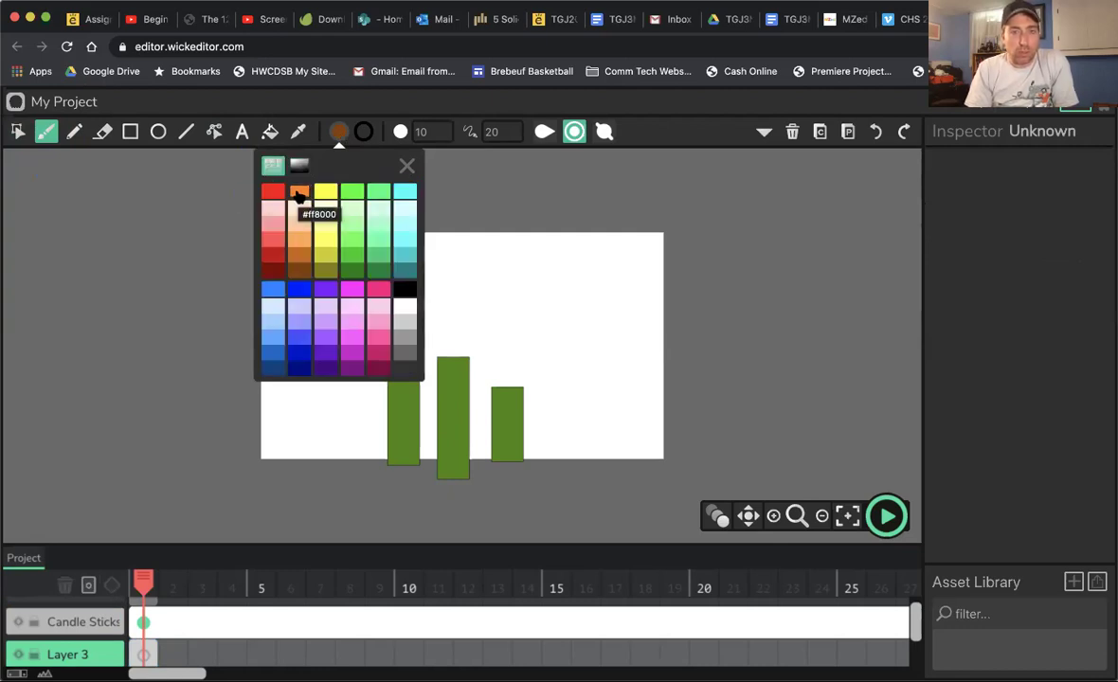
click(299, 193)
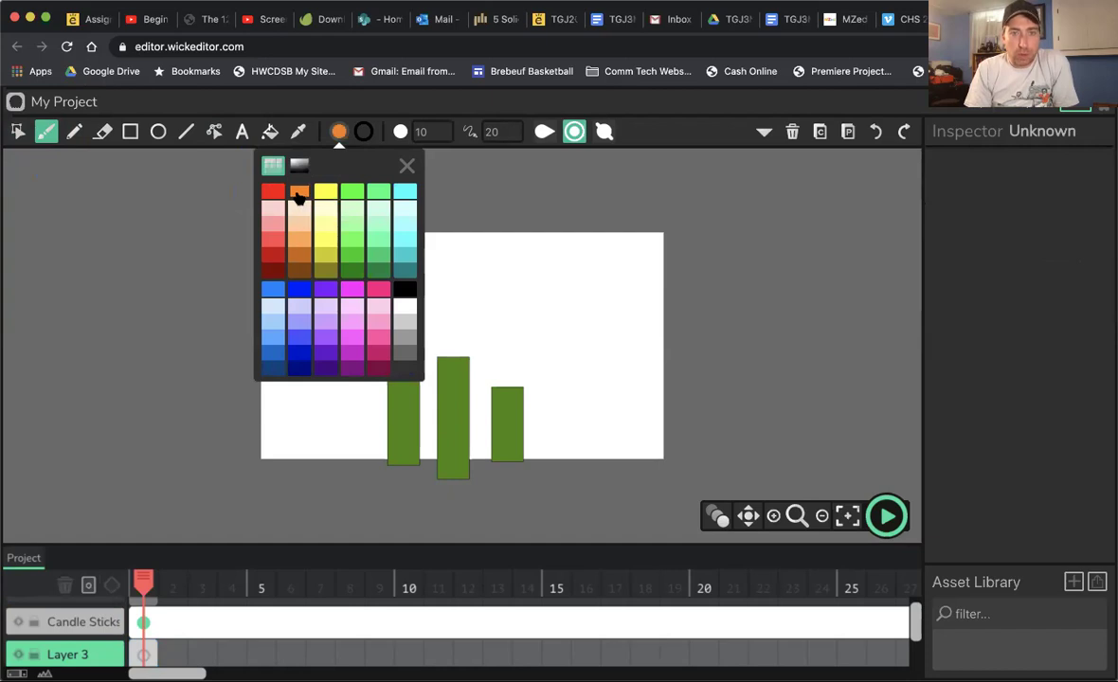
click(833, 441)
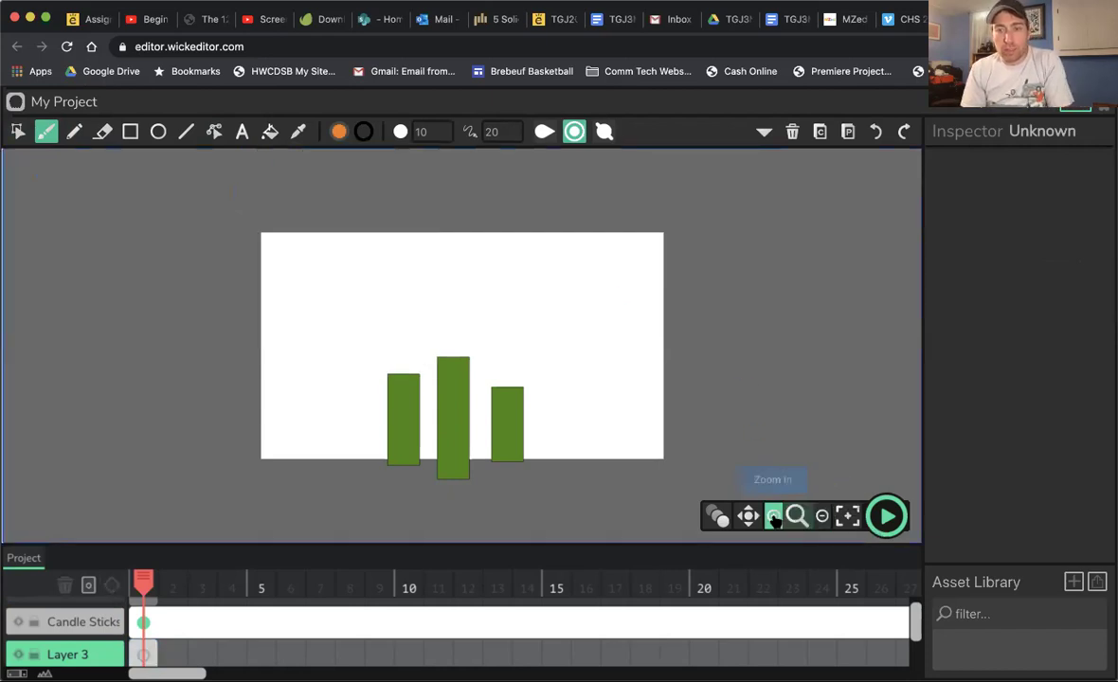
click(774, 516)
click(773, 516)
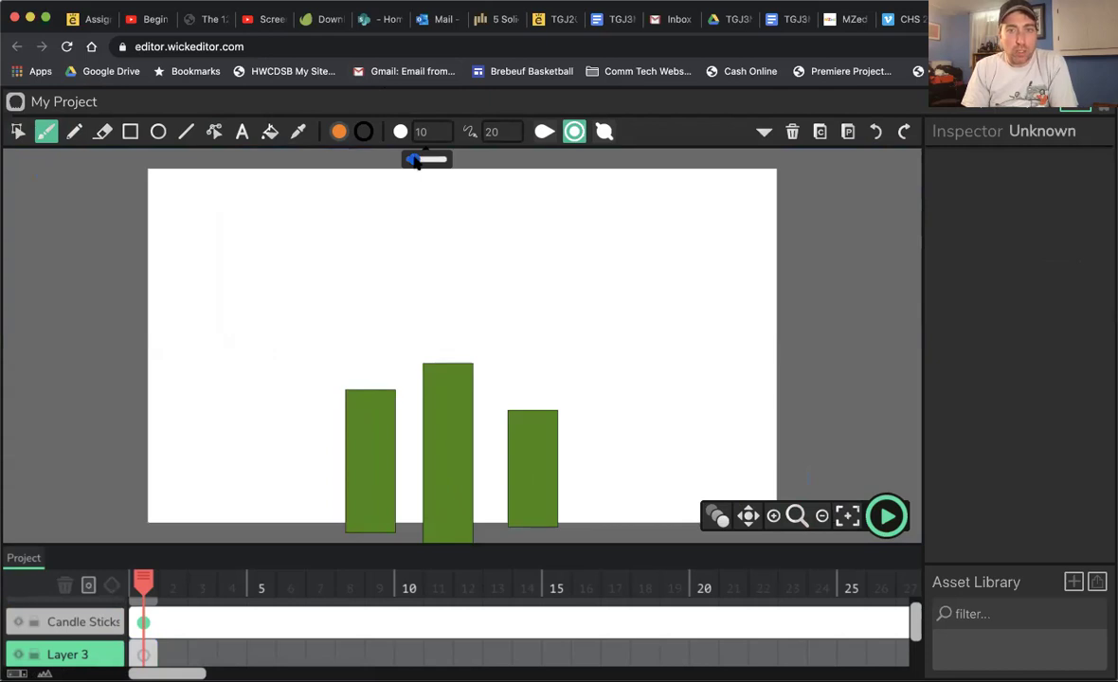
double_click(421, 132)
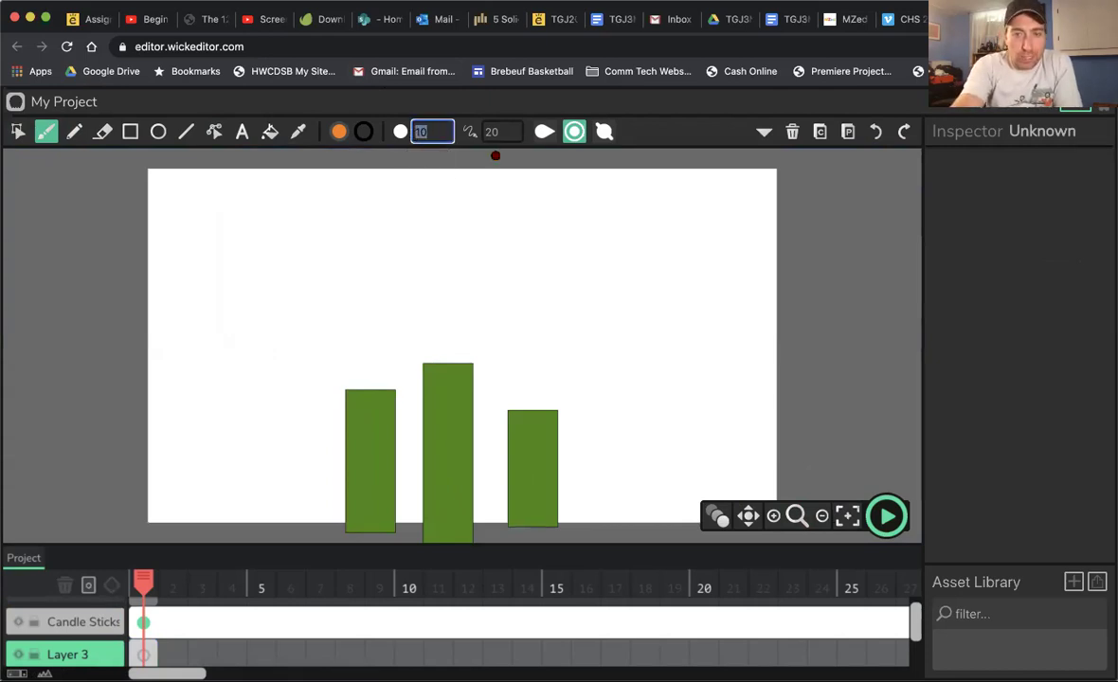
text(7)
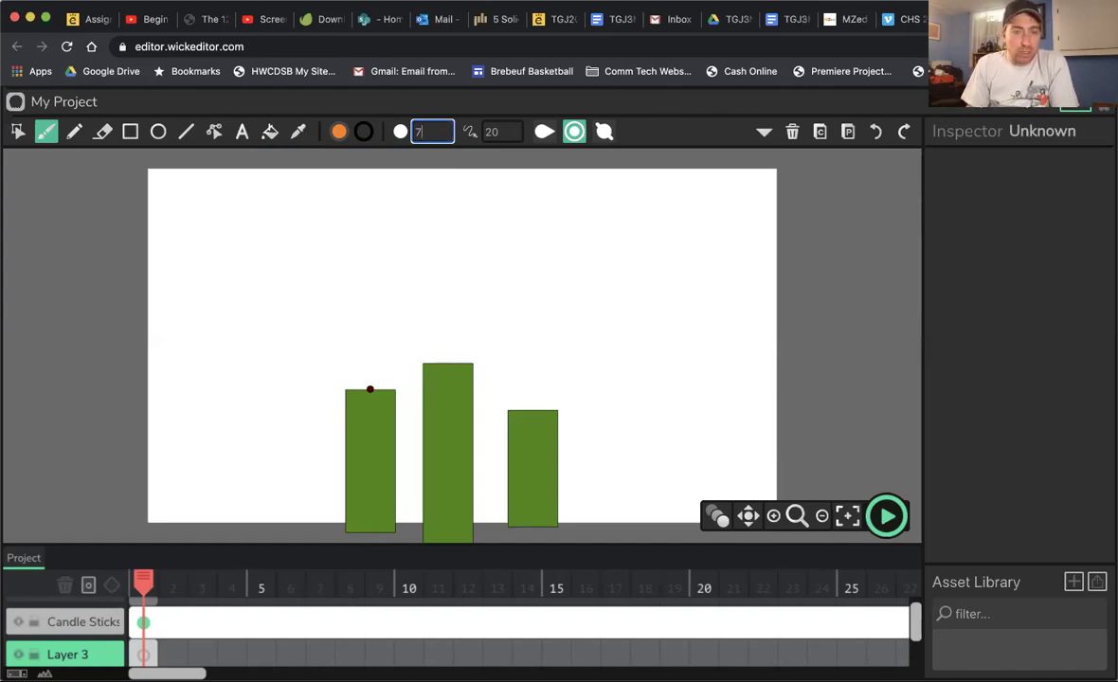
Brush an orange flame outline above each of the three candles on frame 1, thickening the sides of the first flame
mouse_move(364, 384)
mouse_down()
mouse_move(358, 327)
mouse_move(376, 357)
mouse_move(371, 388)
mouse_move(384, 380)
mouse_move(367, 340)
mouse_move(385, 368)
mouse_move(374, 380)
mouse_move(388, 362)
mouse_move(359, 331)
mouse_up()
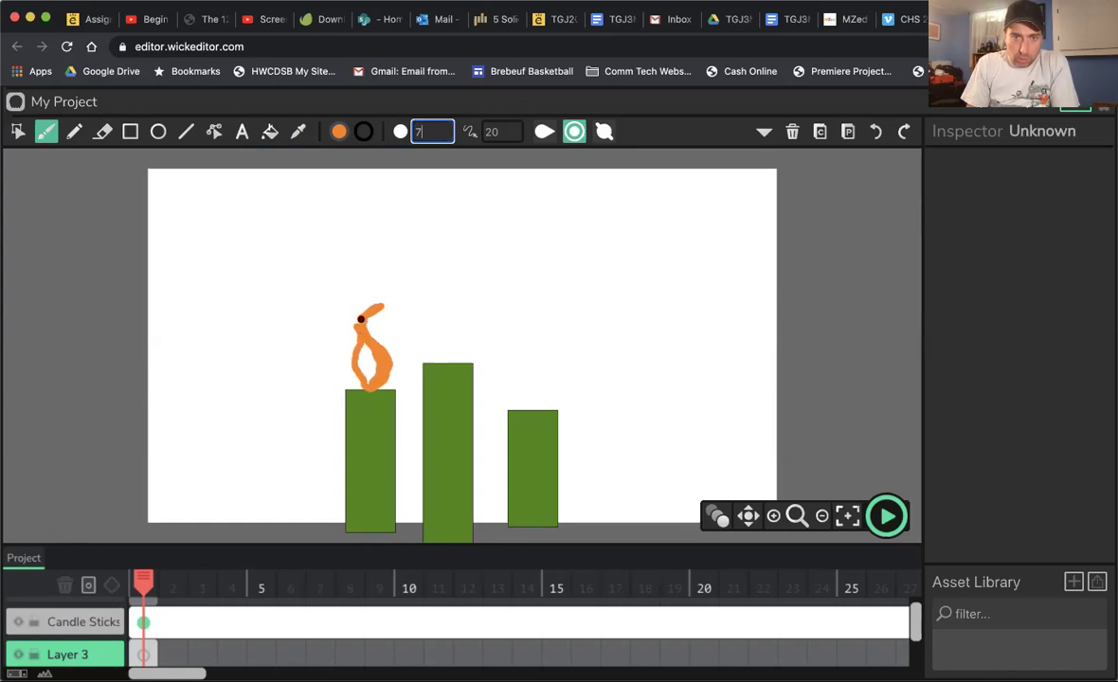
mouse_move(362, 366)
mouse_down()
mouse_move(367, 354)
mouse_move(385, 377)
mouse_up()
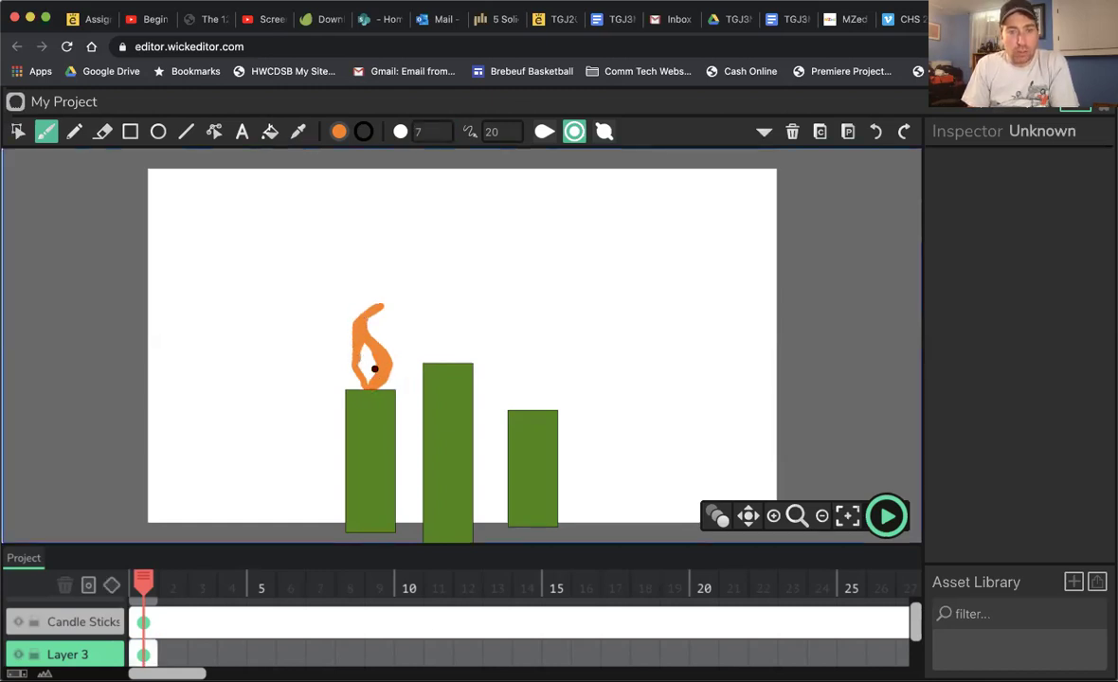
mouse_move(353, 333)
mouse_down()
mouse_move(353, 365)
mouse_move(357, 334)
mouse_up()
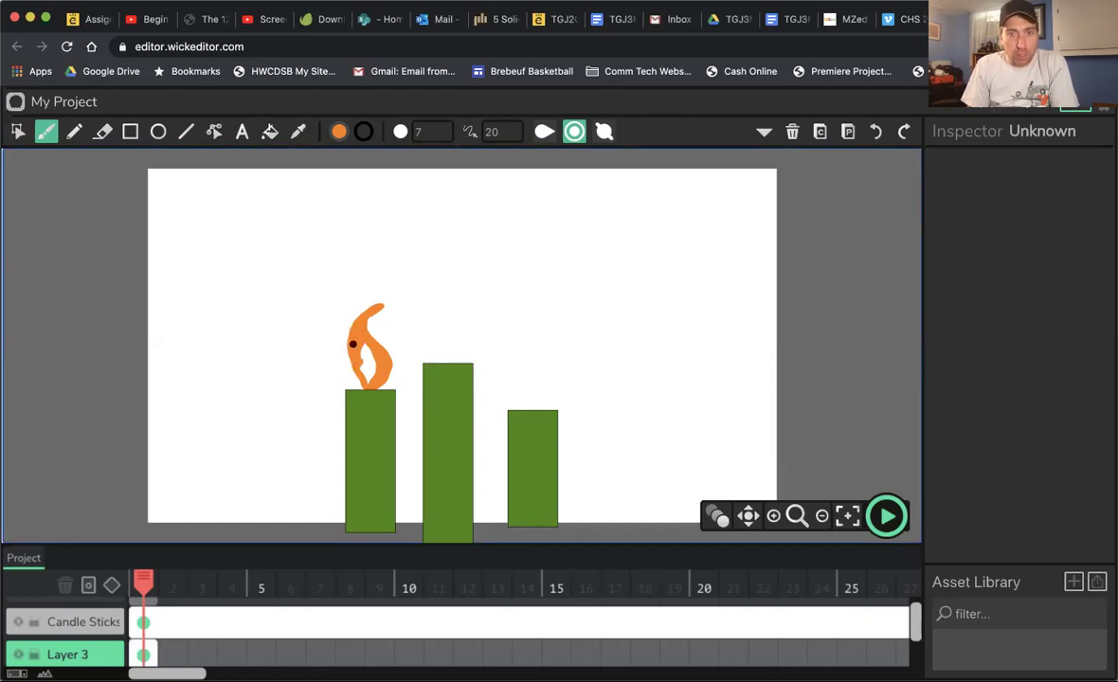
mouse_move(440, 361)
mouse_down()
mouse_move(453, 360)
mouse_move(460, 334)
mouse_move(439, 310)
mouse_move(445, 292)
mouse_move(428, 305)
mouse_move(427, 353)
mouse_up()
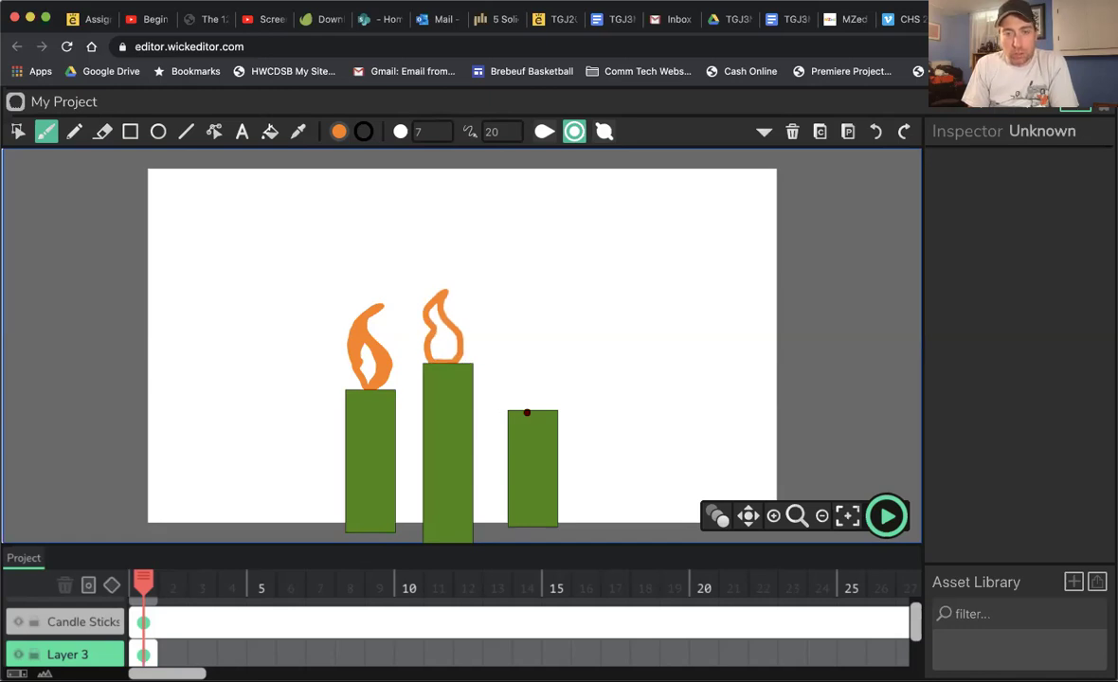
mouse_move(537, 414)
mouse_down()
mouse_move(550, 406)
mouse_move(558, 339)
mouse_move(526, 318)
mouse_move(502, 378)
mouse_move(517, 408)
mouse_up()
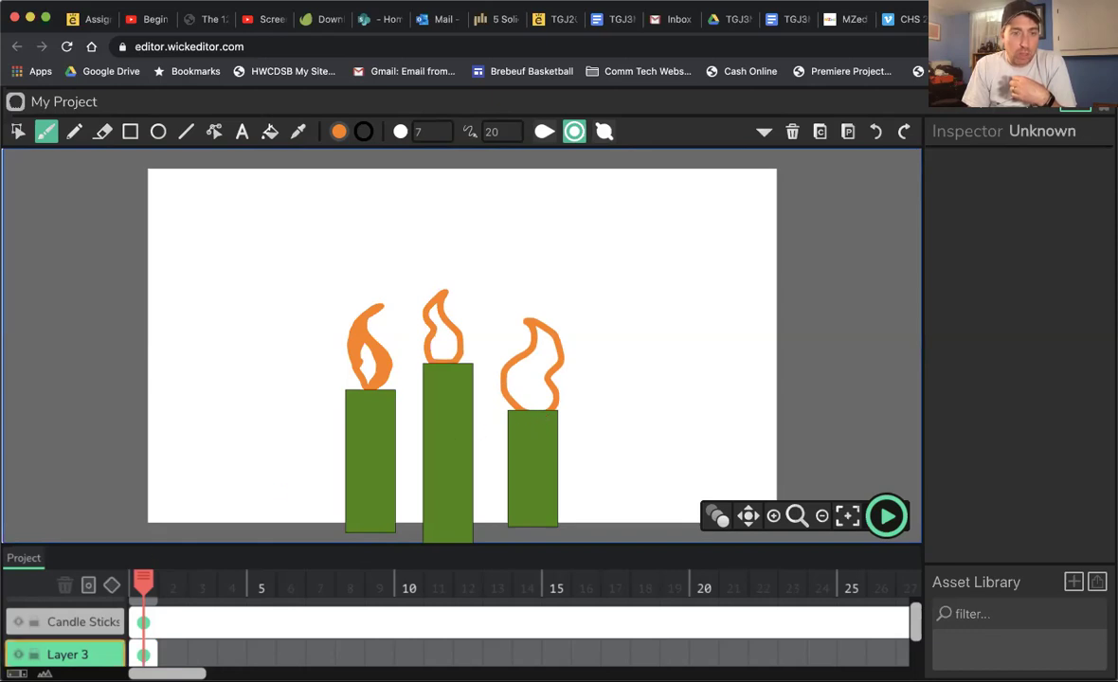
Rename the flame drawing's layer "Orange Flame"
click(83, 653)
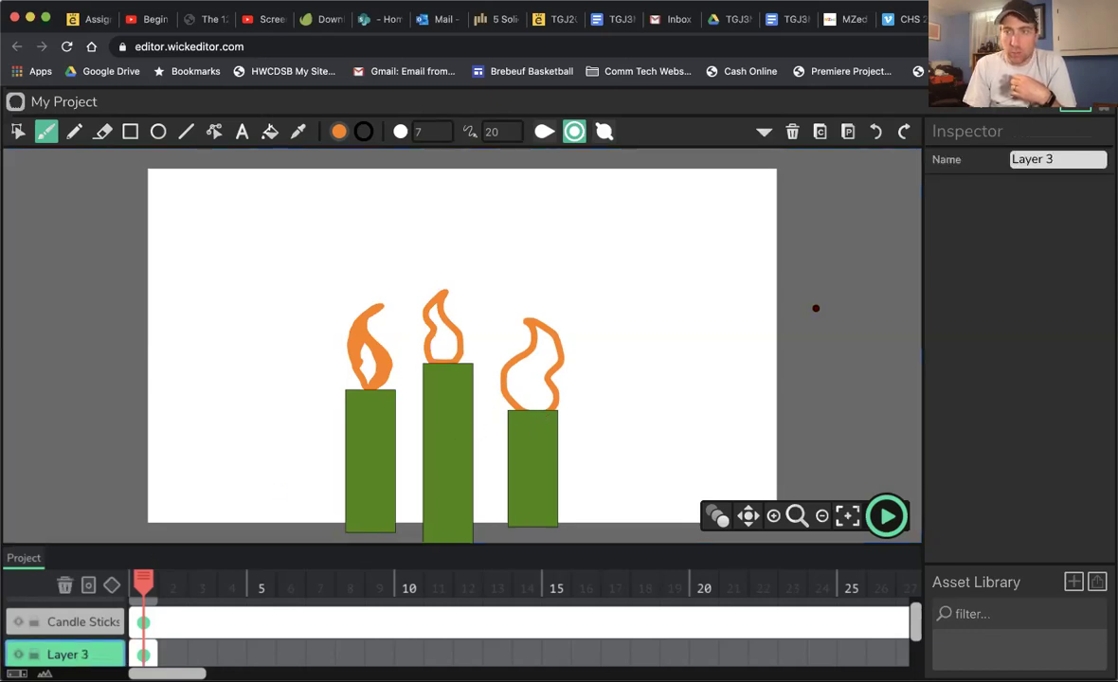
click(1060, 160)
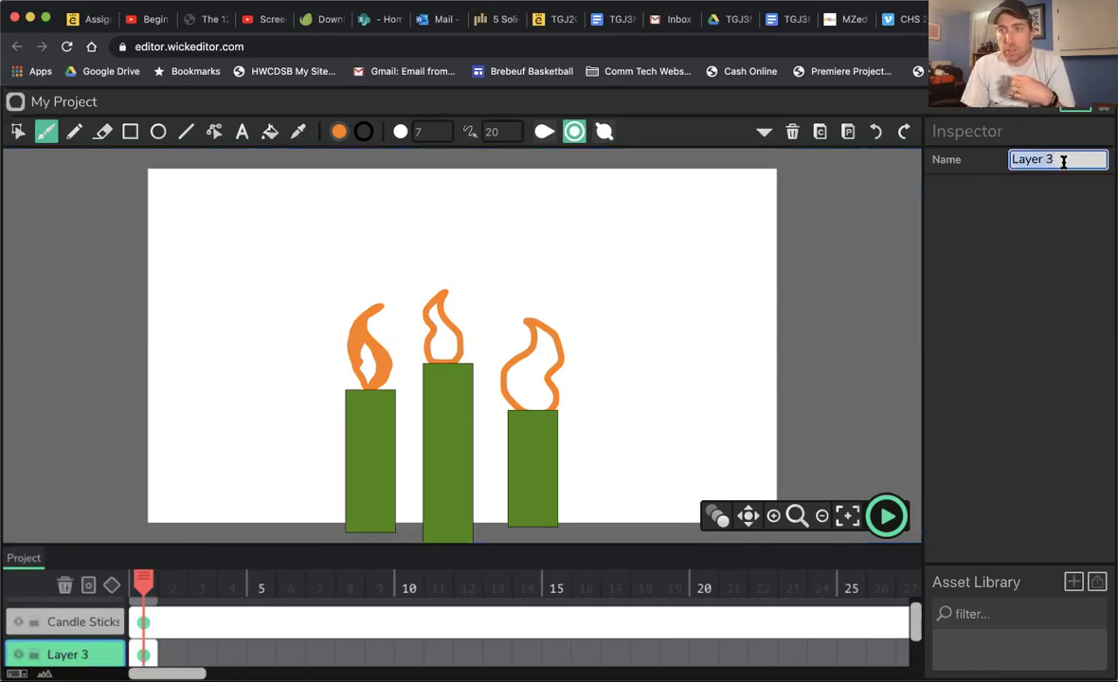
text(Orange Flame)
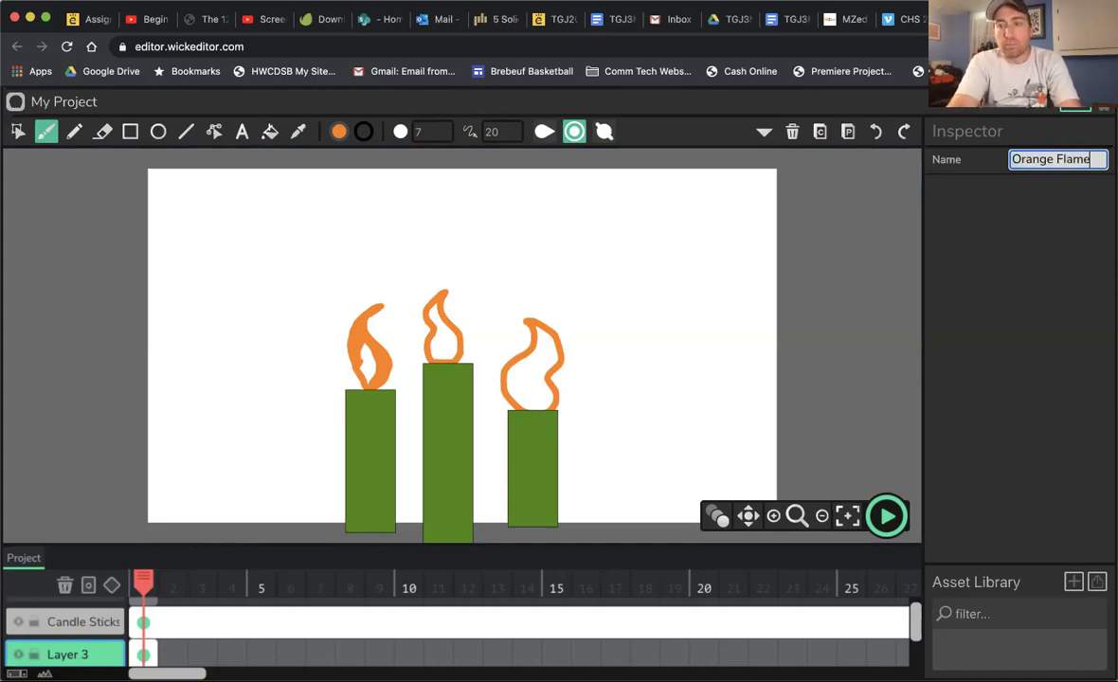
key(Return)
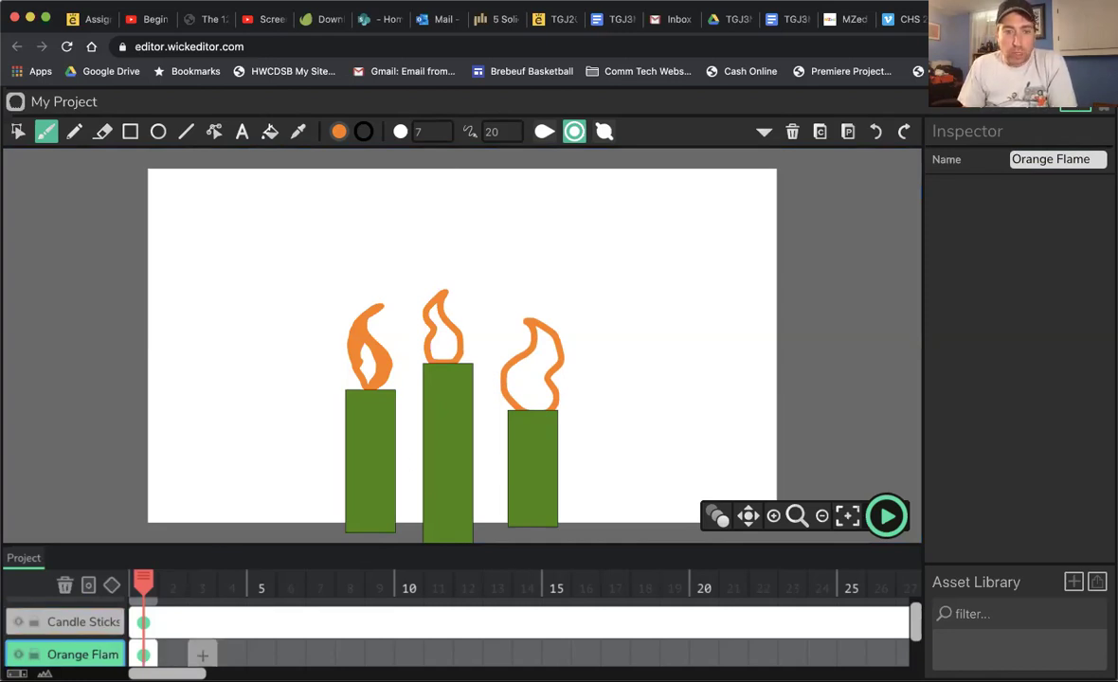
Add a frame at frame 2 of the Orange Flame layer and enable onion skinning with its forward range extended to frame 5
click(173, 654)
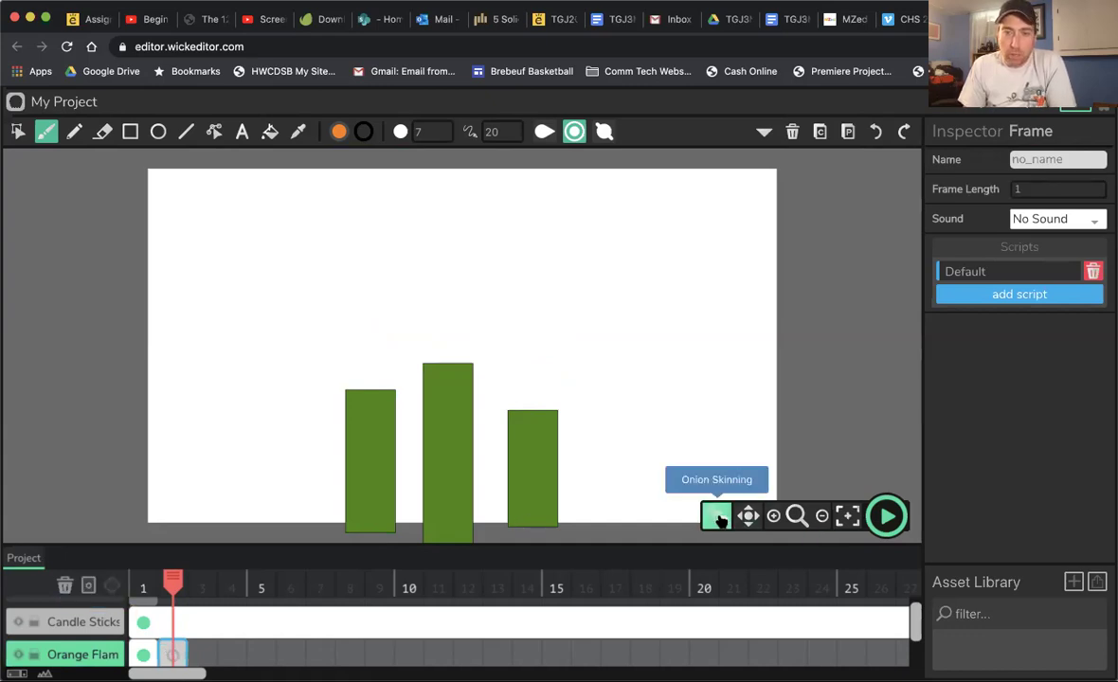
click(718, 516)
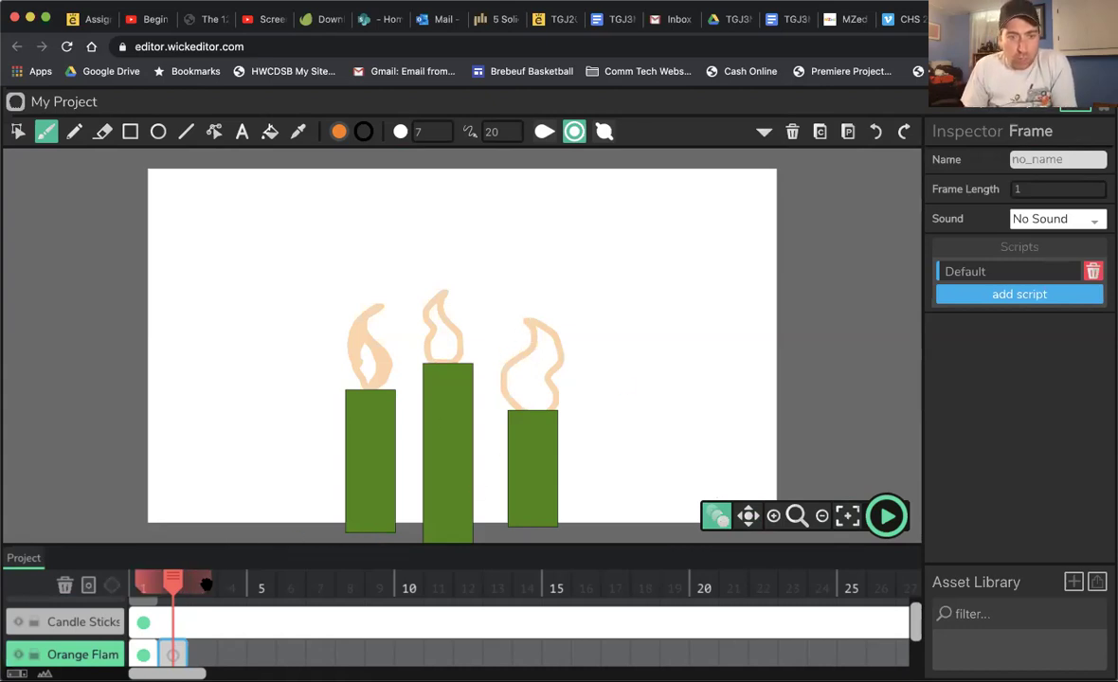
drag(213, 587, 237, 588)
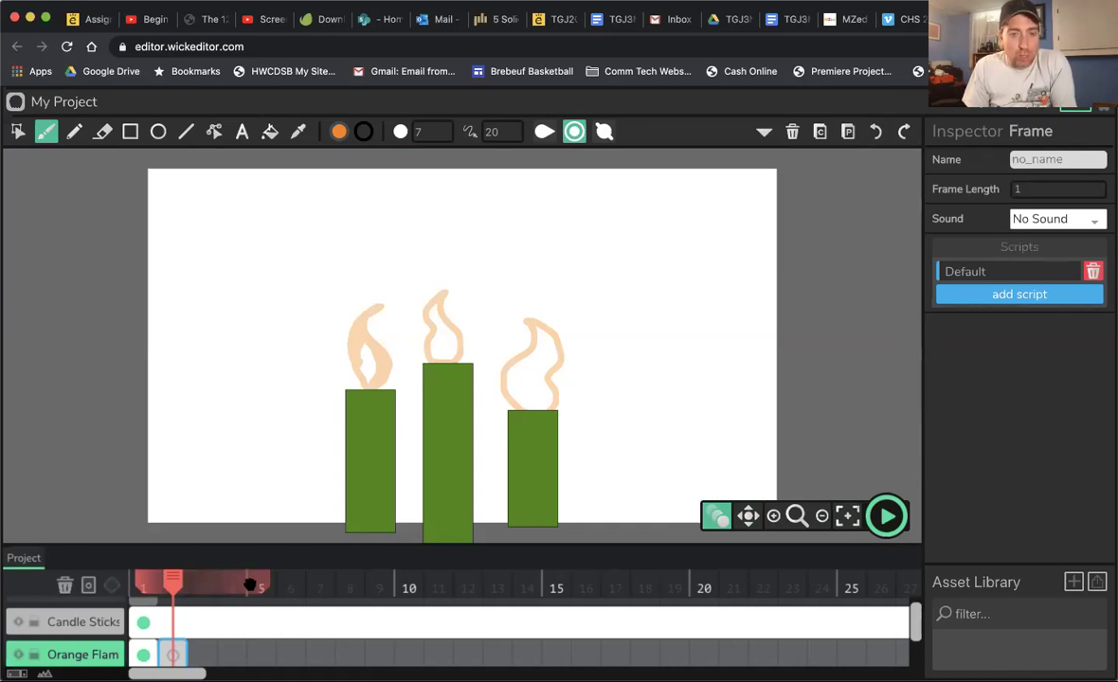
click(233, 624)
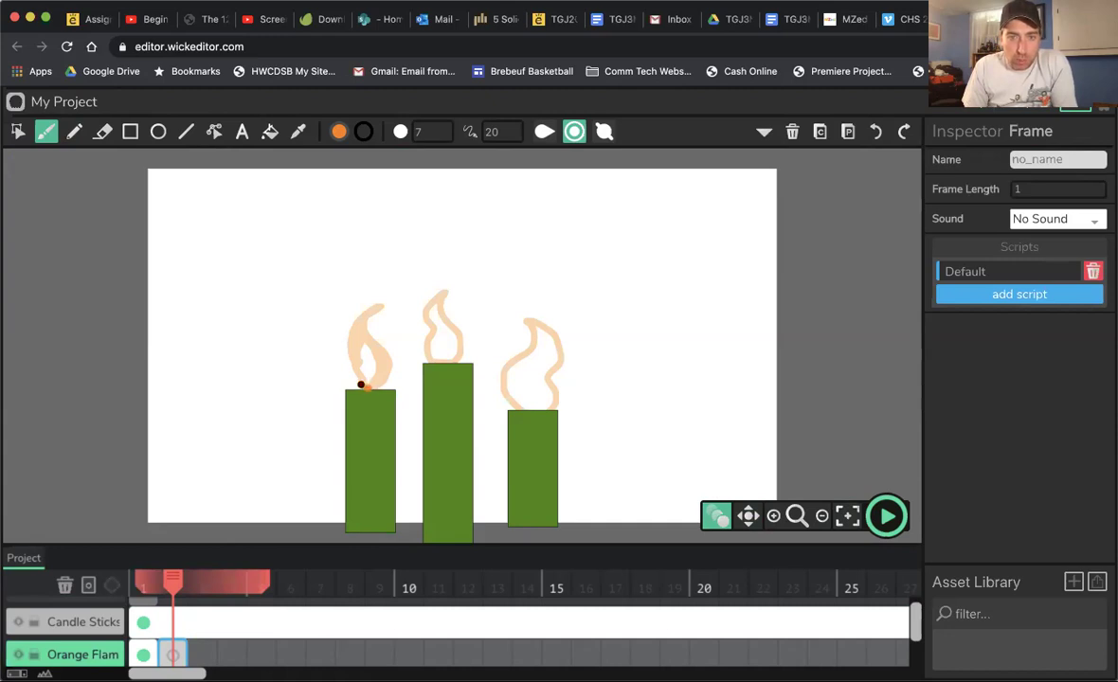
Brush differently shaped orange flames over the three onion-skinned ones on frame 2, and compare them with frame 1
mouse_move(356, 350)
mouse_down()
mouse_move(375, 352)
mouse_move(374, 315)
mouse_move(384, 369)
mouse_up()
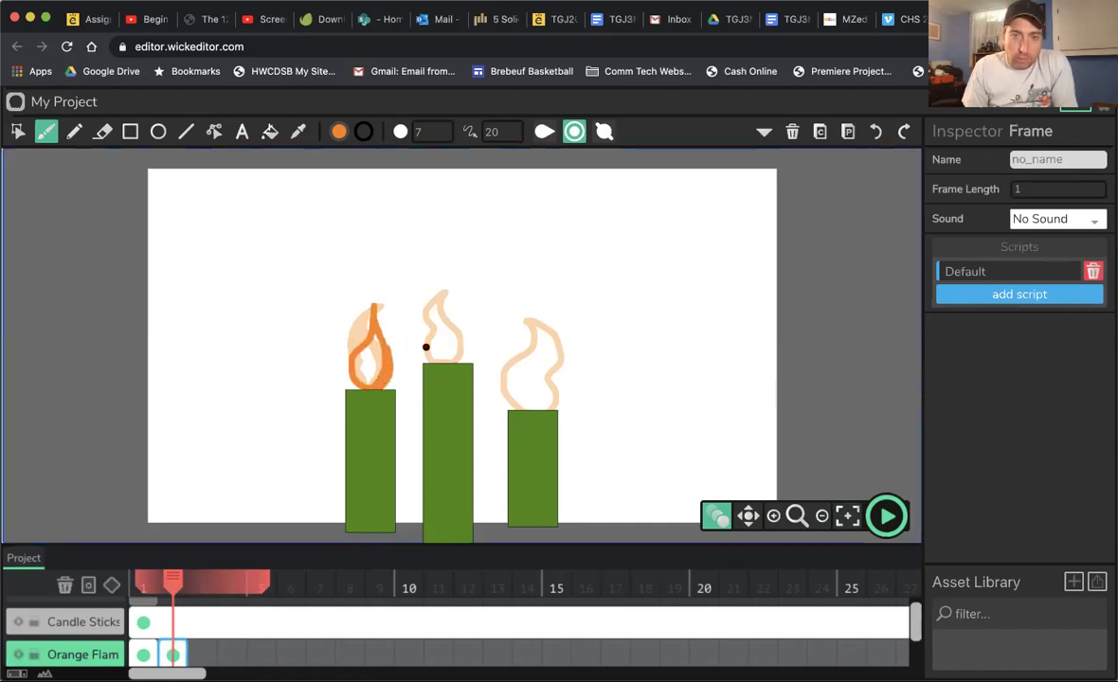
mouse_move(459, 355)
mouse_down()
mouse_move(444, 269)
mouse_move(427, 310)
mouse_move(435, 360)
mouse_up()
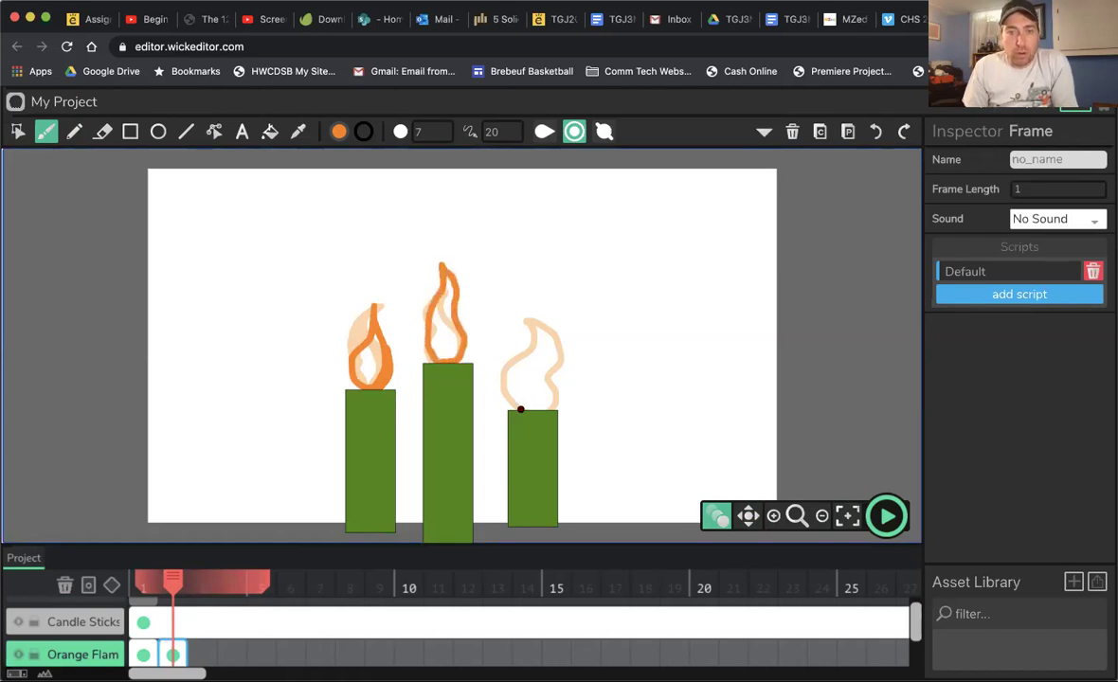
mouse_move(516, 391)
mouse_down()
mouse_move(526, 329)
mouse_move(554, 383)
mouse_up()
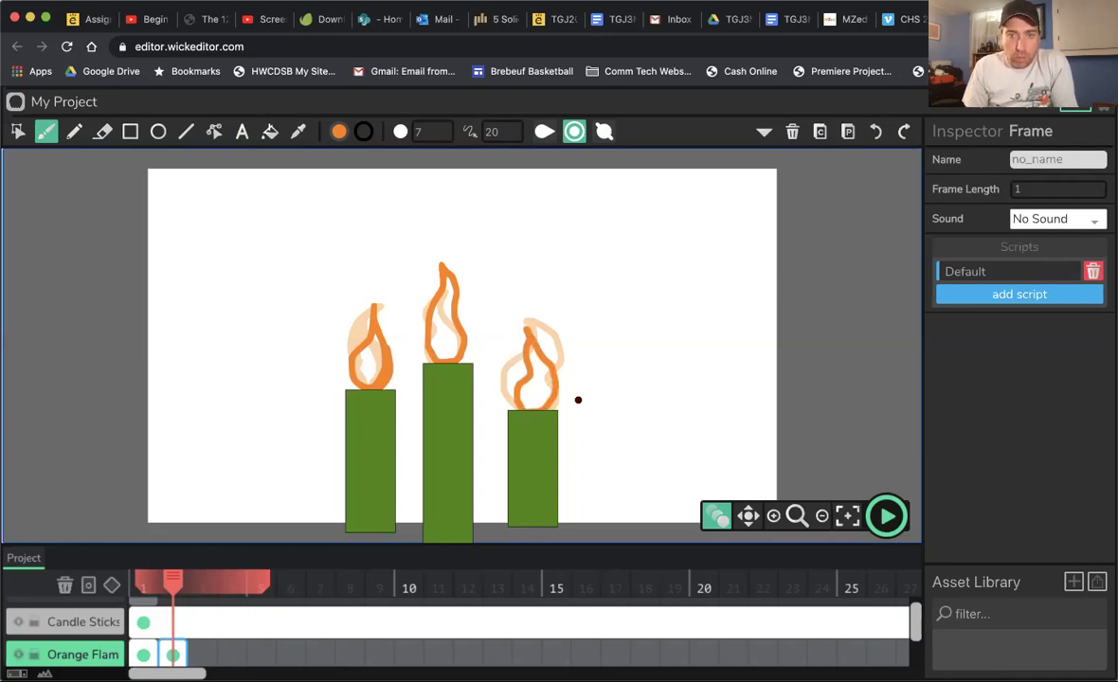
click(133, 585)
click(171, 587)
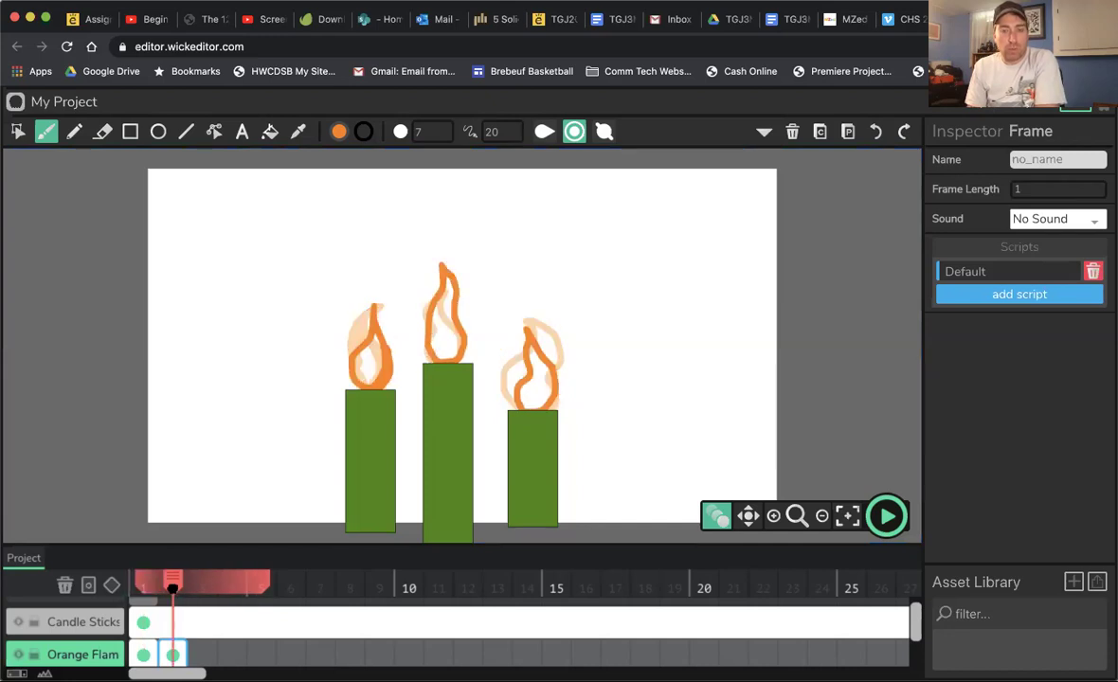
click(143, 584)
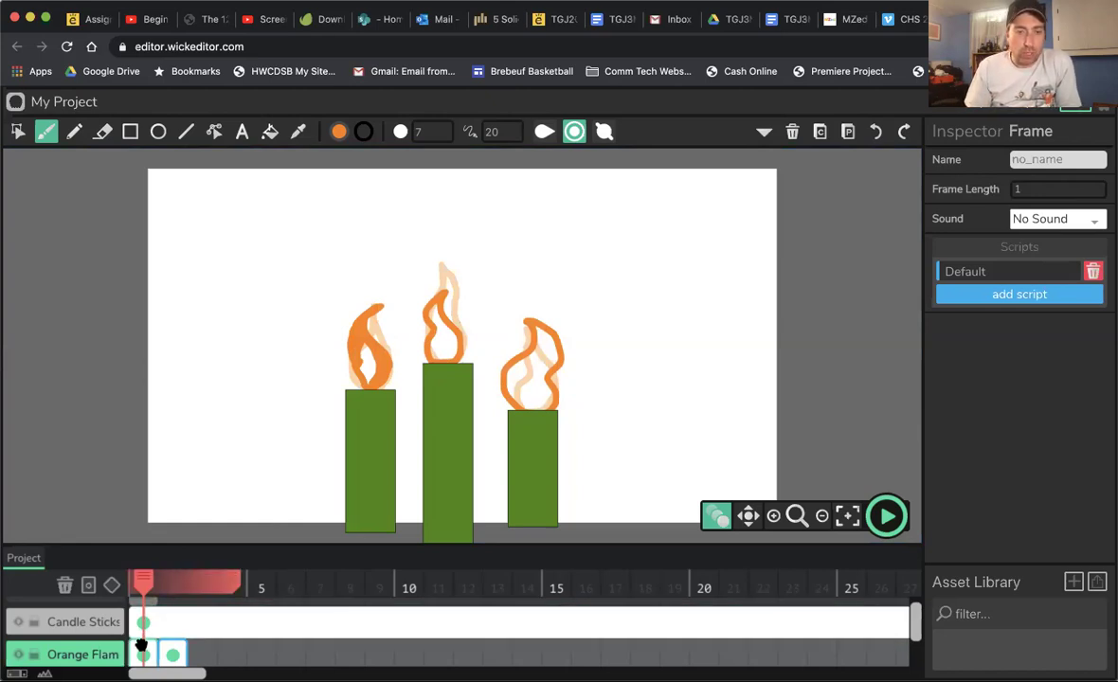
Fill the inside of all three flame outlines on frame 1 with solid orange
click(272, 133)
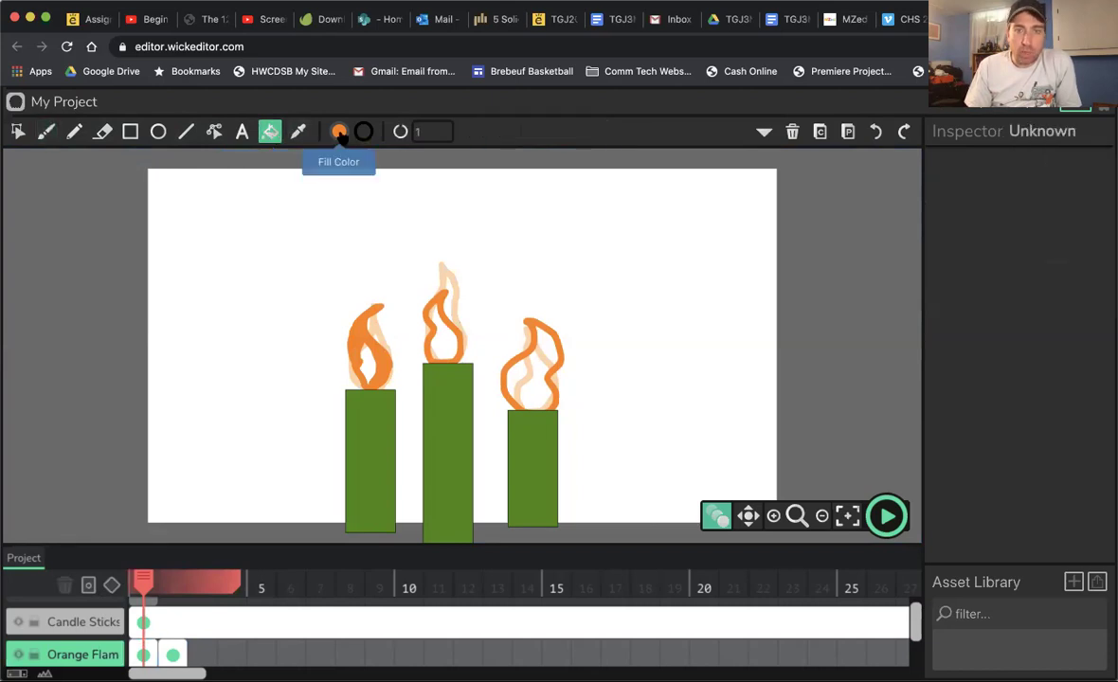
click(384, 364)
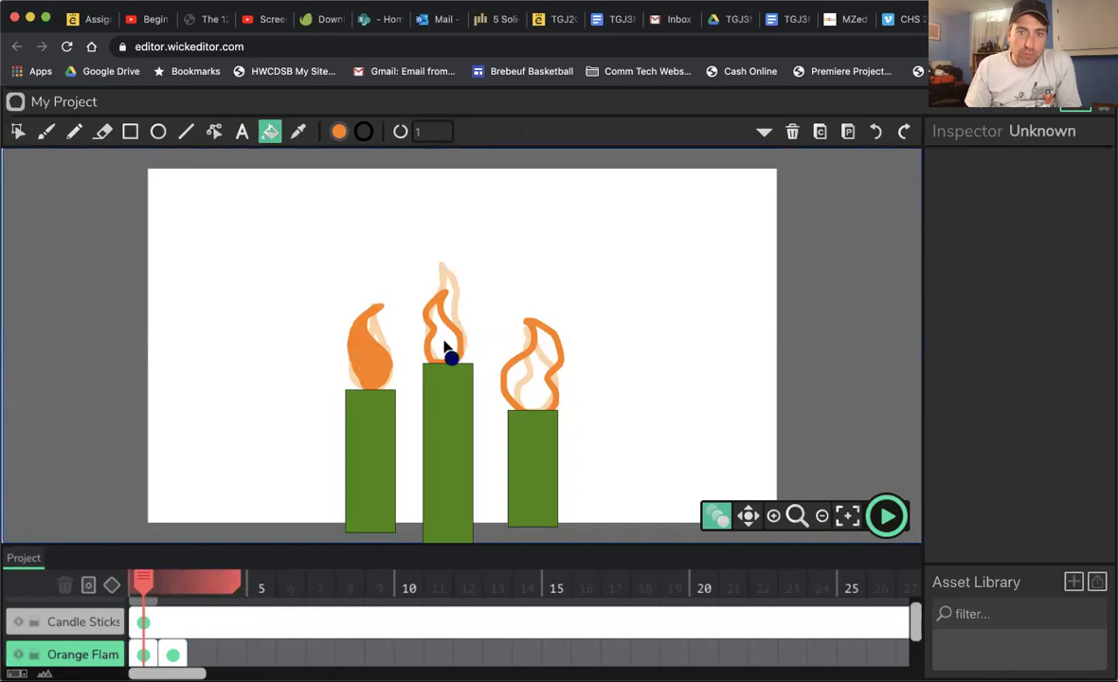
click(451, 347)
click(524, 378)
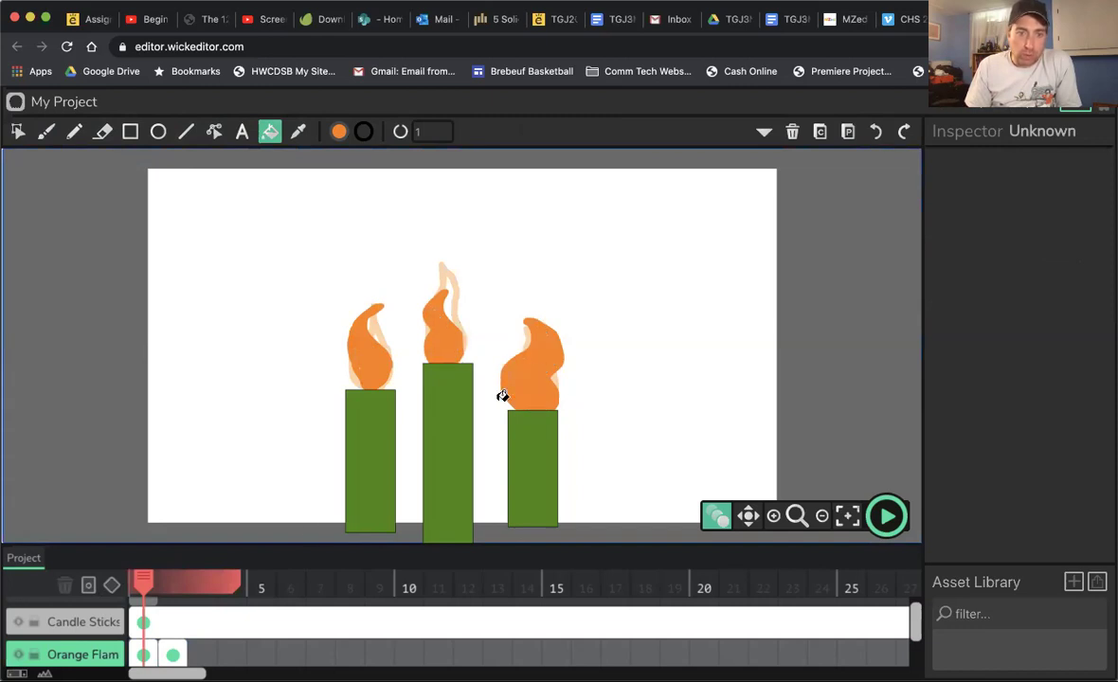
Fill the three flame outlines on frame 2 with orange, and flip between frames 1 and 2 to compare the flicker
click(172, 655)
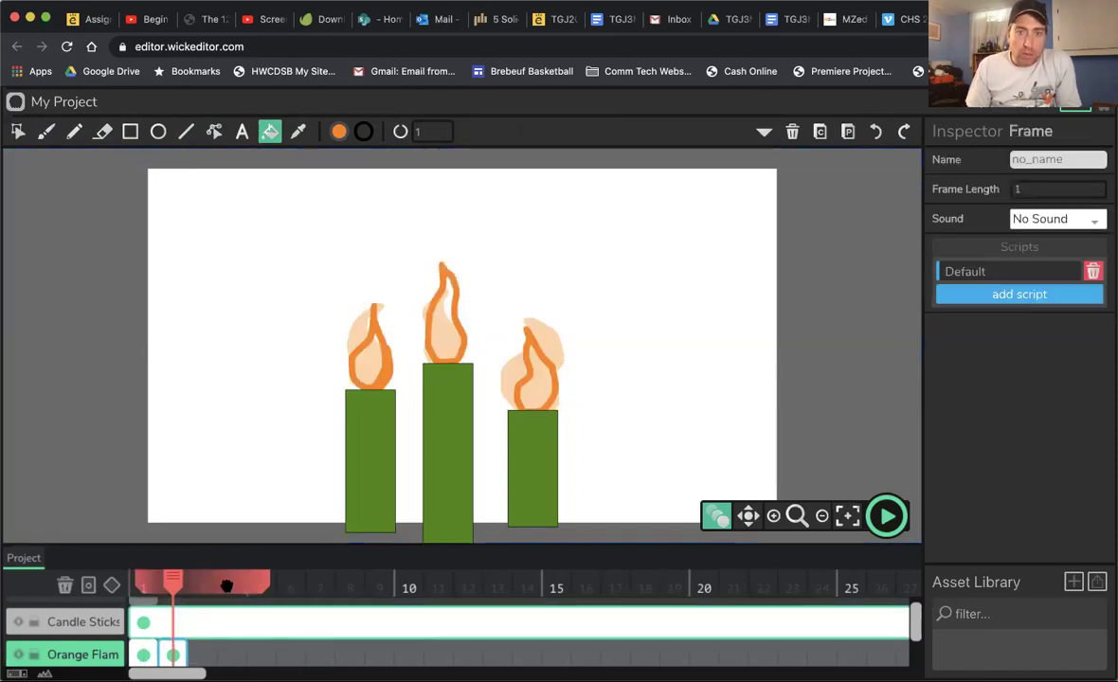
click(377, 357)
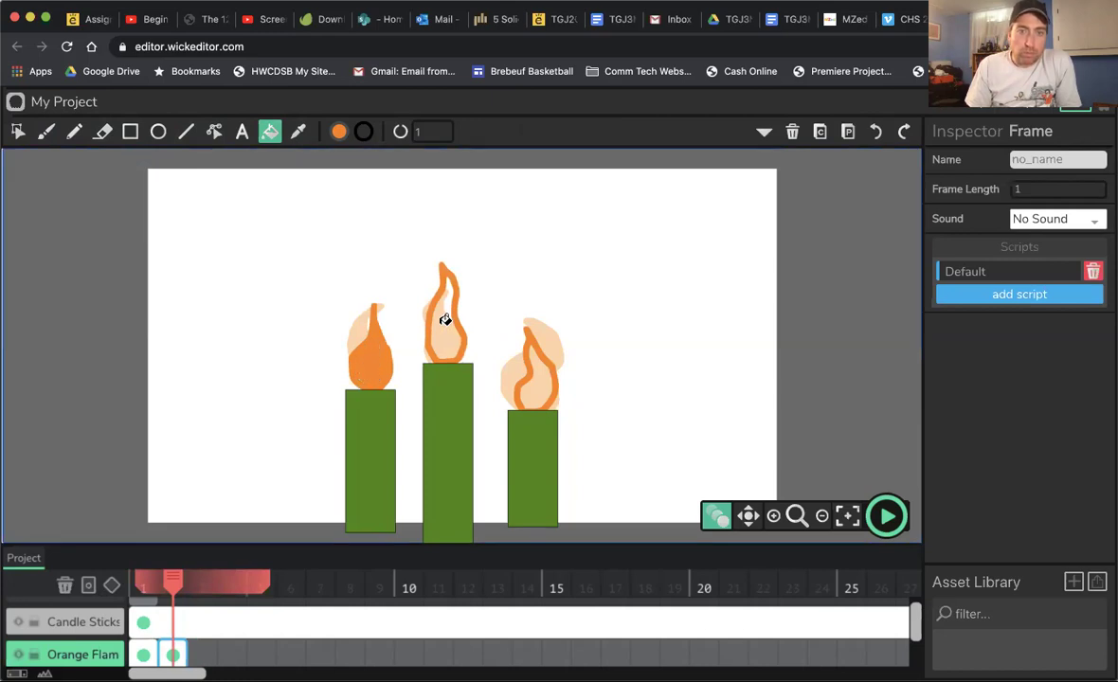
click(540, 383)
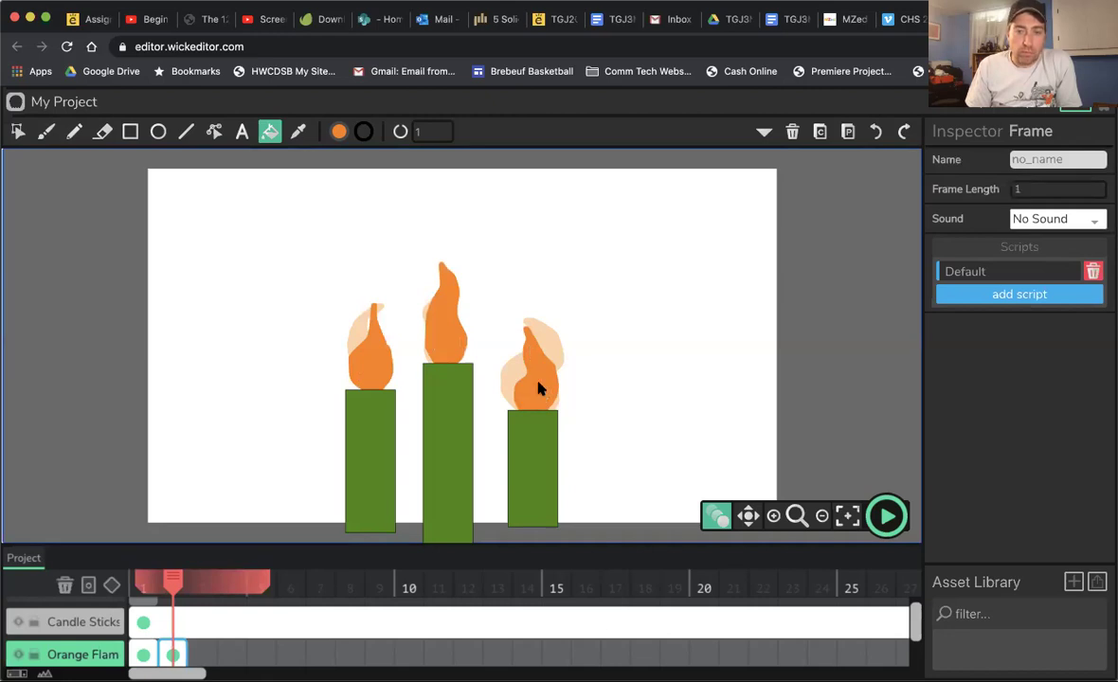
click(153, 583)
click(165, 585)
click(144, 588)
click(162, 589)
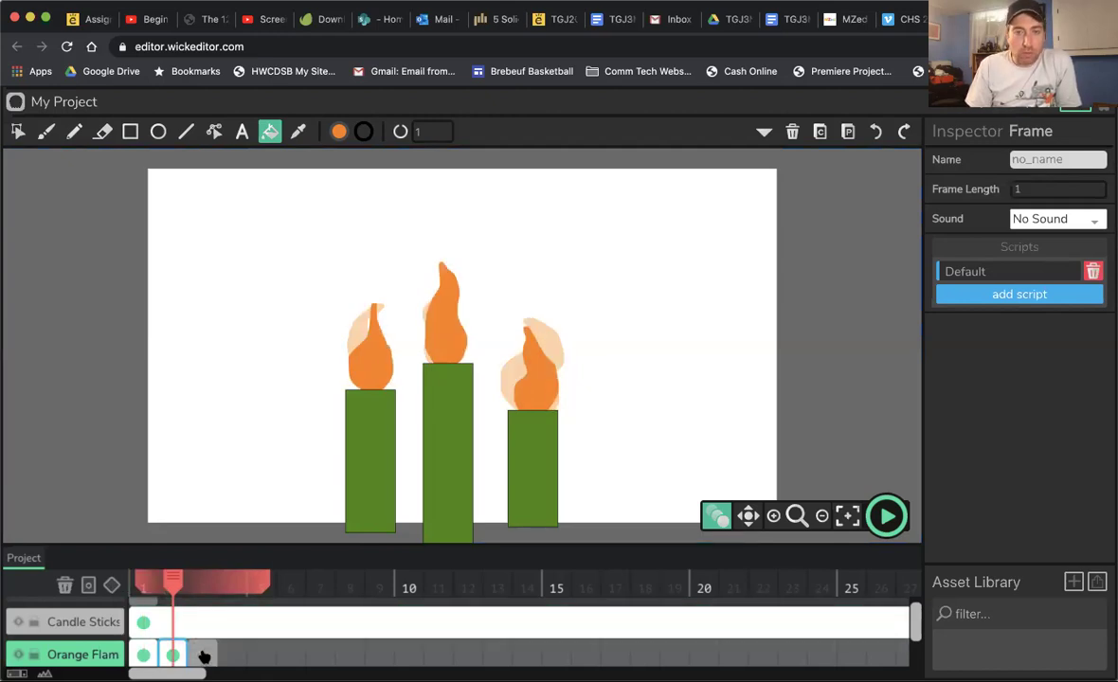
Add a frame at frame 3 of the Orange Flame layer and brush a new orange flame outline above each candle
scroll(203, 657, up, 1)
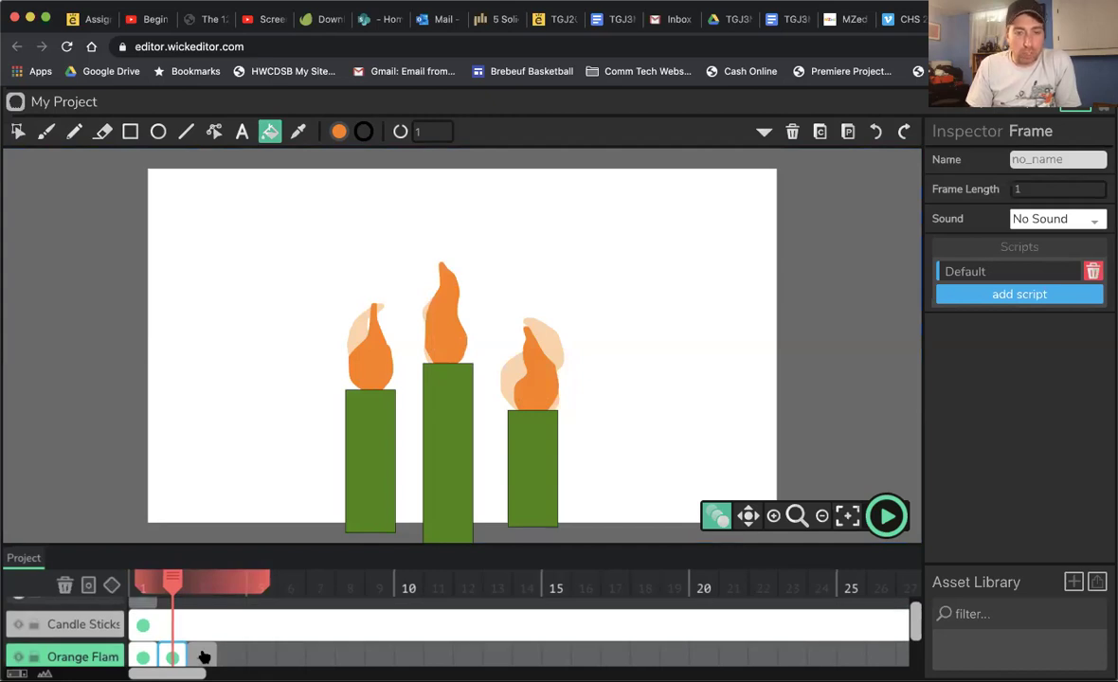
click(203, 656)
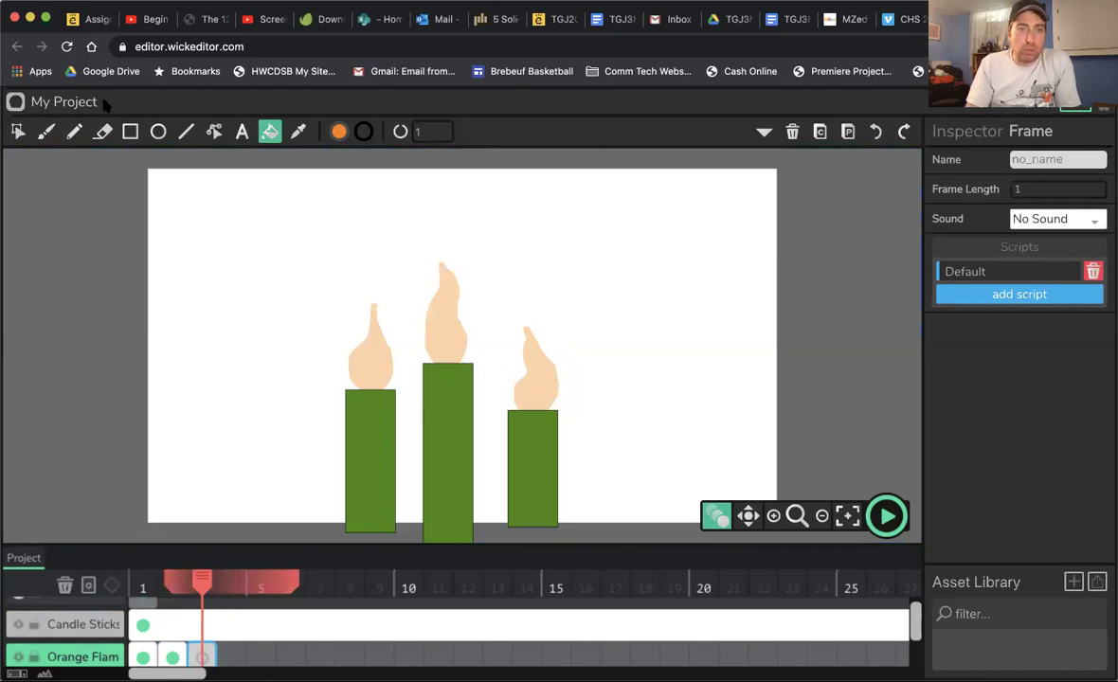
click(45, 133)
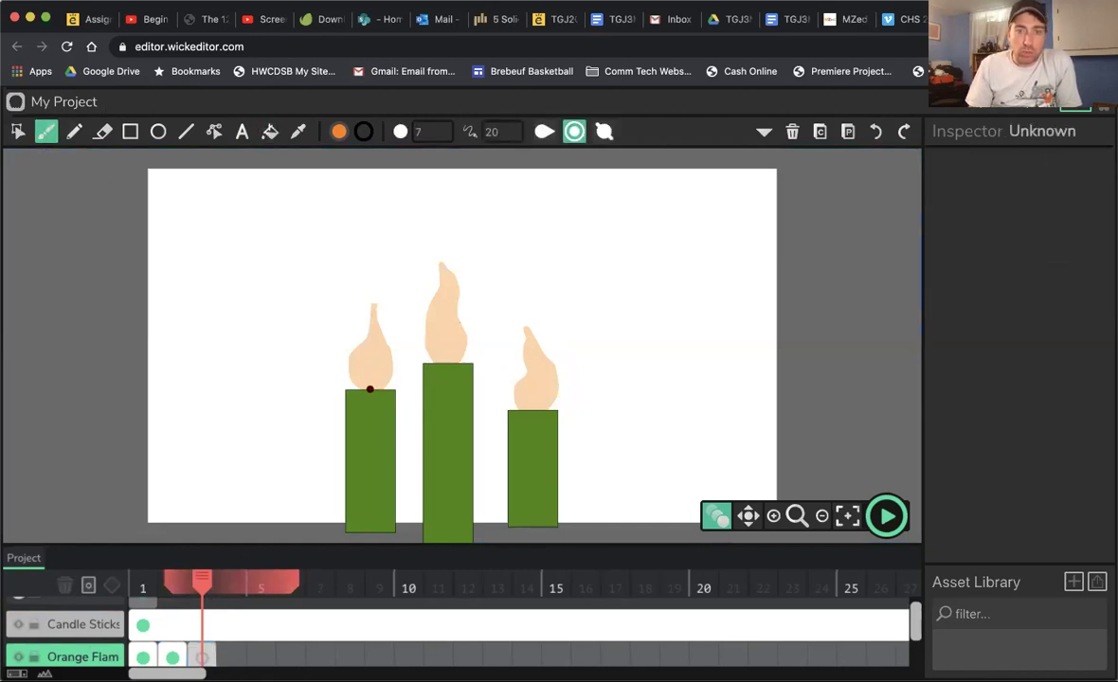
mouse_move(362, 382)
mouse_down()
mouse_move(361, 311)
mouse_move(377, 384)
mouse_up()
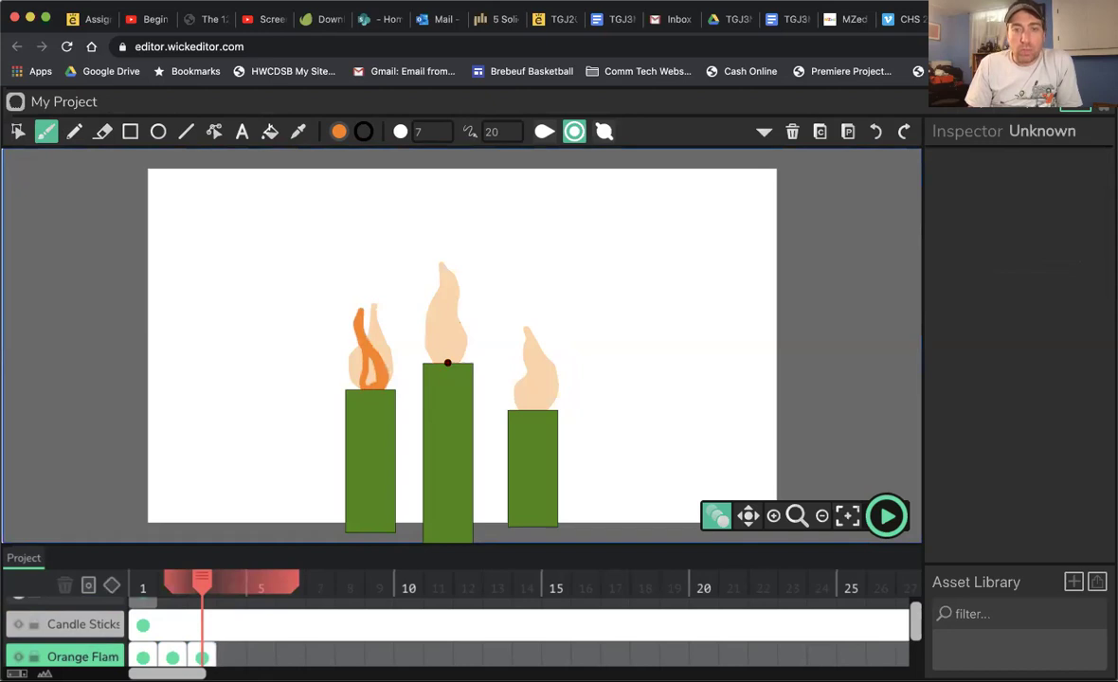
mouse_move(446, 362)
mouse_down()
mouse_move(436, 307)
mouse_move(427, 284)
mouse_move(459, 312)
mouse_move(459, 358)
mouse_up()
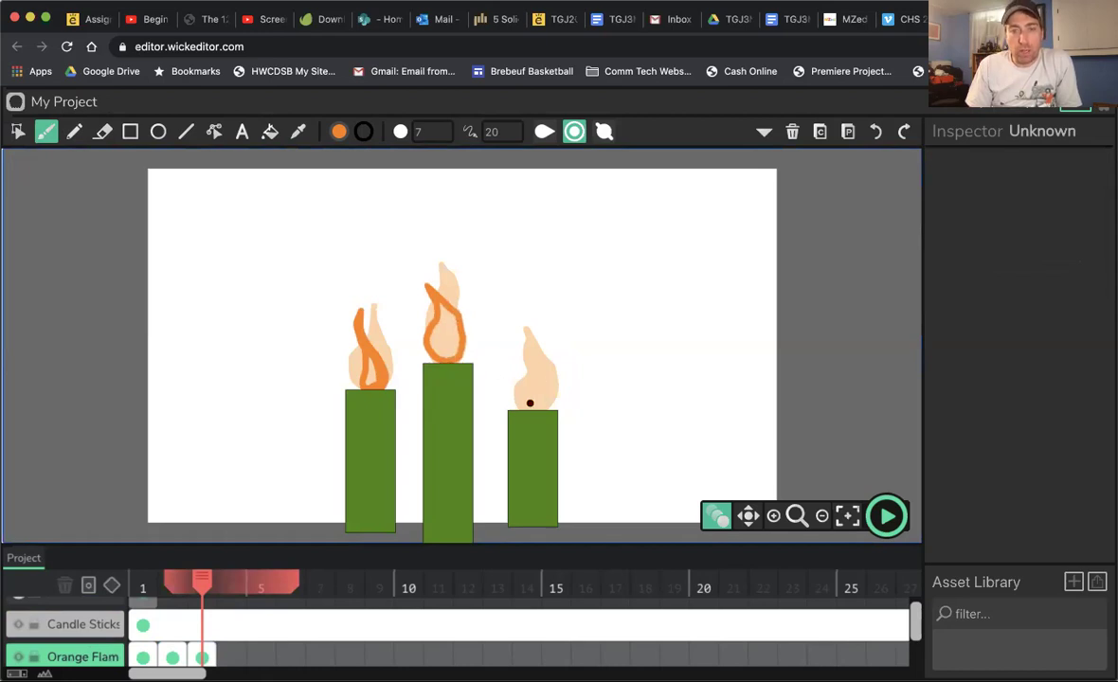
mouse_move(527, 407)
mouse_down()
mouse_move(524, 336)
mouse_move(544, 381)
mouse_move(535, 407)
mouse_move(546, 380)
mouse_move(529, 328)
mouse_up()
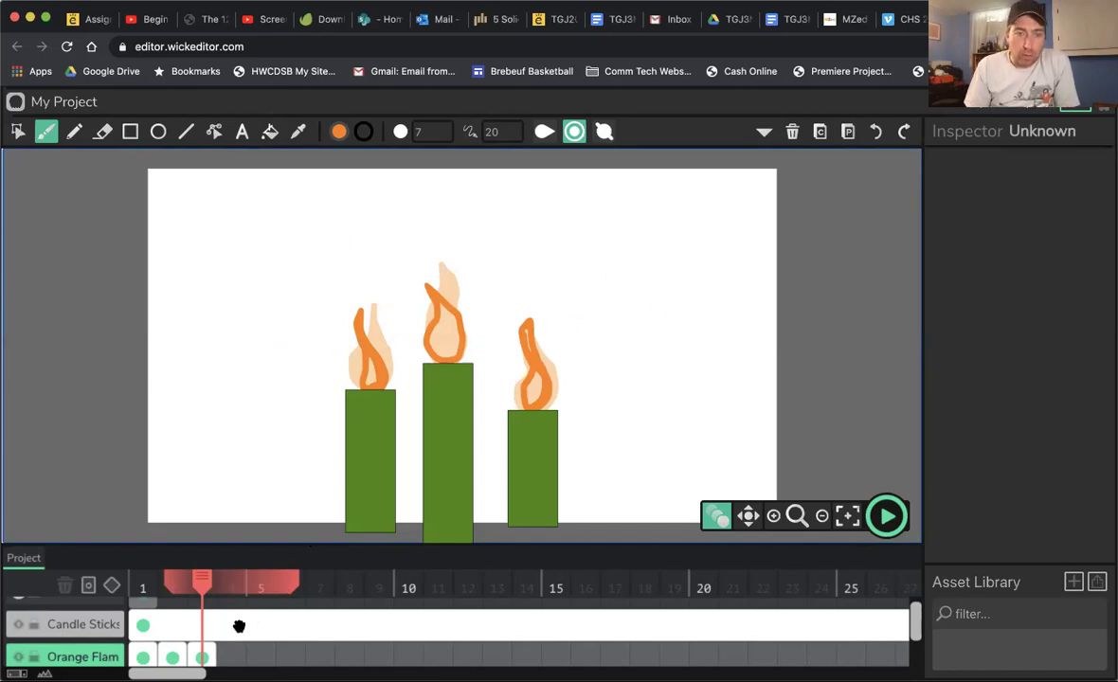
Add a frame at frame 4 of the Orange Flame layer and brush differently shaped flame outlines over the three onion-skinned ones
click(232, 657)
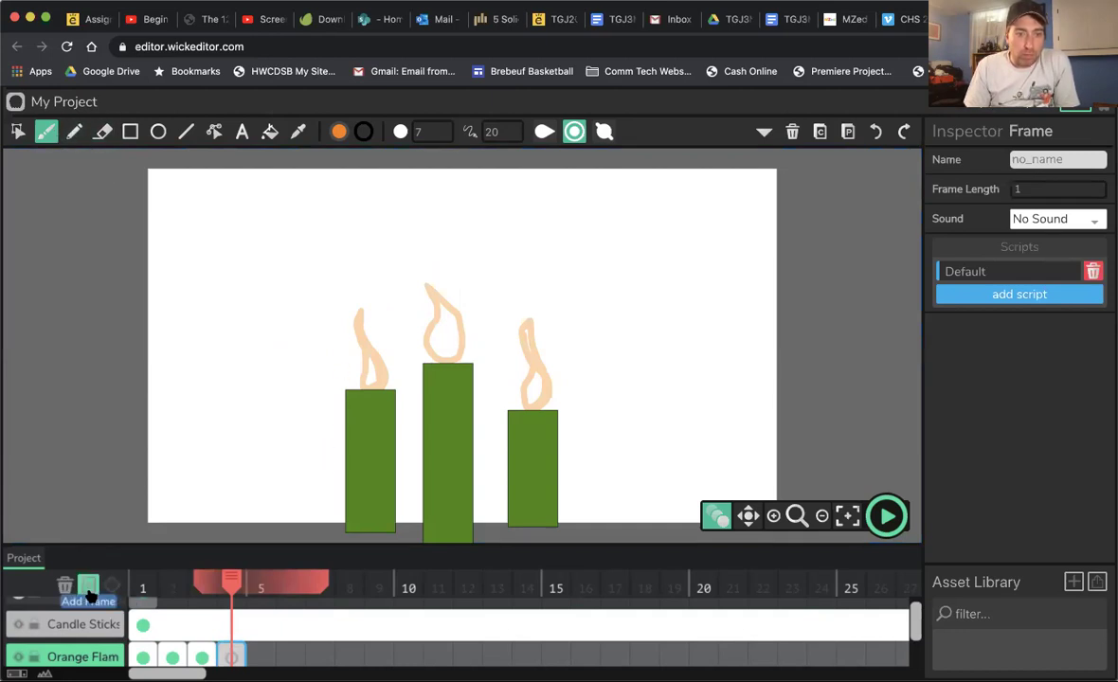
mouse_move(437, 361)
mouse_down()
mouse_move(444, 280)
mouse_move(457, 331)
mouse_move(446, 358)
mouse_move(428, 332)
mouse_move(468, 363)
mouse_move(523, 382)
mouse_move(539, 324)
mouse_move(537, 358)
mouse_move(550, 375)
mouse_move(514, 403)
mouse_up()
mouse_move(374, 390)
mouse_down()
mouse_move(351, 377)
mouse_move(374, 312)
mouse_move(385, 388)
mouse_up()
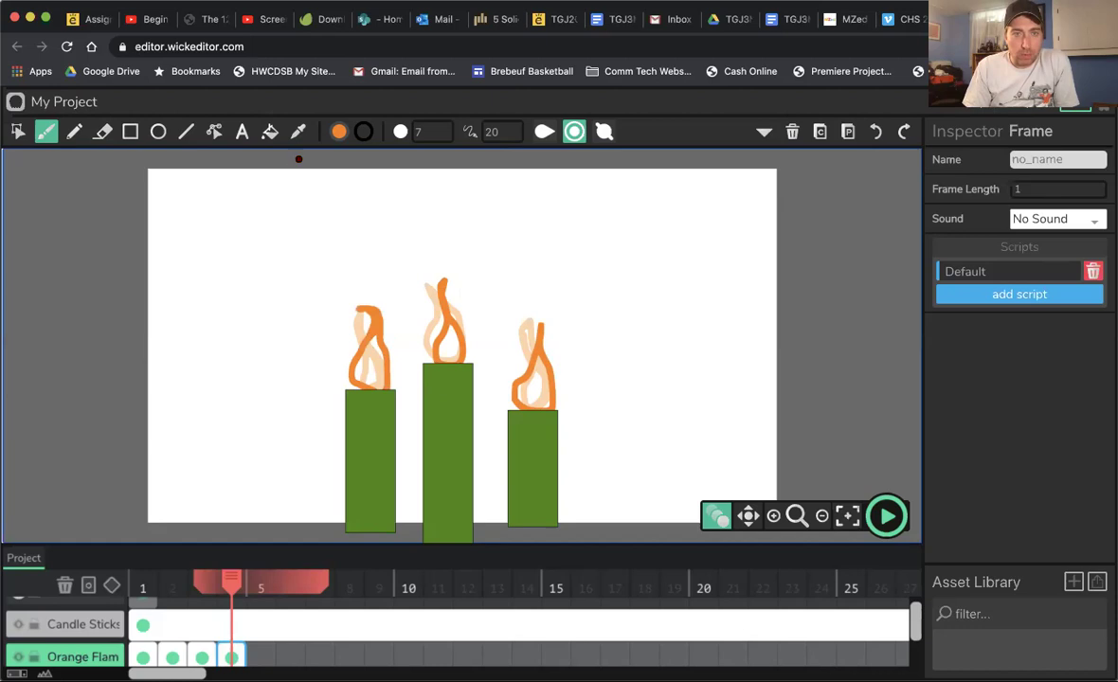
Erase the excess beside the first flame's tip on frame 4 and brush its outline closed again
click(104, 133)
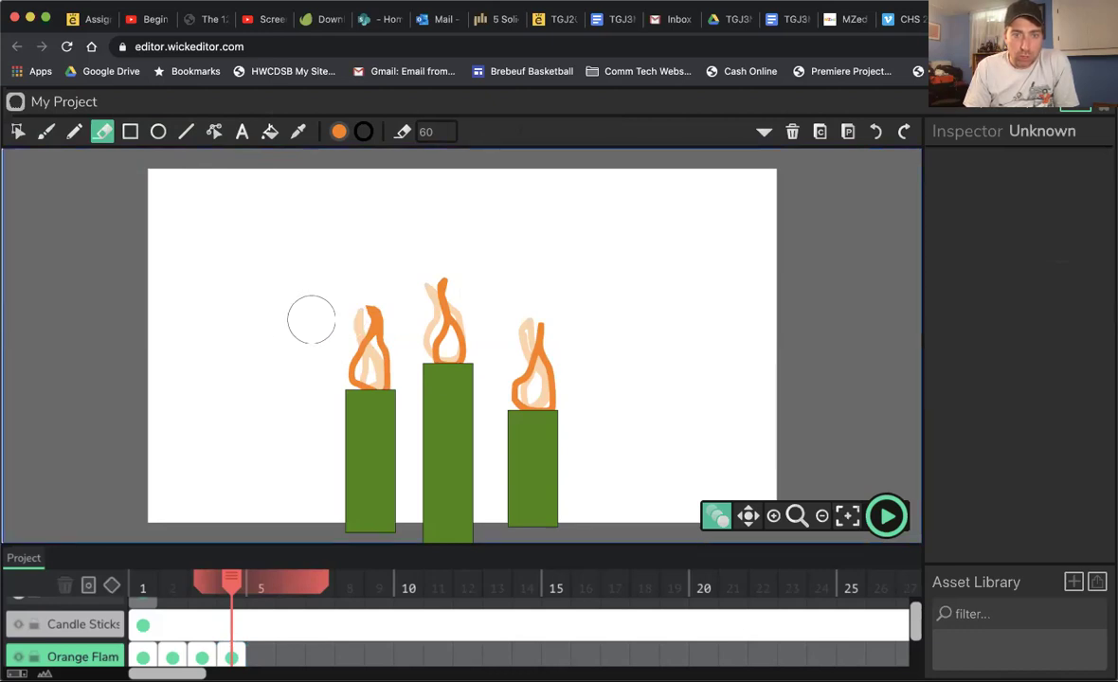
click(347, 313)
click(347, 314)
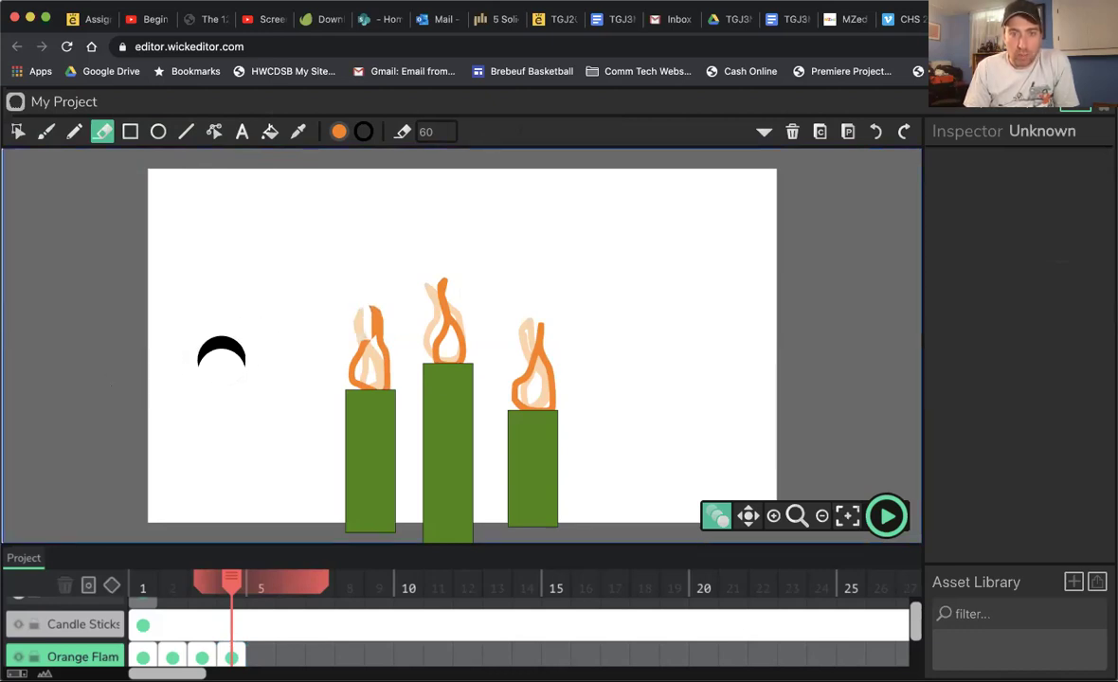
click(45, 131)
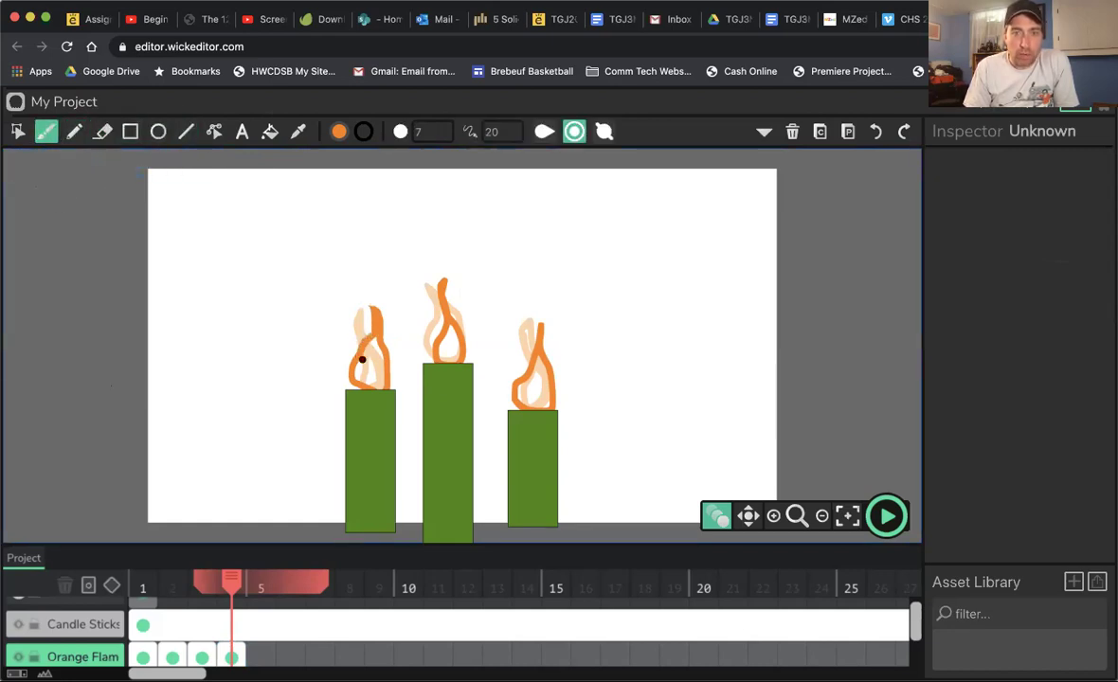
Add a frame at frame 5 of the Orange Flame layer and brush three new closed flame outlines above the candles
click(259, 656)
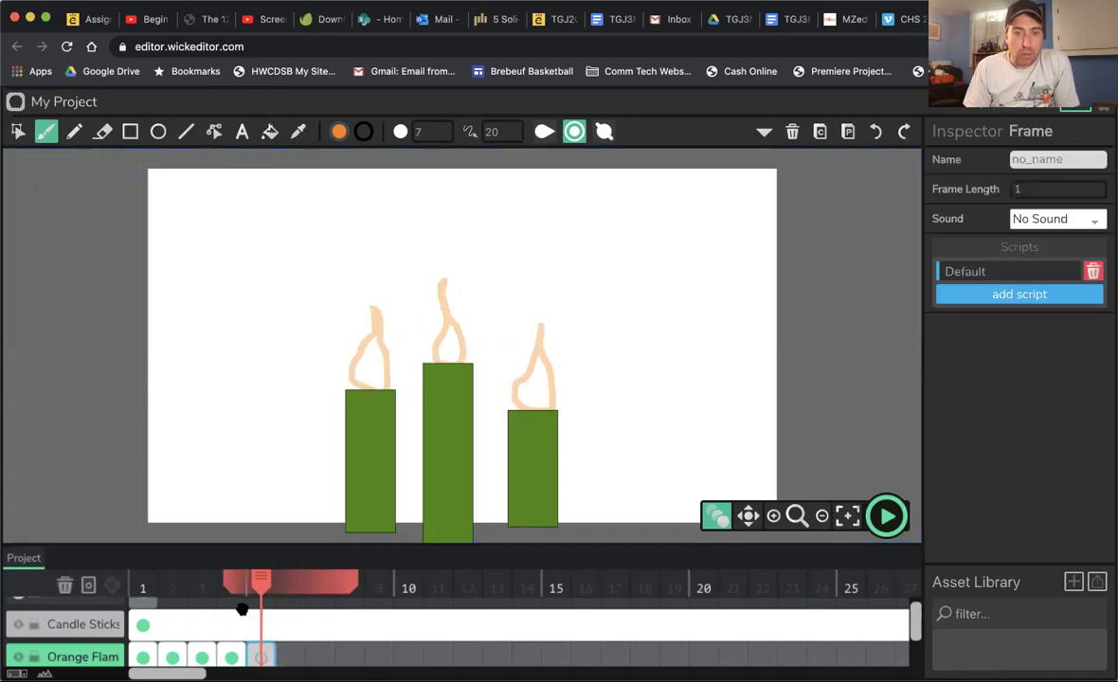
mouse_move(349, 380)
mouse_down()
mouse_move(365, 319)
mouse_move(362, 349)
mouse_move(383, 366)
mouse_move(374, 386)
mouse_up()
mouse_move(442, 361)
mouse_down()
mouse_move(436, 327)
mouse_move(454, 287)
mouse_move(449, 358)
mouse_up()
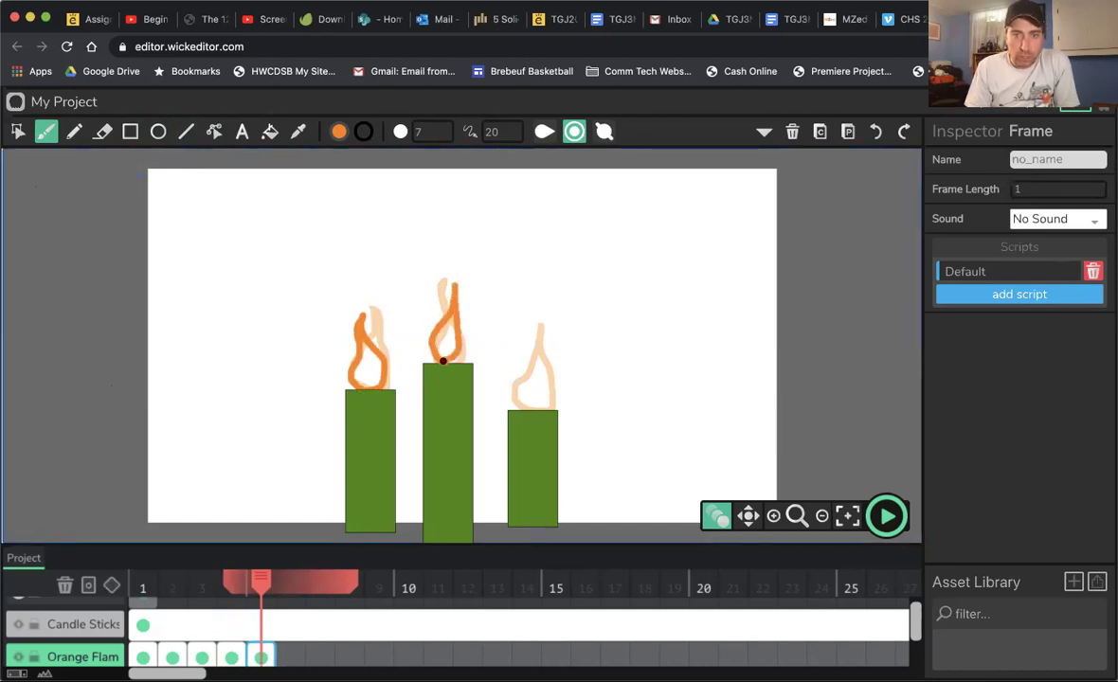
mouse_move(533, 405)
mouse_down()
mouse_move(517, 383)
mouse_move(521, 340)
mouse_move(536, 341)
mouse_move(545, 390)
mouse_up()
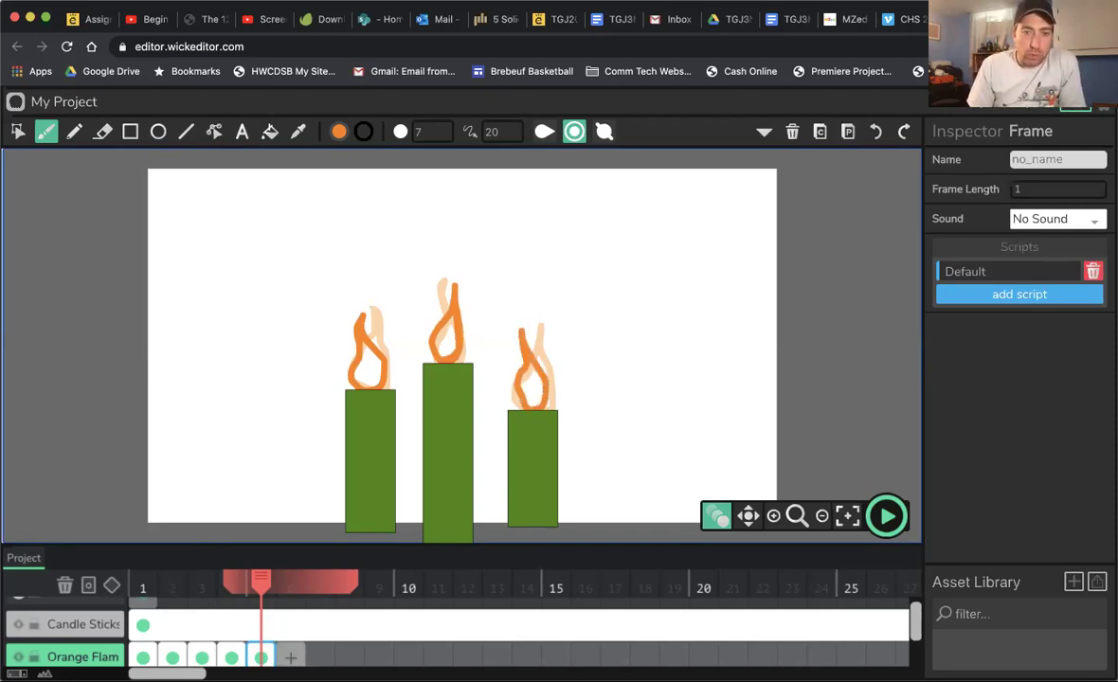
Add frame 6 to the Orange Flame layer and brush another set of flame outlines, giving the third candle a taller flame
key(.)
mouse_move(354, 375)
mouse_down()
mouse_move(376, 332)
mouse_move(371, 296)
mouse_move(380, 378)
mouse_up()
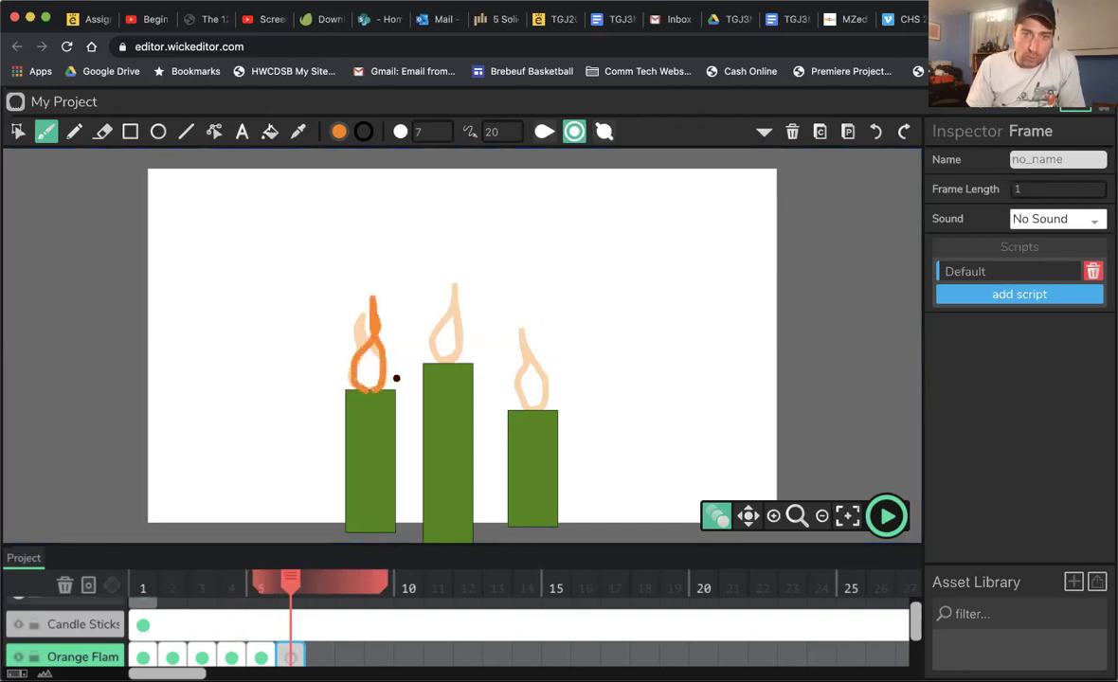
mouse_move(446, 361)
mouse_down()
mouse_move(469, 347)
mouse_move(444, 287)
mouse_move(426, 322)
mouse_move(432, 351)
mouse_move(452, 363)
mouse_up()
mouse_move(523, 407)
mouse_down()
mouse_move(534, 324)
mouse_move(547, 367)
mouse_move(543, 398)
mouse_move(526, 409)
mouse_up()
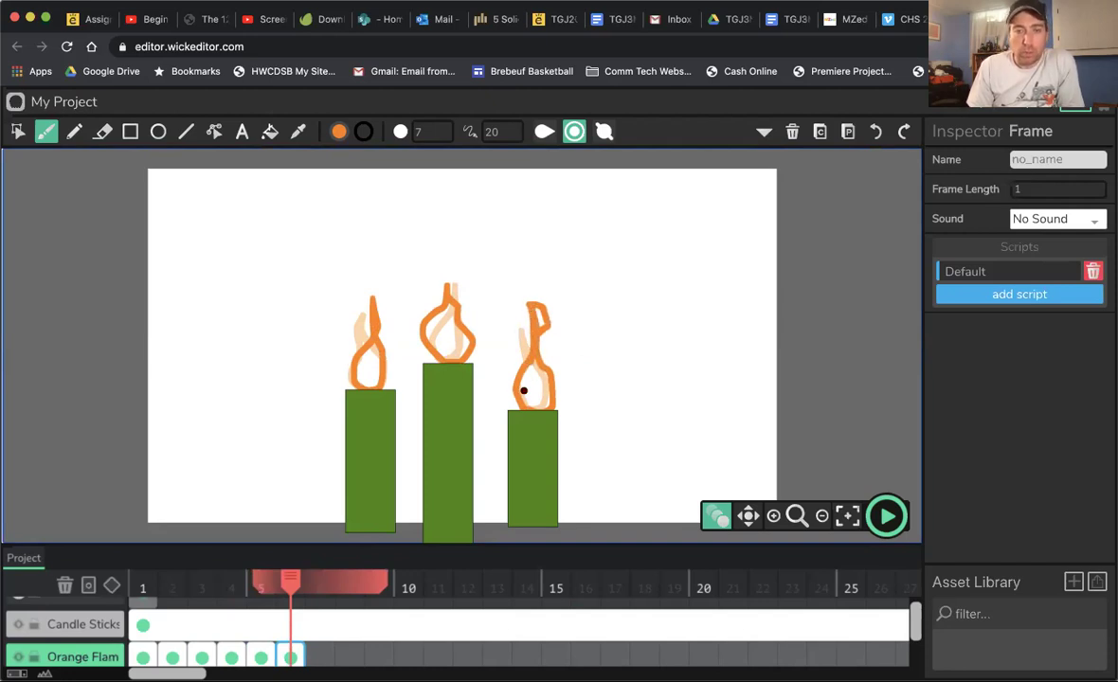
Add frame 7 to the Orange Flame layer and brush three flame outlines, with a shorter flame on the third candle
click(320, 657)
mouse_move(381, 385)
mouse_down()
mouse_move(349, 298)
mouse_move(354, 347)
mouse_up()
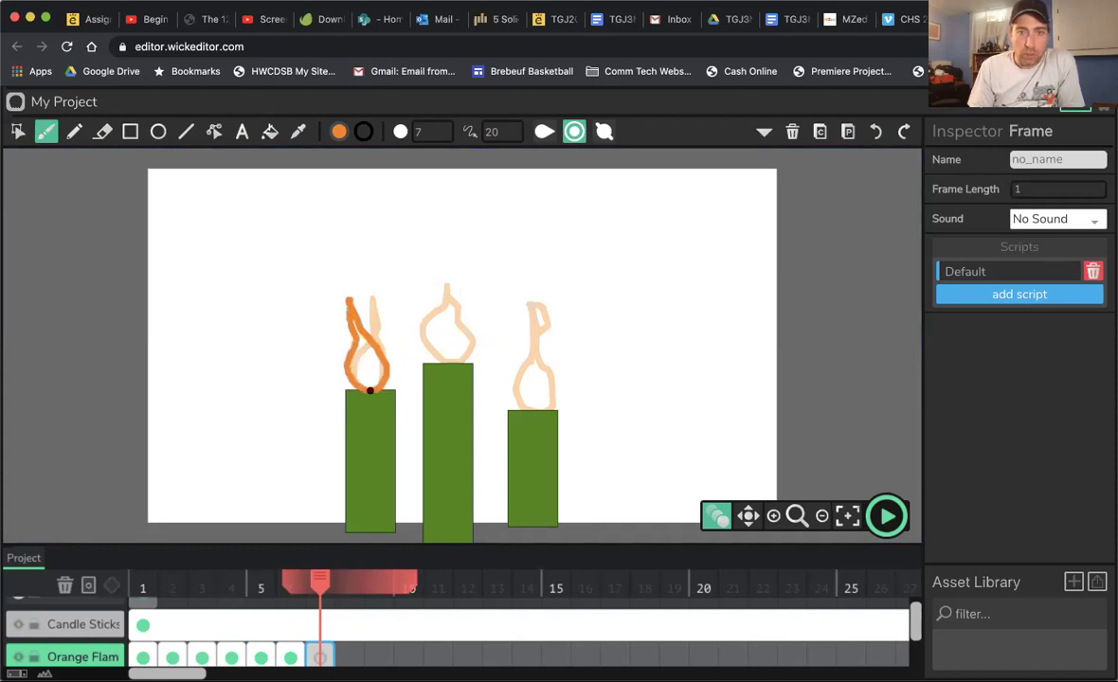
click(439, 359)
mouse_move(424, 351)
mouse_down()
mouse_move(438, 294)
mouse_move(461, 332)
mouse_up()
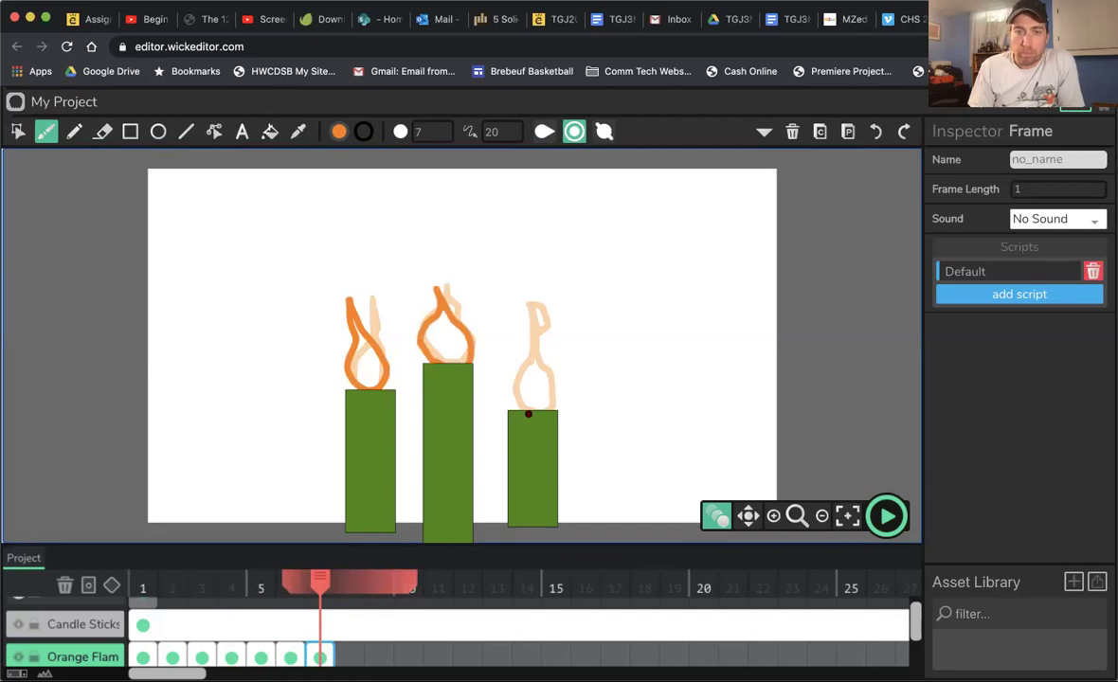
mouse_move(520, 377)
mouse_down()
mouse_move(536, 343)
mouse_move(533, 409)
mouse_up()
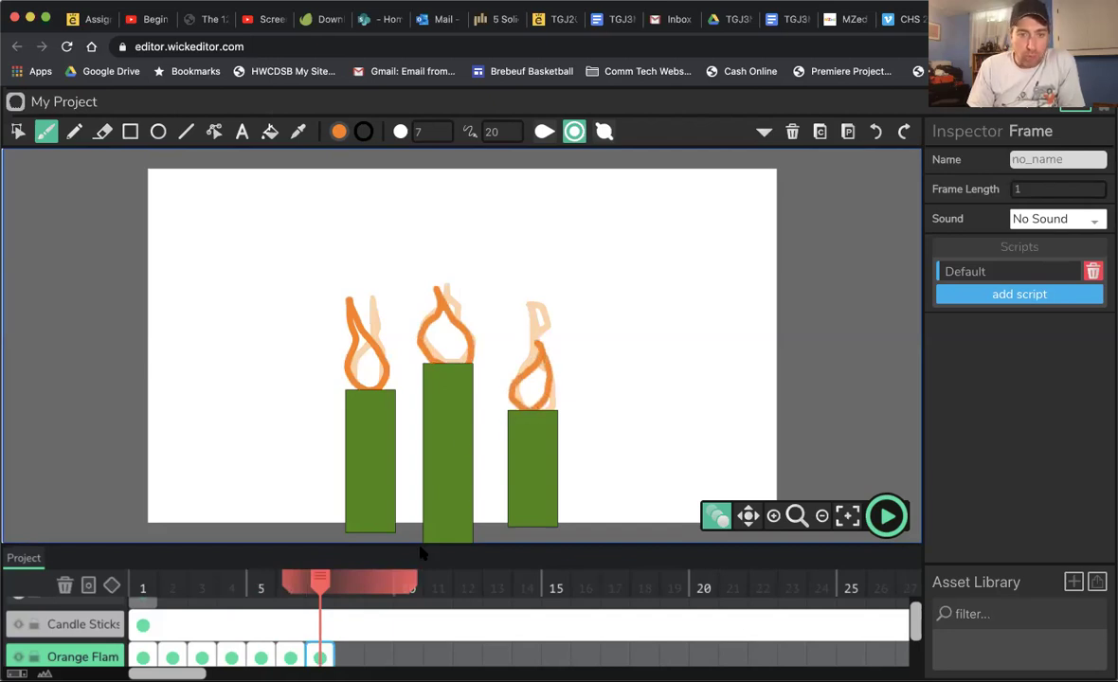
Return to frame 3 and fill its three flame outlines with orange, including the small gap in the third flame's tip
click(171, 584)
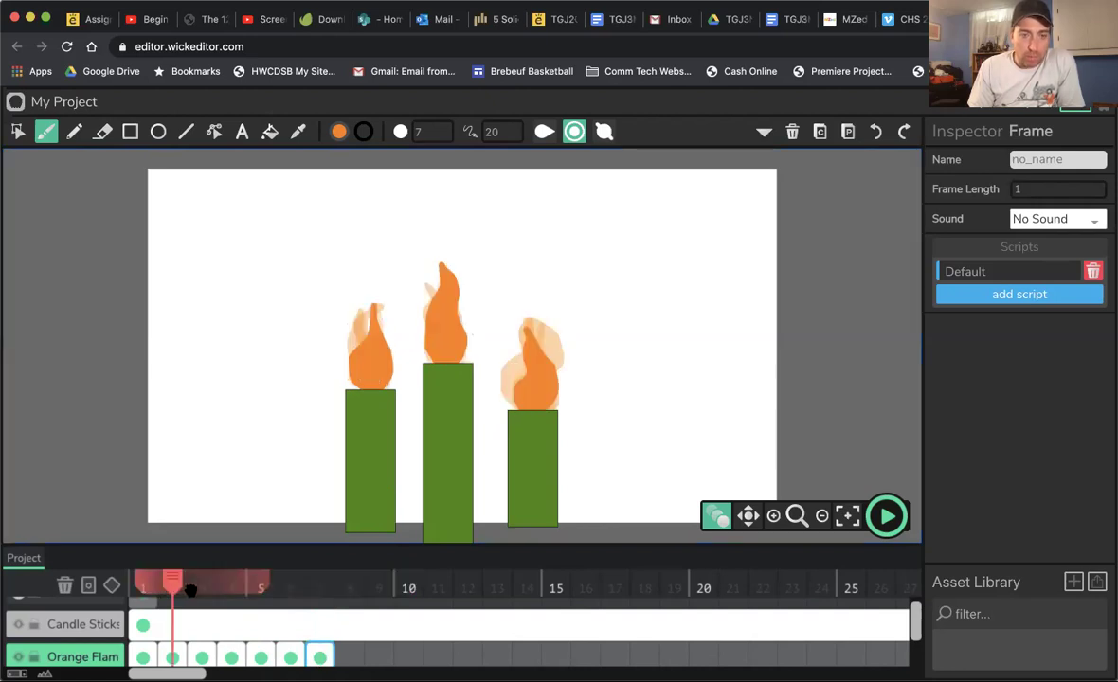
click(202, 654)
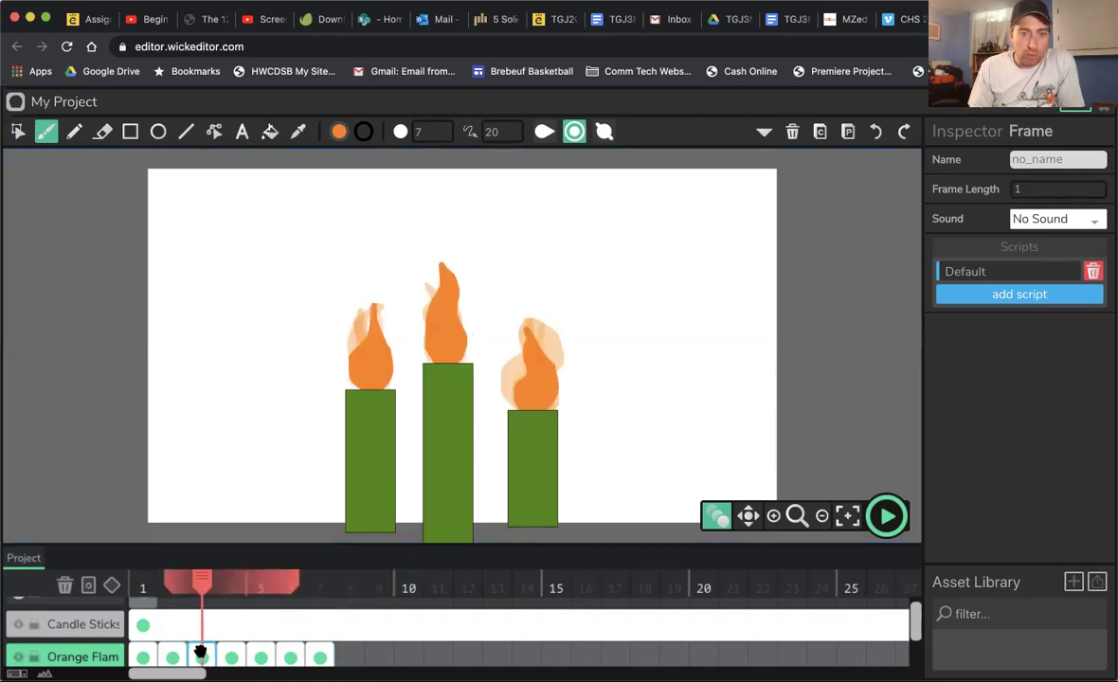
click(270, 131)
click(374, 346)
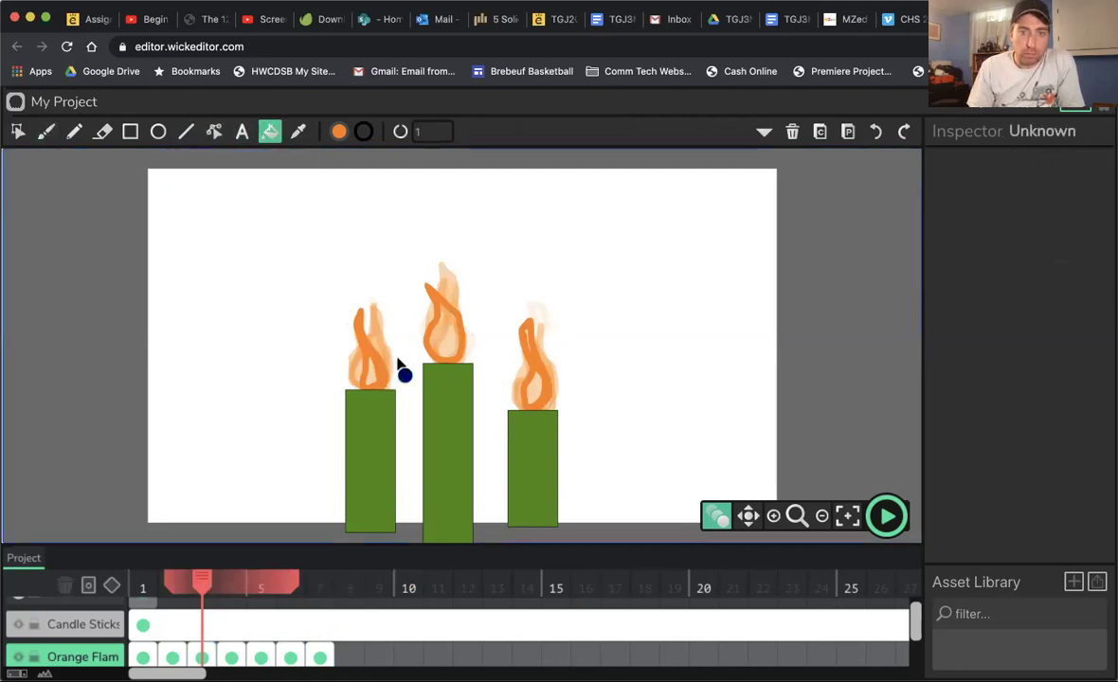
click(452, 341)
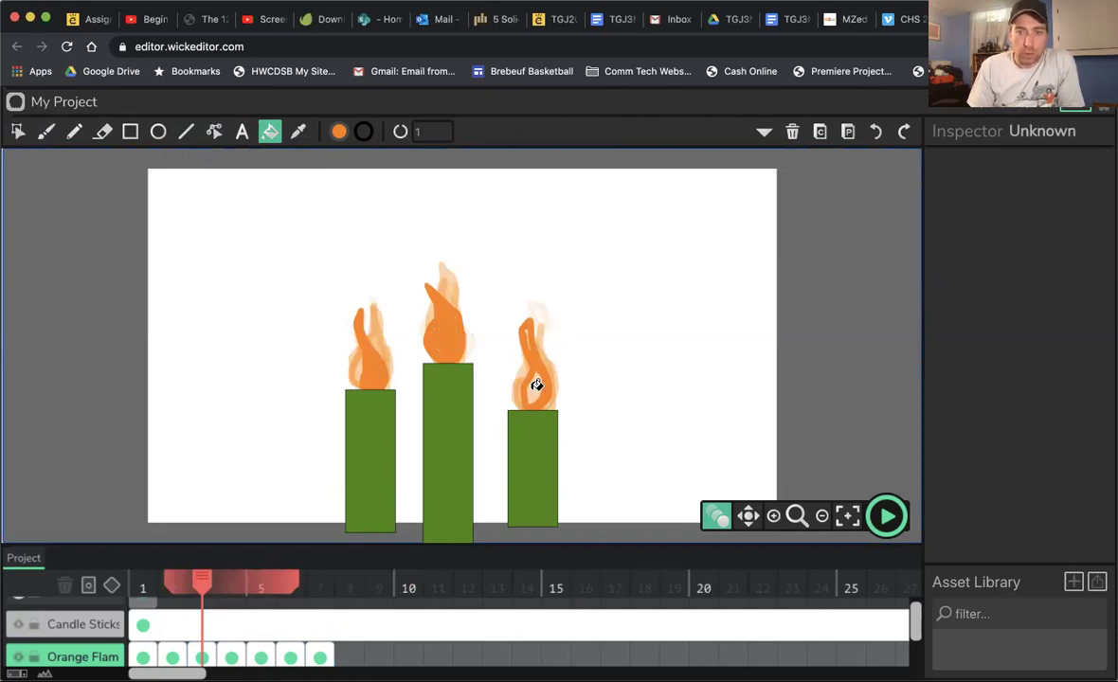
click(529, 334)
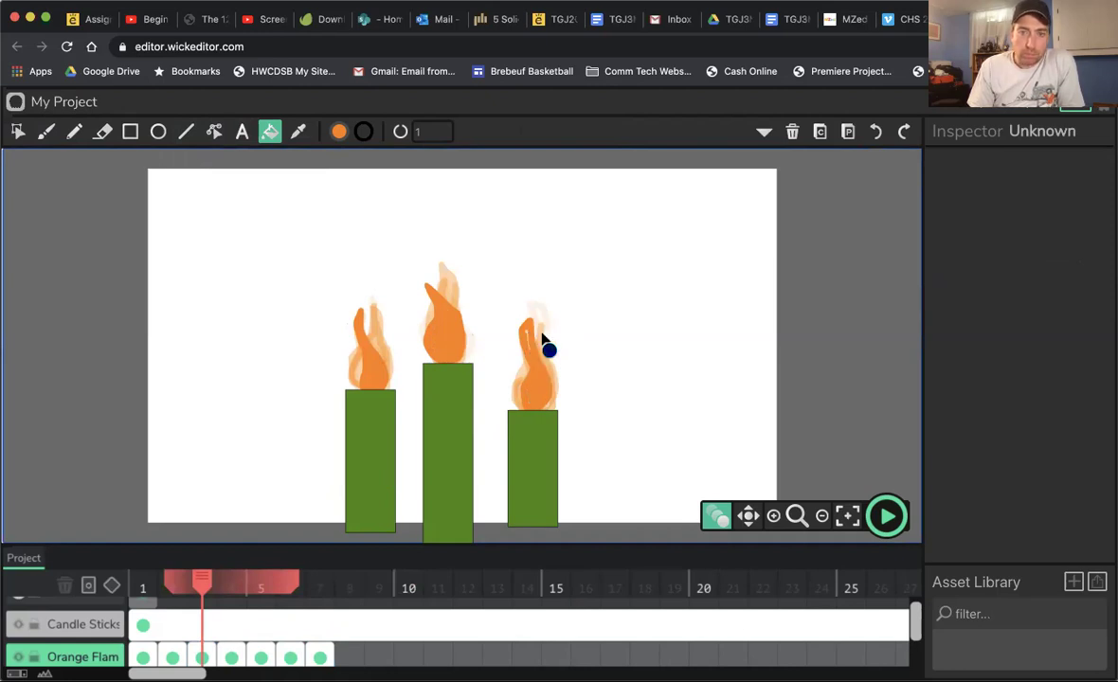
click(532, 334)
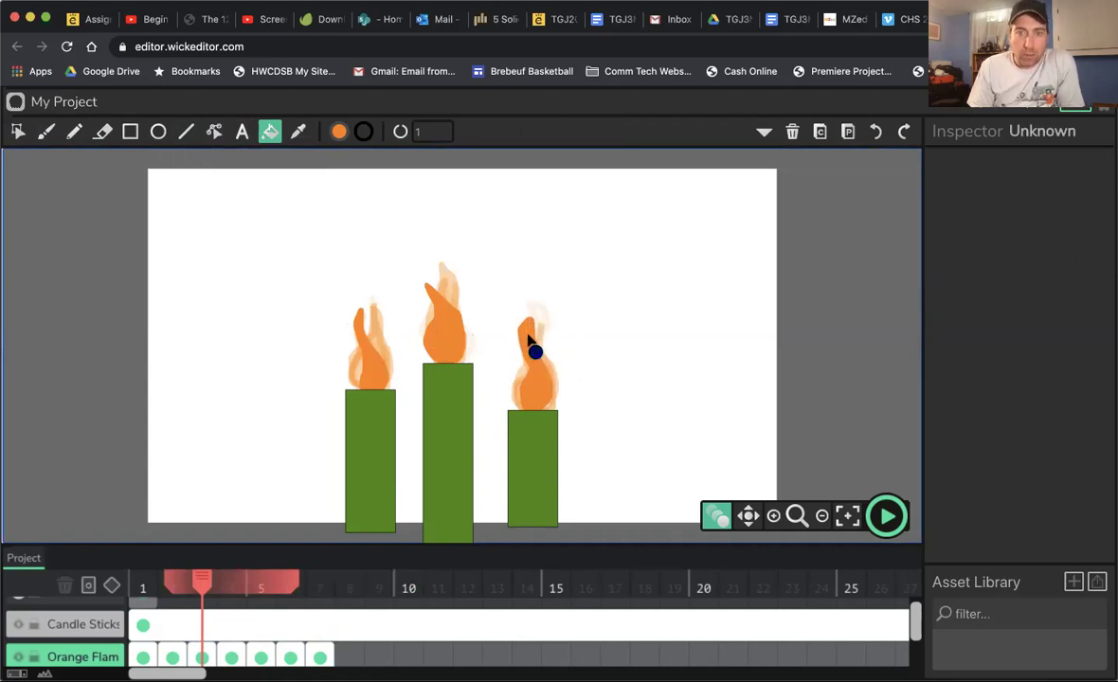
Fill the three flame outlines on frame 4 with orange
click(233, 656)
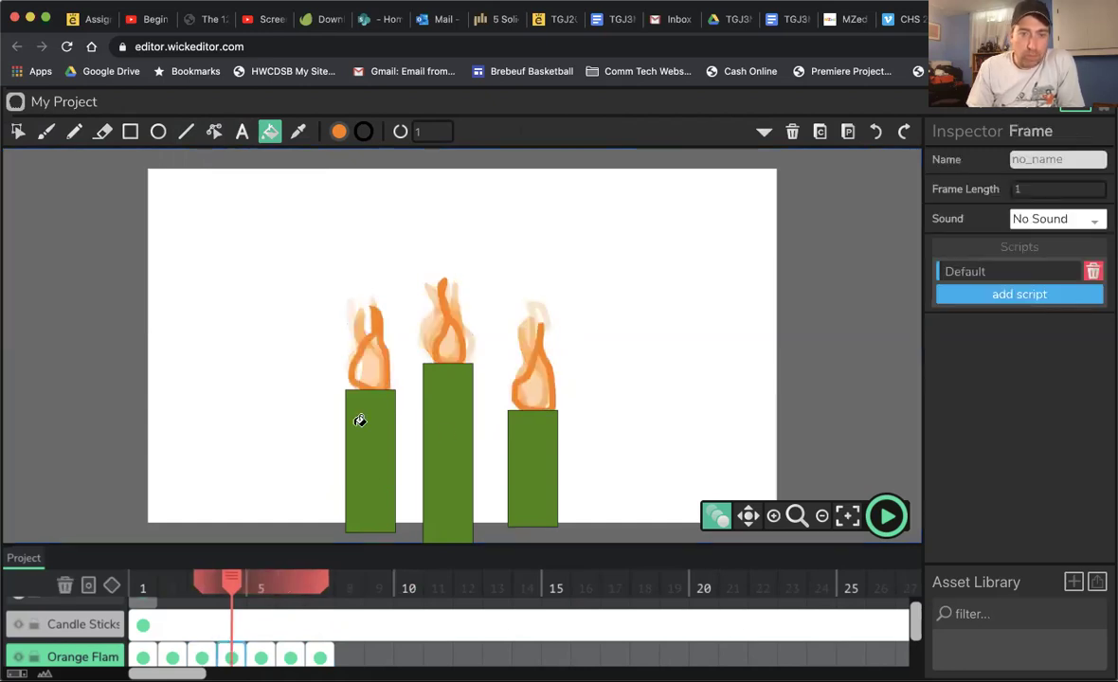
click(454, 339)
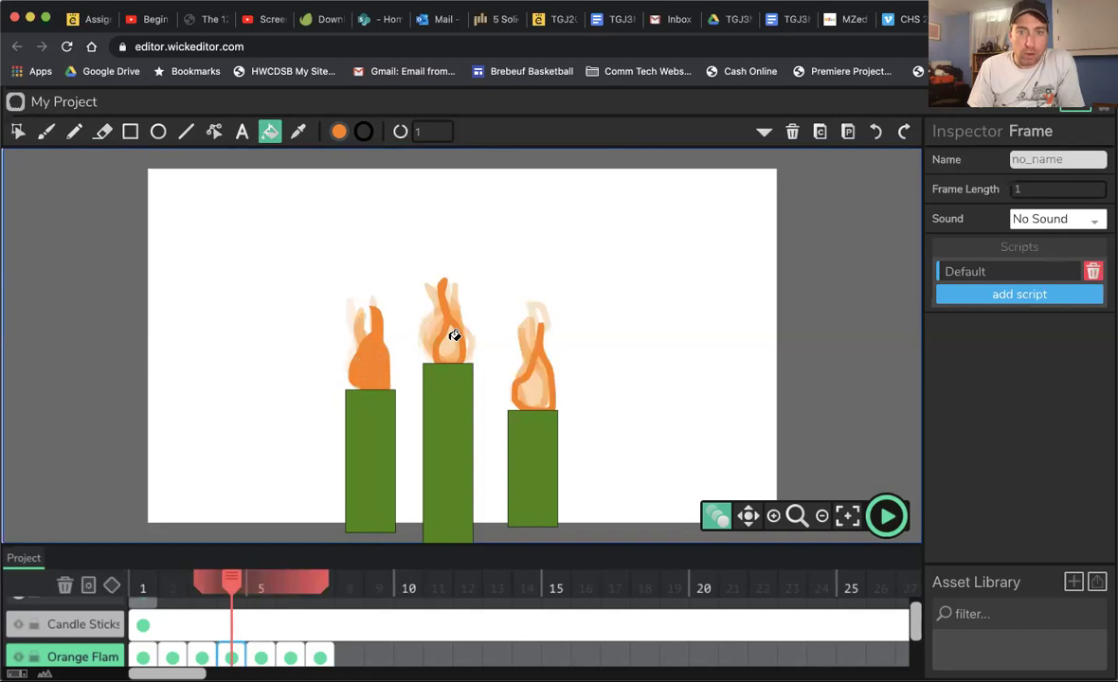
click(536, 393)
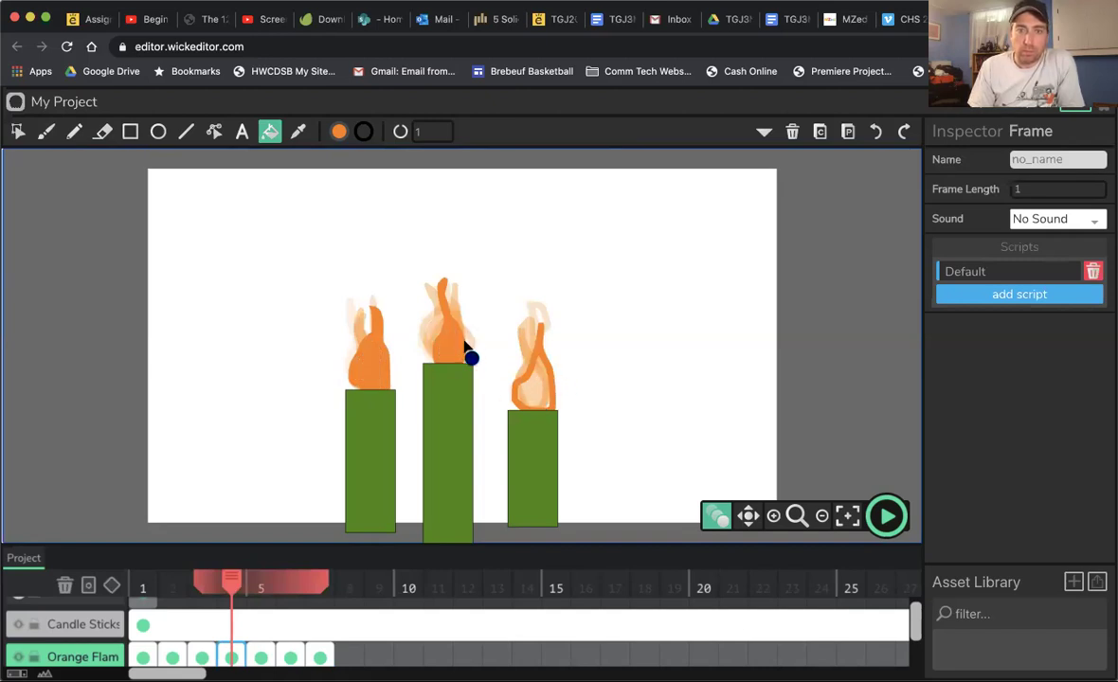
Fill the flame outlines on frames 5 and 6 with orange, including the small loop in frame 6's third flame tip
click(258, 593)
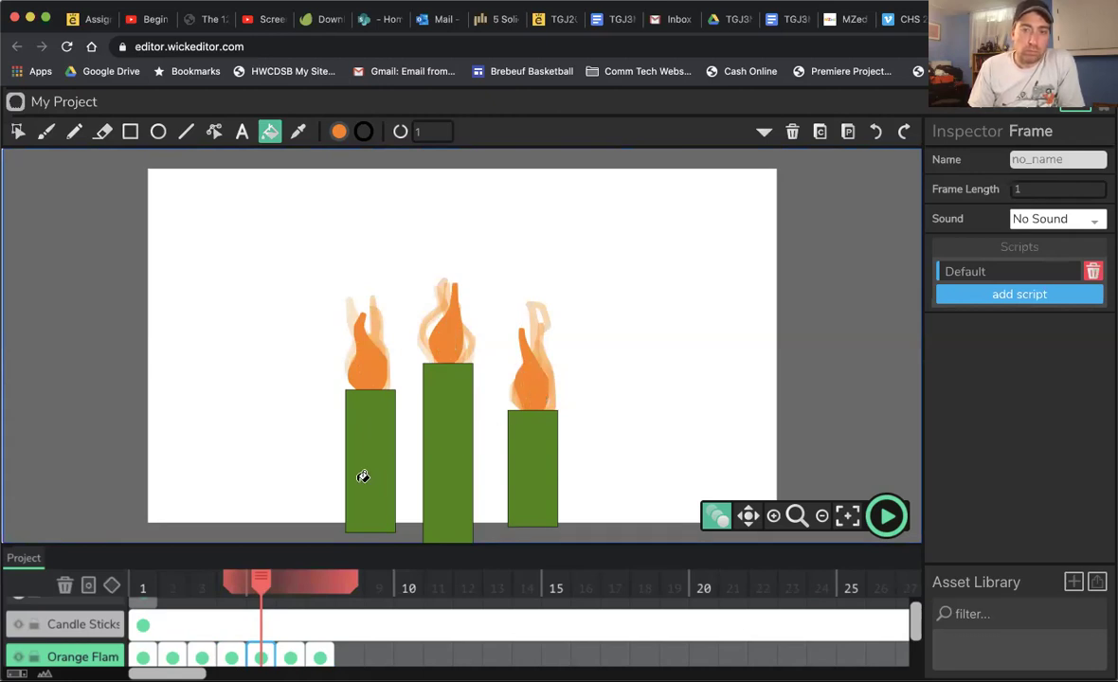
click(289, 654)
click(451, 339)
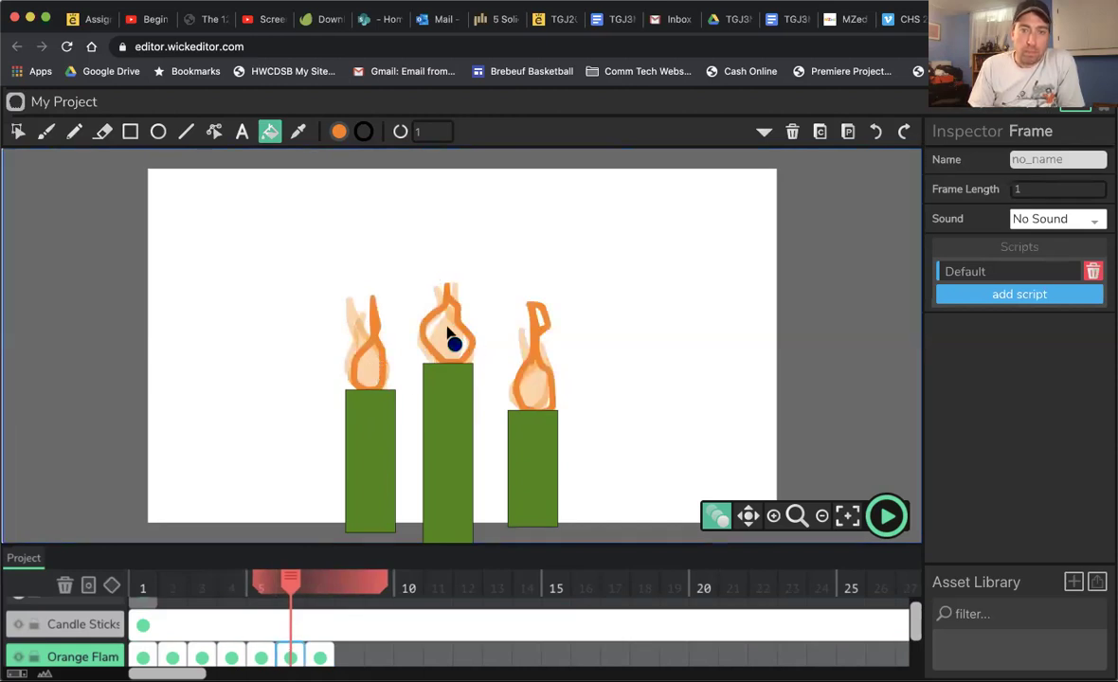
drag(541, 361, 546, 310)
click(536, 353)
click(529, 399)
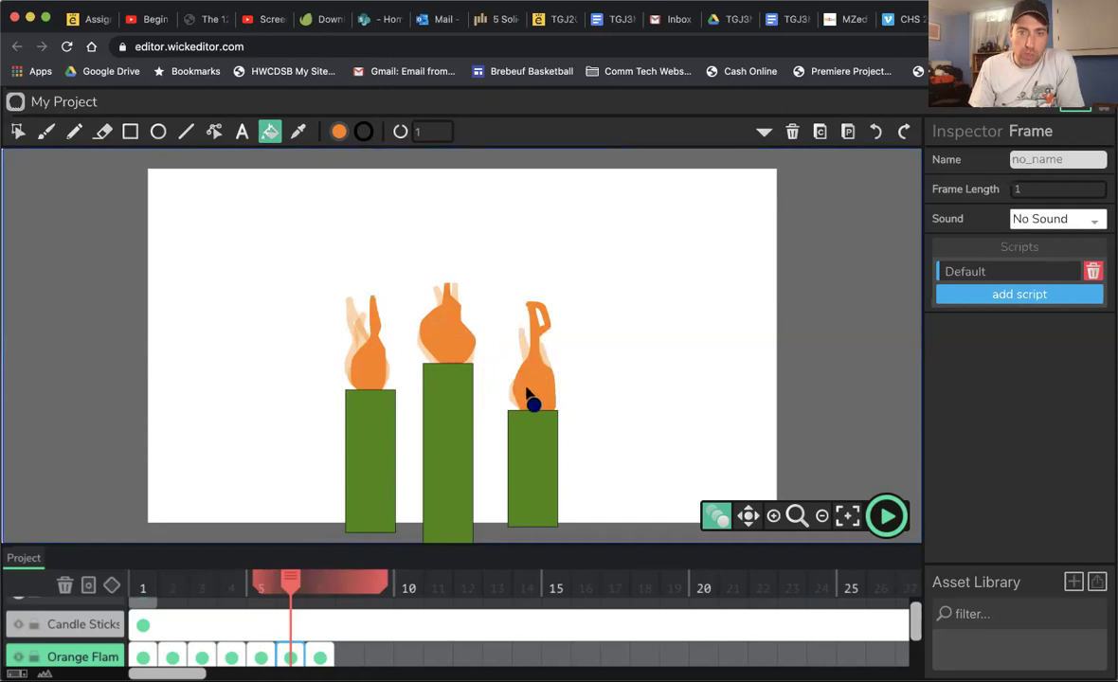
Fill the three flame outlines on frame 7 with orange
click(319, 656)
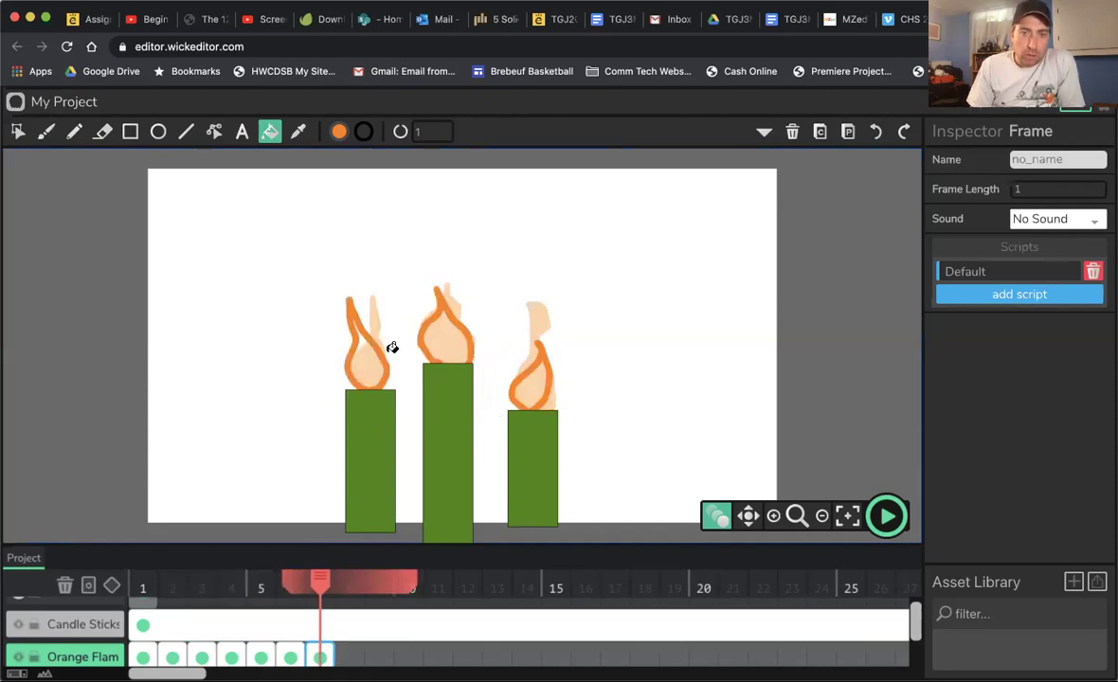
click(373, 375)
click(465, 350)
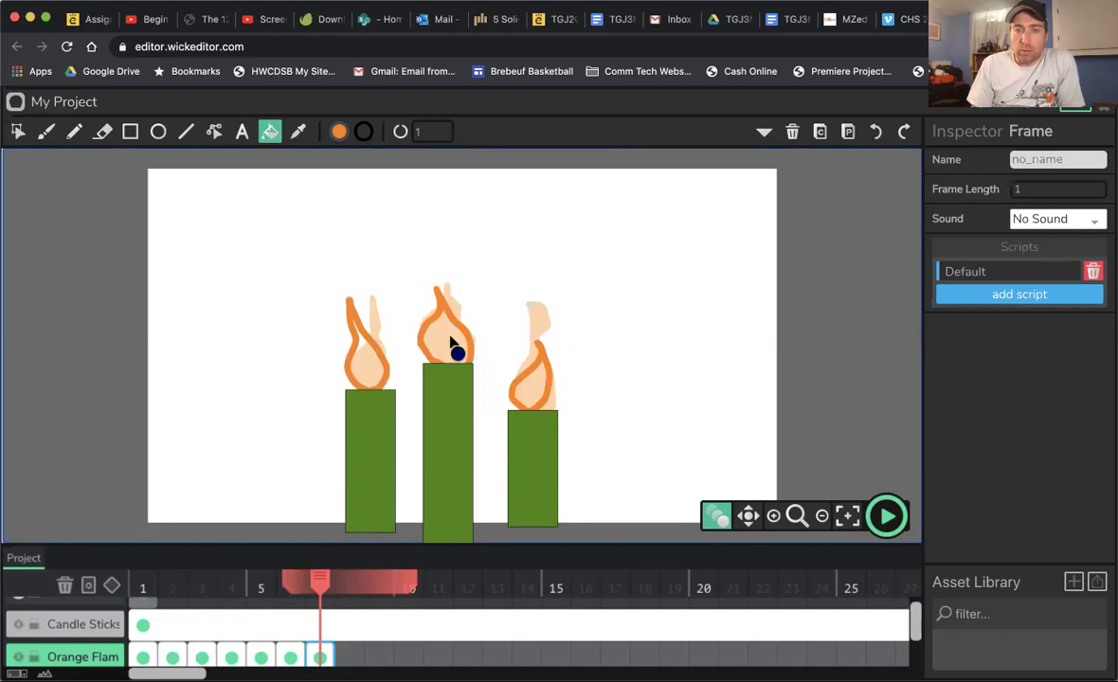
click(537, 394)
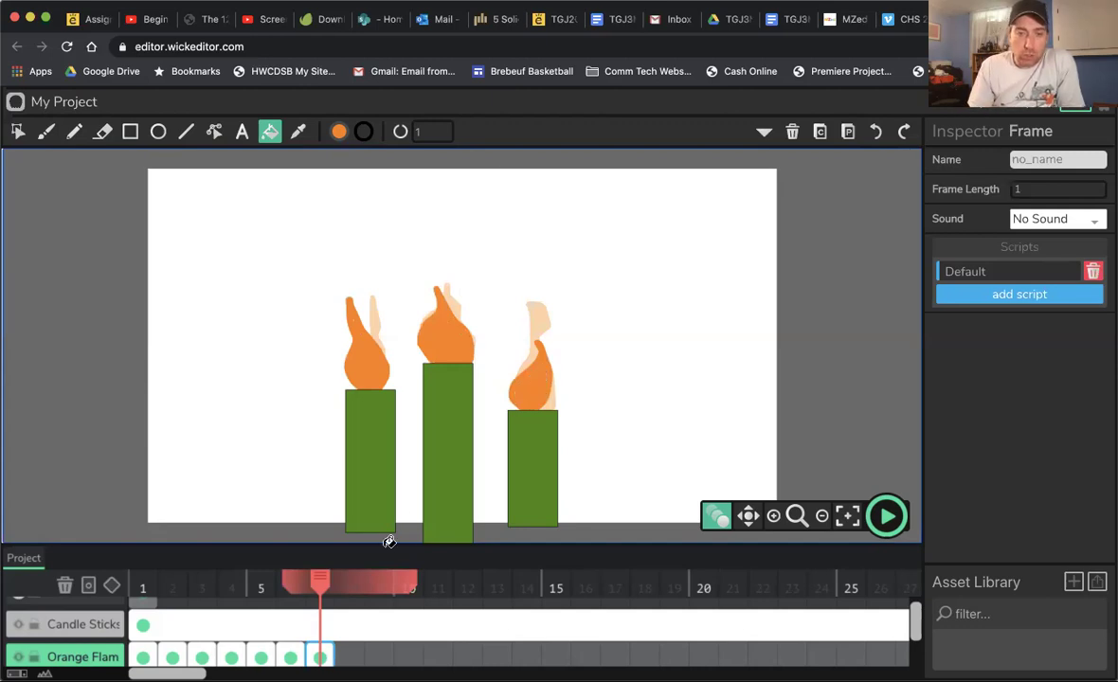
Add a new layer below Orange Flame and name it Blue Flame
scroll(421, 580, down, 1)
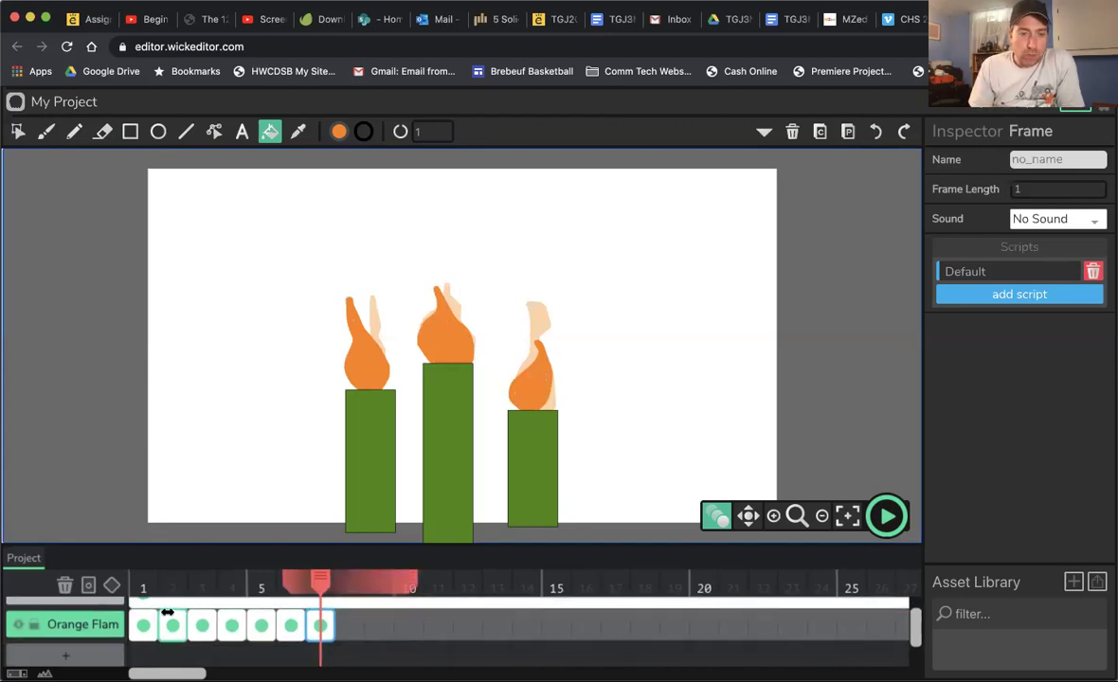
scroll(158, 606, down, 1)
click(62, 657)
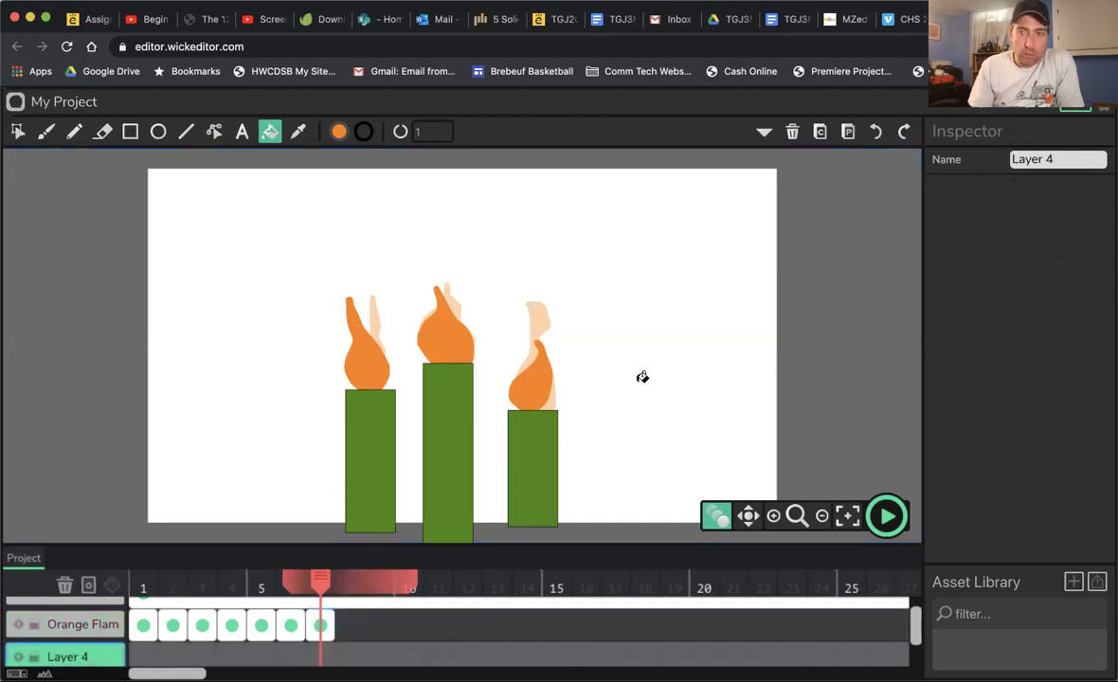
drag(1062, 159, 973, 158)
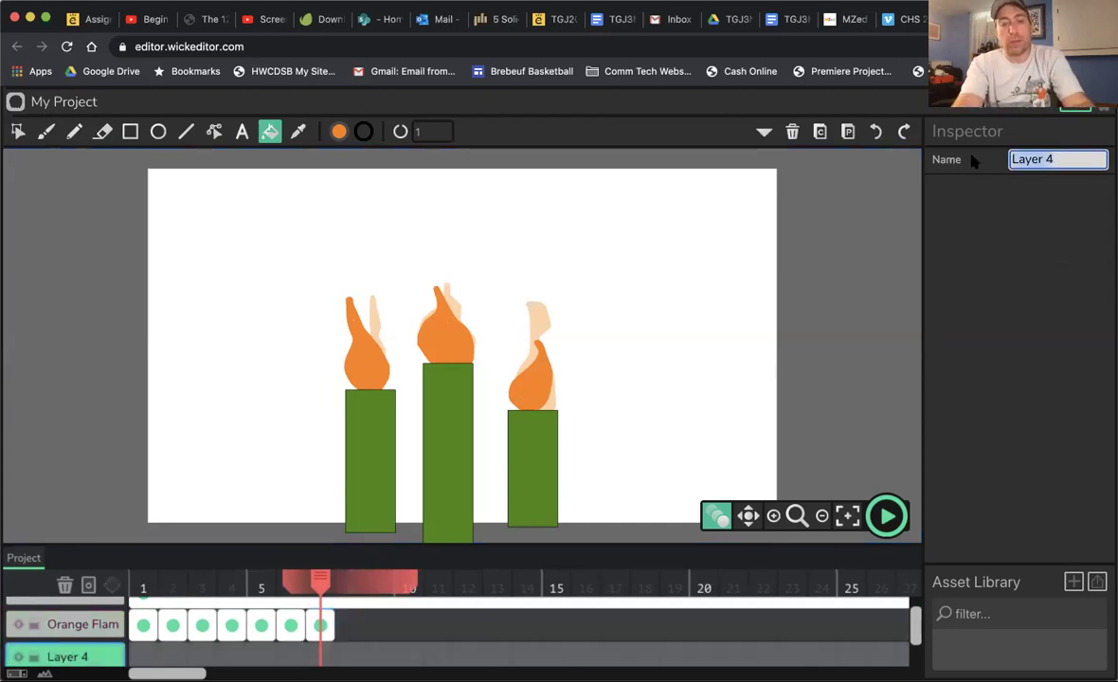
key(BackSpace)
text(Blue Flame)
key(Return)
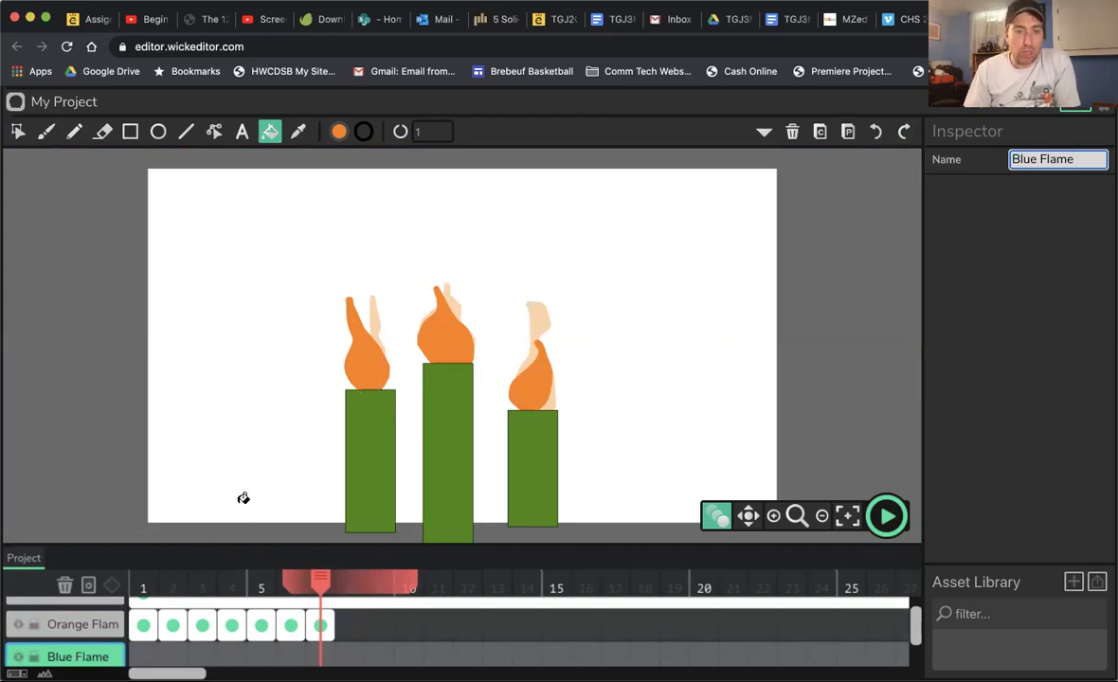
On frame 1 of the Blue Flame layer, set the fill colour to medium blue and the Brush size to 5
click(143, 655)
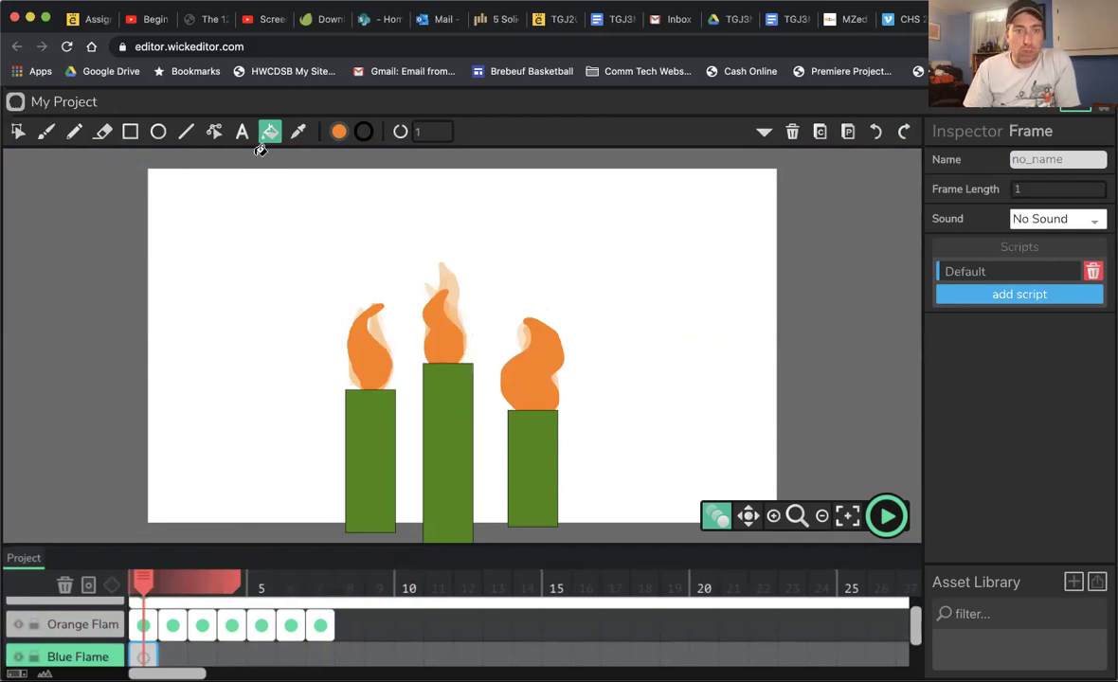
click(338, 133)
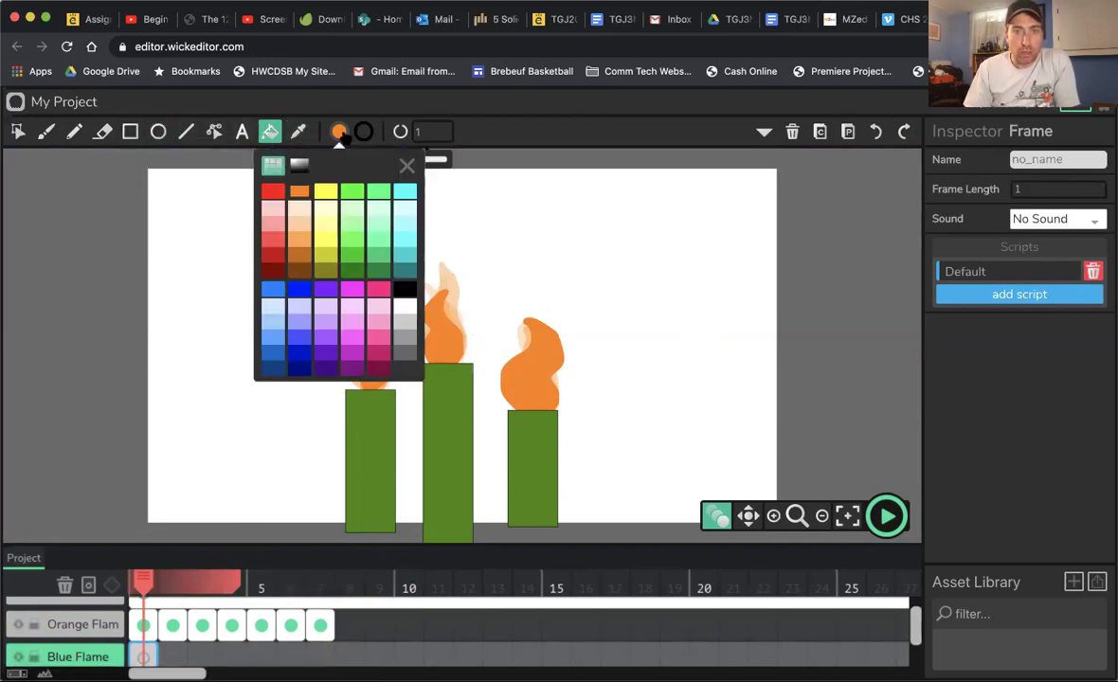
click(299, 338)
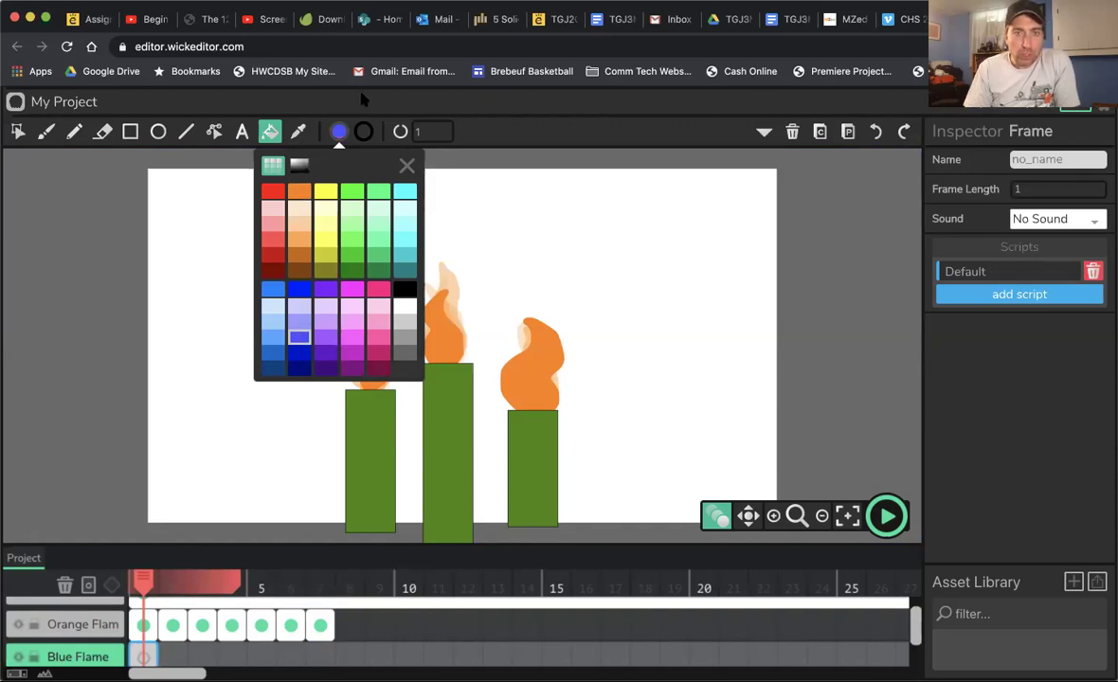
click(337, 95)
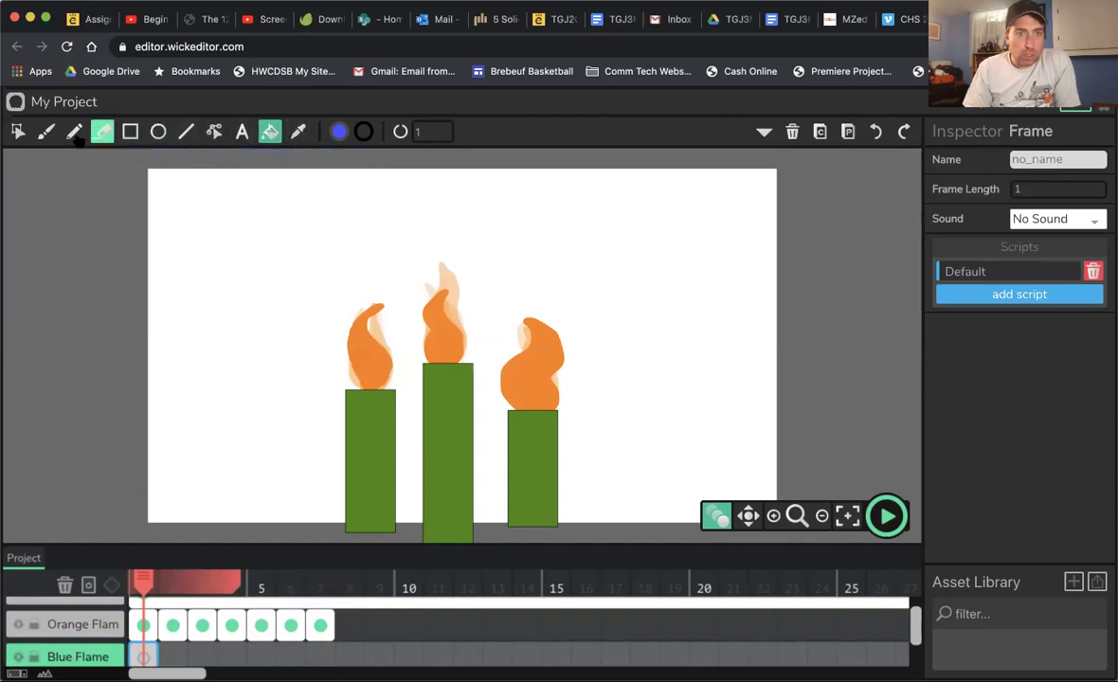
click(46, 130)
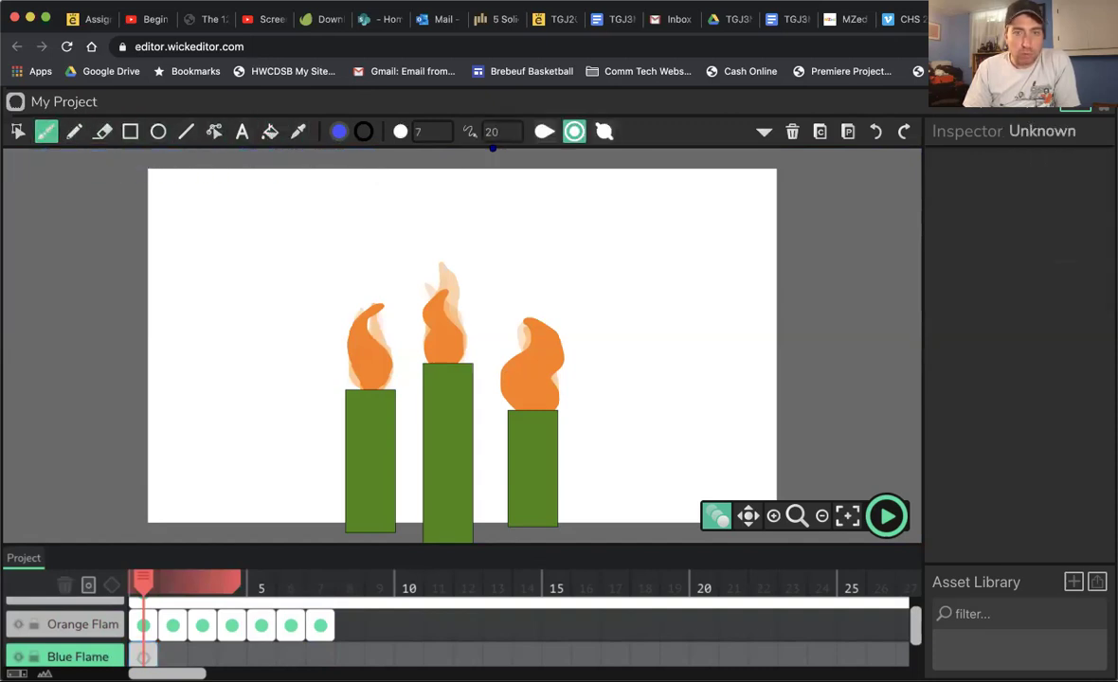
double_click(431, 134)
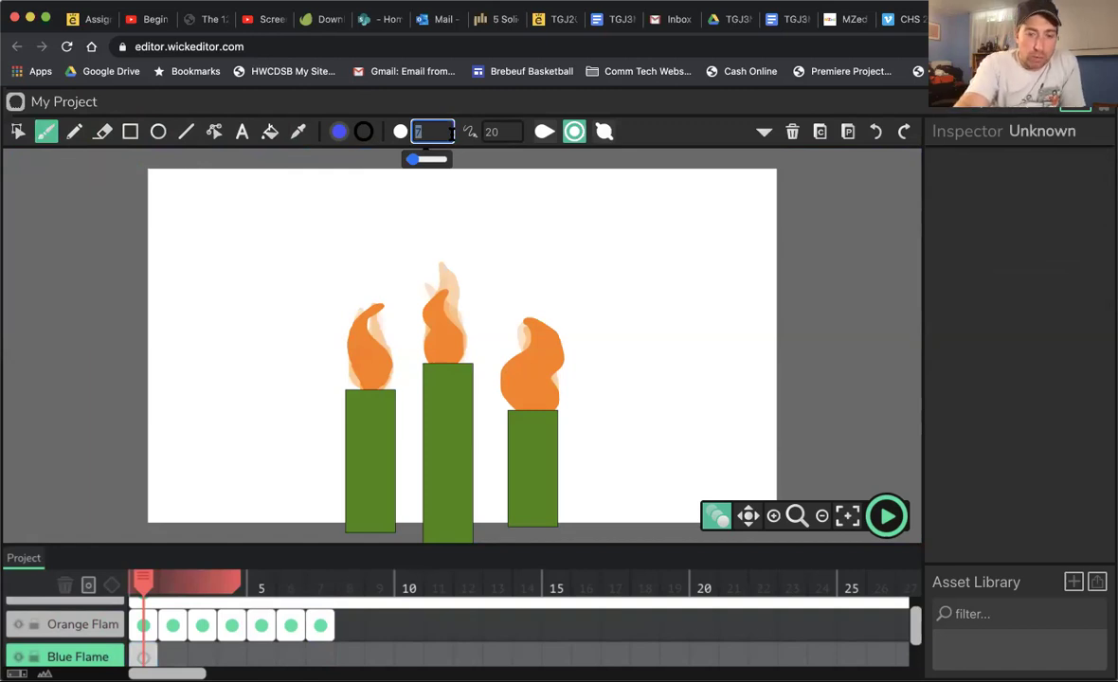
text(6)
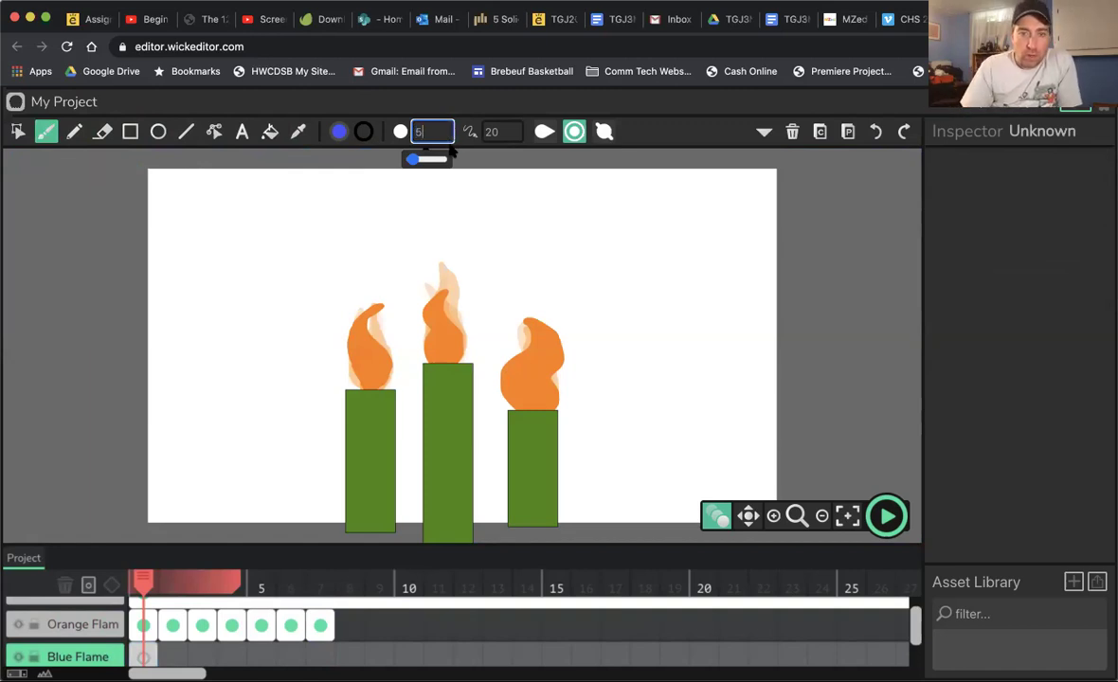
Move the Blue Flame layer above Orange Flame and brush a small blue flame outline inside each orange flame on frame 1
click(144, 653)
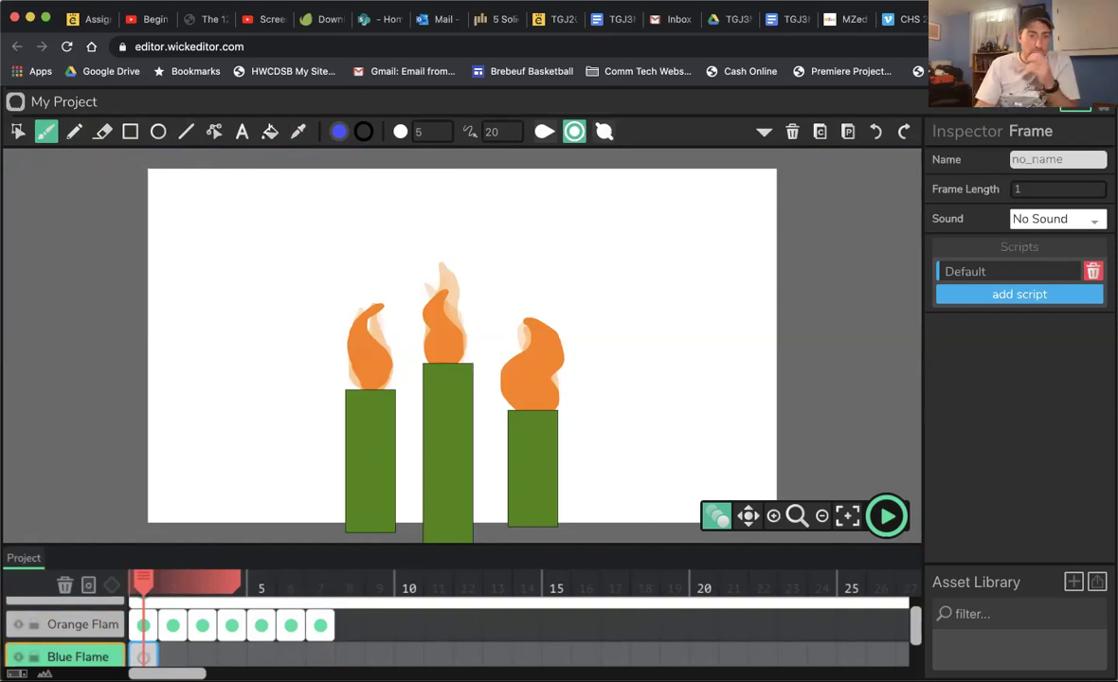
drag(84, 656, 92, 626)
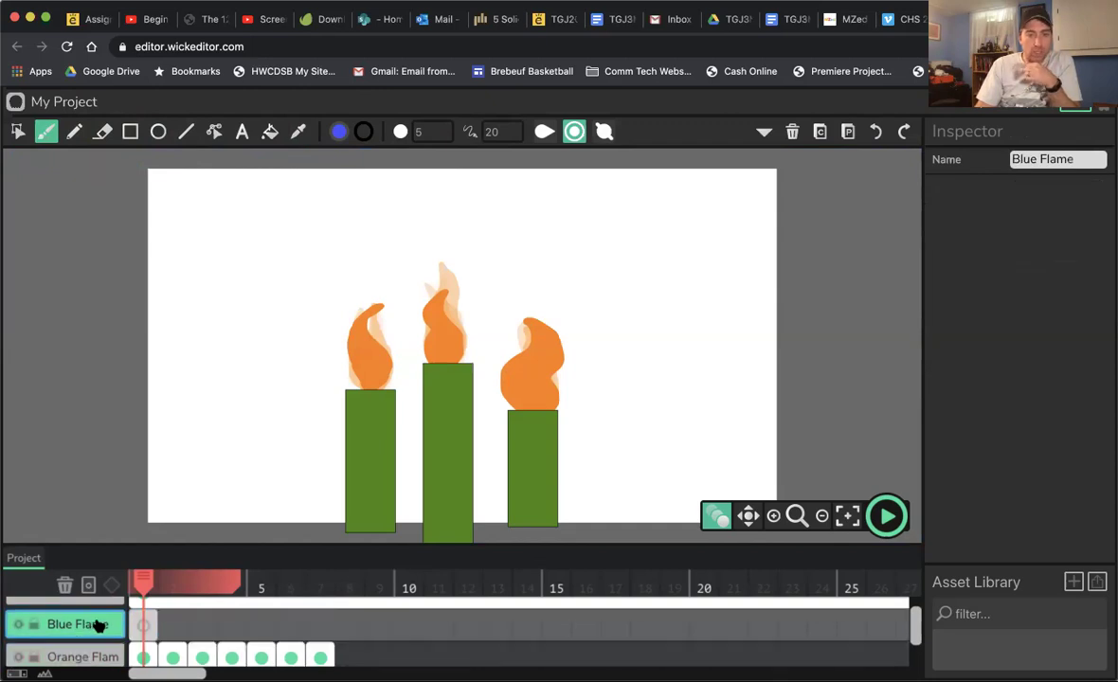
click(143, 624)
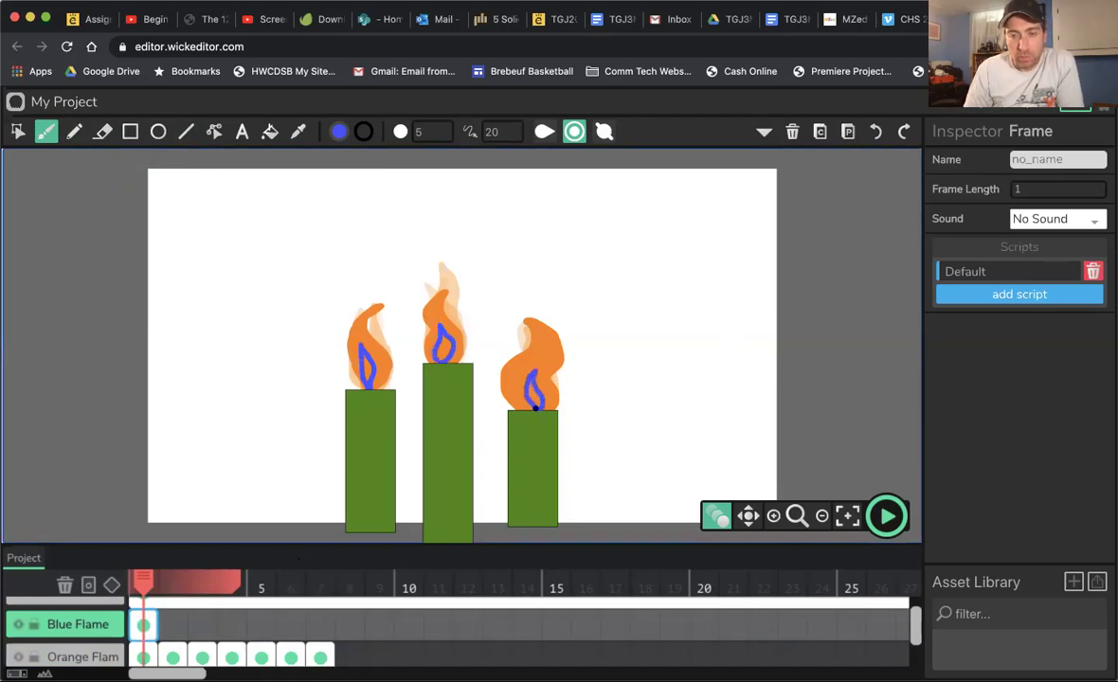
Fill the three inner flame outlines on frame 1 with blue and return to the Brush tool
click(270, 132)
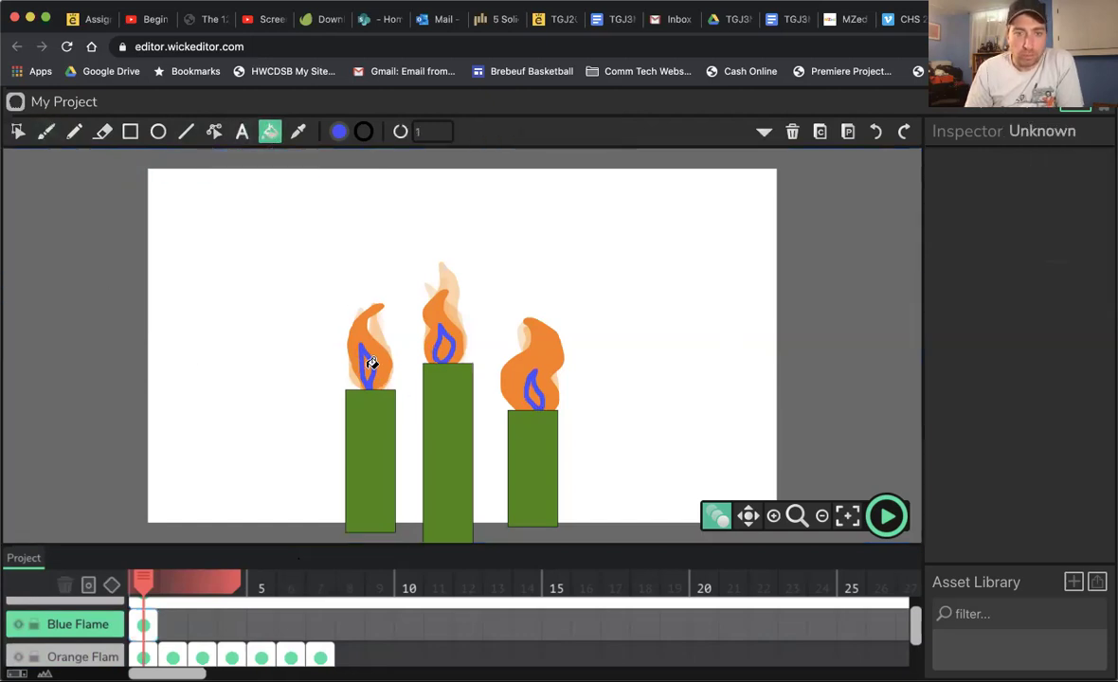
click(409, 365)
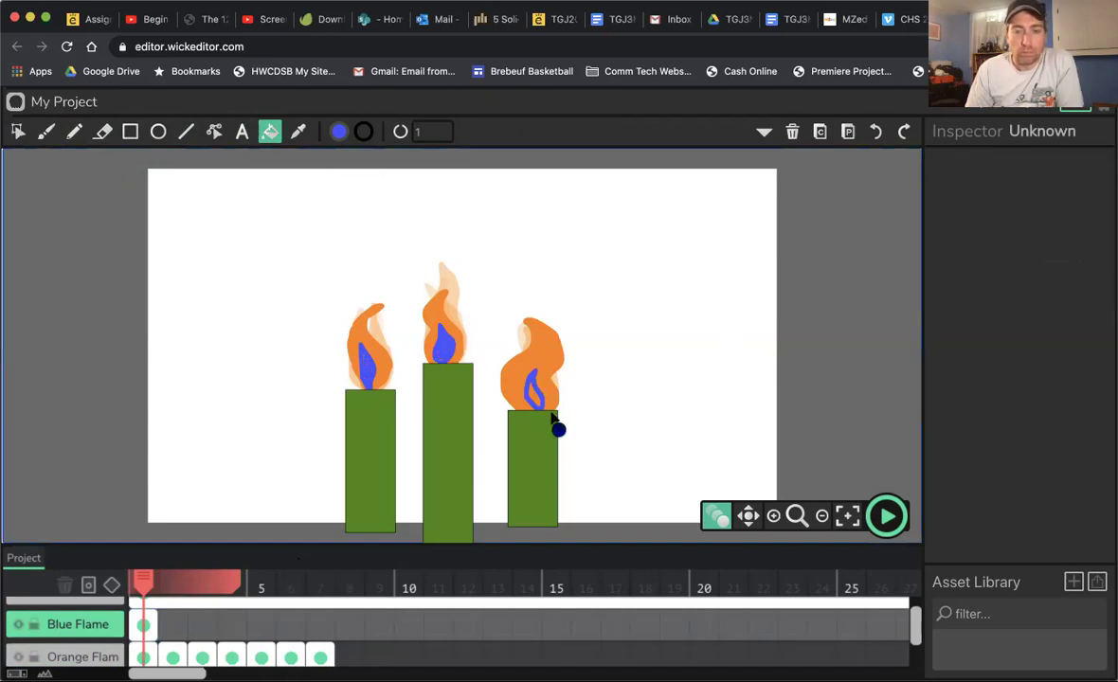
click(532, 389)
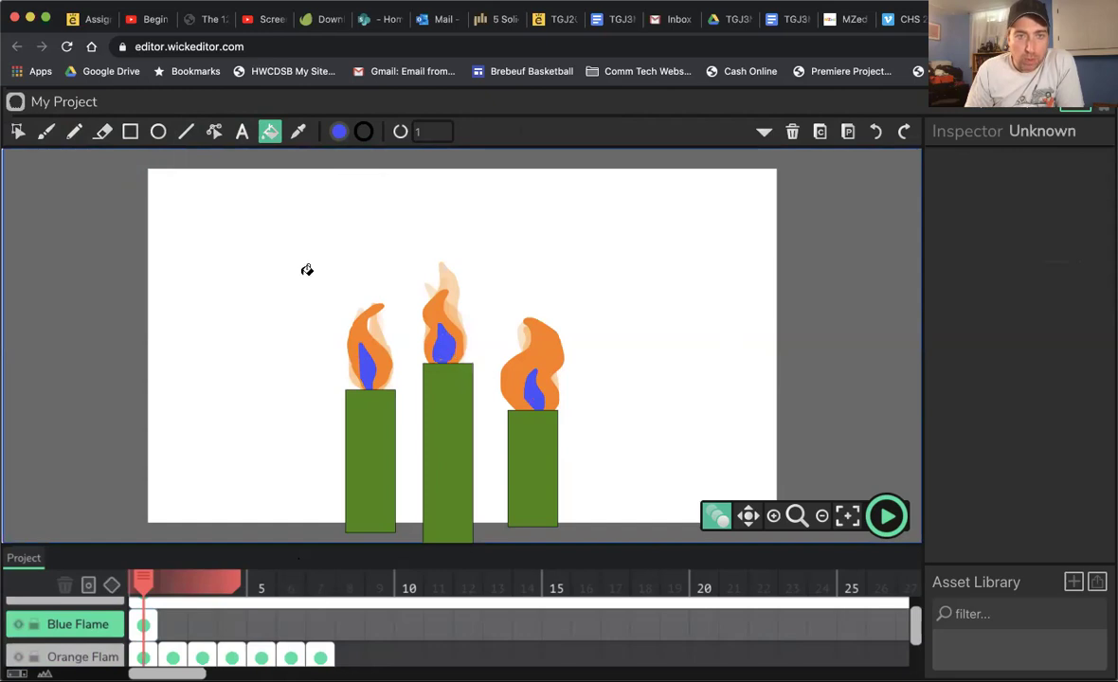
click(46, 131)
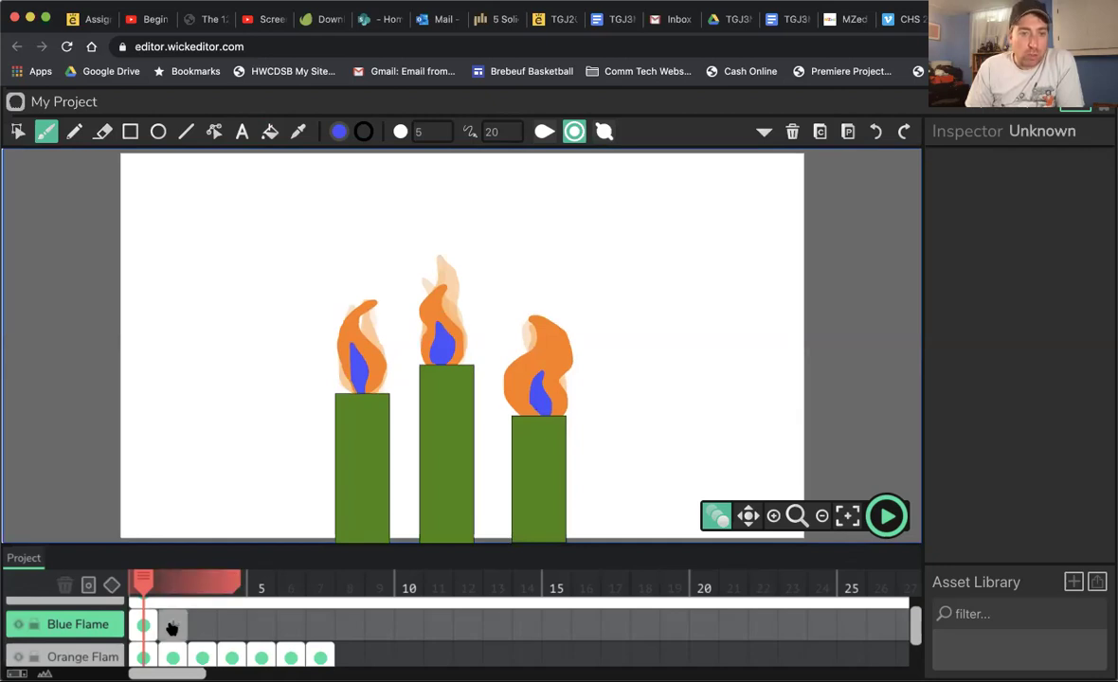
Try the Orange Flame layer above Blue Flame, and move Blue Flame back on top
click(94, 625)
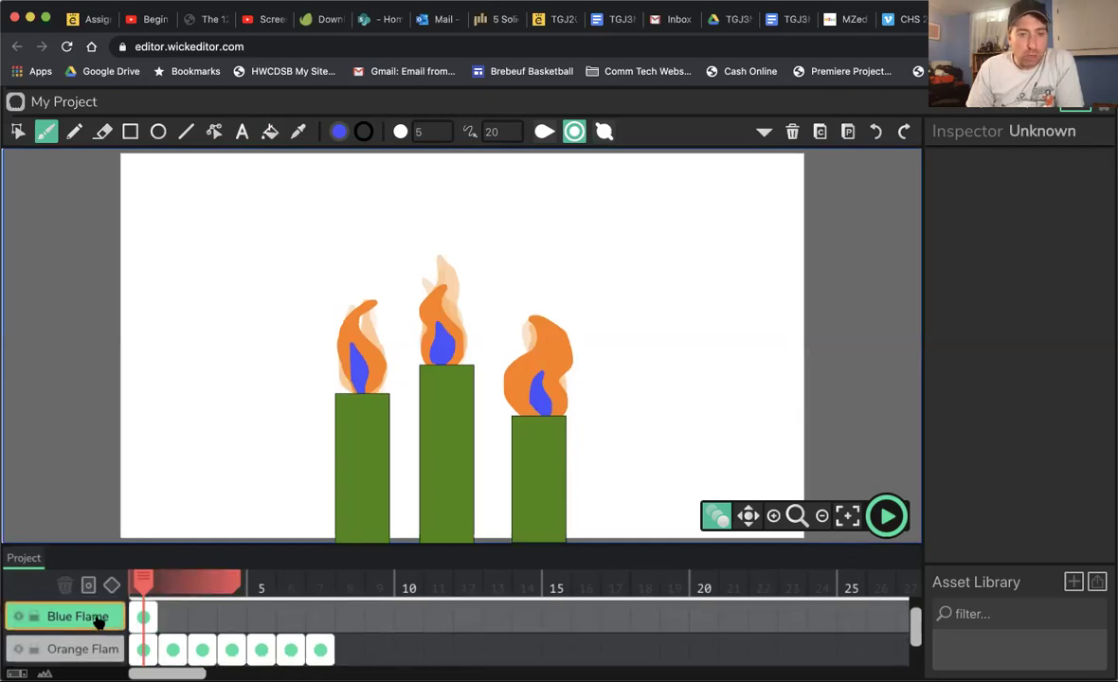
drag(96, 649, 95, 611)
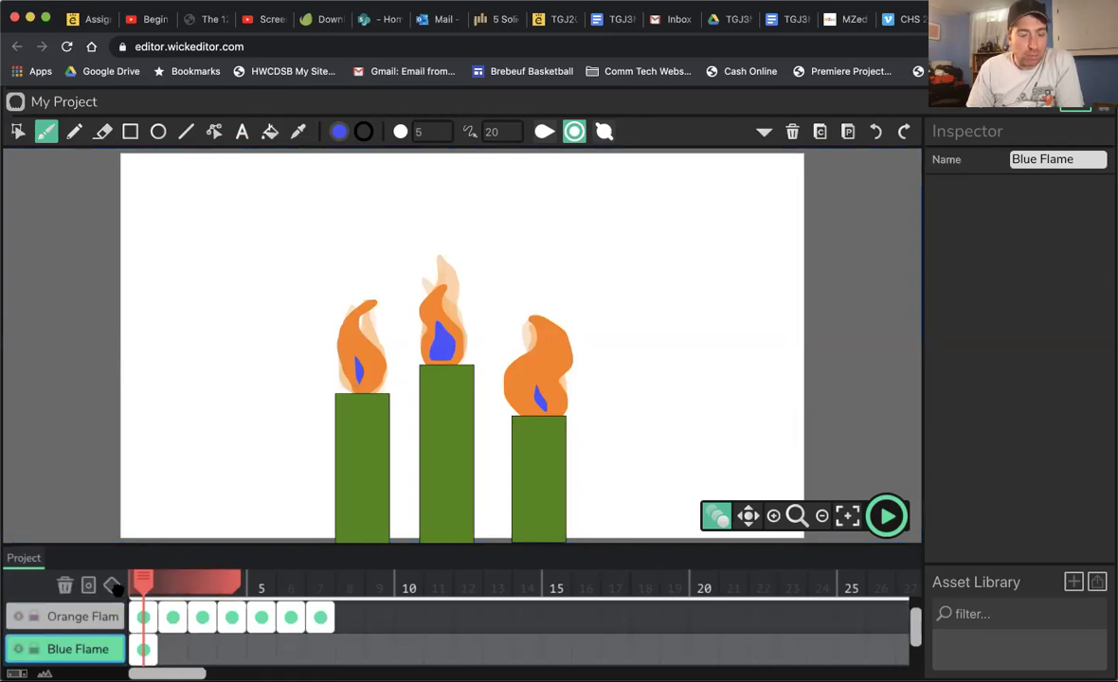
drag(57, 645, 55, 565)
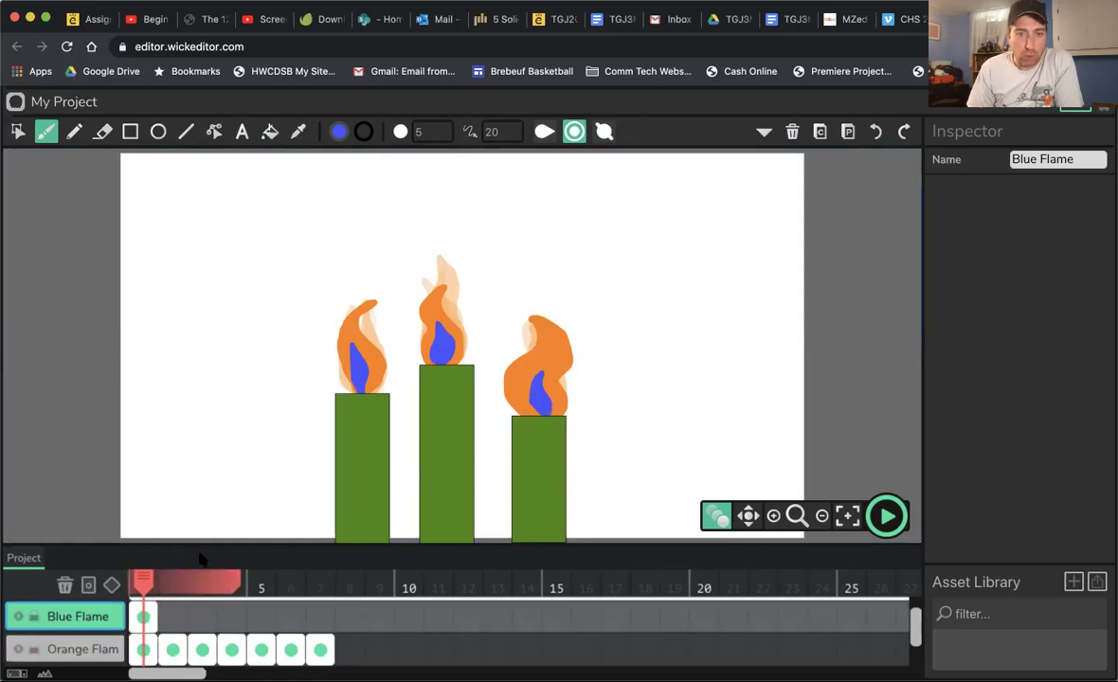
Add frame 2 to the Blue Flame layer and brush a small blue outline inside each of the three orange flames
click(174, 616)
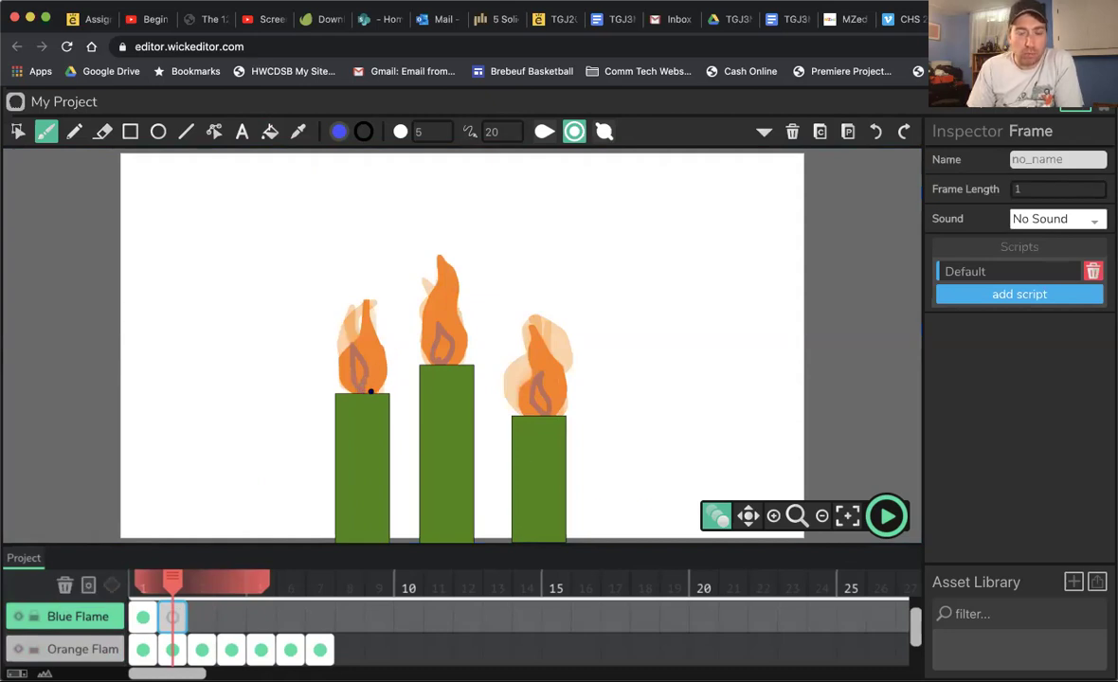
drag(372, 350, 360, 387)
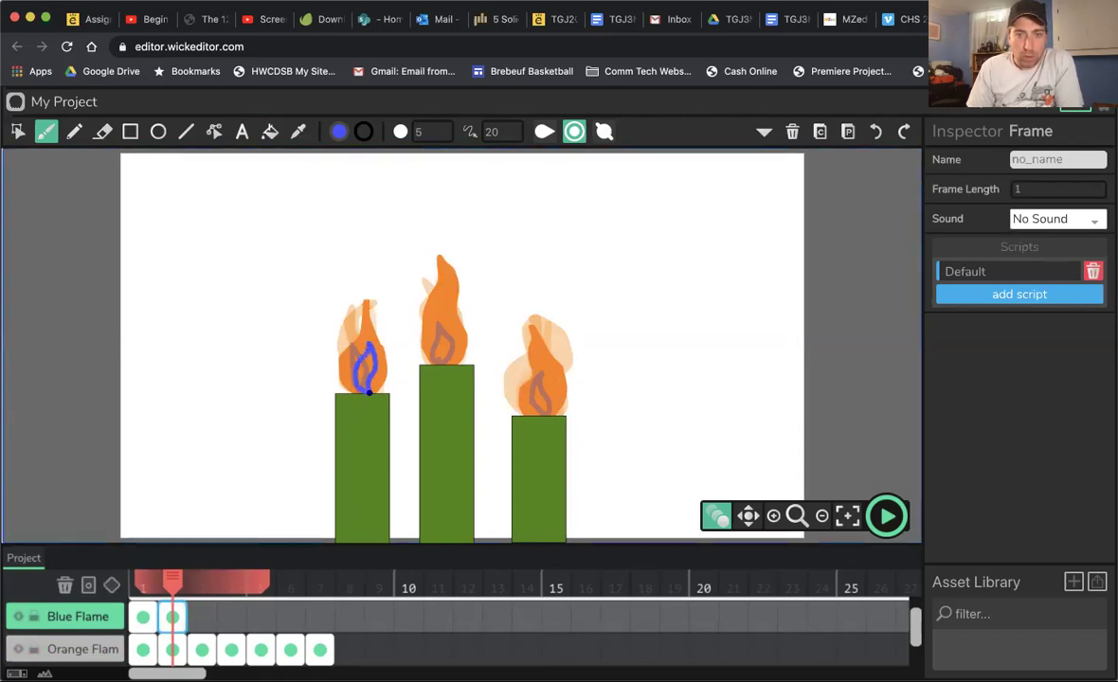
mouse_move(444, 361)
mouse_down()
mouse_move(443, 302)
mouse_move(448, 361)
mouse_up()
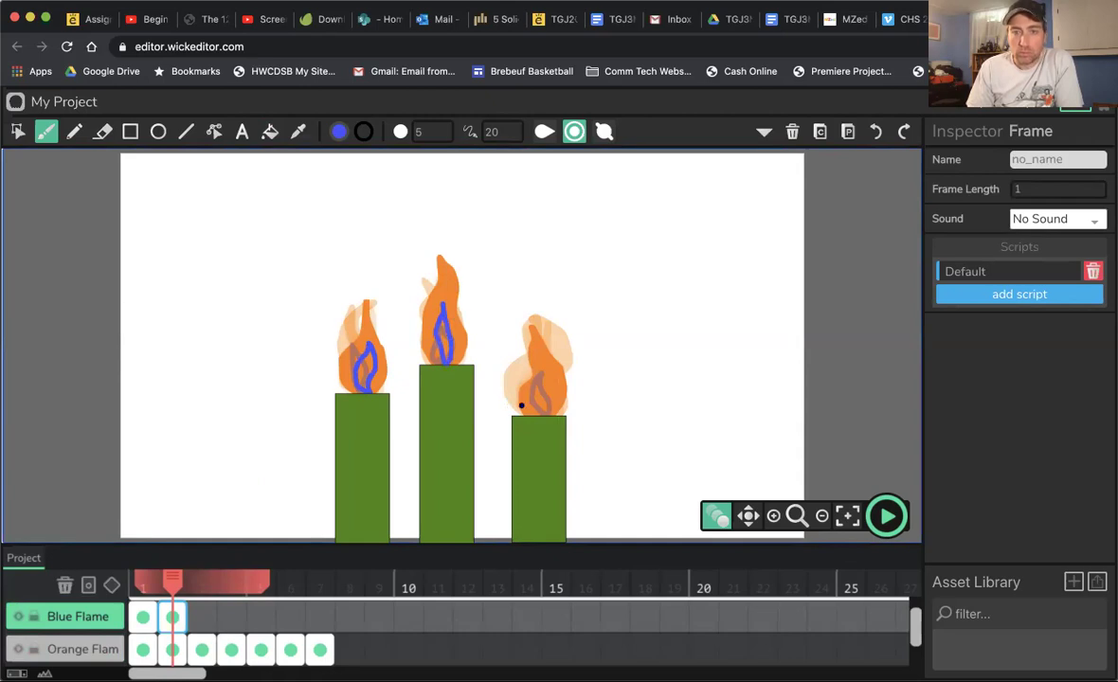
mouse_move(540, 413)
mouse_down()
mouse_move(542, 368)
mouse_move(543, 415)
mouse_up()
Add frame 3 to the Blue Flame layer and brush three differently shaped blue inner flame outlines
key(shift+equal)
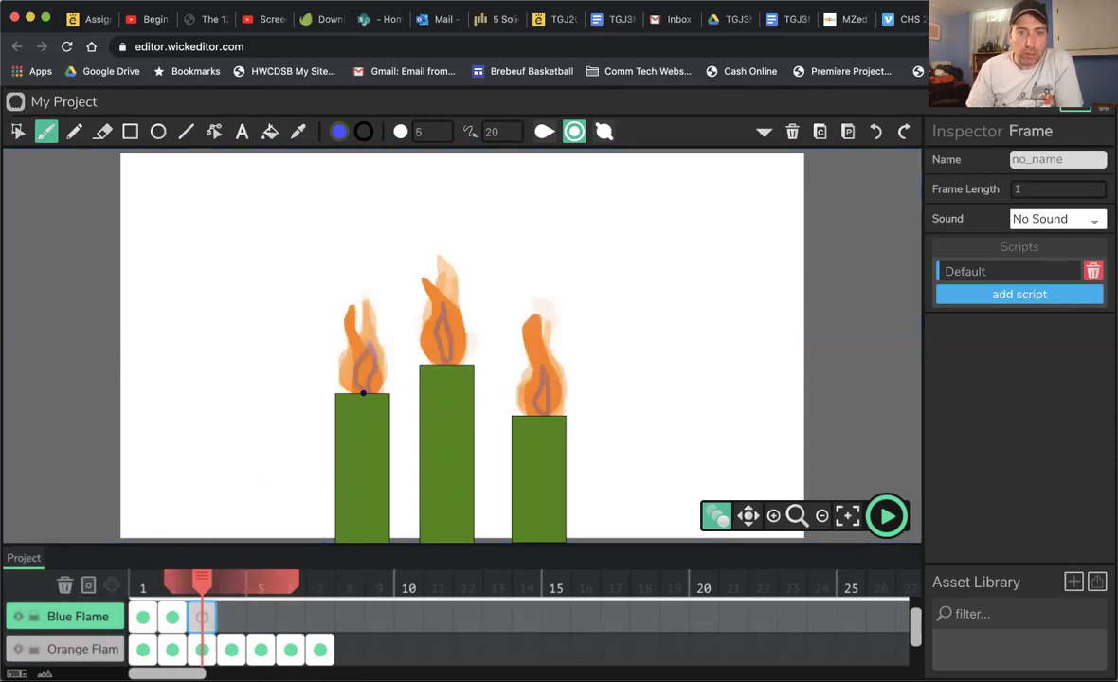
mouse_move(363, 392)
mouse_down()
mouse_move(367, 339)
mouse_move(365, 377)
mouse_up()
mouse_move(451, 323)
mouse_down()
mouse_move(444, 305)
mouse_move(445, 360)
mouse_up()
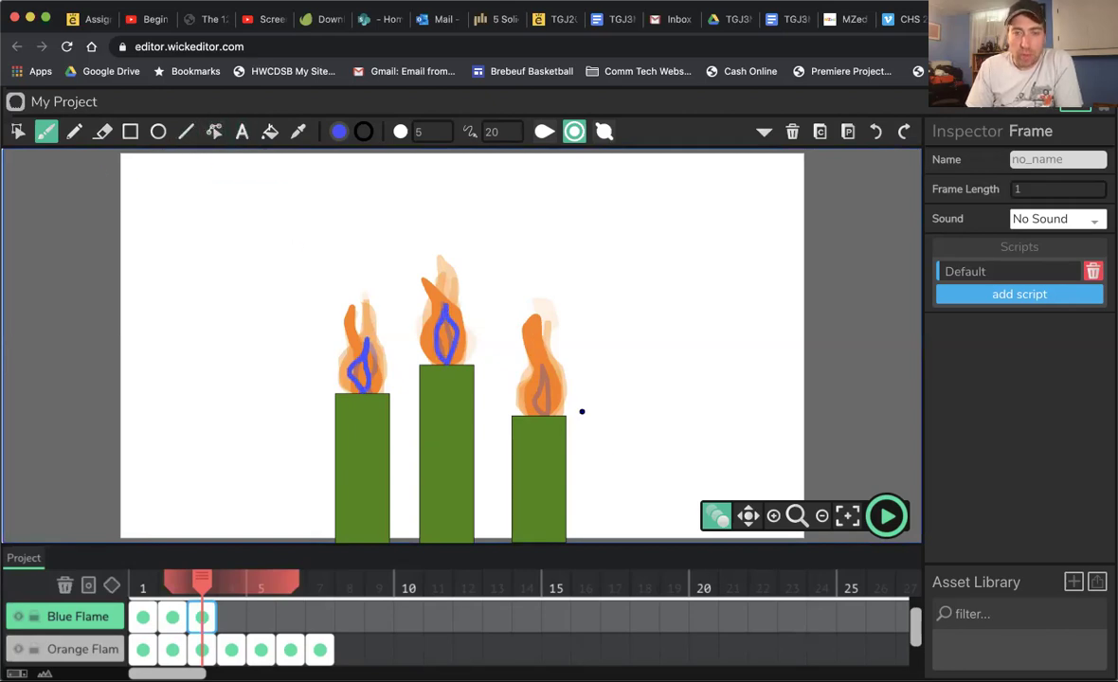
drag(543, 414, 533, 385)
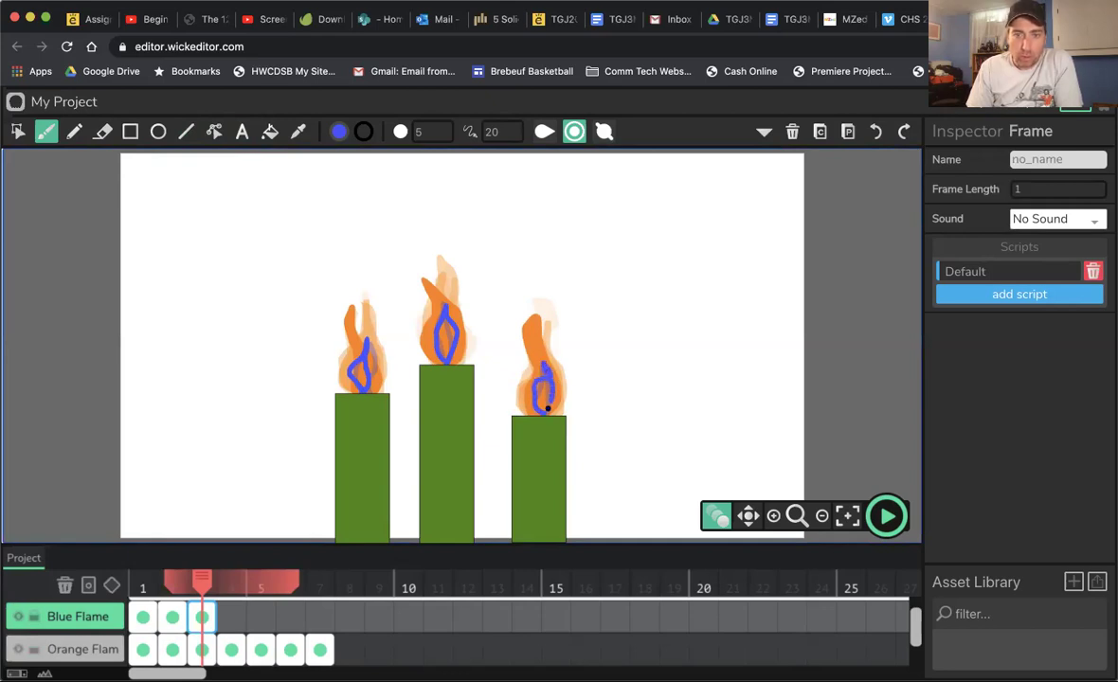
Add frame 4 to the Blue Flame layer, brush three blue inner flame outlines, and shorten the forward onion-skin range
click(237, 616)
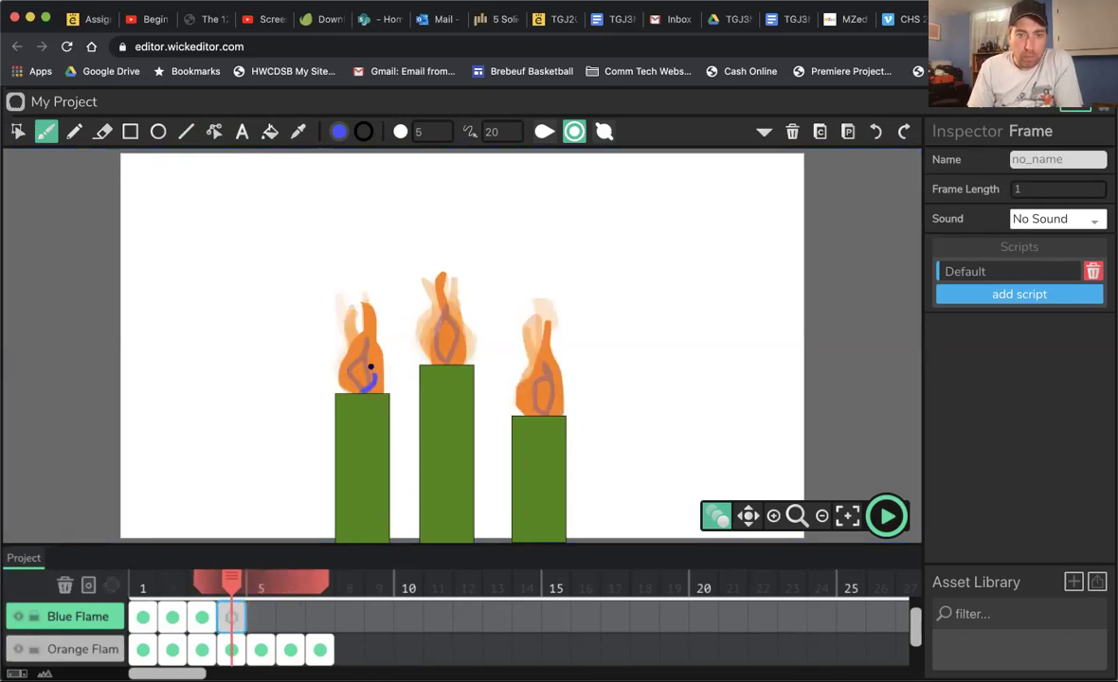
drag(353, 379, 356, 356)
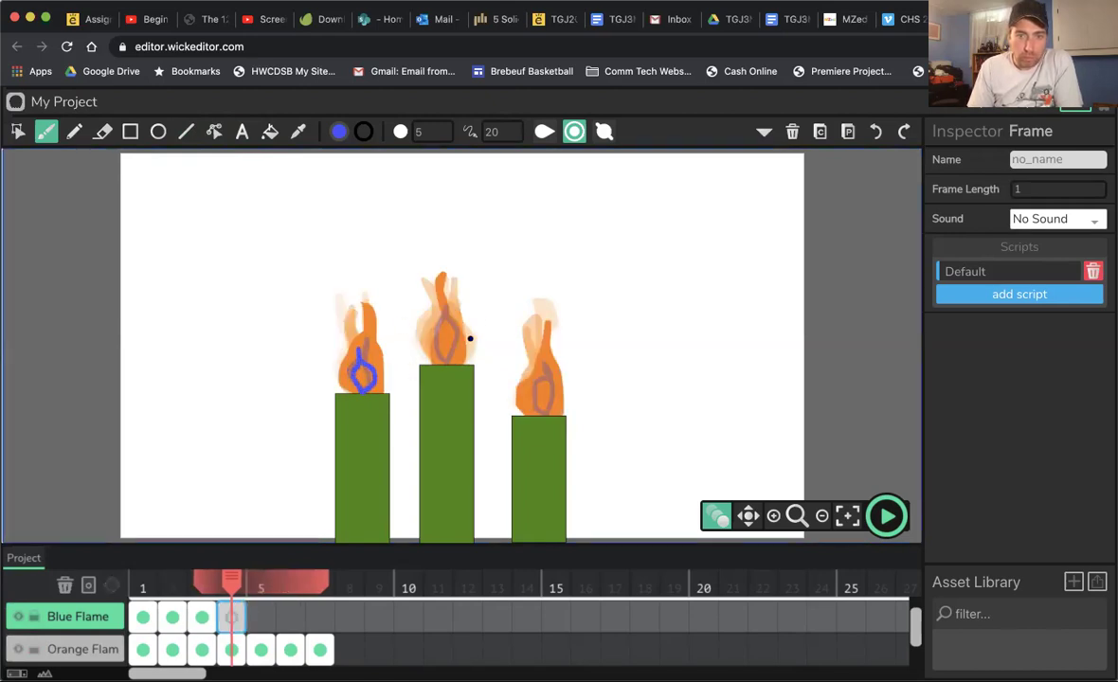
mouse_move(451, 353)
mouse_down()
mouse_move(447, 321)
mouse_move(449, 358)
mouse_up()
scroll(289, 571, up, 2)
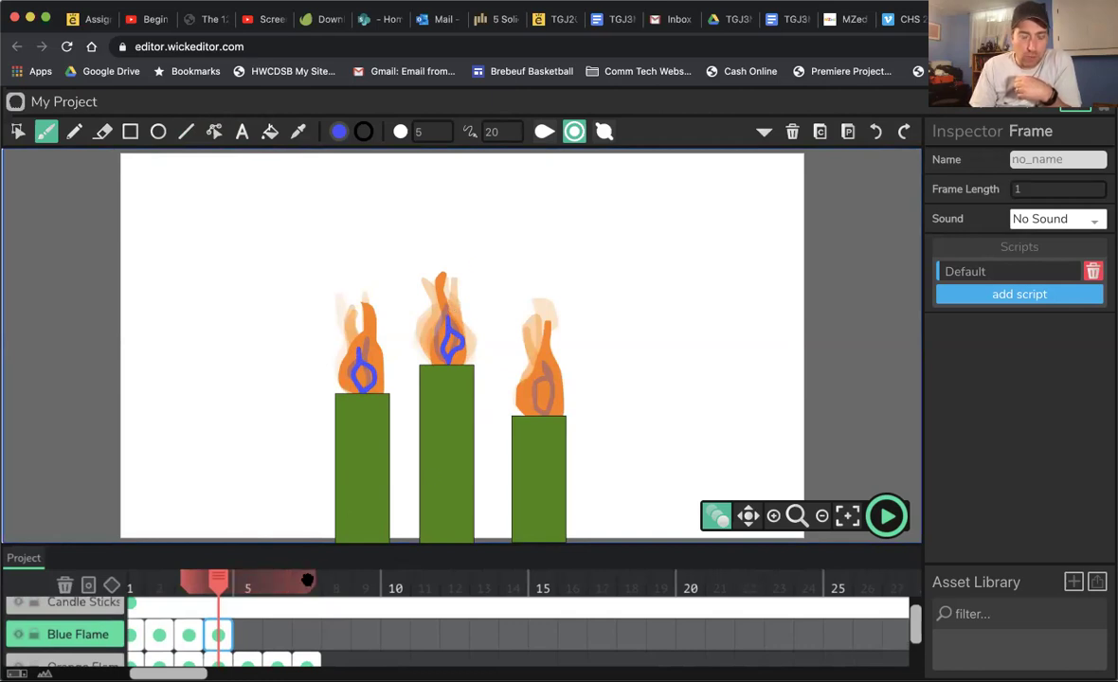
drag(248, 581, 245, 581)
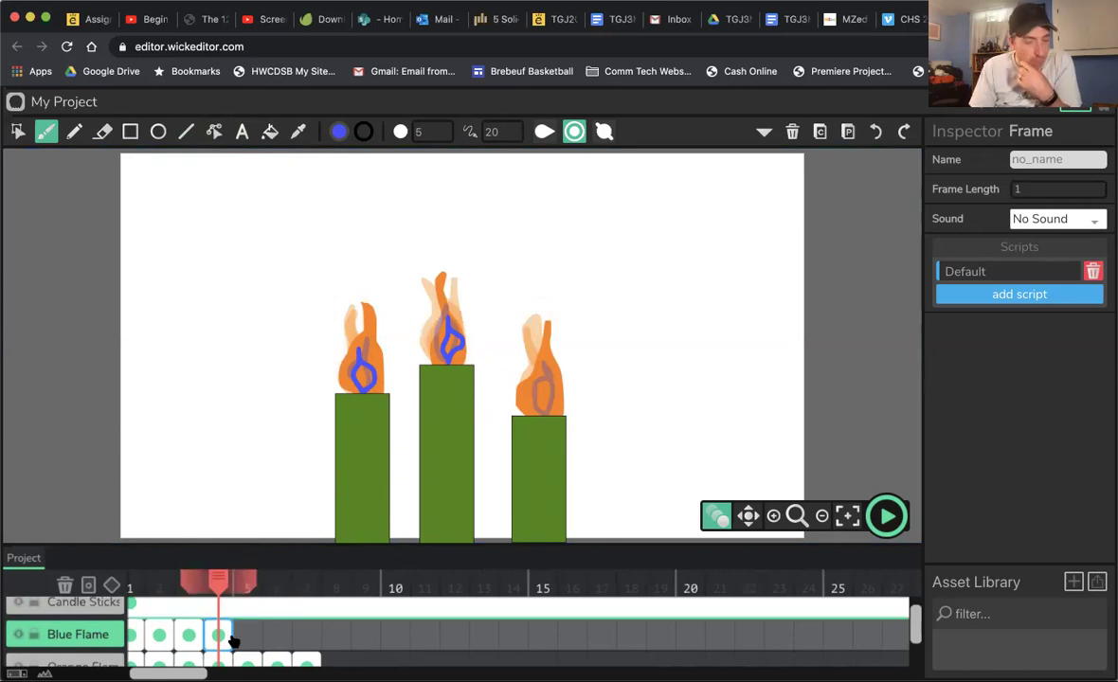
mouse_move(541, 413)
mouse_down()
mouse_move(545, 376)
mouse_move(535, 381)
mouse_up()
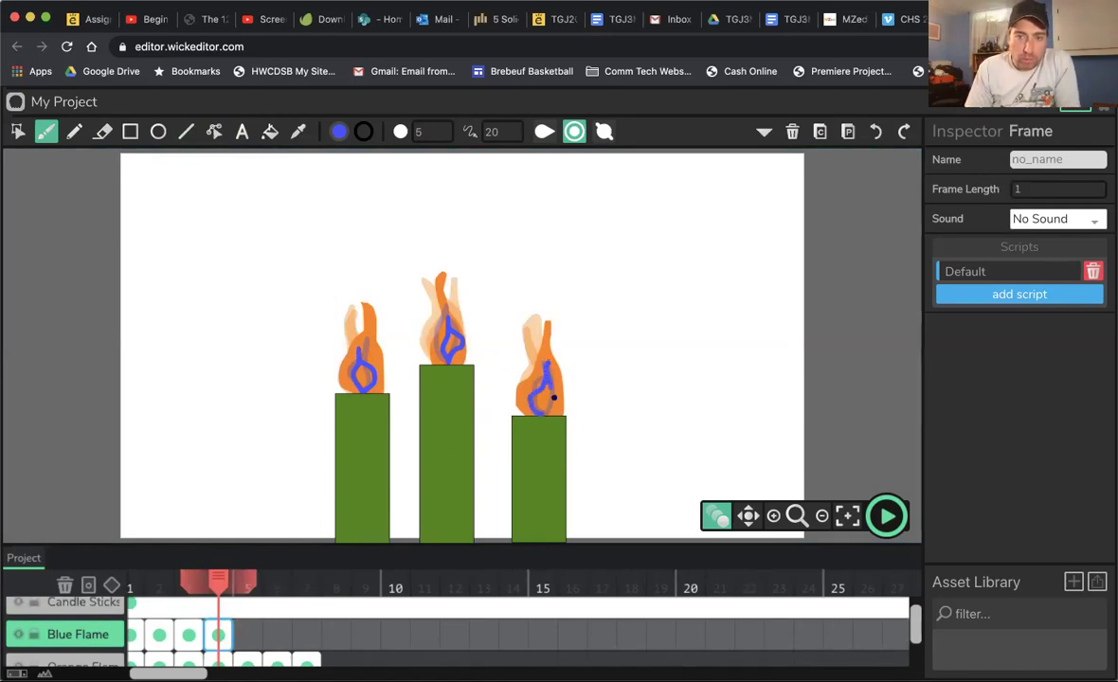
Add frame 5 to the Blue Flame layer and brush a new blue outline inside each of the three orange flames
click(240, 635)
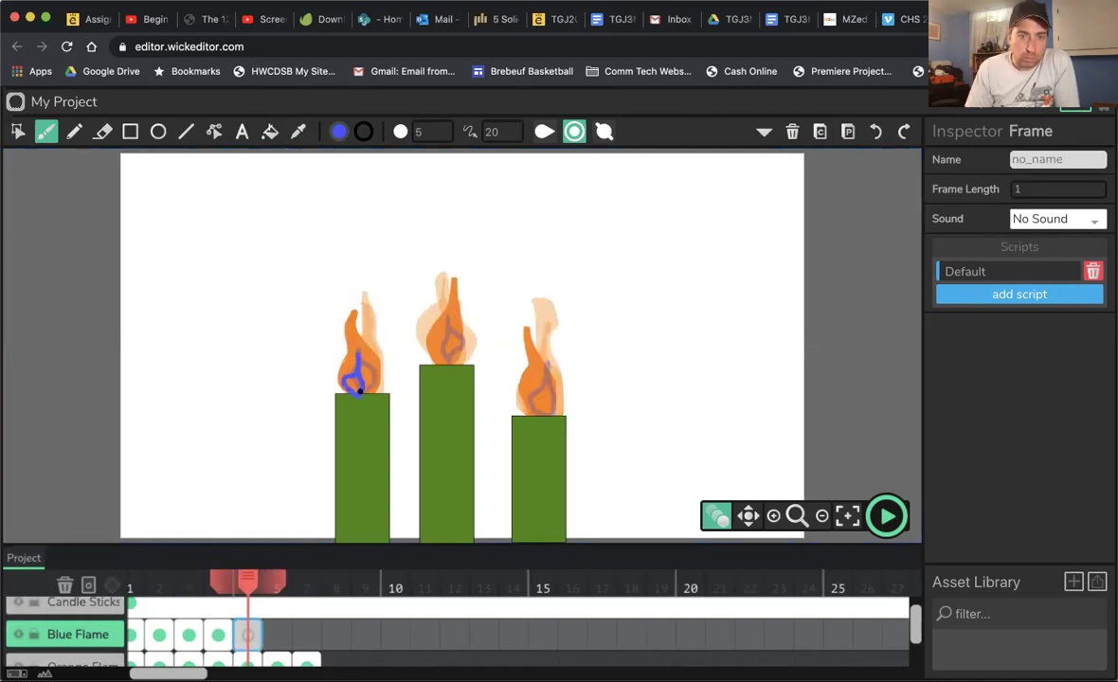
drag(436, 351, 442, 335)
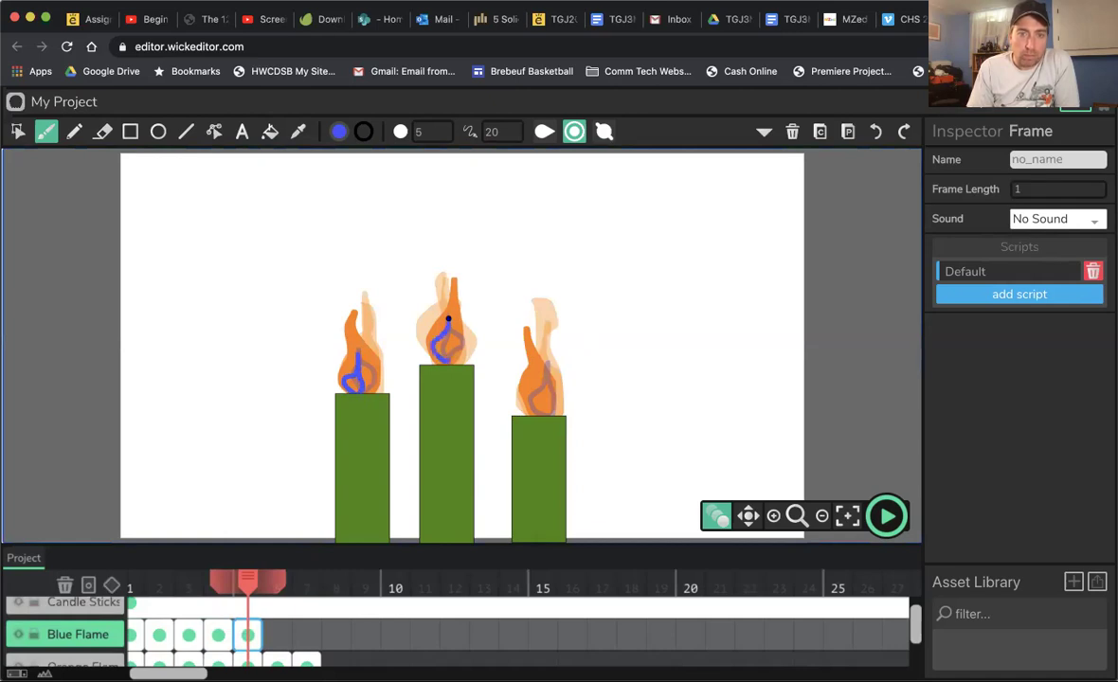
drag(543, 414, 540, 380)
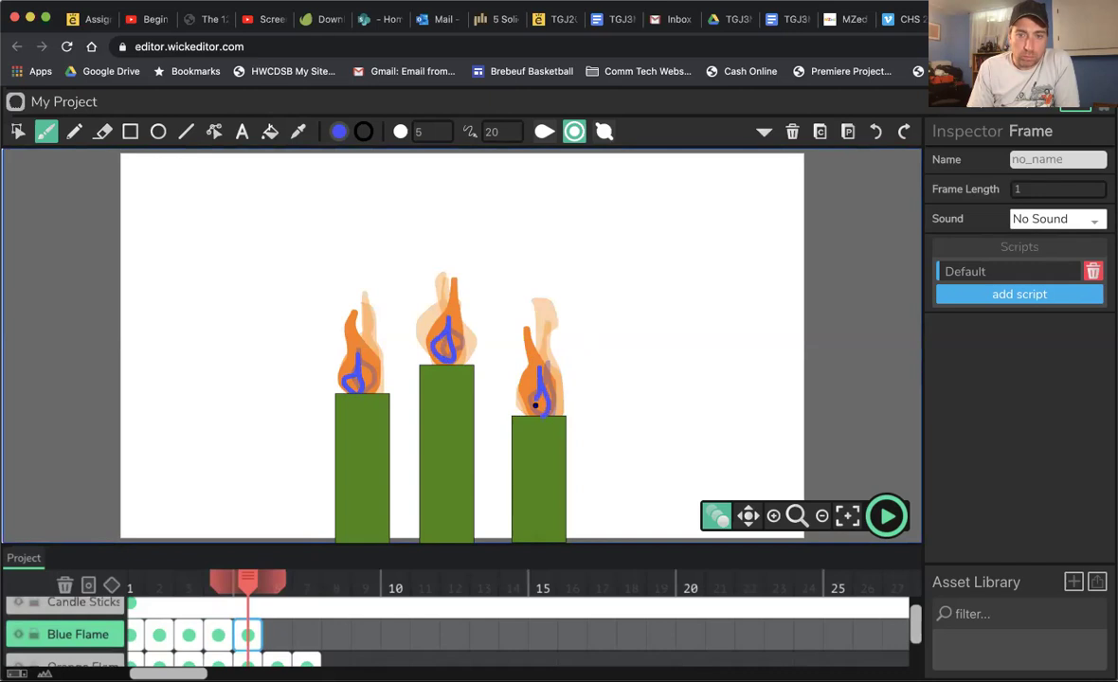
Add frame 6 to the Blue Flame layer and brush three blue inner flames shaped differently from frame 5
click(276, 634)
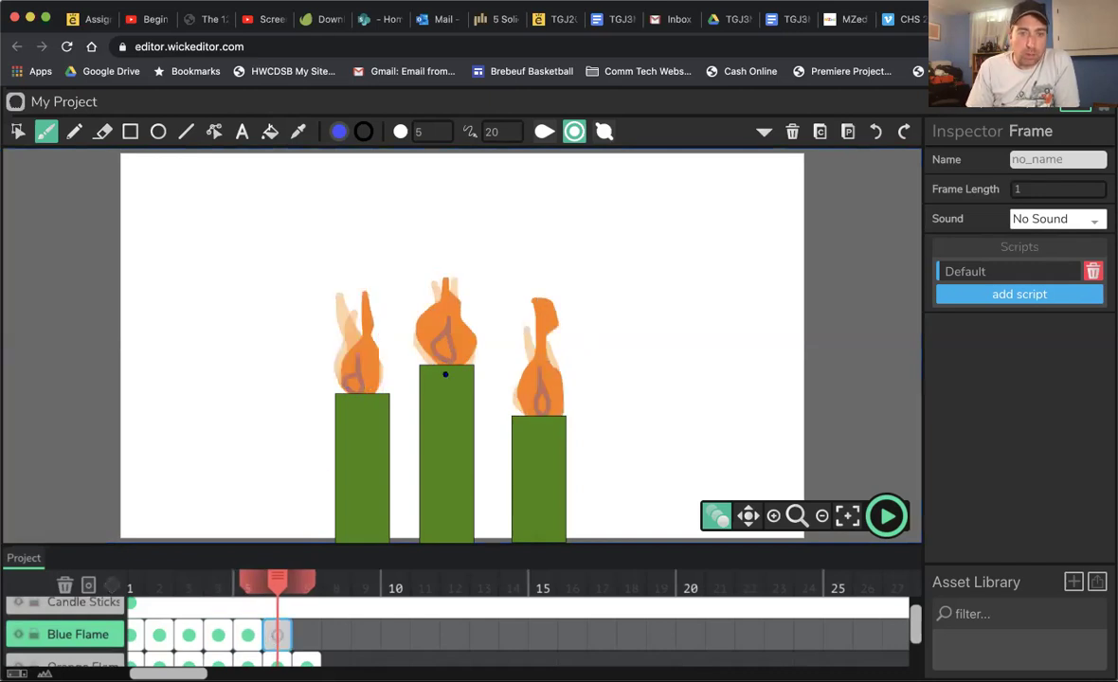
mouse_move(366, 382)
mouse_down()
mouse_move(362, 350)
mouse_move(365, 396)
mouse_up()
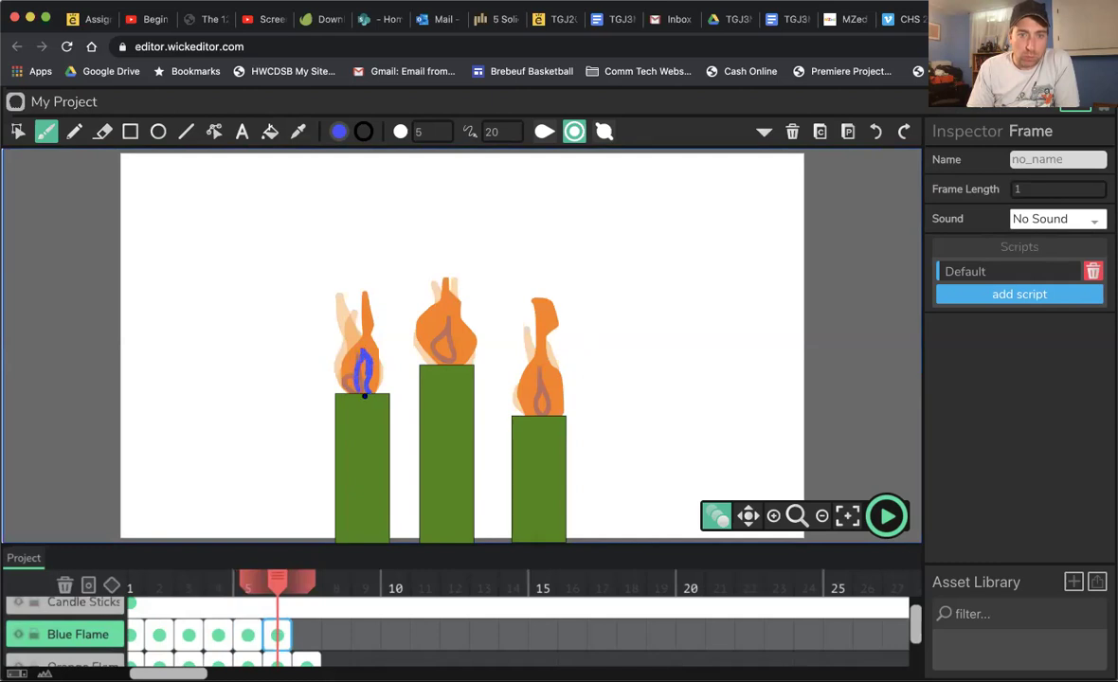
mouse_move(443, 360)
mouse_down()
mouse_move(439, 307)
mouse_move(444, 345)
mouse_up()
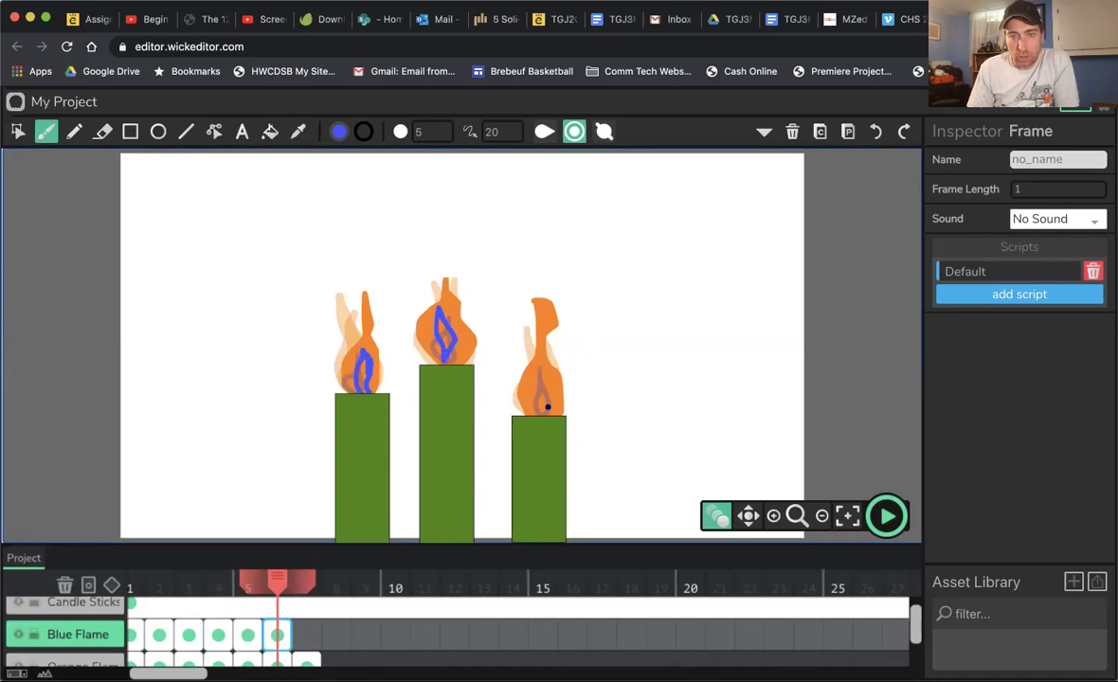
mouse_move(555, 407)
mouse_down()
mouse_move(544, 373)
mouse_move(530, 385)
mouse_move(543, 410)
mouse_up()
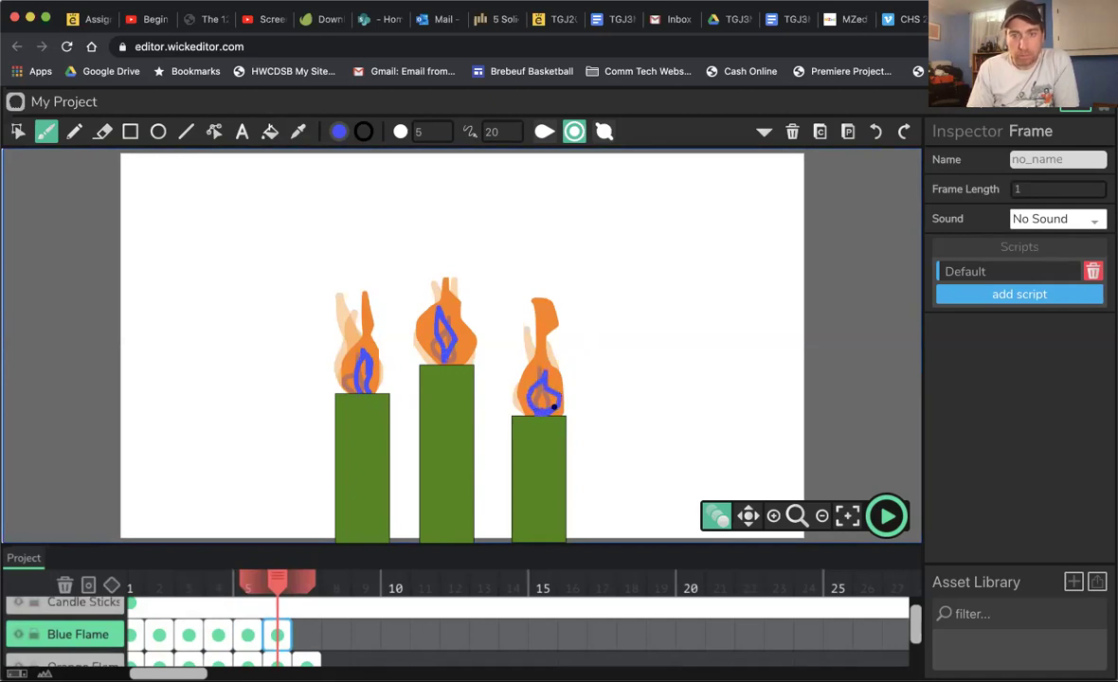
Add frame 7 to the Blue Flame layer and brush a blue inner flame outline on each of the three candles
click(307, 633)
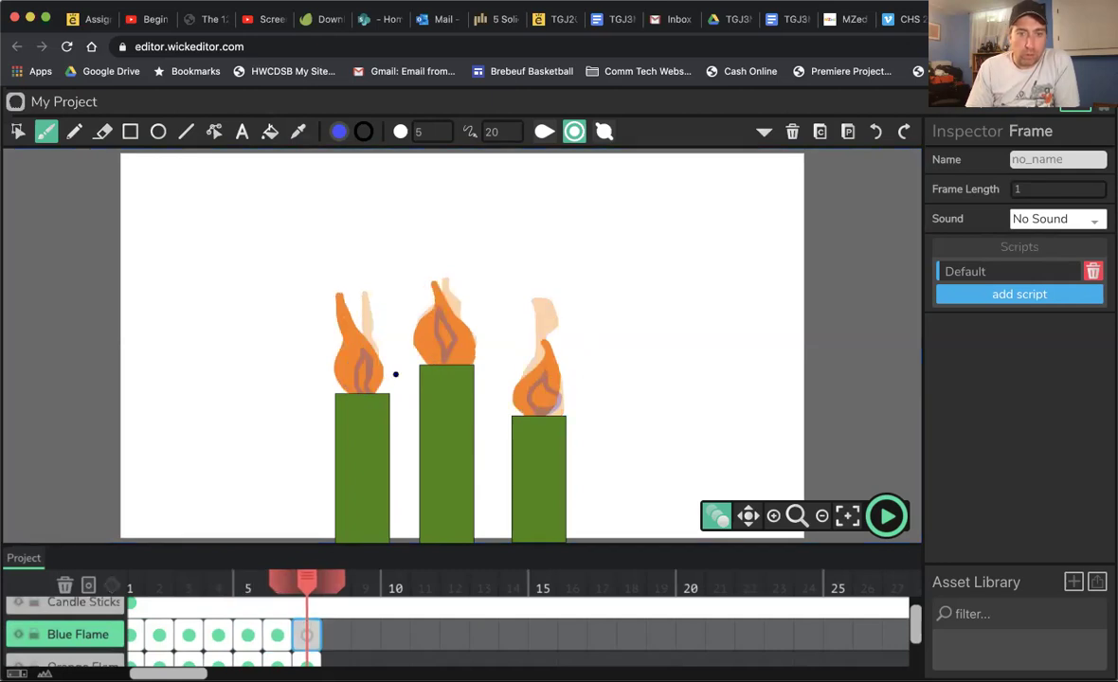
mouse_move(362, 390)
mouse_down()
mouse_move(354, 342)
mouse_move(372, 386)
mouse_up()
mouse_move(443, 361)
mouse_down()
mouse_move(472, 346)
mouse_move(447, 318)
mouse_move(461, 360)
mouse_up()
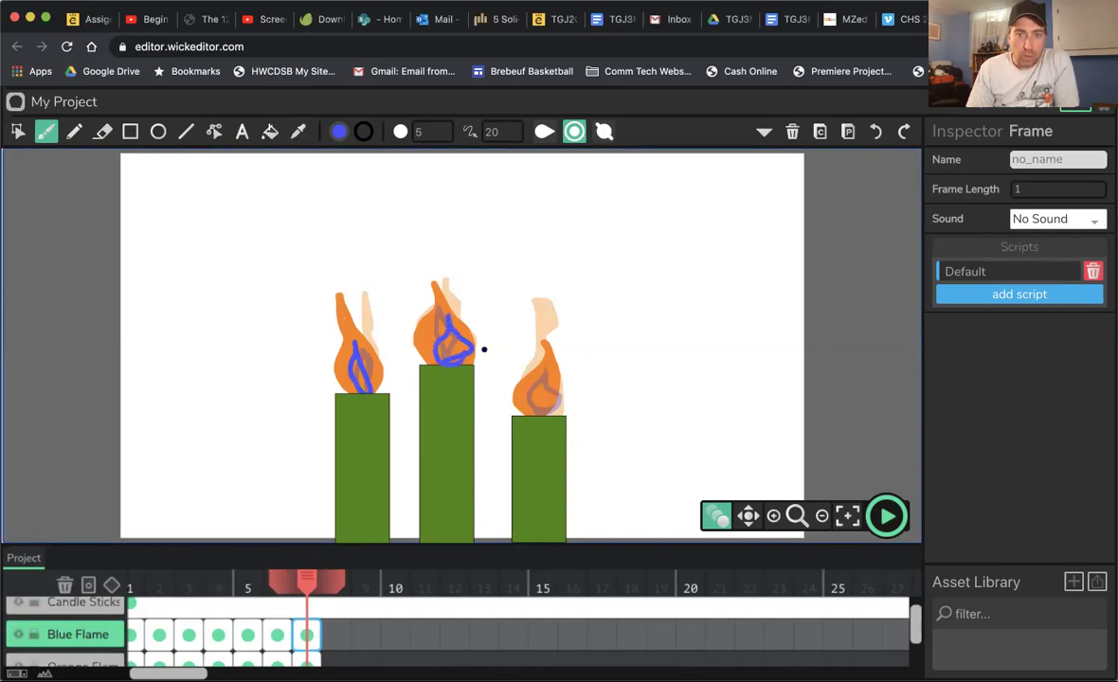
drag(530, 422, 547, 380)
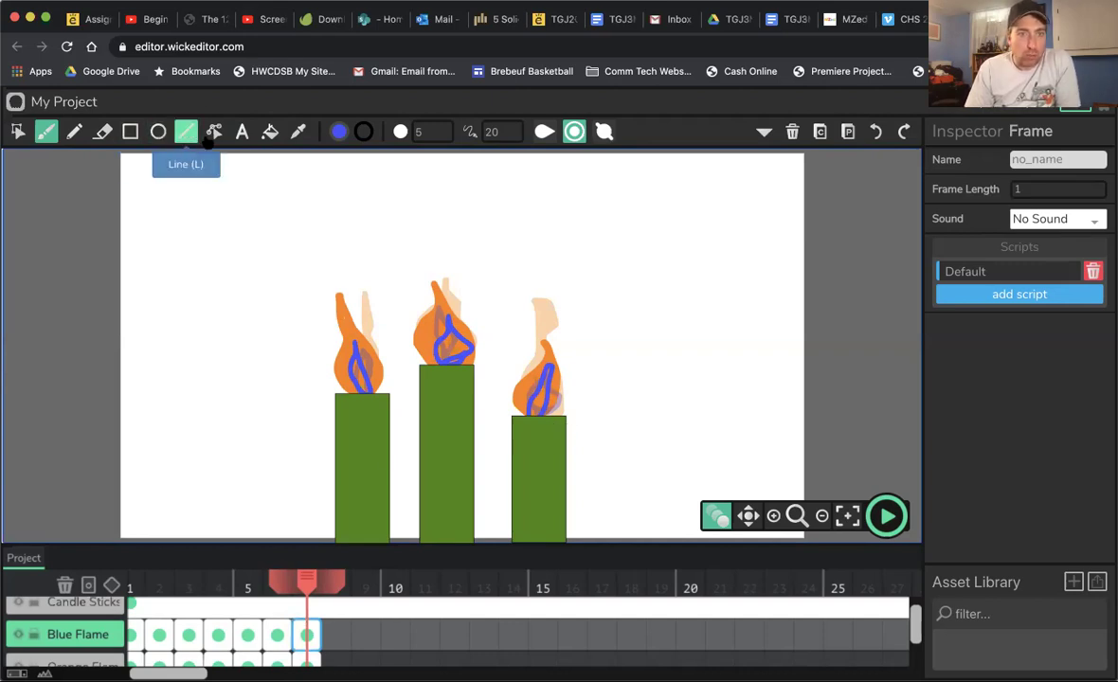
Fill the blue flame outlines on frames 7 and 6 of the Blue Flame layer with blue
click(269, 132)
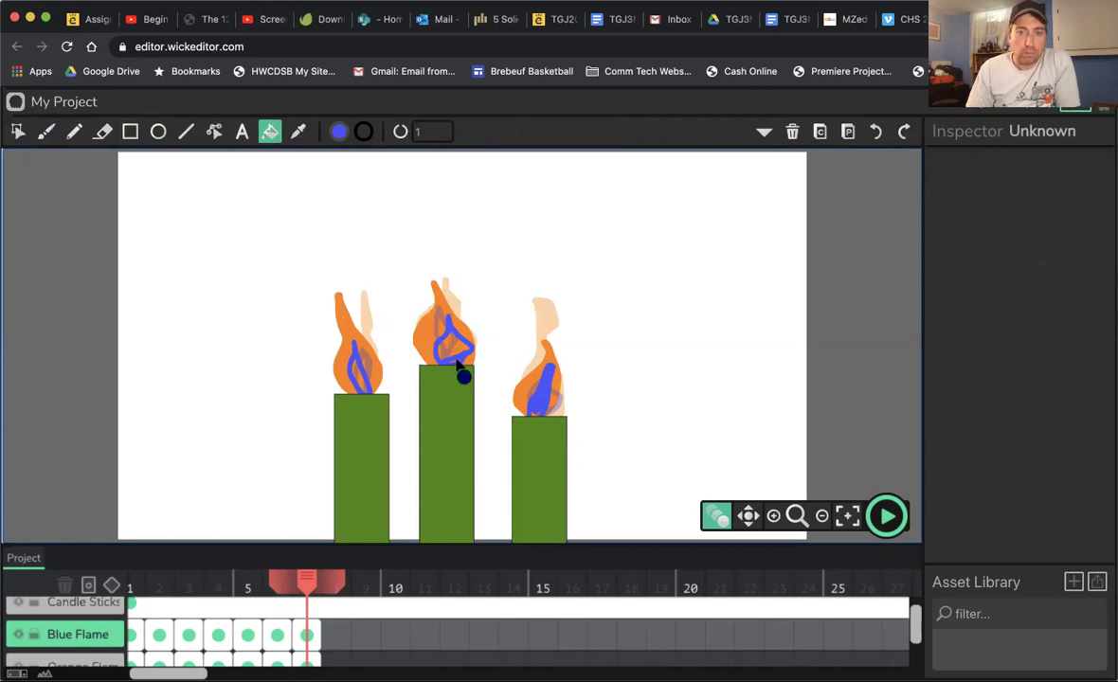
click(451, 360)
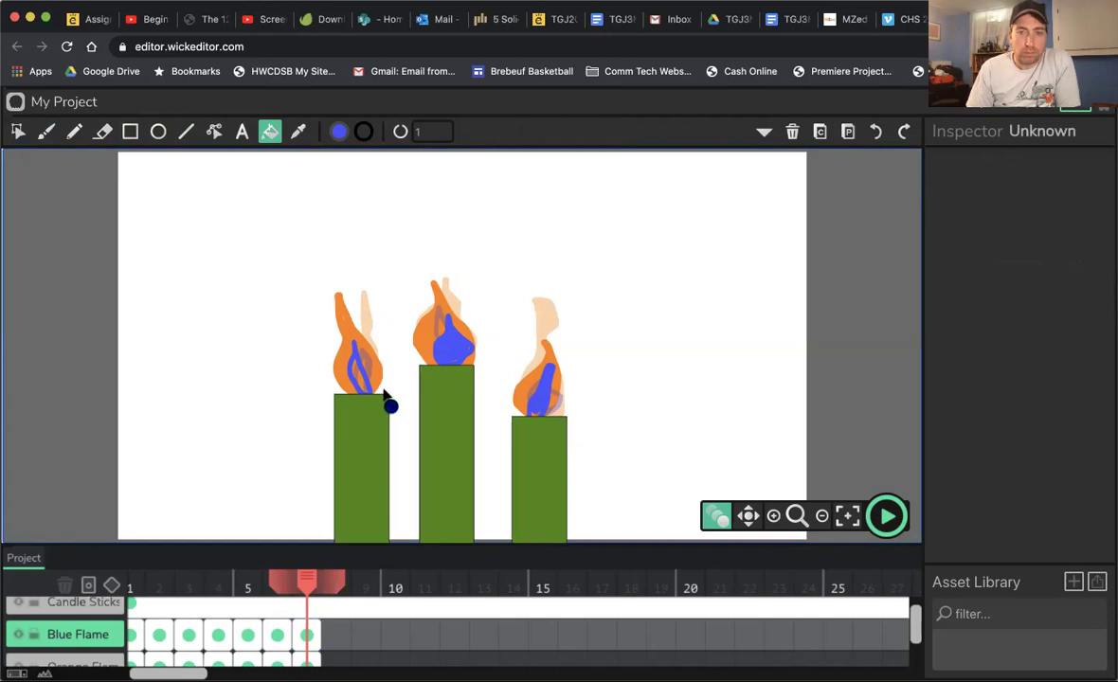
click(278, 634)
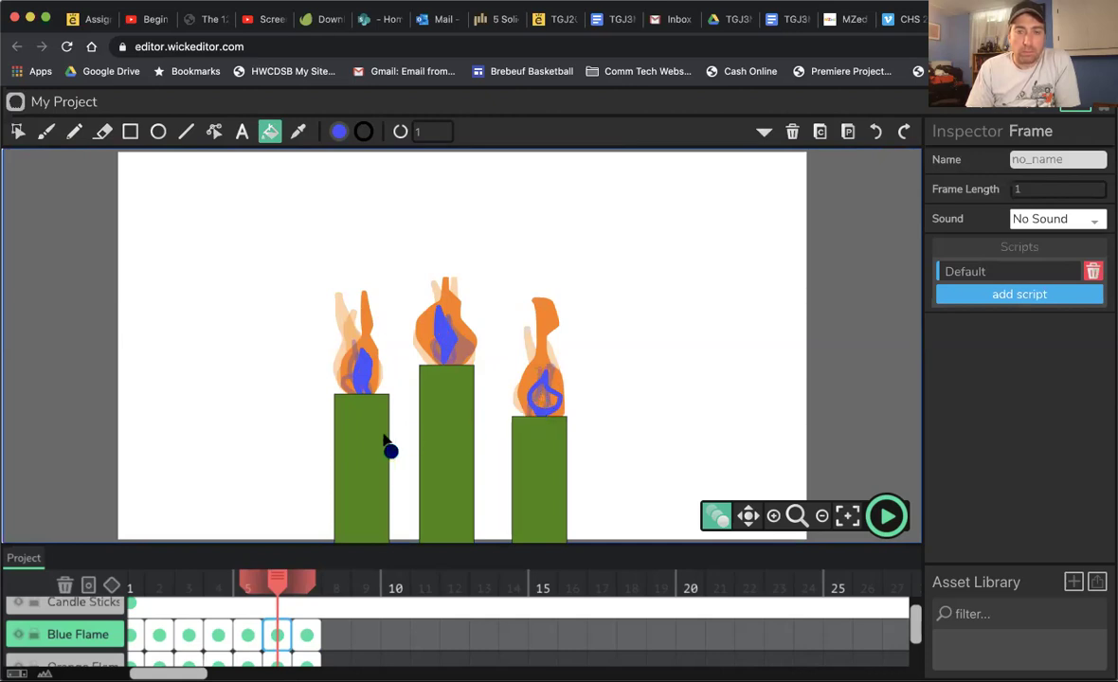
Fill the blue flame outlines on frames 5 and 4 of the Blue Flame layer with blue
click(246, 636)
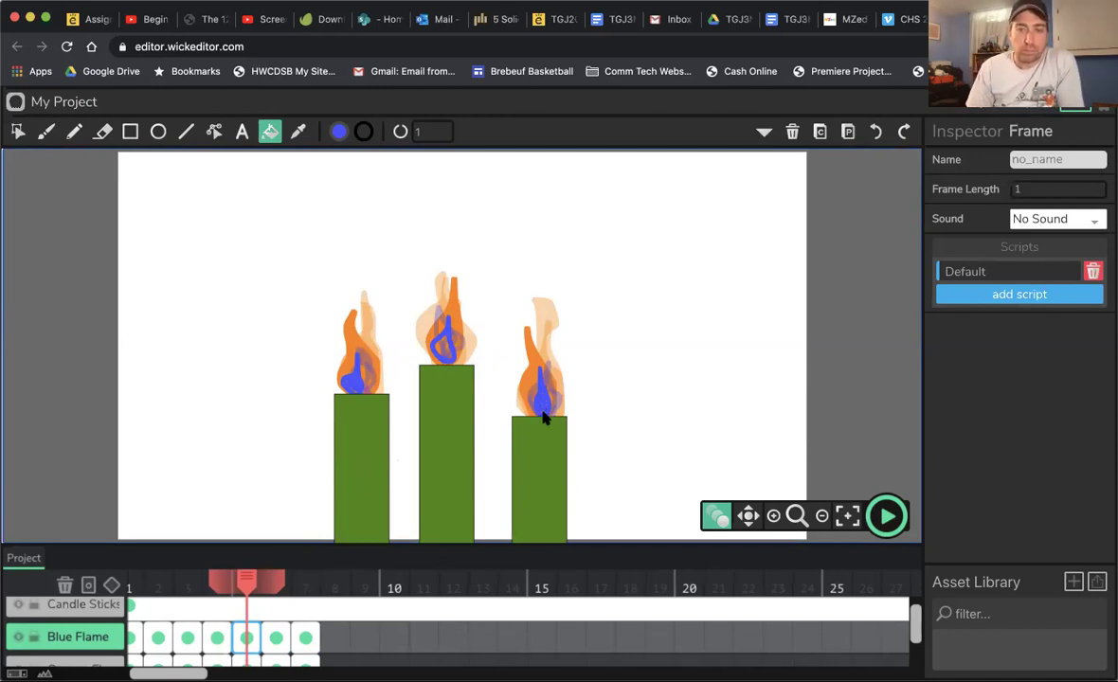
click(445, 352)
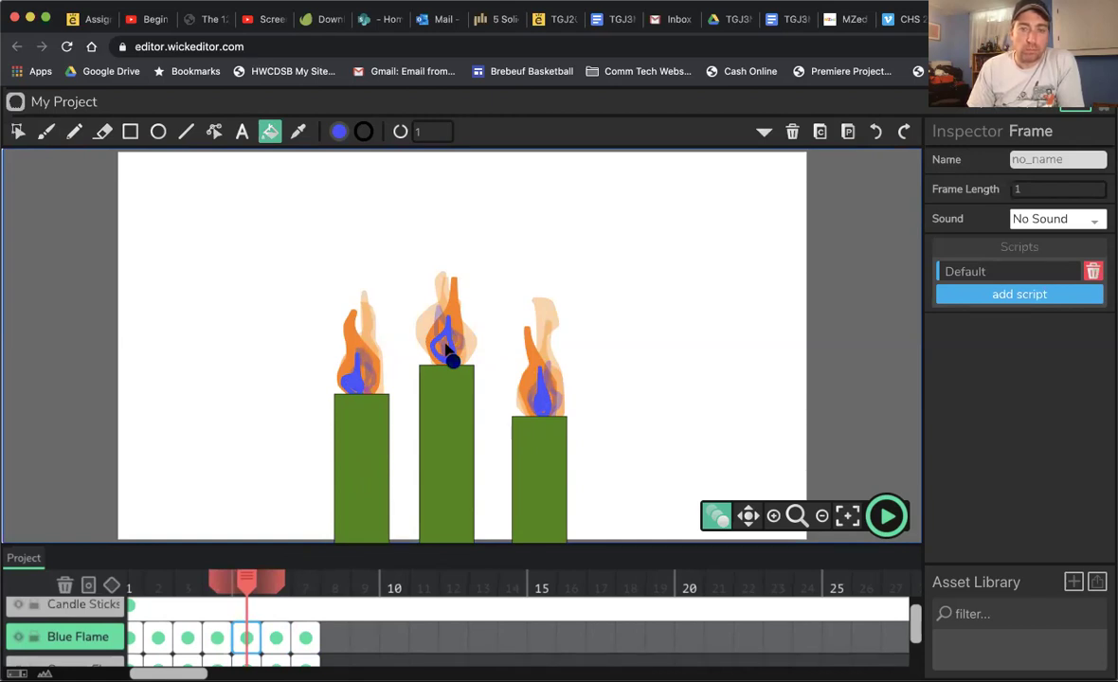
click(215, 643)
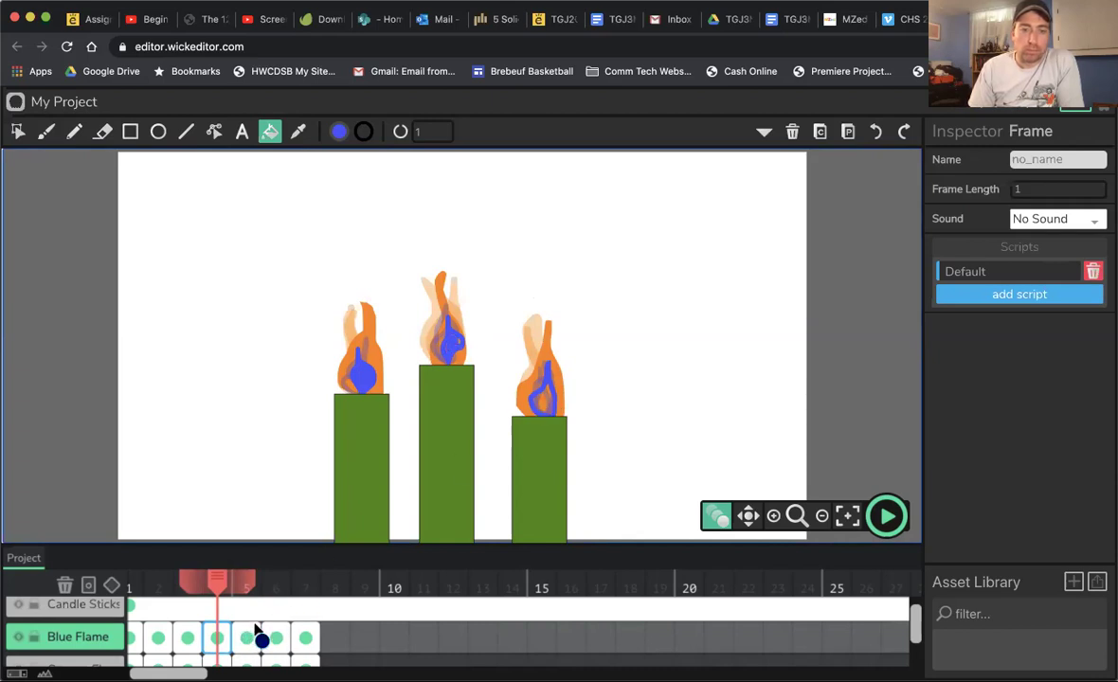
Fill the blue flame outlines on frames 3 and 2 of the Blue Flame layer with blue
click(197, 636)
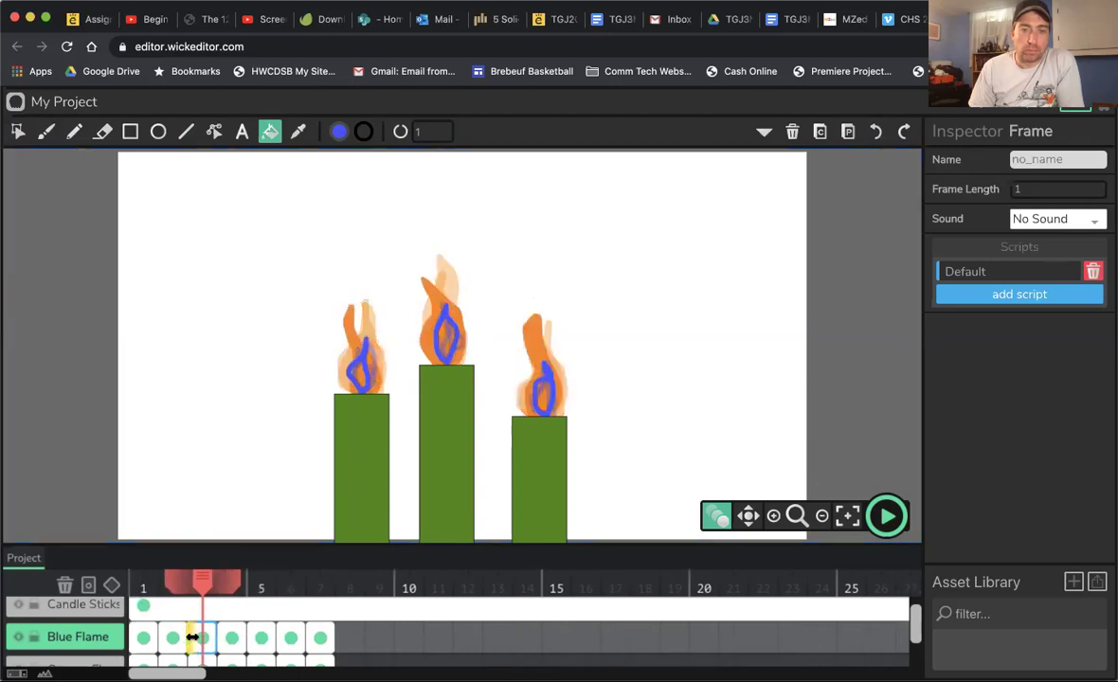
click(546, 390)
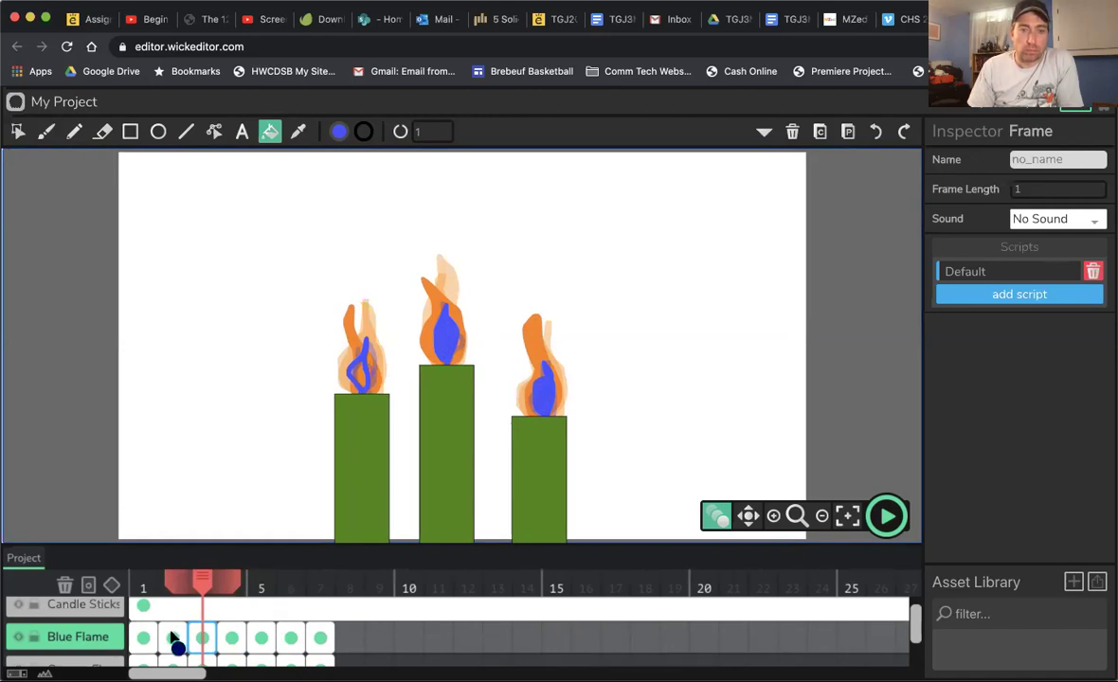
click(171, 636)
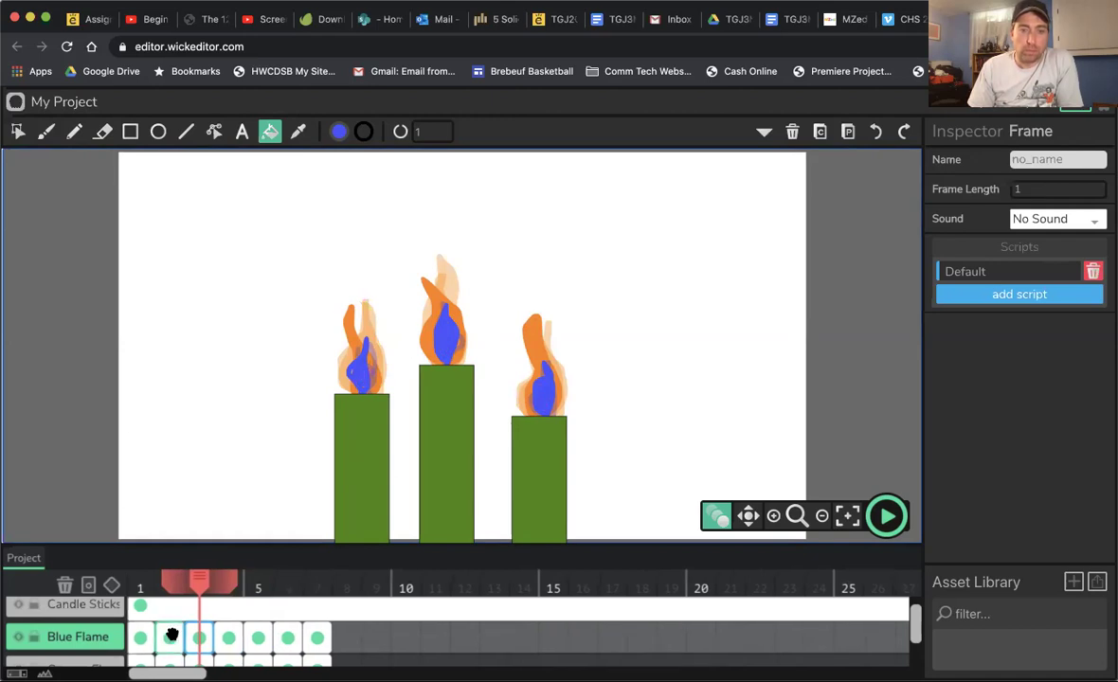
click(368, 363)
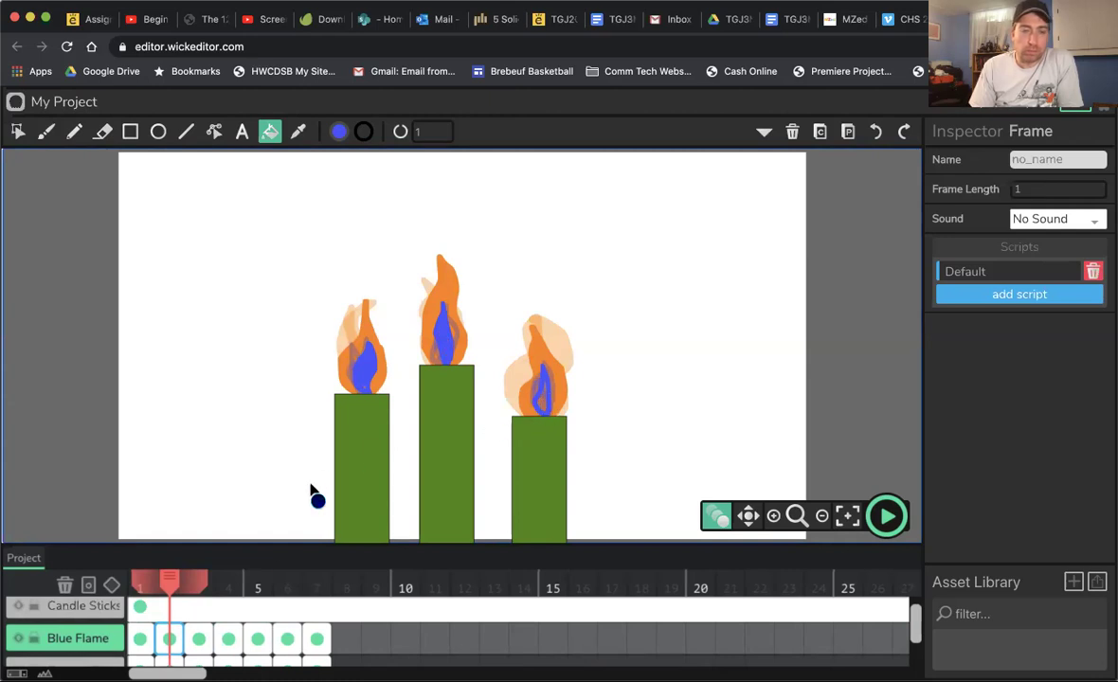
Check the frames from frame 1 with onion skinning turned off, and brush over the unfilled gap in the middle blue flame on frame 5
drag(161, 631, 140, 637)
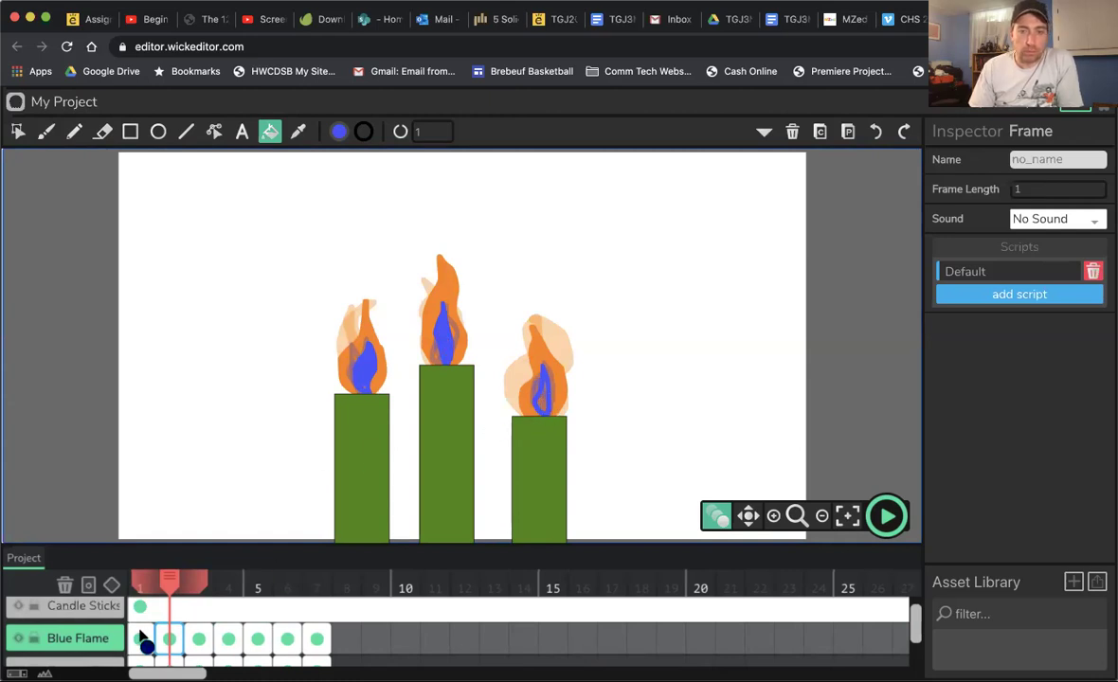
drag(144, 640, 142, 634)
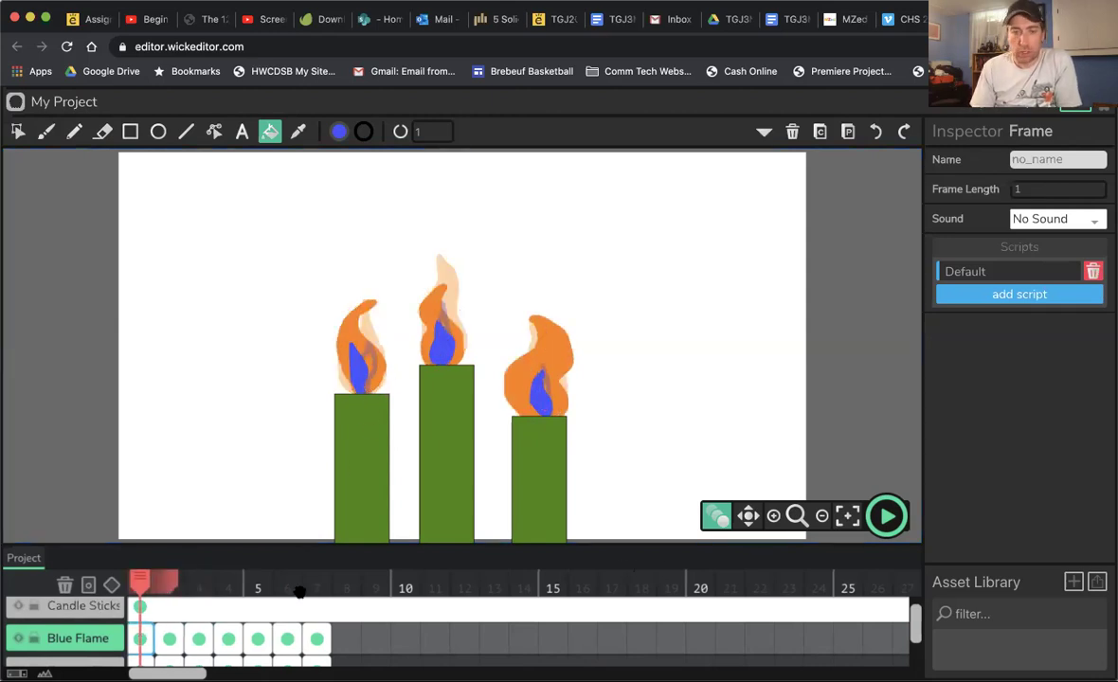
drag(153, 586, 287, 584)
click(718, 516)
click(266, 579)
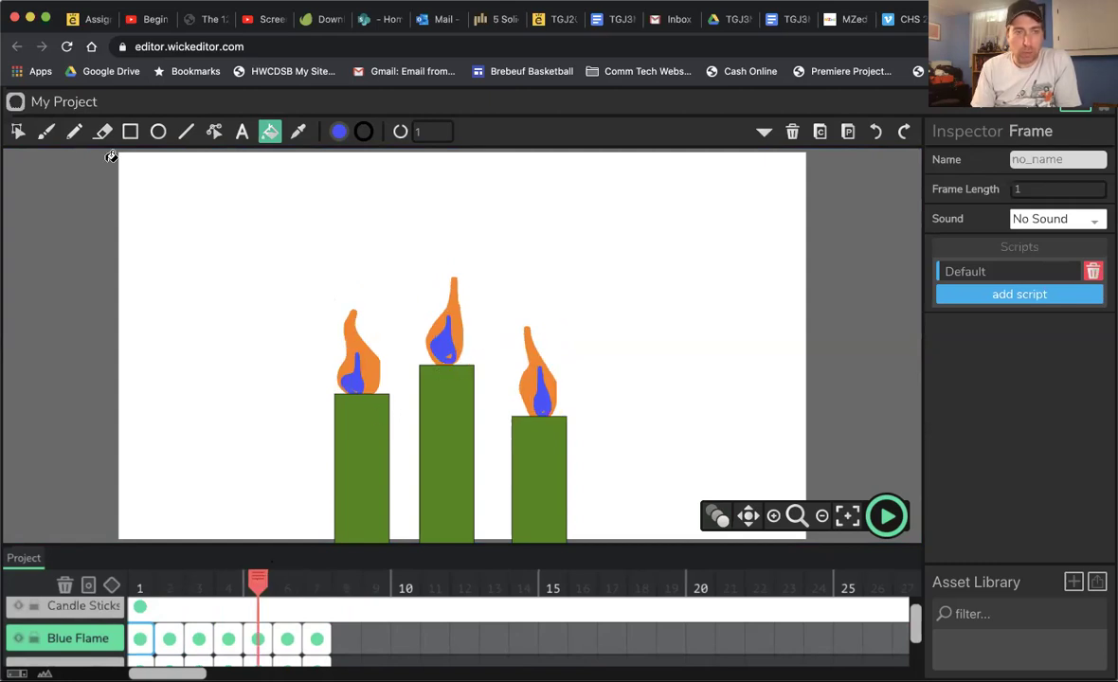
click(45, 131)
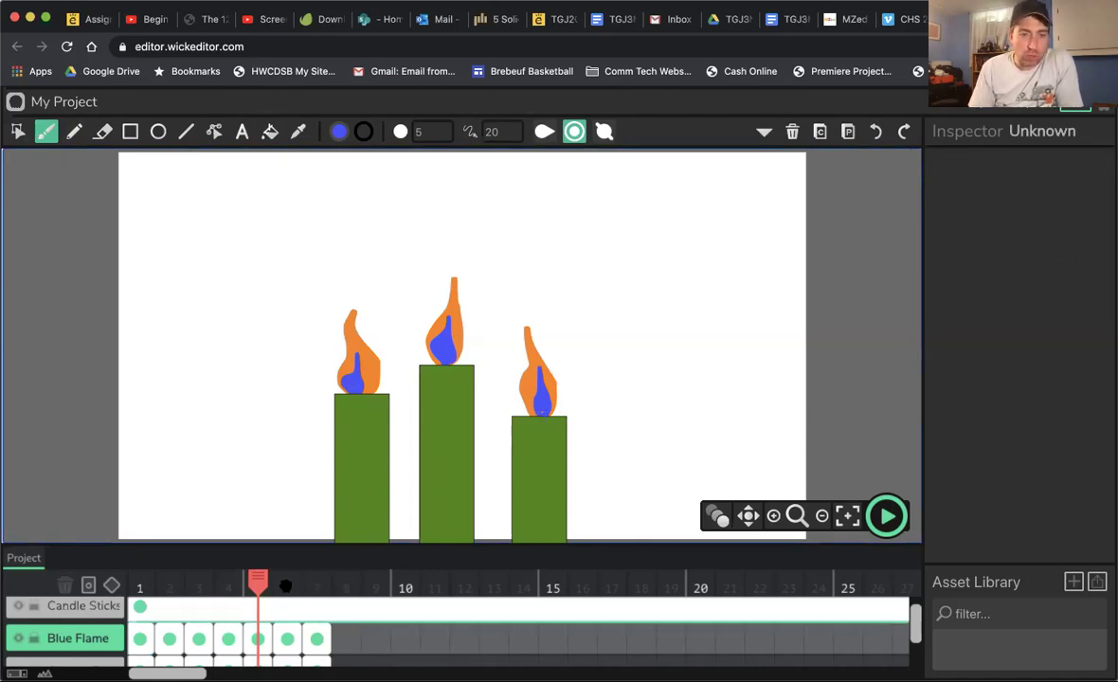
Return to frame 1, play and stop the animation preview, and scrub the timeline to review the flickering flames
click(167, 582)
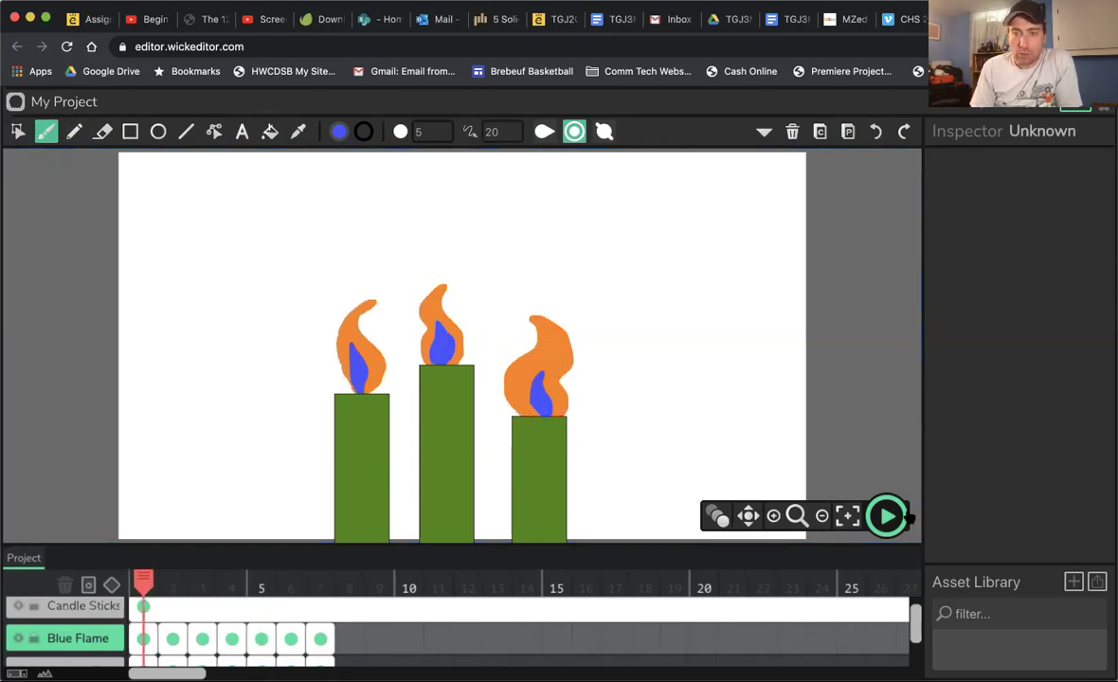
scroll(720, 580, down, 1)
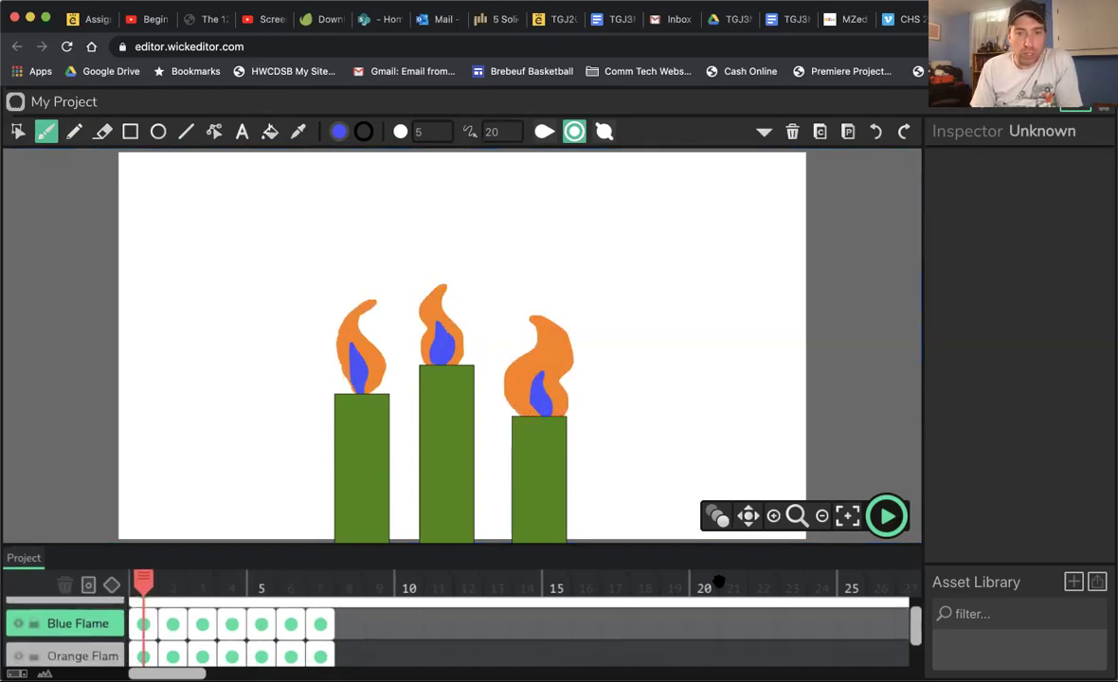
scroll(720, 582, up, 1)
scroll(720, 581, up, 1)
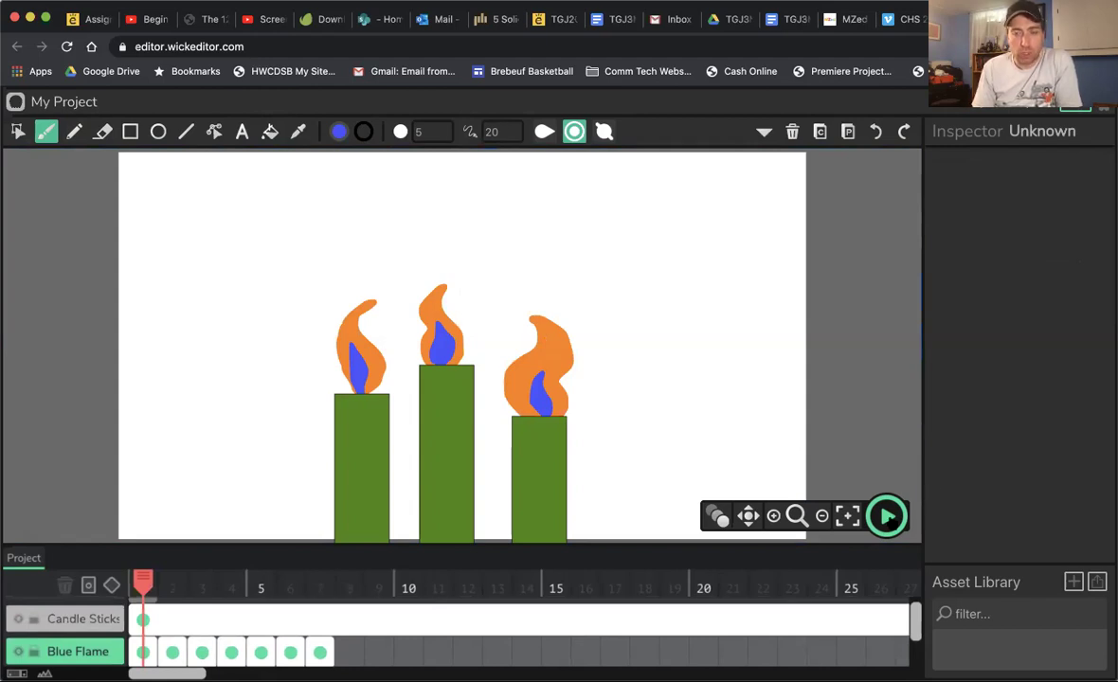
click(887, 516)
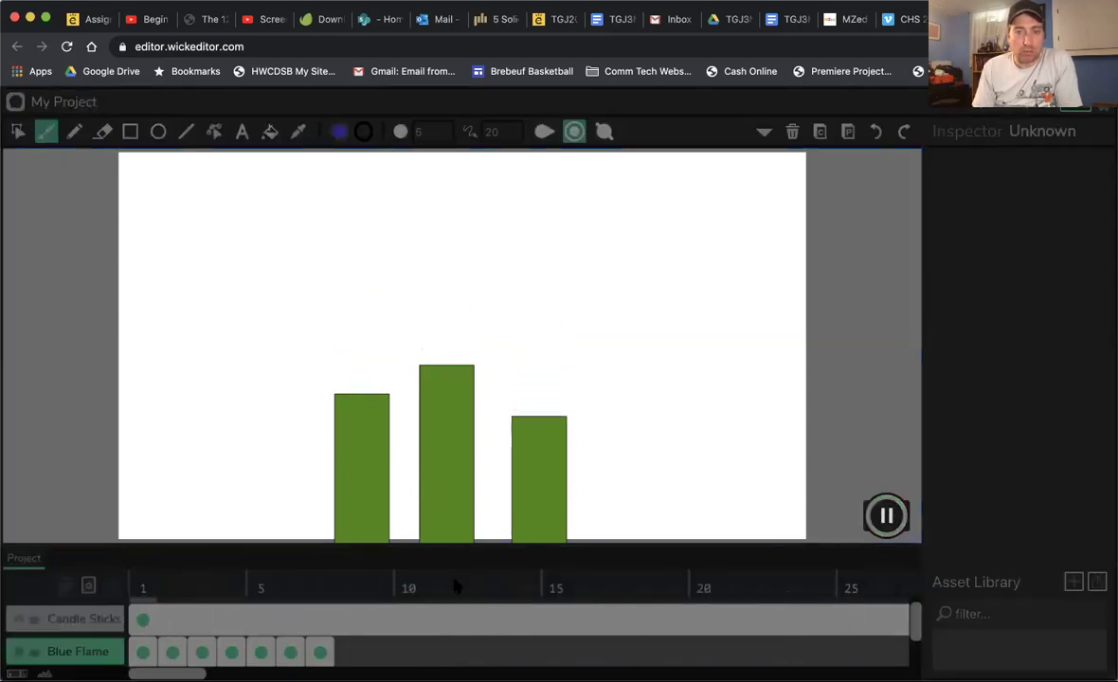
click(886, 517)
drag(369, 587, 176, 594)
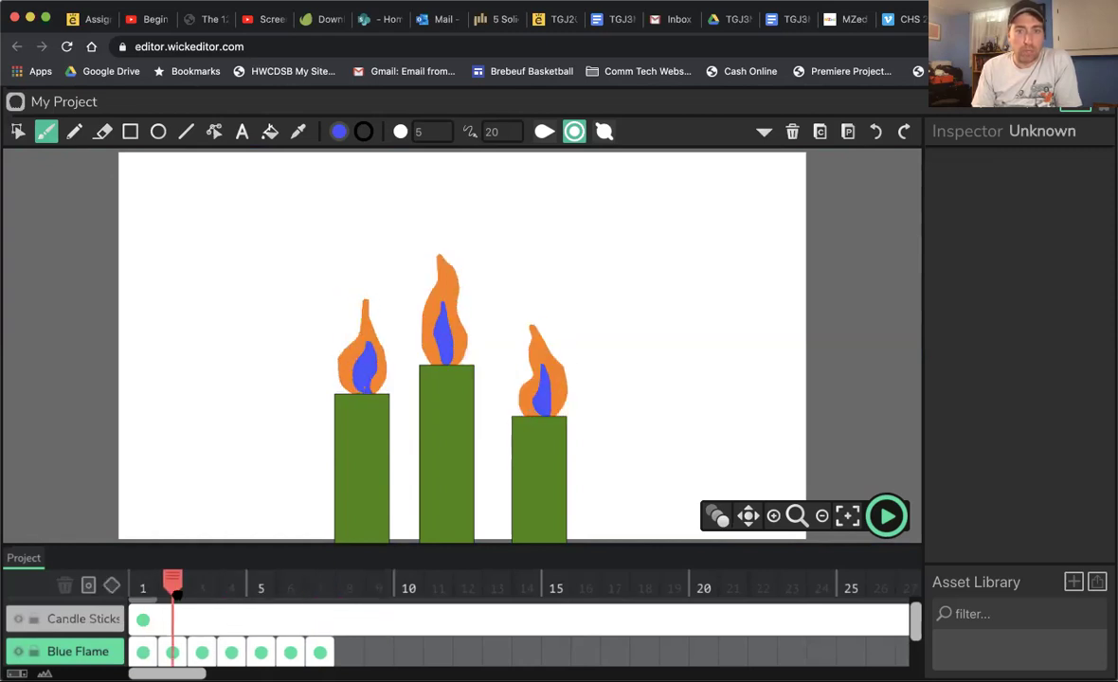
scroll(333, 587, down, 1)
scroll(331, 588, up, 2)
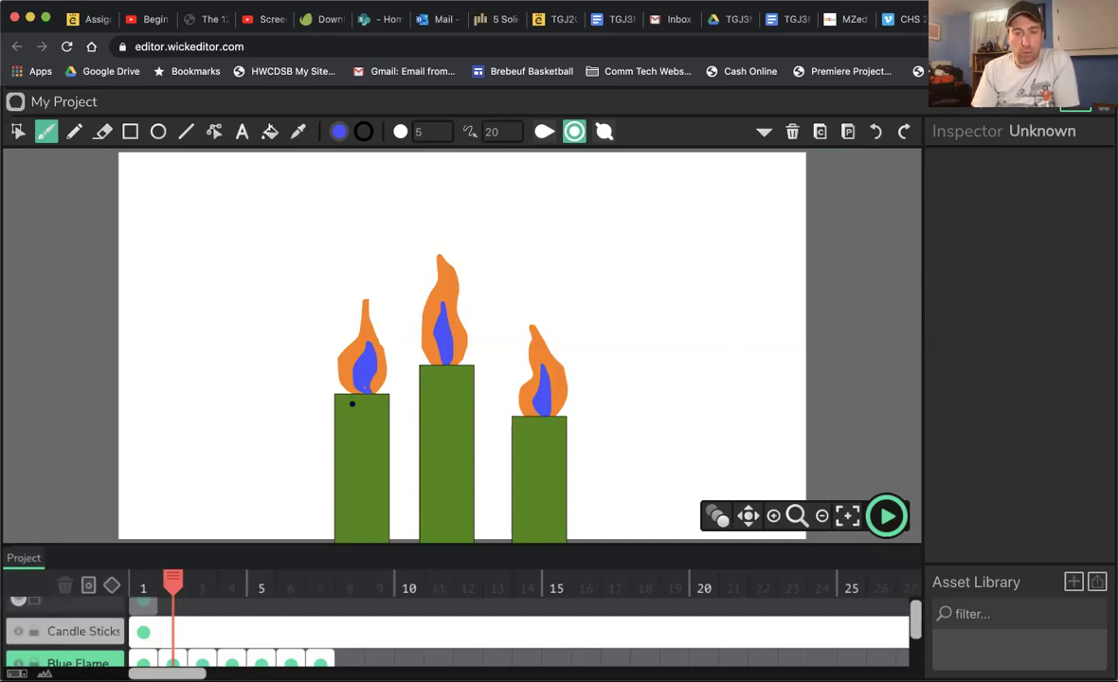
Add a new layer below Orange Flame and name it Ramp
scroll(83, 640, down, 3)
scroll(83, 642, down, 1)
click(83, 641)
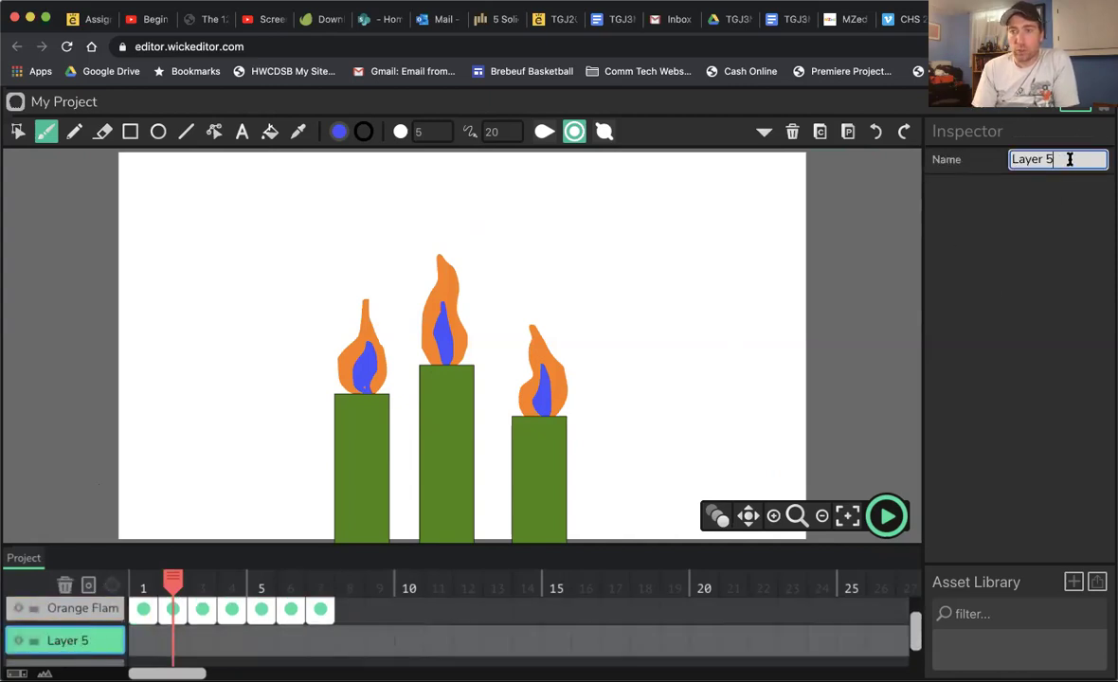
drag(1063, 161, 964, 158)
text(Ramp)
key(Return)
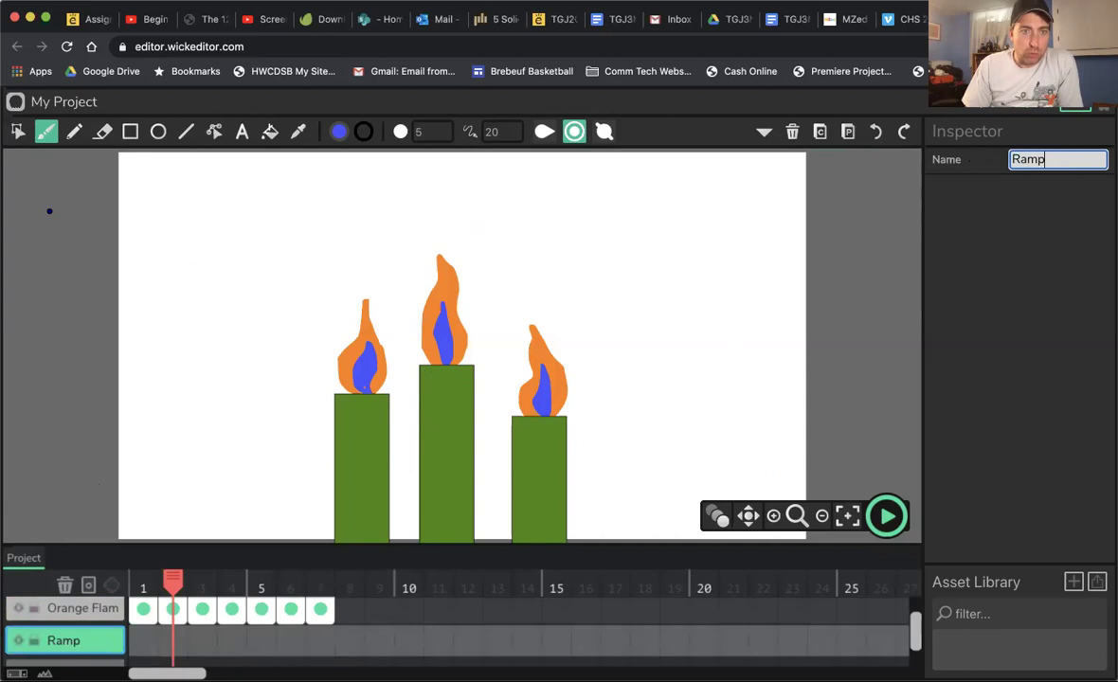
Draw a blue rectangle on the Ramp layer left of the candles and erase its upper-left part into a curved ramp with the size 60 Eraser
click(130, 132)
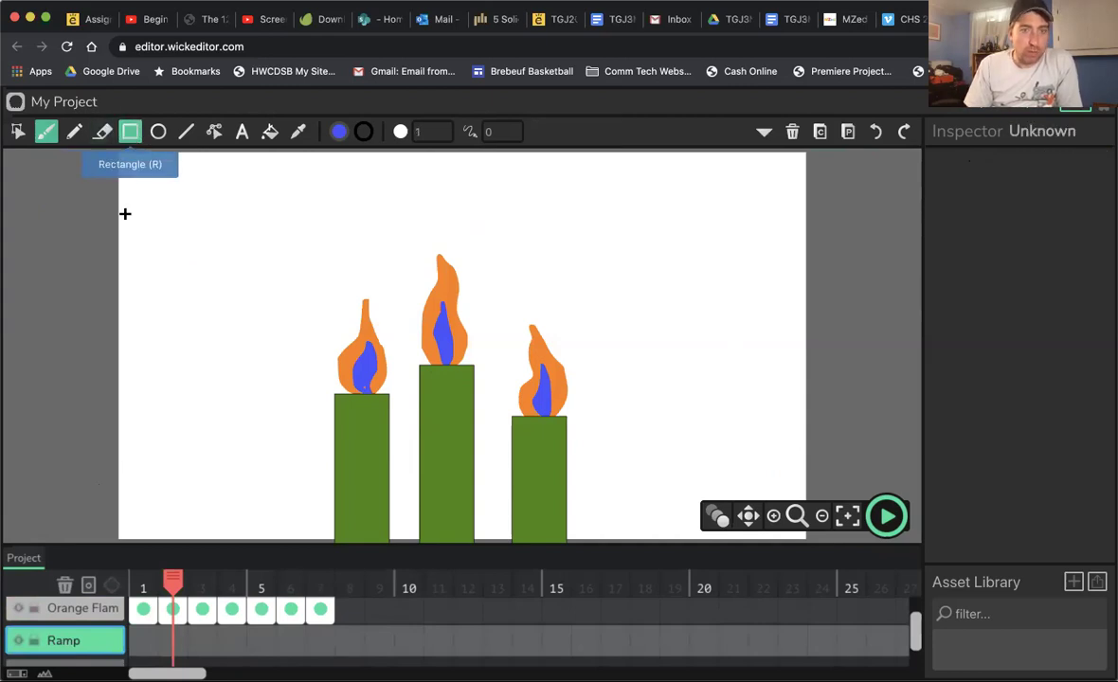
drag(97, 369, 300, 542)
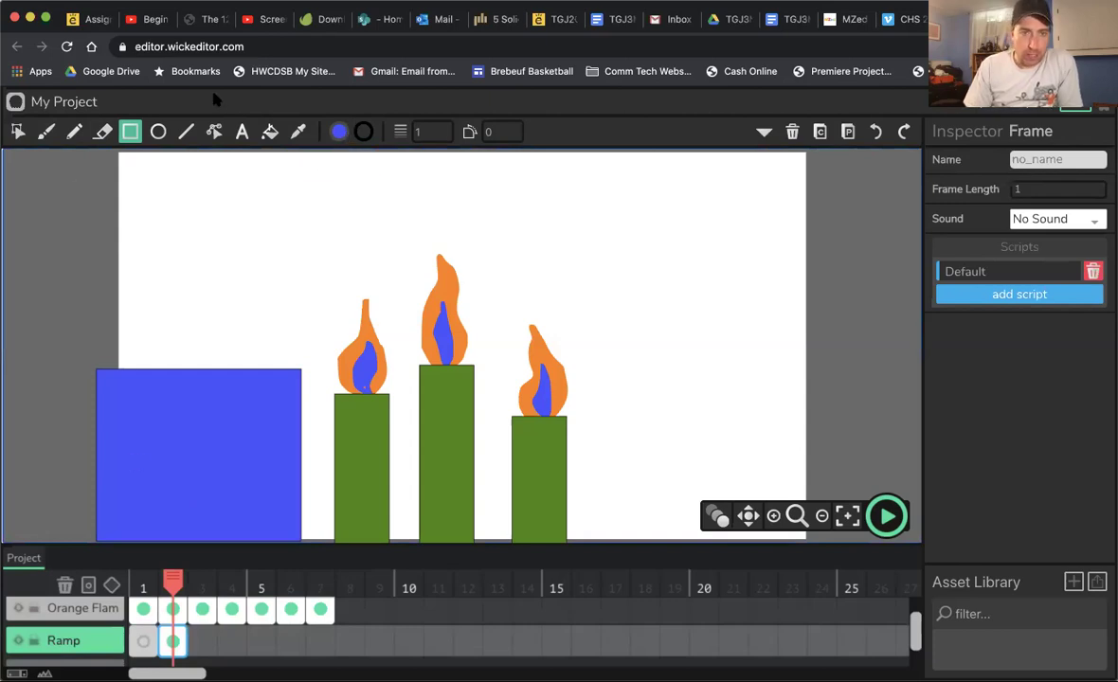
click(103, 133)
mouse_move(427, 135)
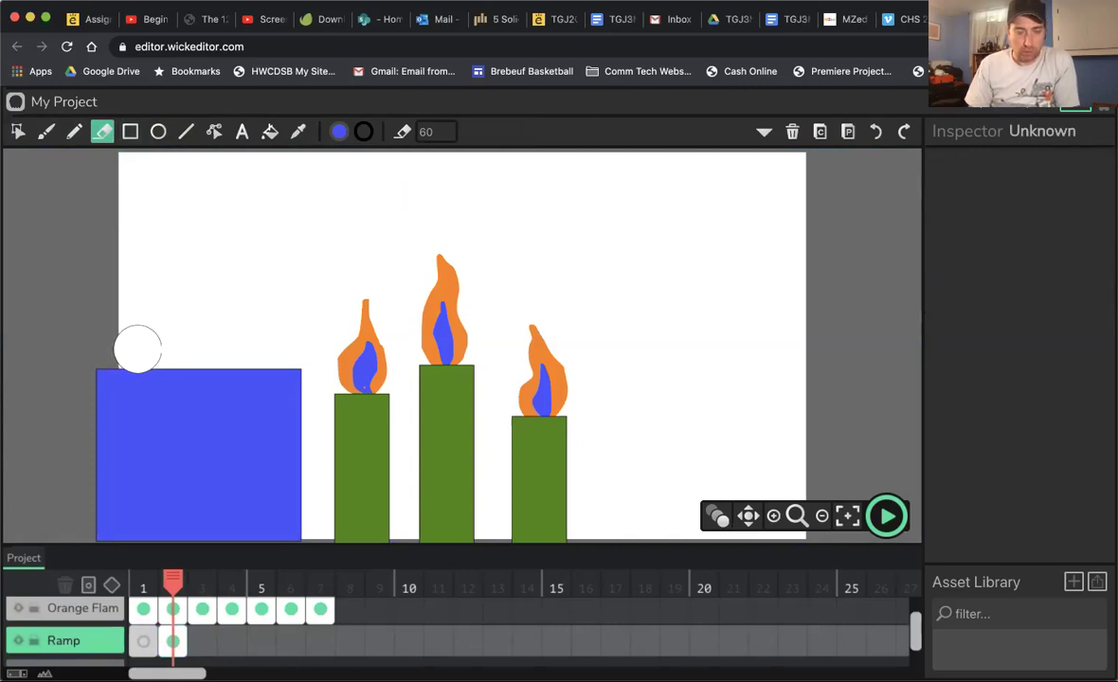
mouse_move(98, 370)
mouse_down()
mouse_move(166, 355)
mouse_move(87, 404)
mouse_move(183, 369)
mouse_move(123, 414)
mouse_move(221, 372)
mouse_move(242, 349)
mouse_move(224, 378)
mouse_move(251, 376)
mouse_move(220, 441)
mouse_move(180, 477)
mouse_move(57, 488)
mouse_up()
mouse_move(201, 400)
mouse_down()
mouse_move(162, 442)
mouse_move(90, 461)
mouse_move(134, 441)
mouse_move(169, 401)
mouse_move(98, 463)
mouse_move(114, 435)
mouse_up()
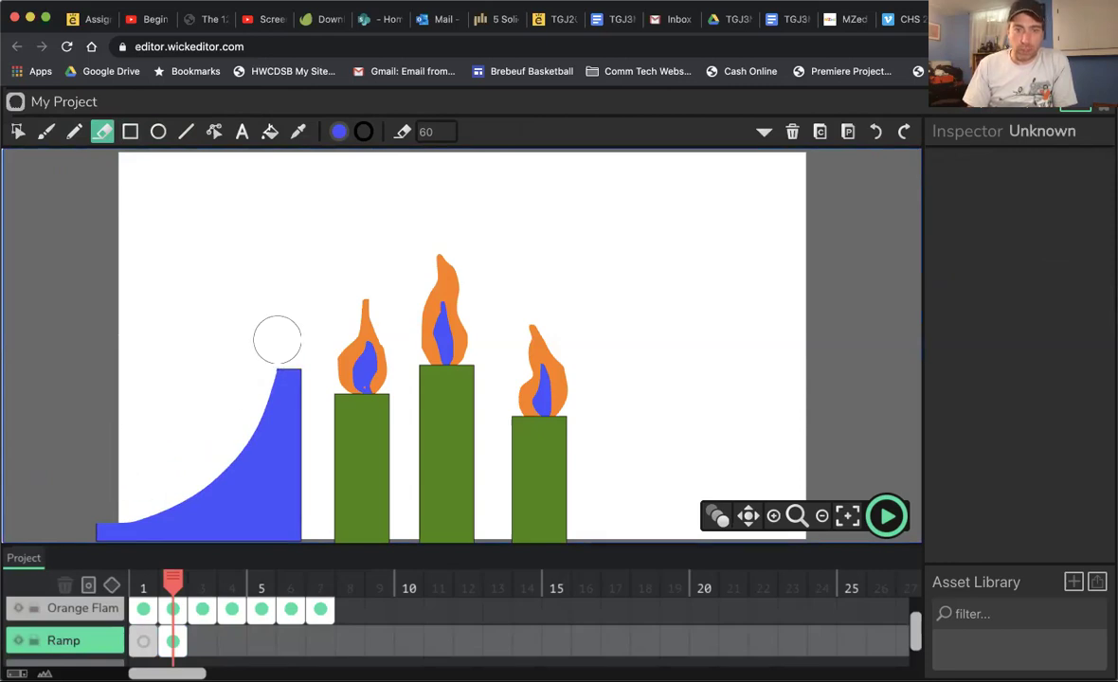
Try to taper the flat top of the blue ramp to a point with the Eraser
mouse_move(275, 344)
mouse_down()
mouse_move(233, 418)
mouse_move(159, 454)
mouse_move(248, 396)
mouse_up()
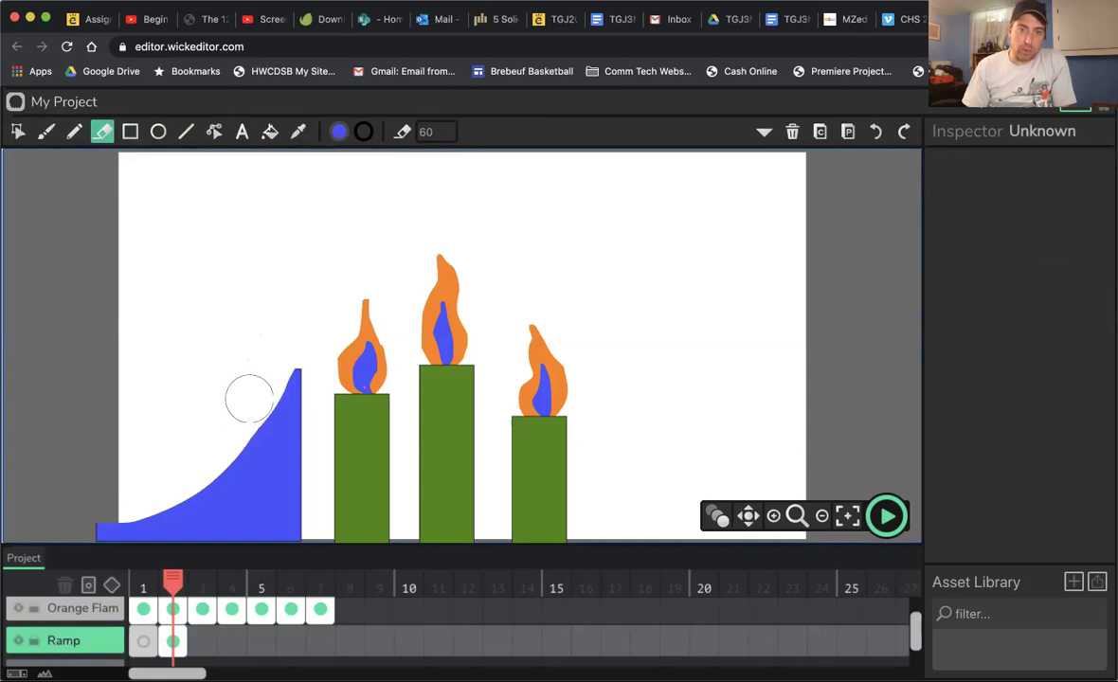
mouse_move(286, 334)
mouse_down()
mouse_move(259, 393)
mouse_move(277, 349)
mouse_up()
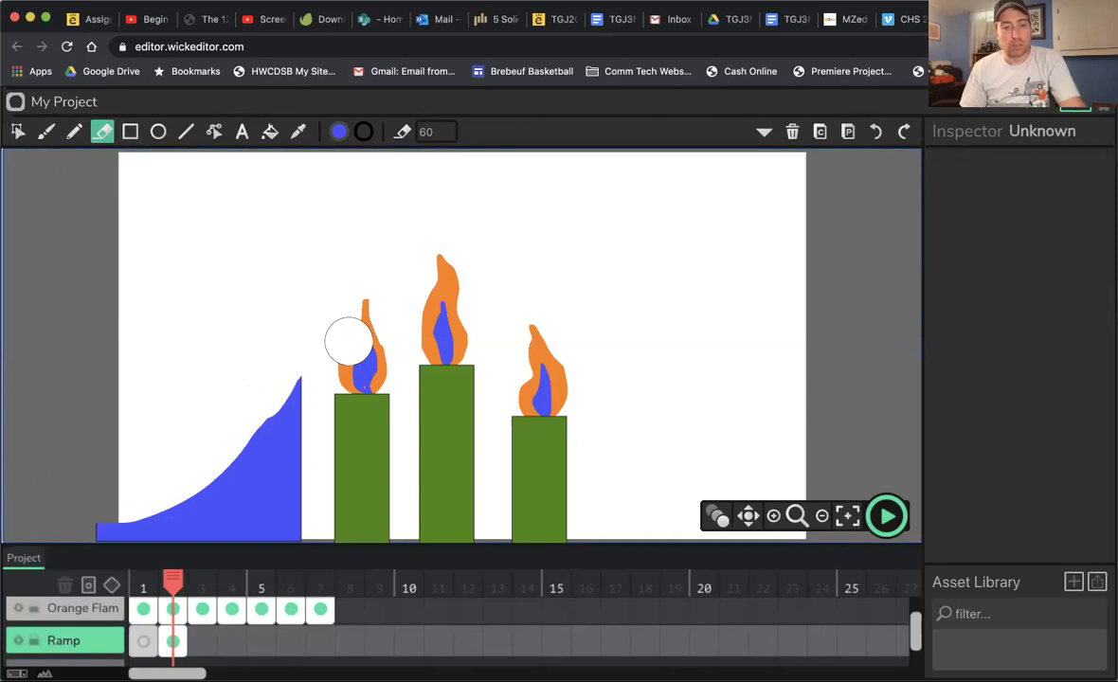
drag(345, 341, 313, 372)
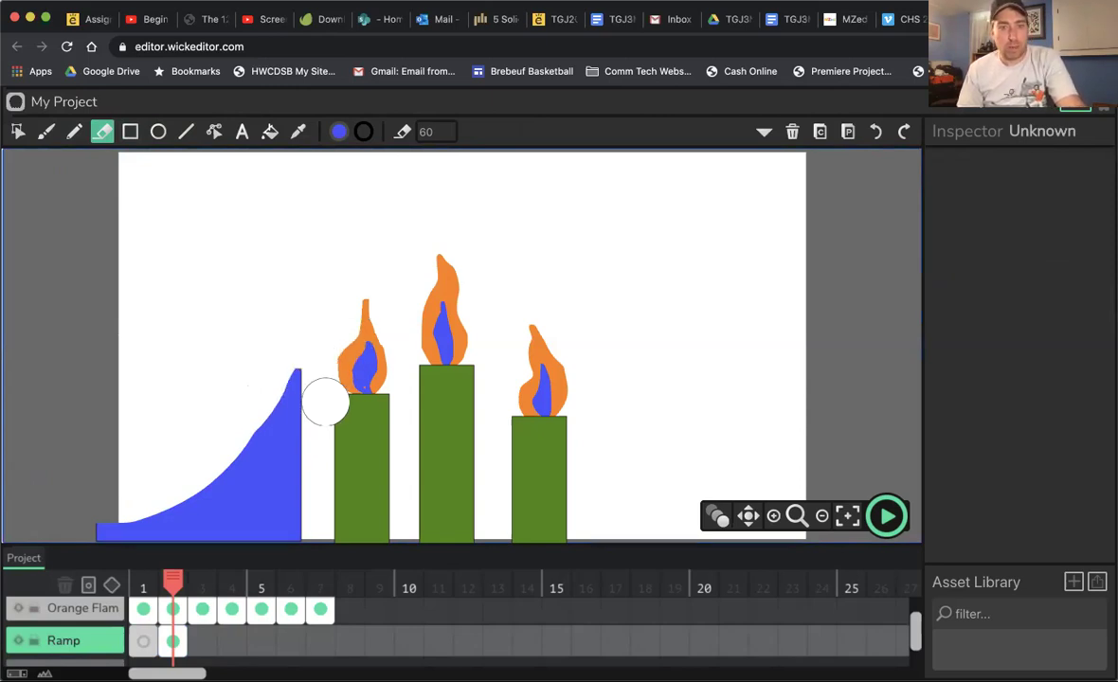
drag(319, 416, 327, 417)
mouse_move(189, 422)
mouse_down()
mouse_move(155, 449)
mouse_move(95, 445)
mouse_move(104, 431)
mouse_up()
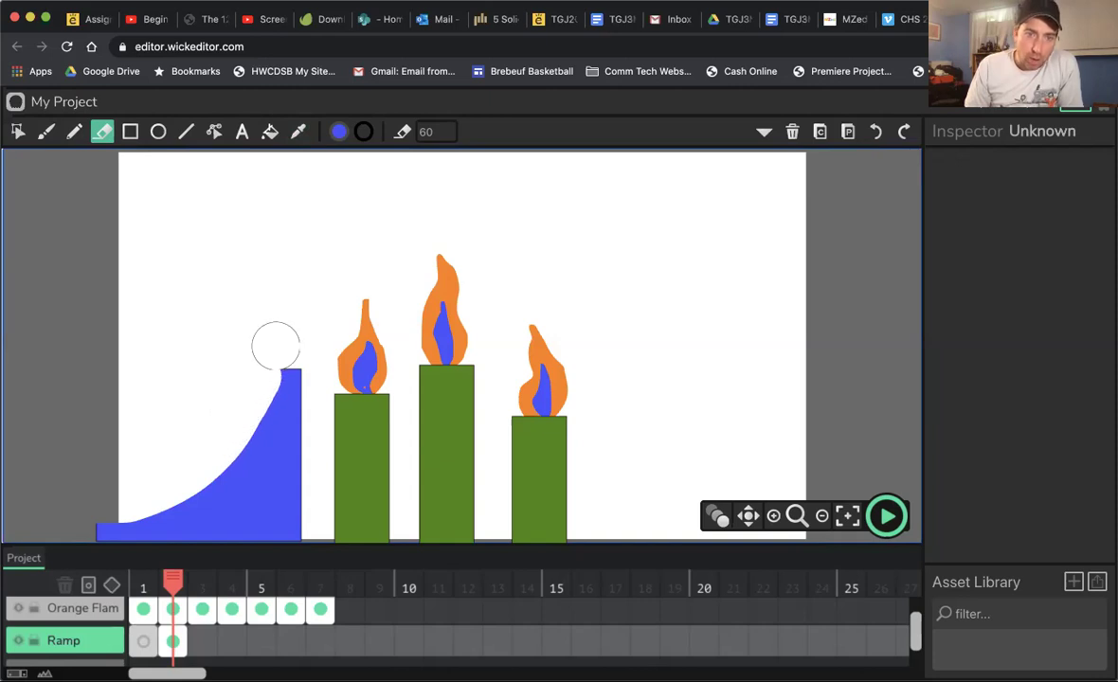
Erase along the blue ramp's upper curve to even out the slope and taper its top to a point
drag(217, 432, 288, 333)
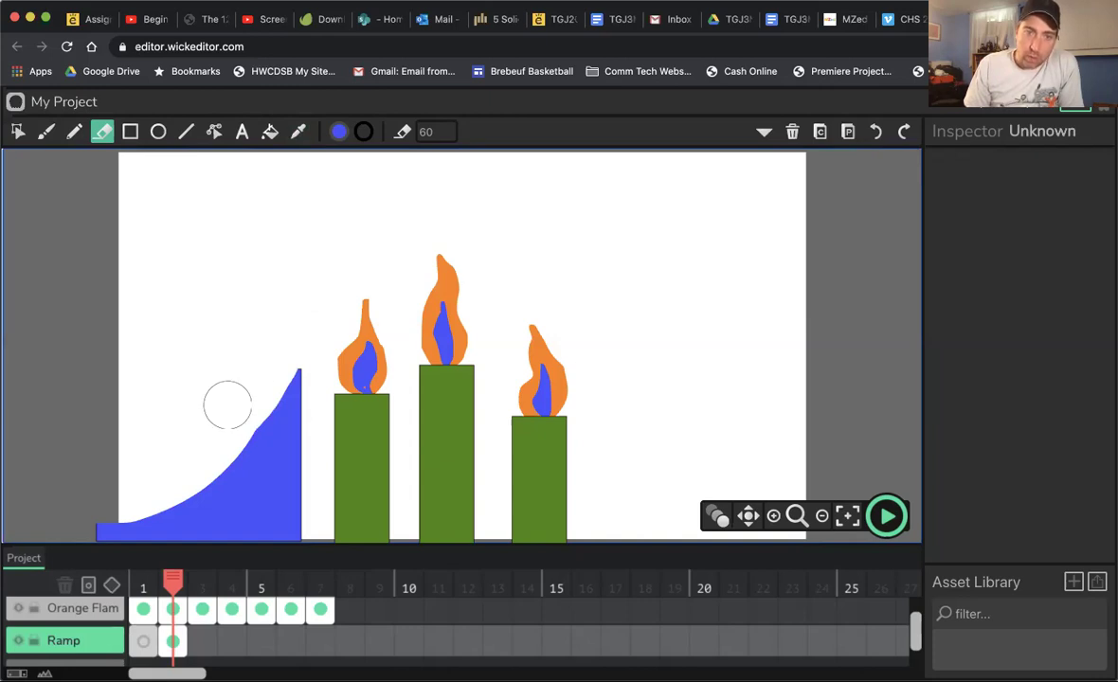
drag(216, 433, 241, 415)
drag(273, 375, 292, 339)
drag(227, 422, 194, 443)
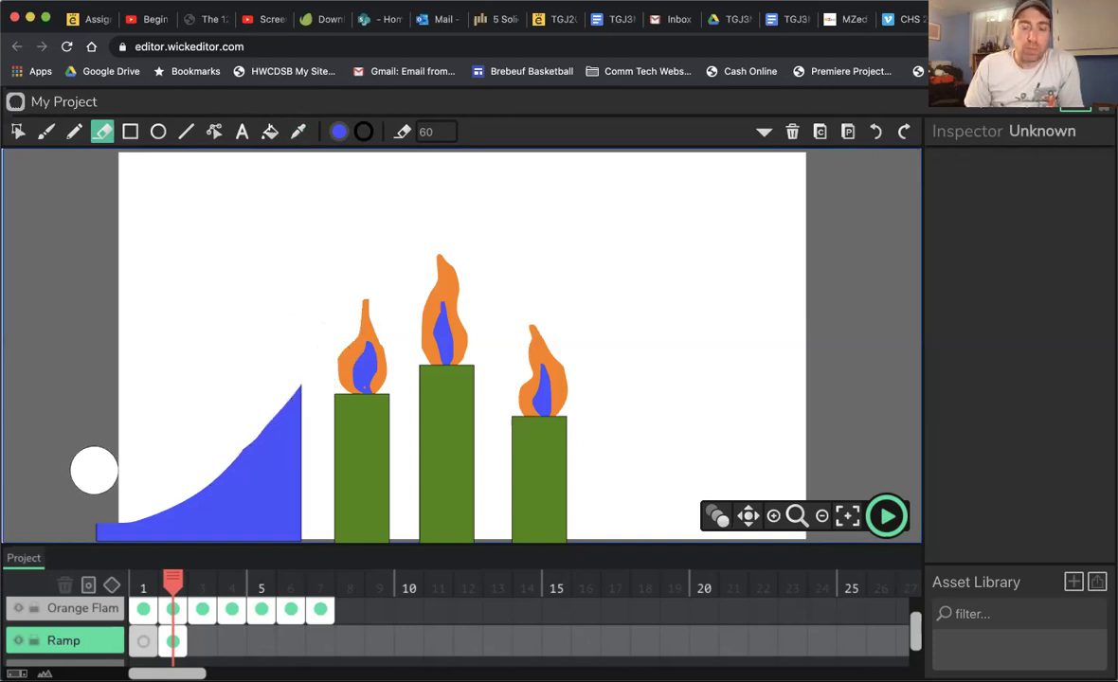
Extend the ramp's frame on the Ramp layer so that it spans frames 1 to 84
click(153, 645)
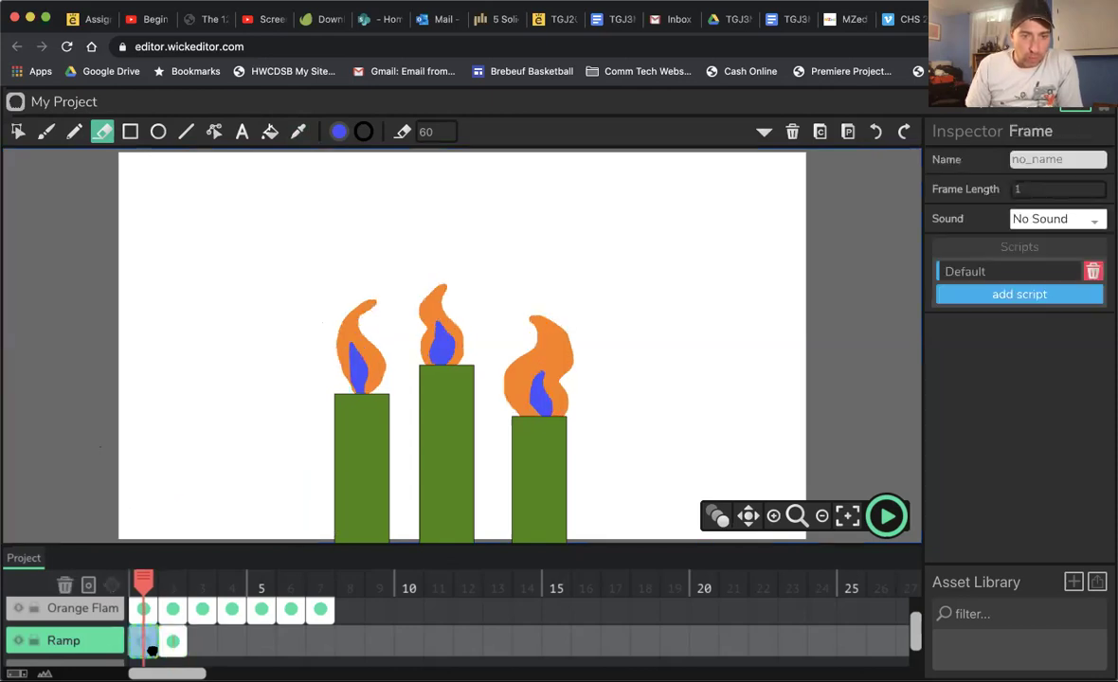
drag(166, 648, 767, 631)
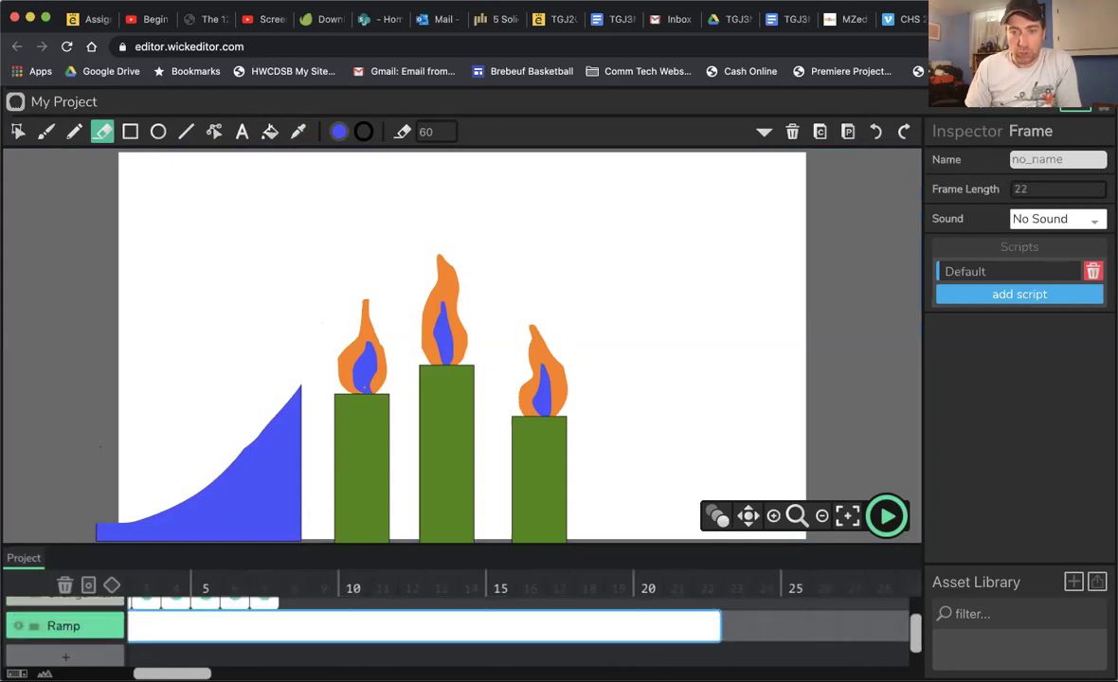
click(711, 645)
drag(779, 646, 483, 634)
Brush orange flame outlines above the three candles on frame 83 of the Orange Flame layer
drag(414, 578, 211, 580)
drag(304, 575, 447, 580)
click(60, 612)
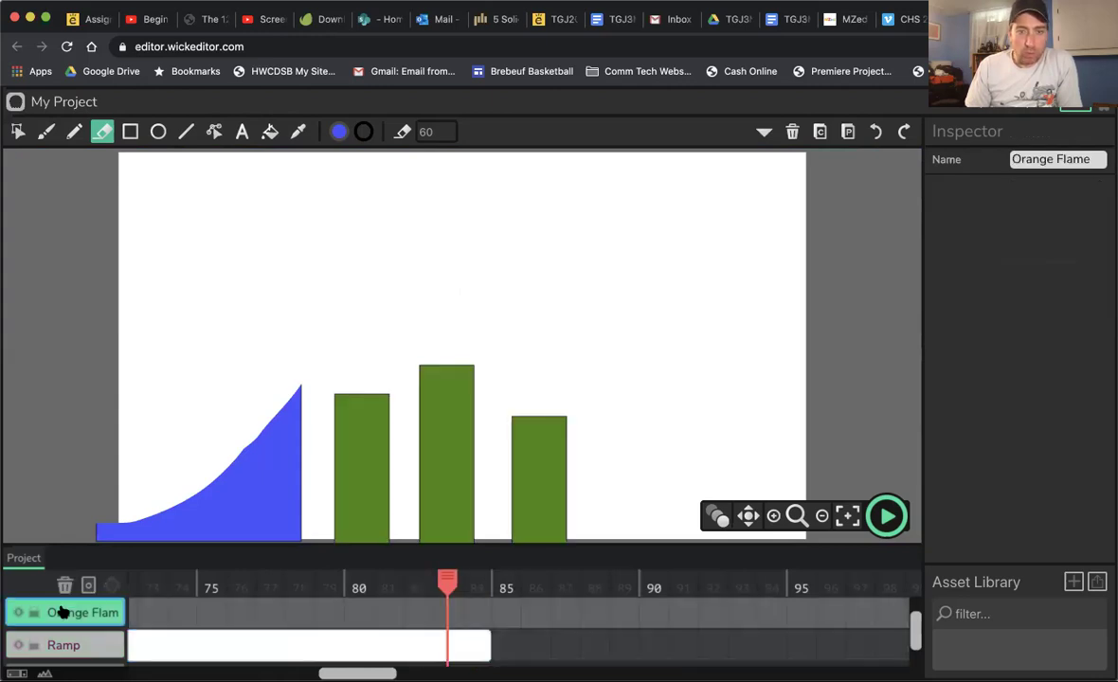
click(47, 133)
click(338, 132)
click(299, 193)
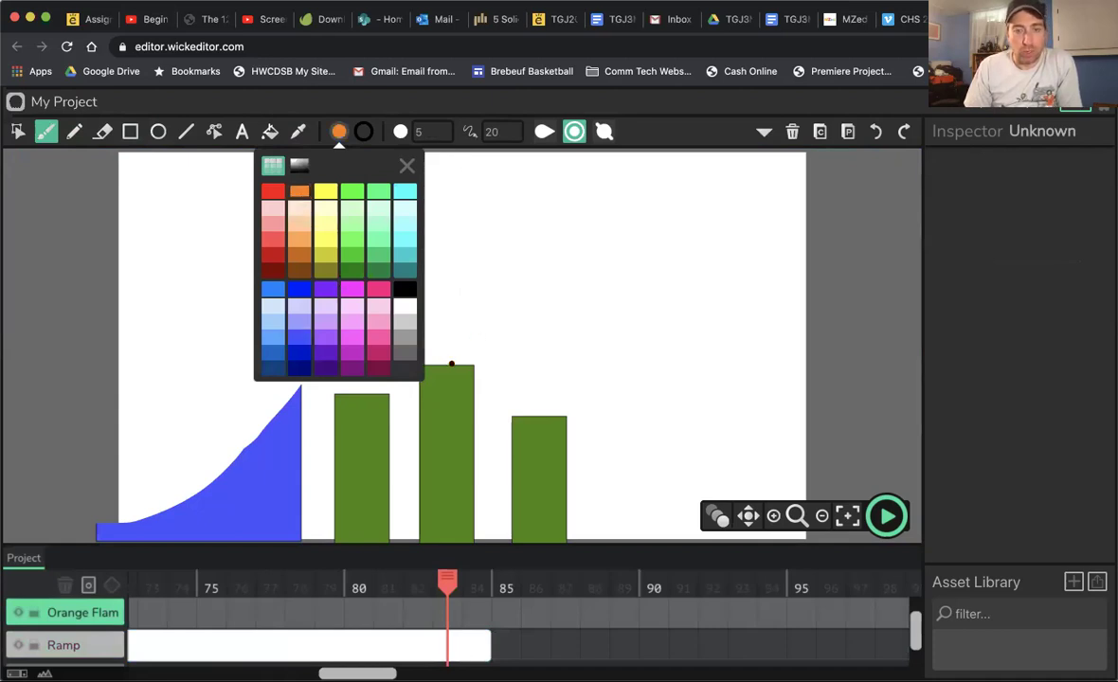
mouse_move(470, 354)
mouse_down()
mouse_move(478, 310)
mouse_move(456, 275)
mouse_up()
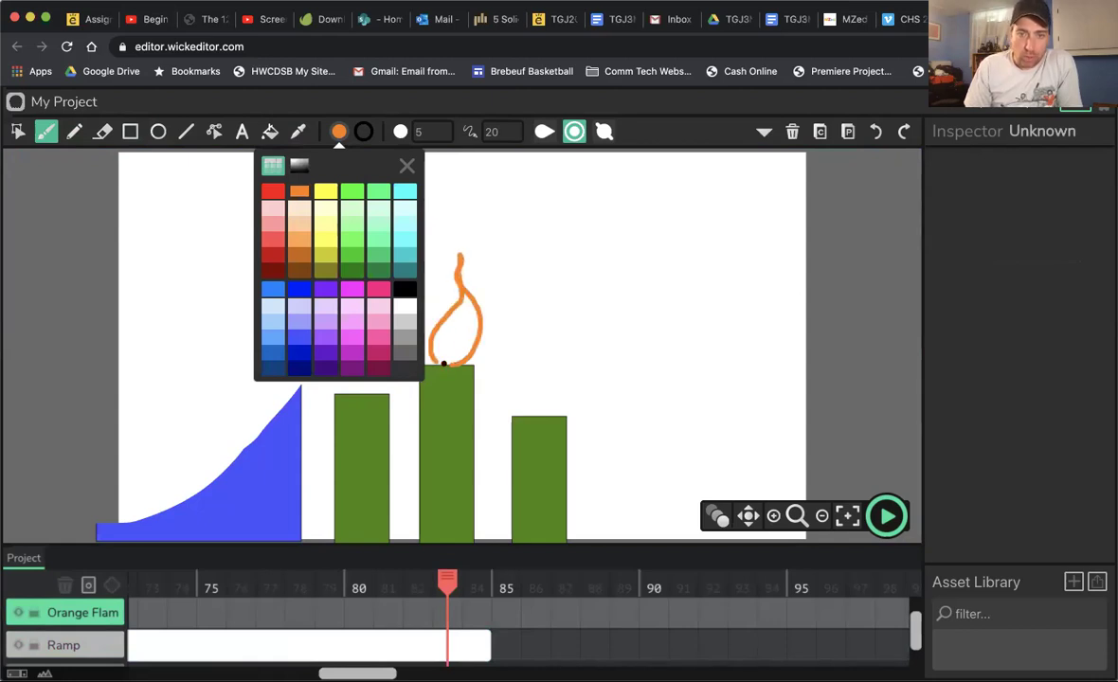
drag(444, 364, 446, 364)
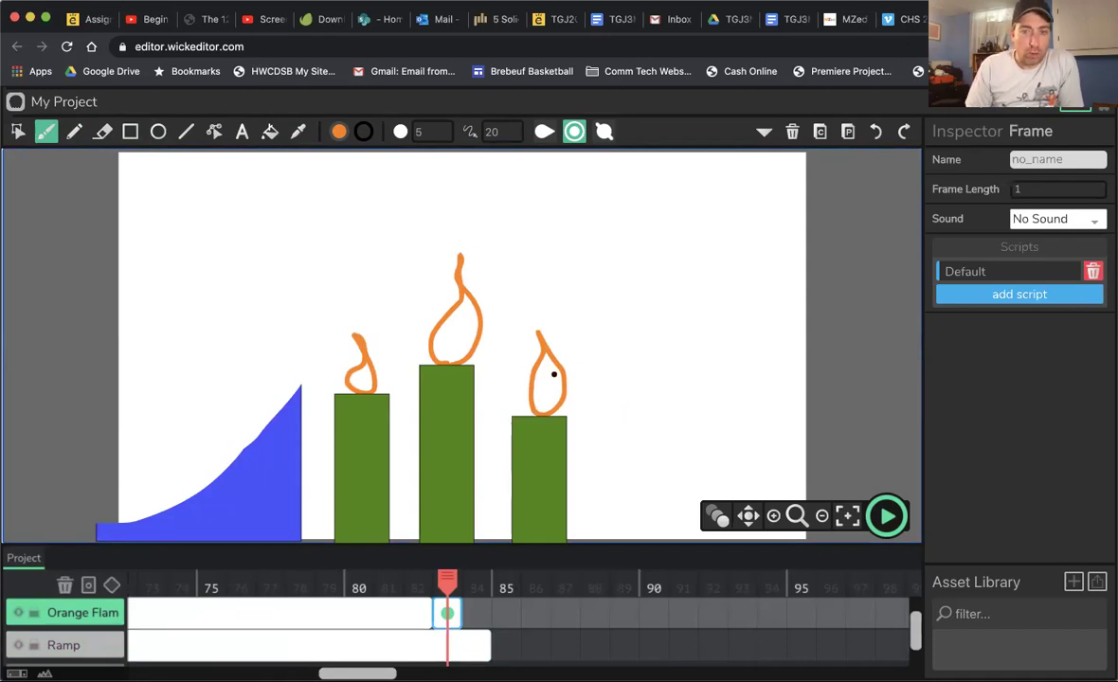
Add a new layer below Ramp and name it Pool
scroll(158, 414, down, 2)
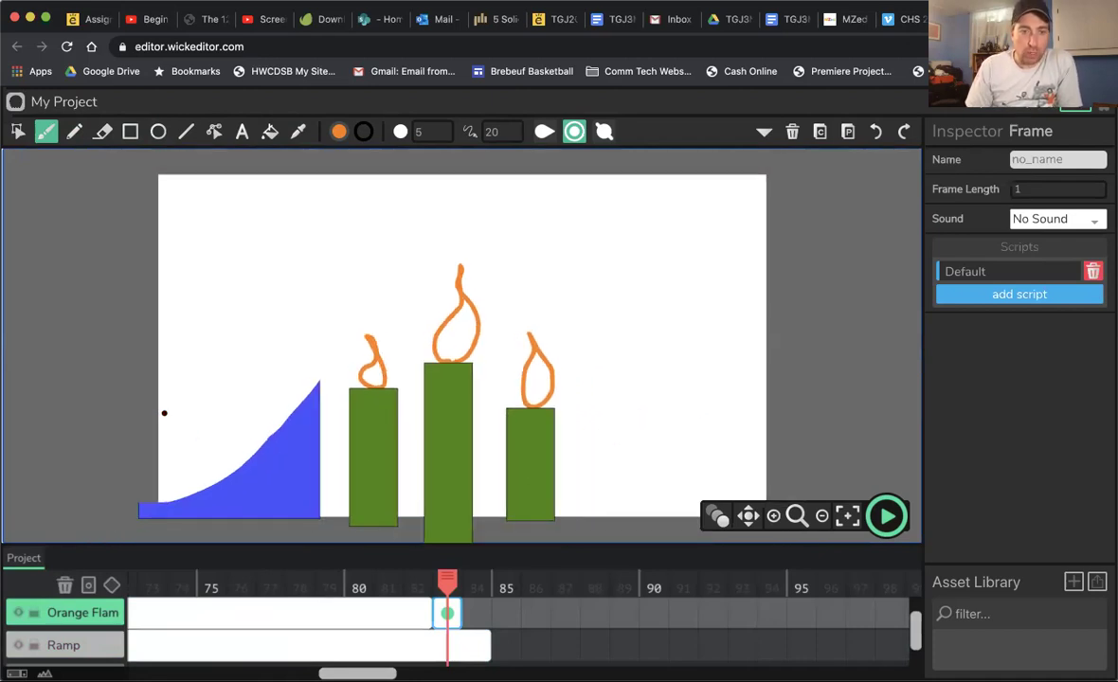
scroll(76, 644, down, 1)
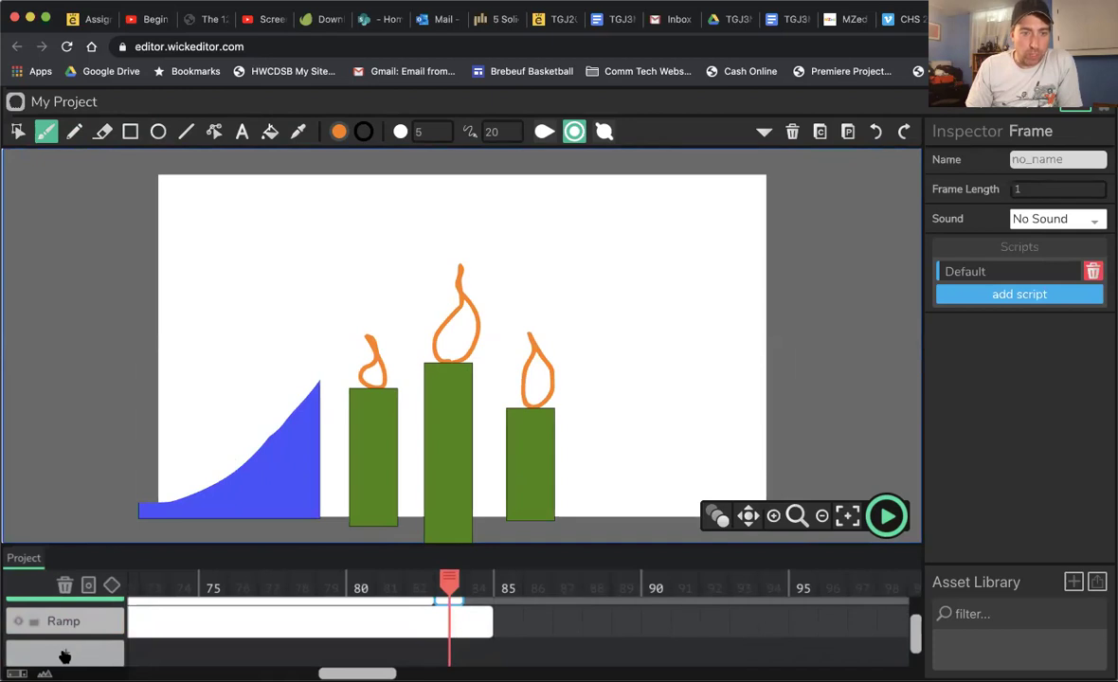
click(64, 655)
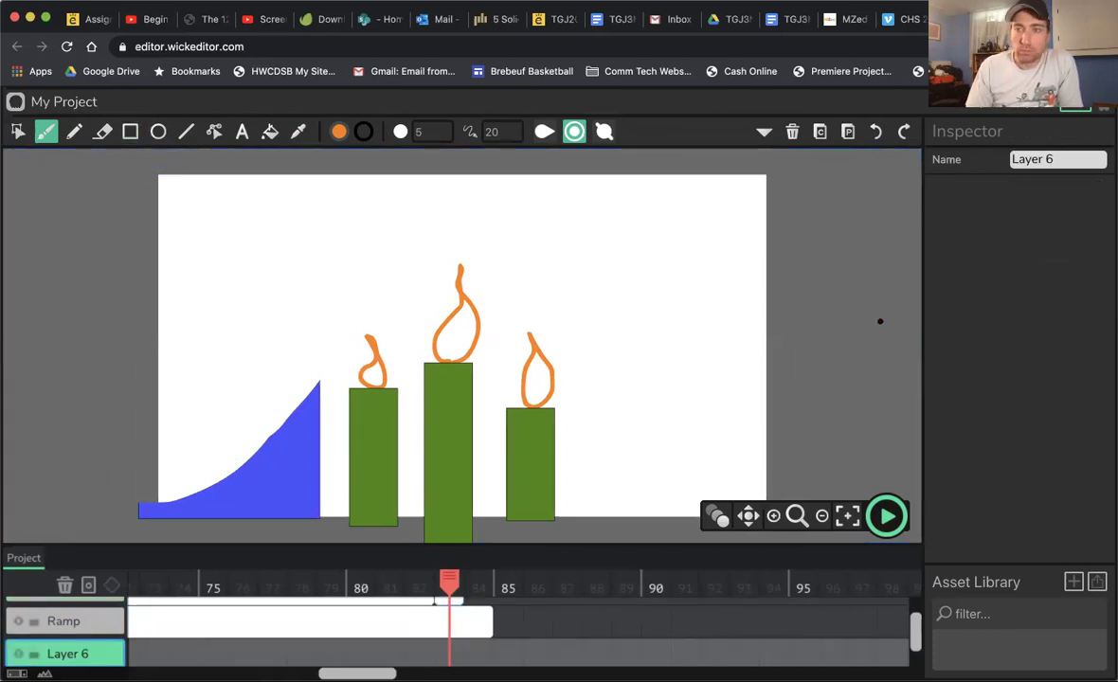
drag(1051, 158, 898, 151)
text(Pool)
key(Return)
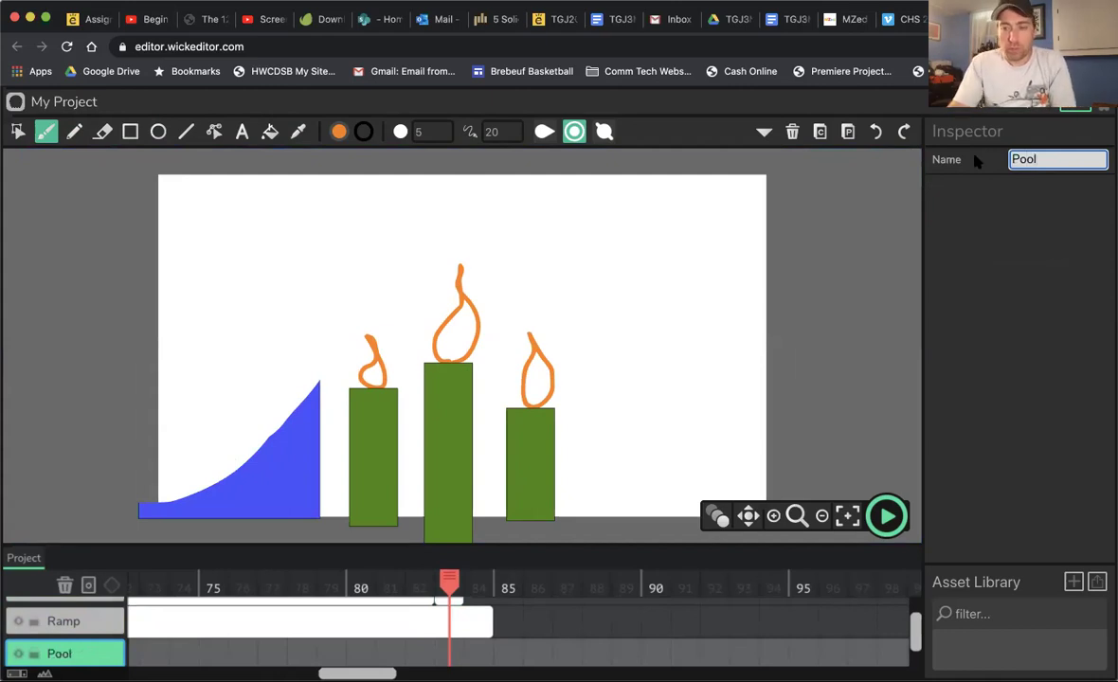
Draw a light yellow rectangle right of the candles on frame 83 of the Pool layer for the pool's wall
click(131, 134)
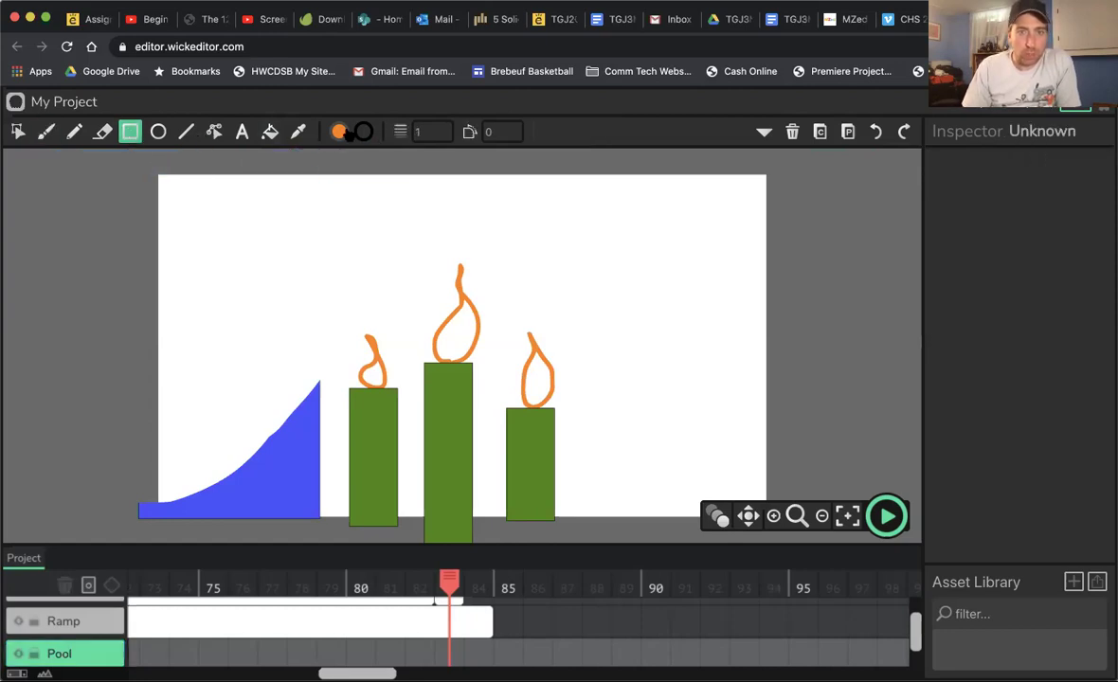
click(339, 133)
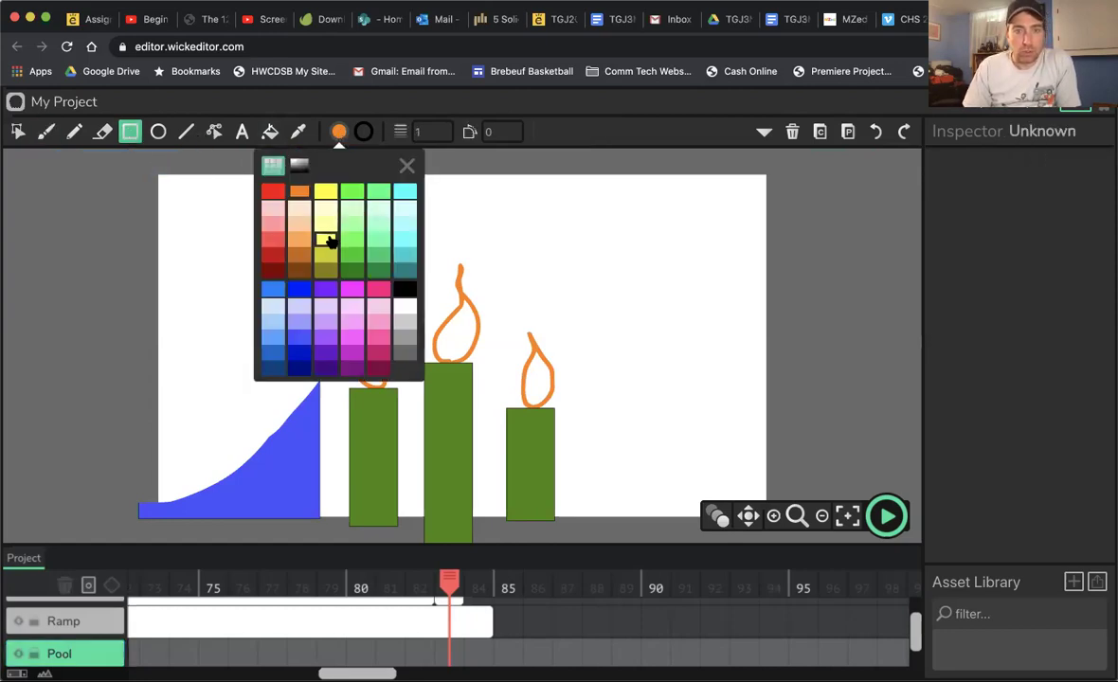
click(327, 241)
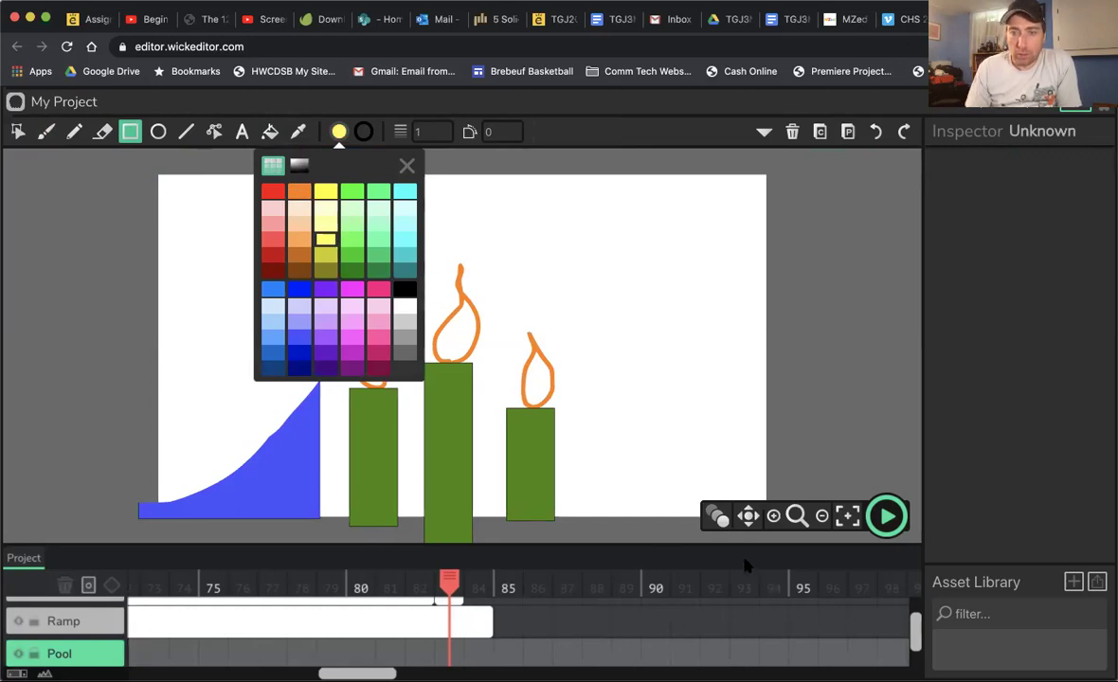
drag(609, 519, 755, 441)
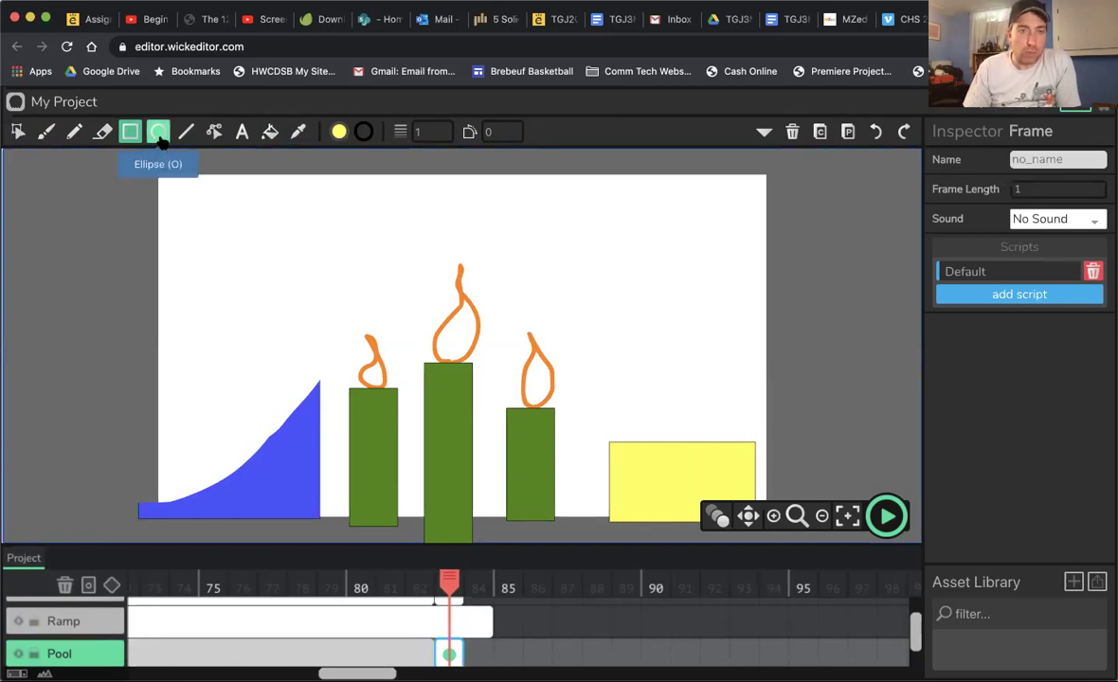
Draw a blue ellipse over the top edge of the yellow rectangle as the pool's water surface
click(160, 134)
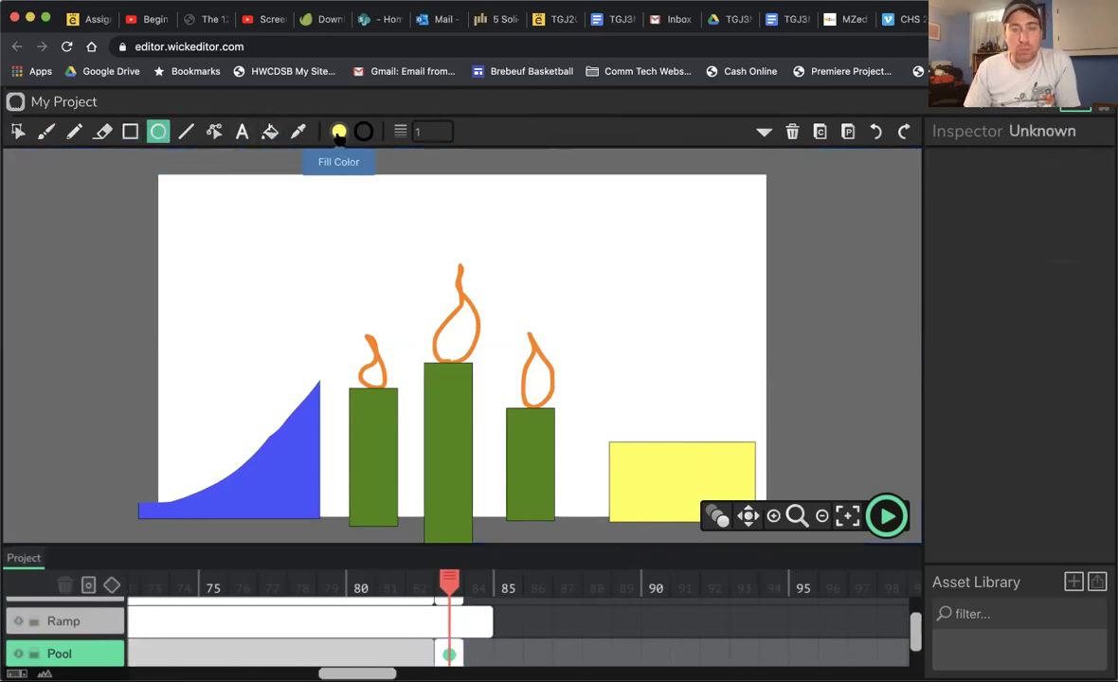
click(338, 134)
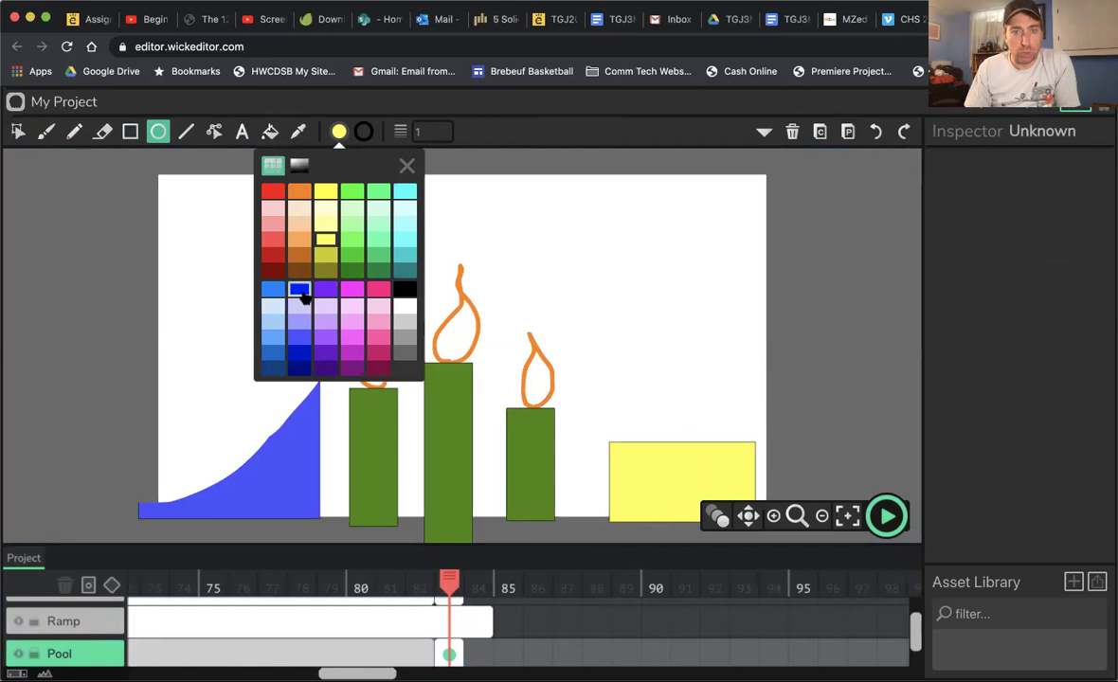
click(301, 294)
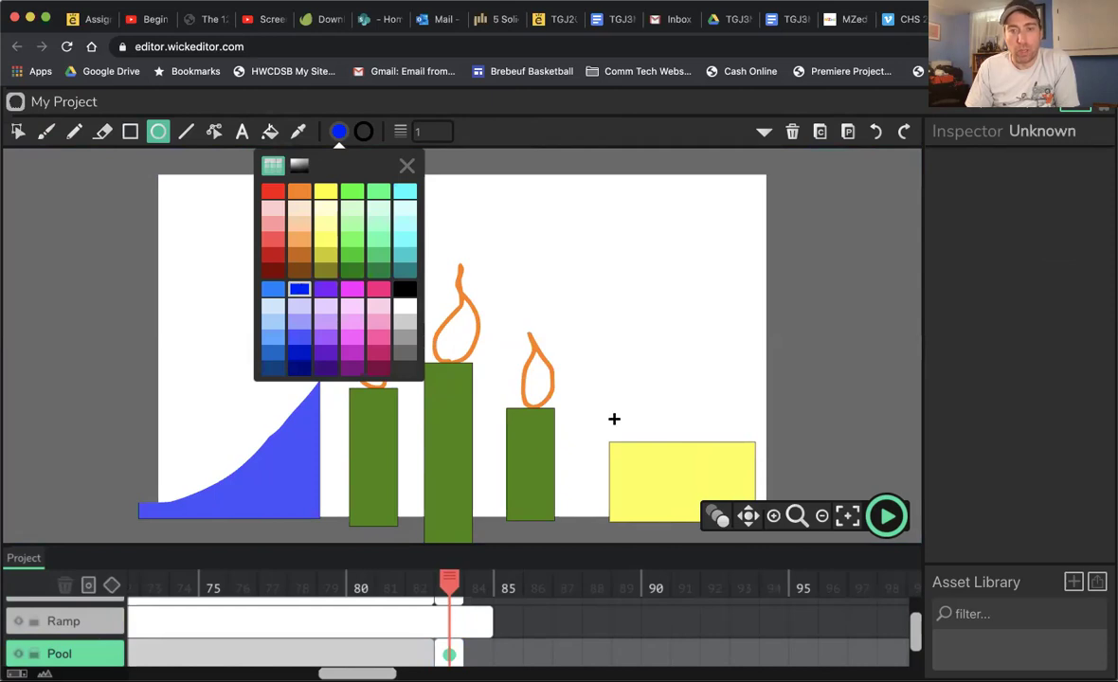
drag(611, 415, 754, 466)
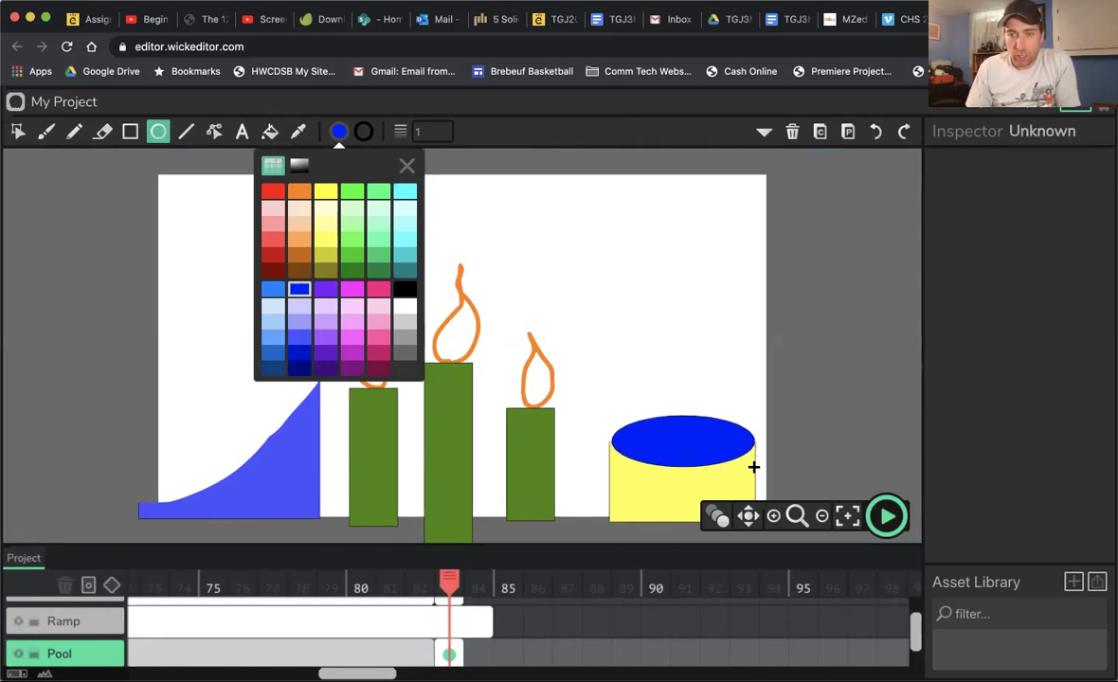
Widen the blue water ellipse to about 304 and flatten its height to about 77
click(17, 133)
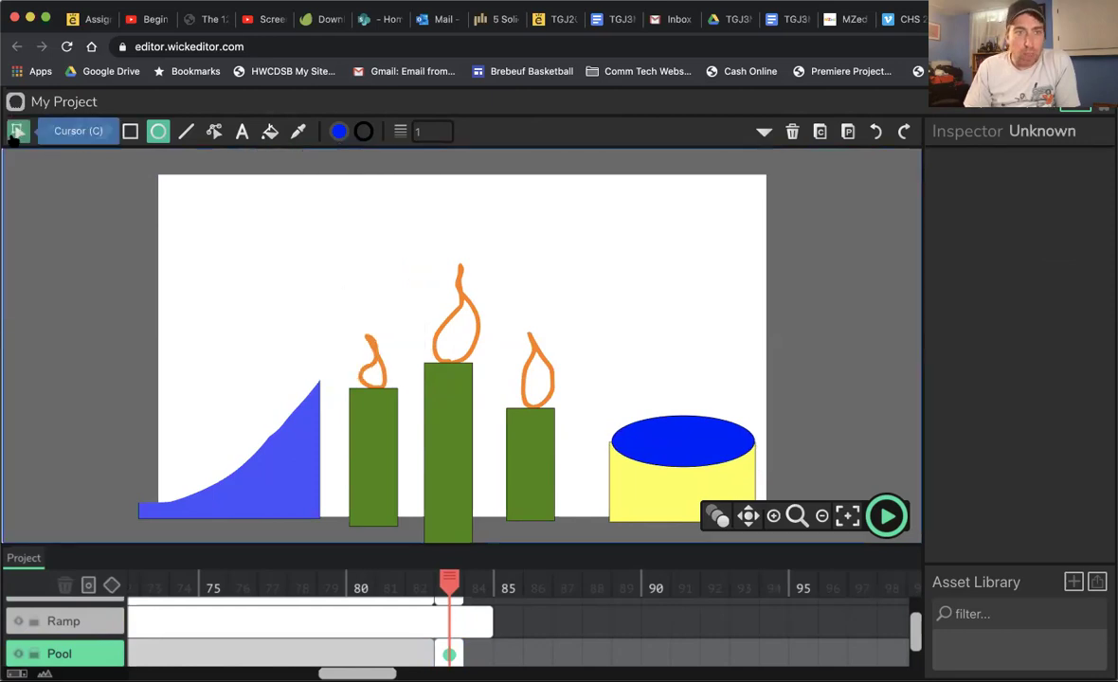
click(631, 441)
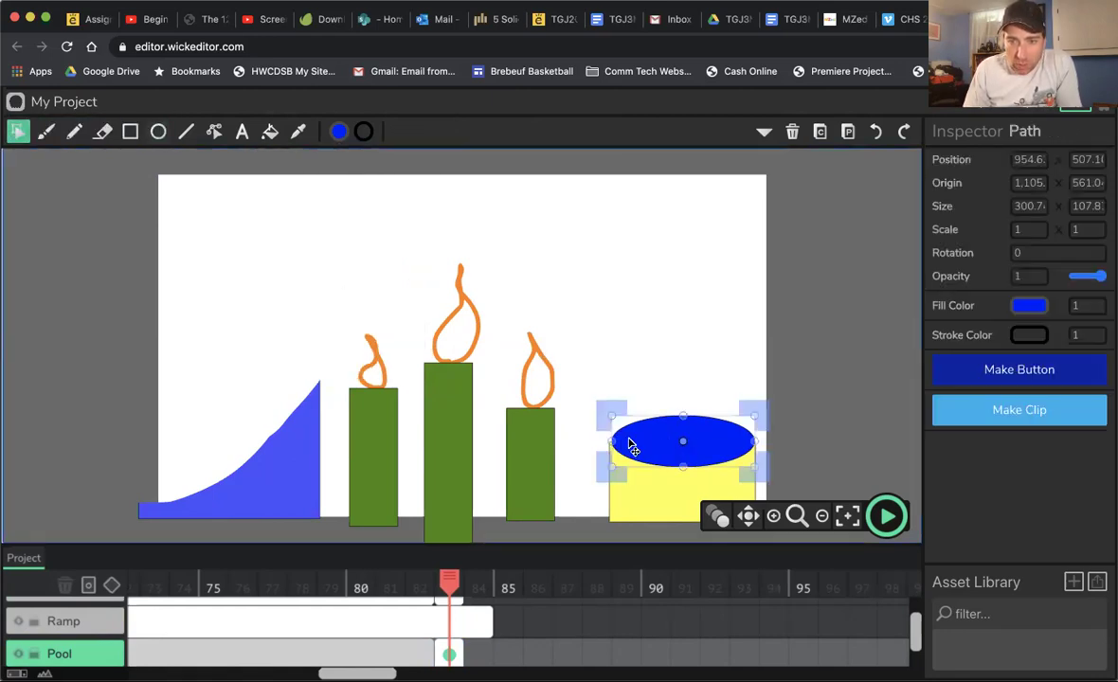
drag(612, 441, 606, 442)
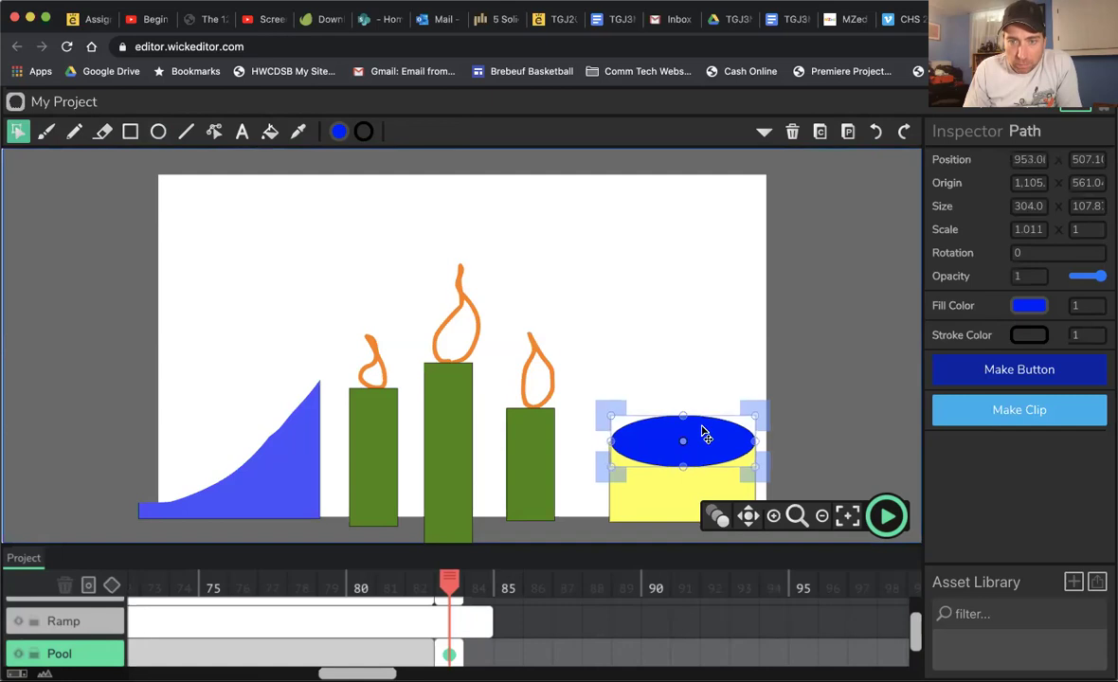
drag(682, 464, 685, 458)
click(630, 357)
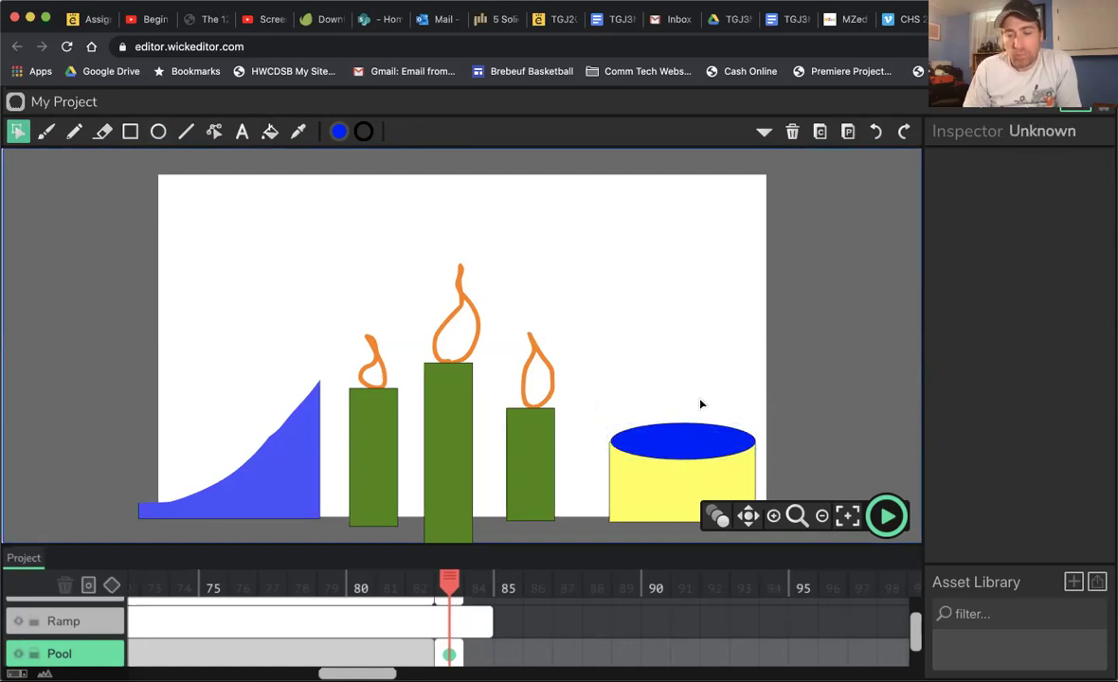
Widen the water ellipse to about 307 and nudge it one unit left and one unit down onto the pool wall
click(626, 453)
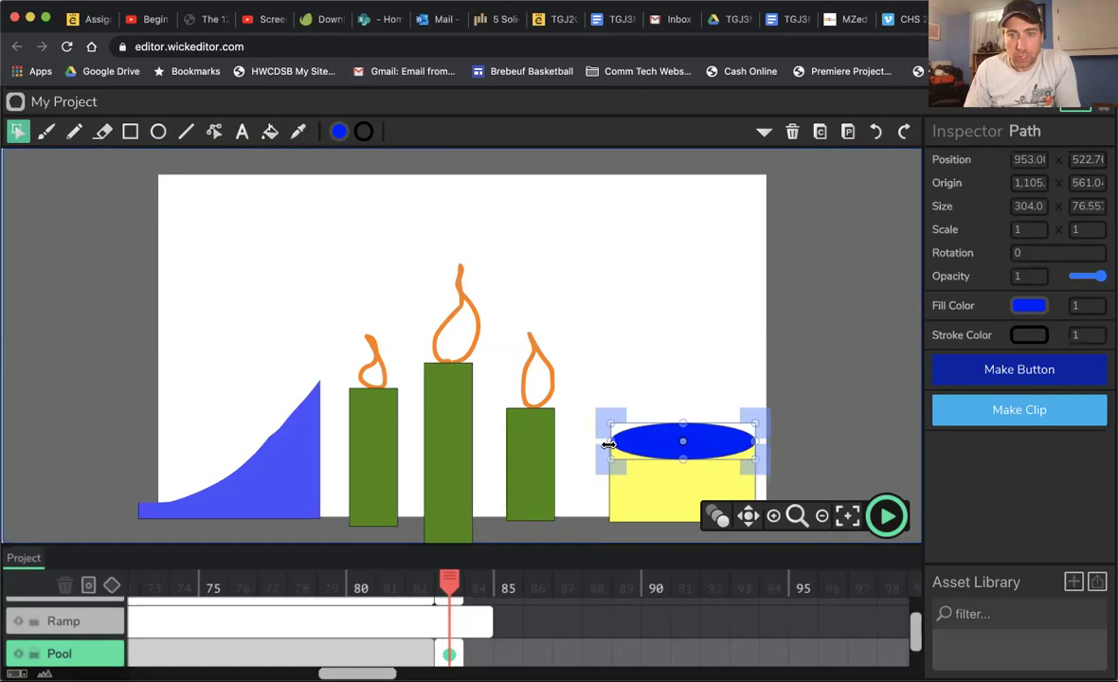
drag(607, 445, 604, 445)
click(621, 349)
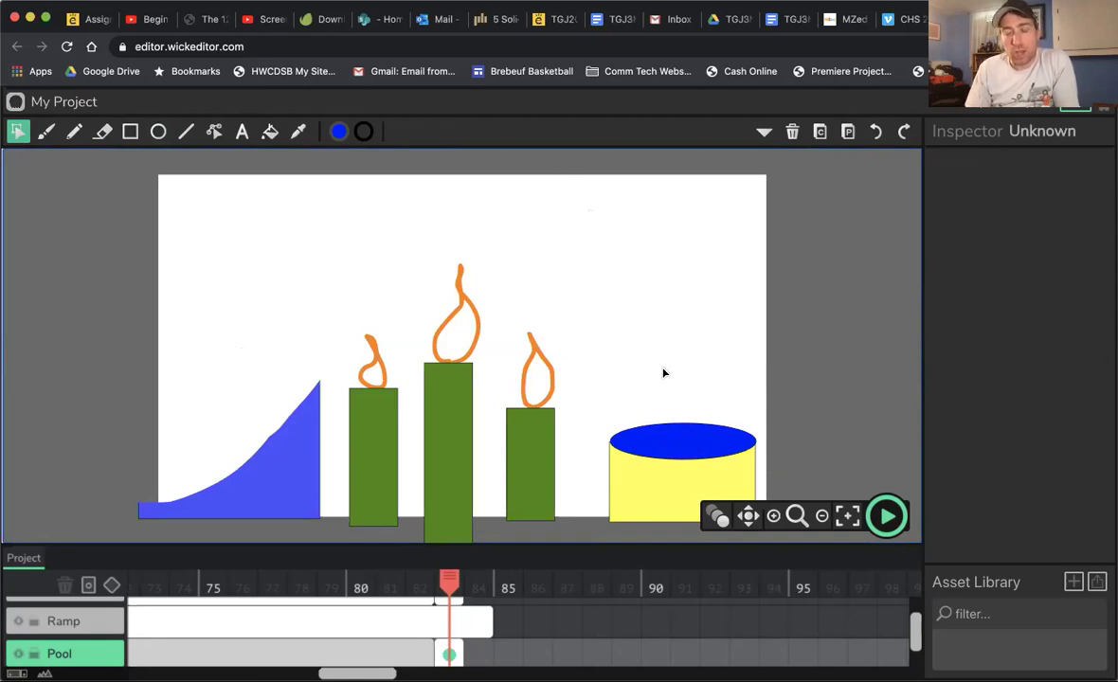
click(706, 452)
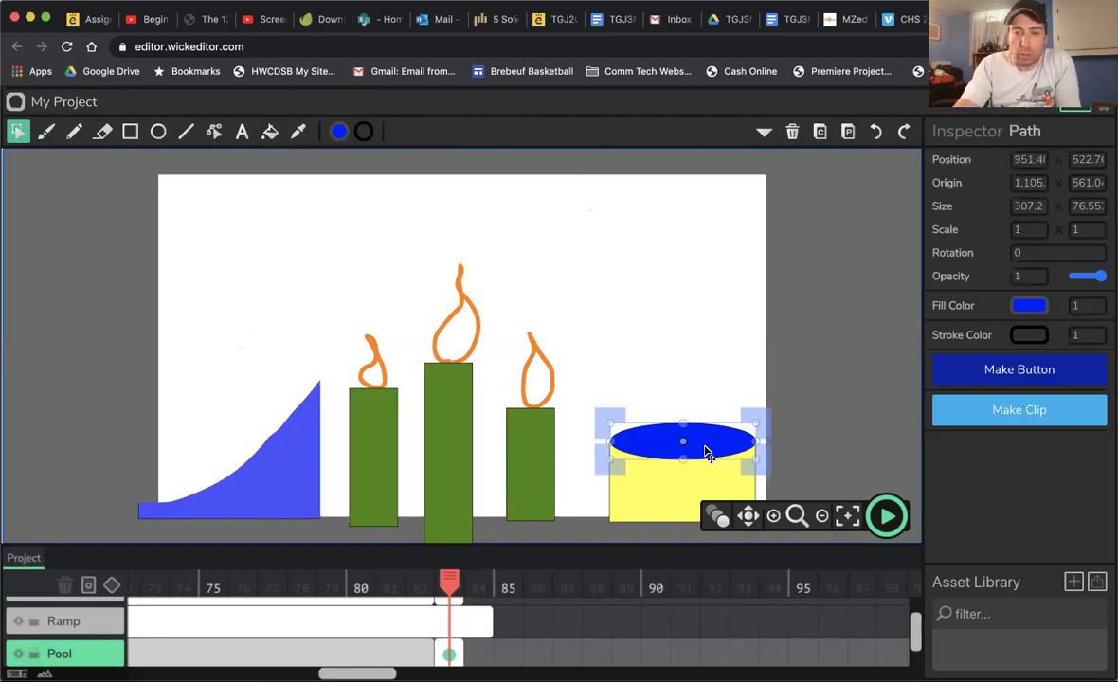
key(Left)
key(Down)
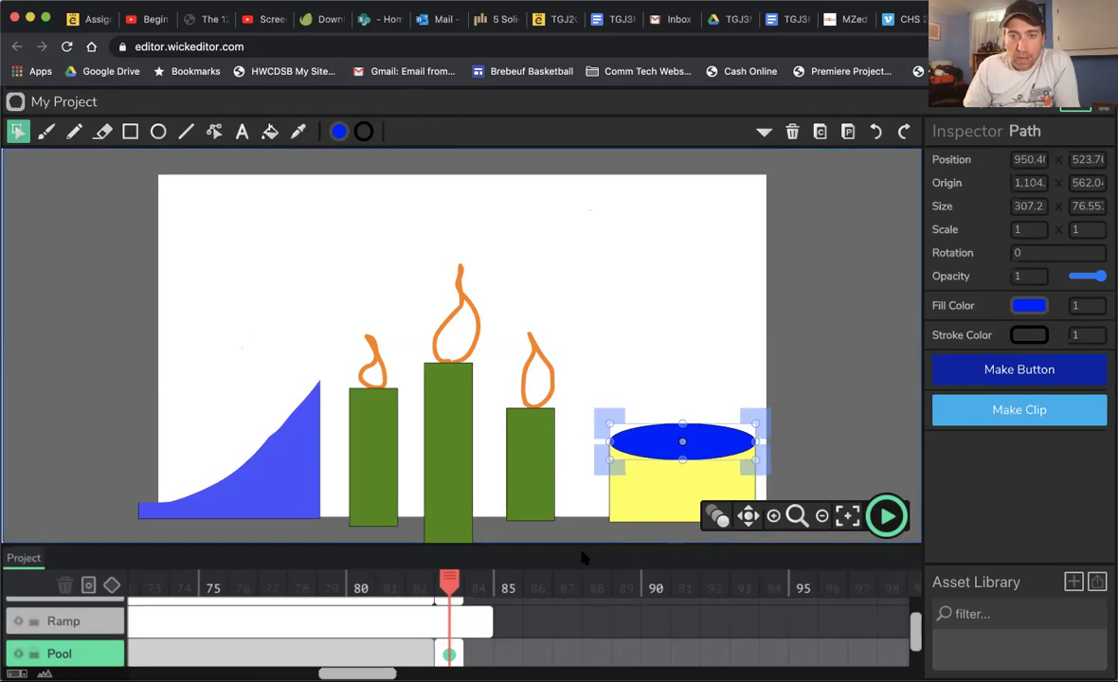
Extend the Pool layer's frame 83 back to frame 1 and scrub the timeline to check the pool
click(476, 583)
click(449, 584)
click(456, 654)
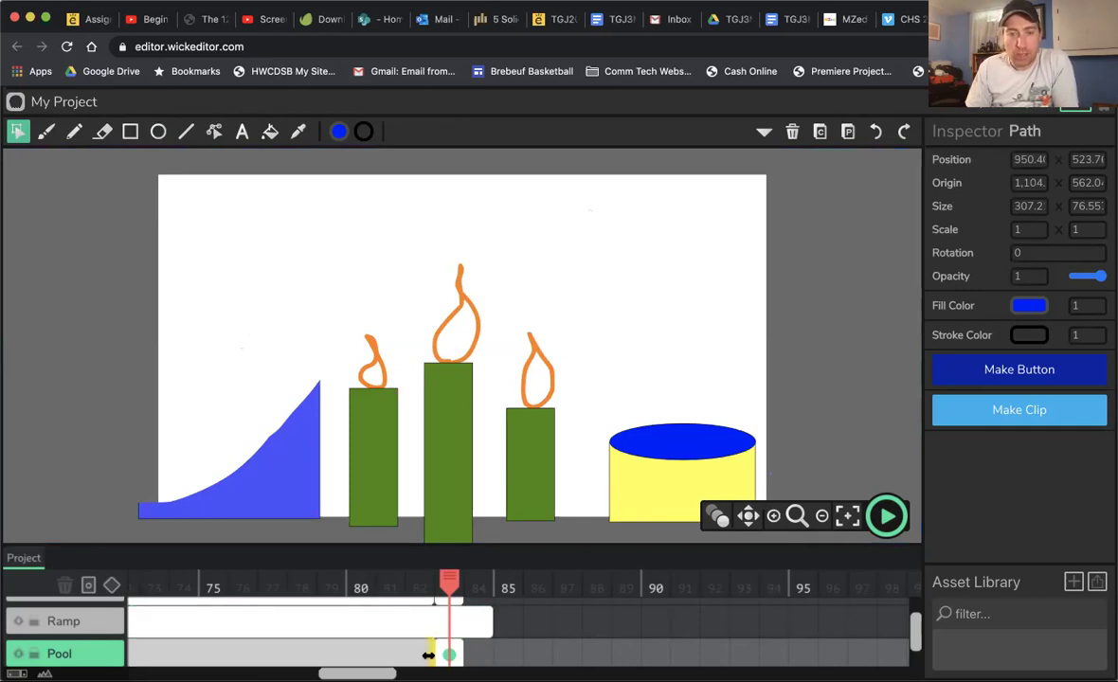
drag(436, 653, 5, 648)
drag(164, 587, 384, 595)
mouse_move(260, 595)
mouse_down()
mouse_move(200, 591)
mouse_move(316, 591)
mouse_move(171, 584)
mouse_move(260, 584)
mouse_up()
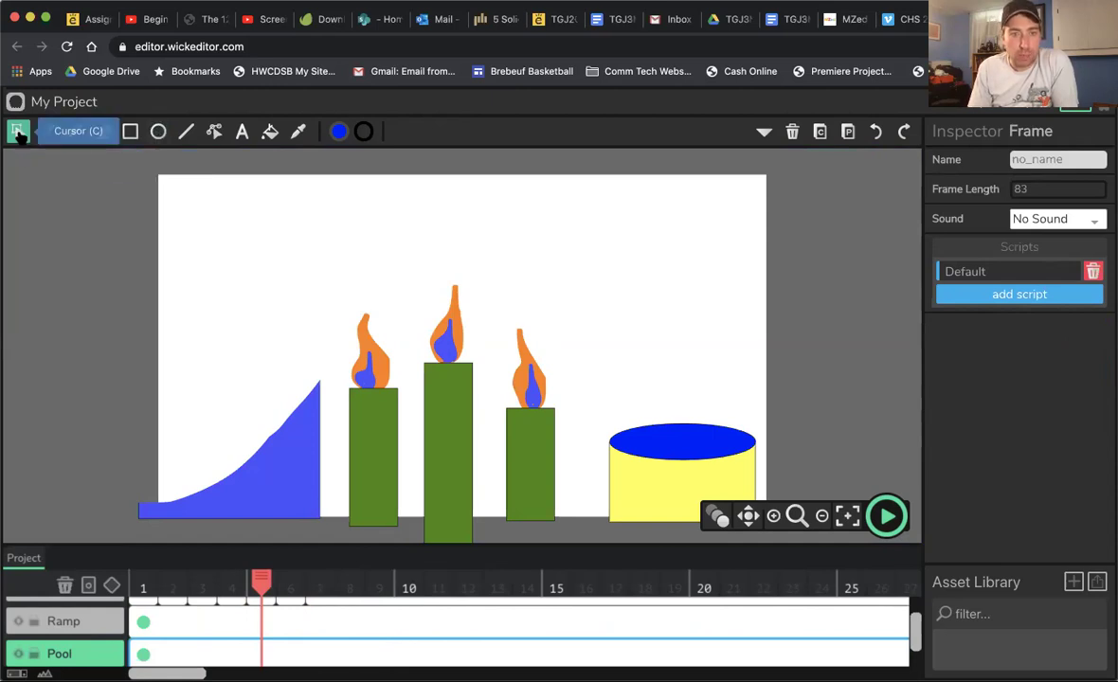
Add a blank frame at frame 19 of the Blue Flame layer
drag(417, 282, 480, 352)
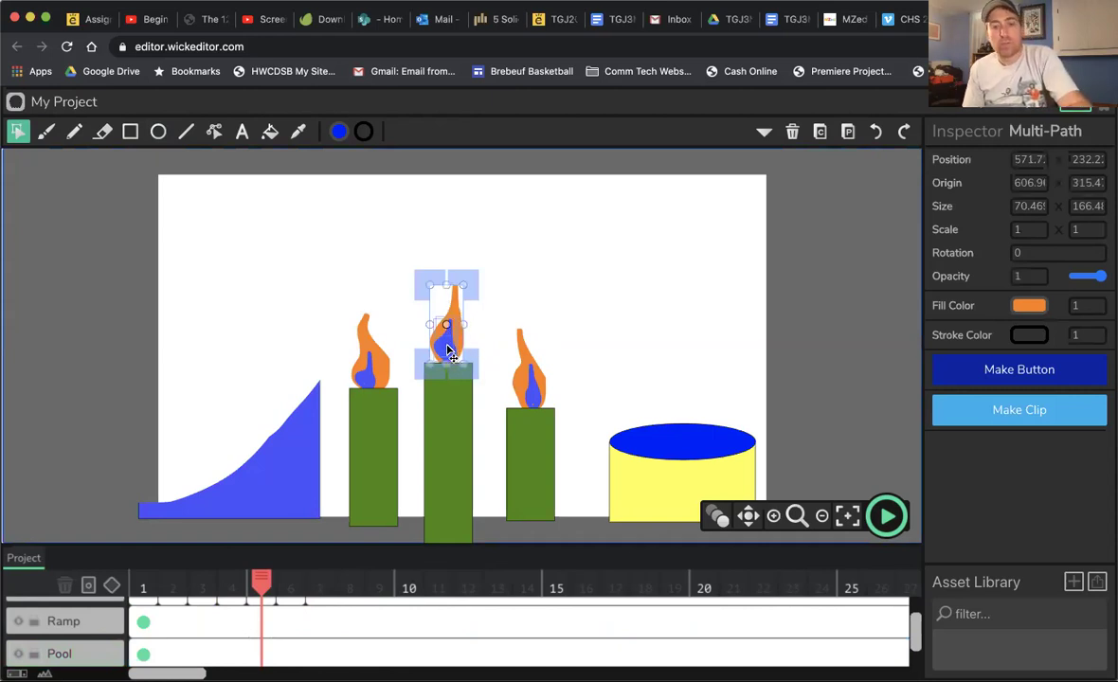
click(497, 583)
click(615, 583)
click(660, 589)
scroll(664, 606, up, 5)
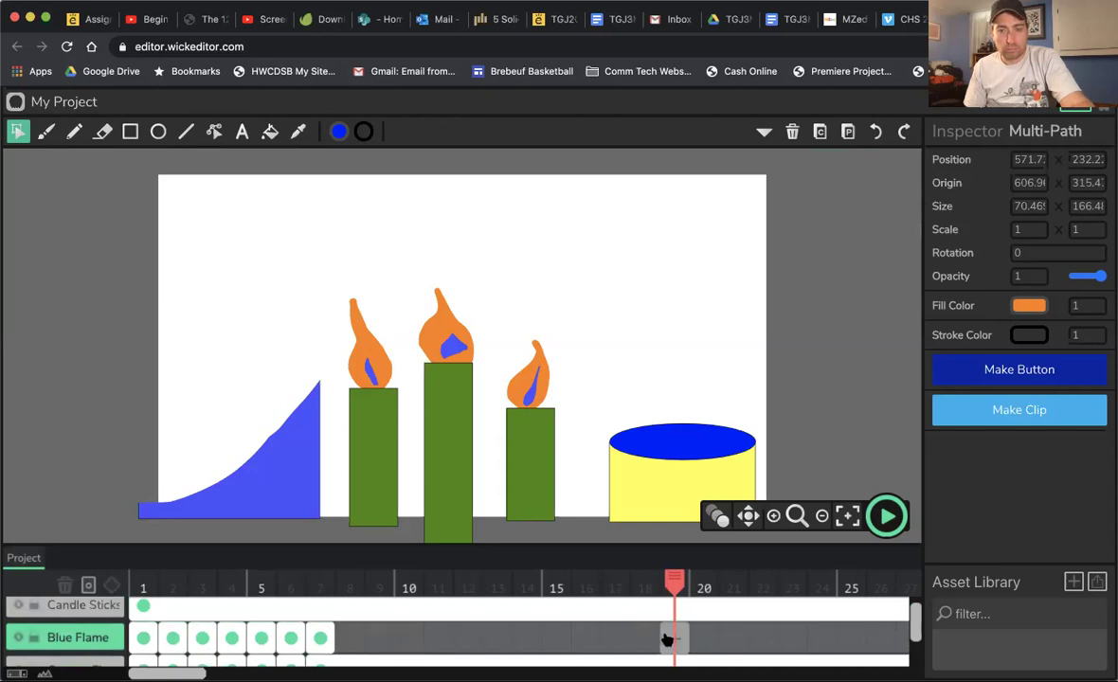
click(666, 636)
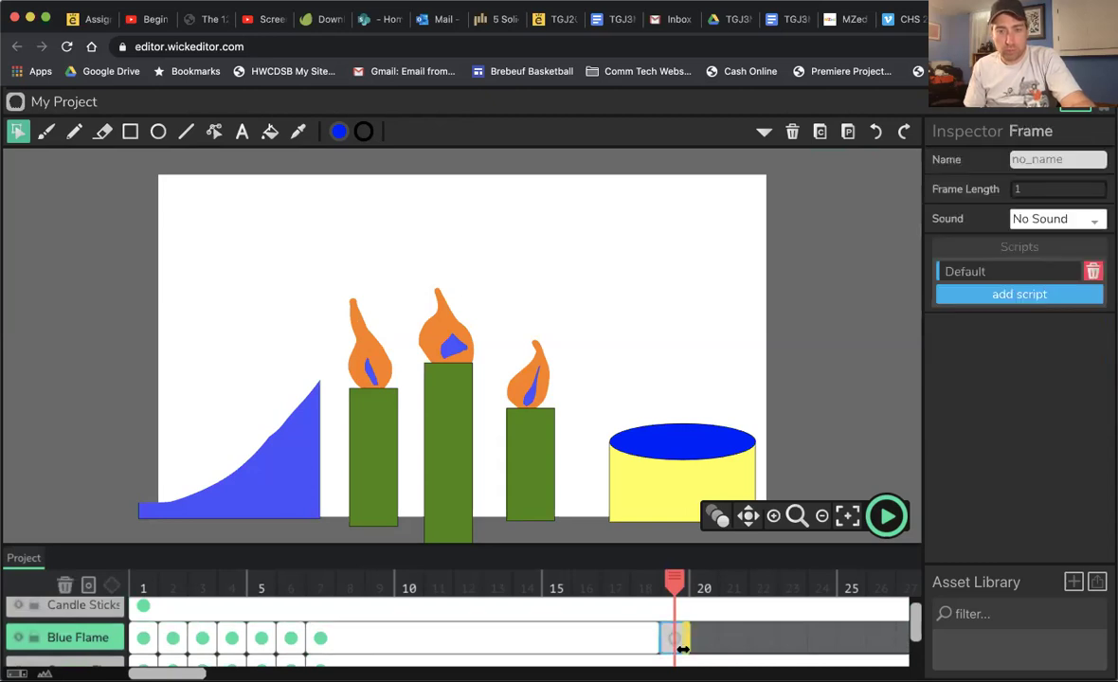
Try to copy the orange flame piece above the middle candle into frame 19 of the Blue Flame layer
scroll(607, 635, up, 1)
scroll(608, 636, down, 5)
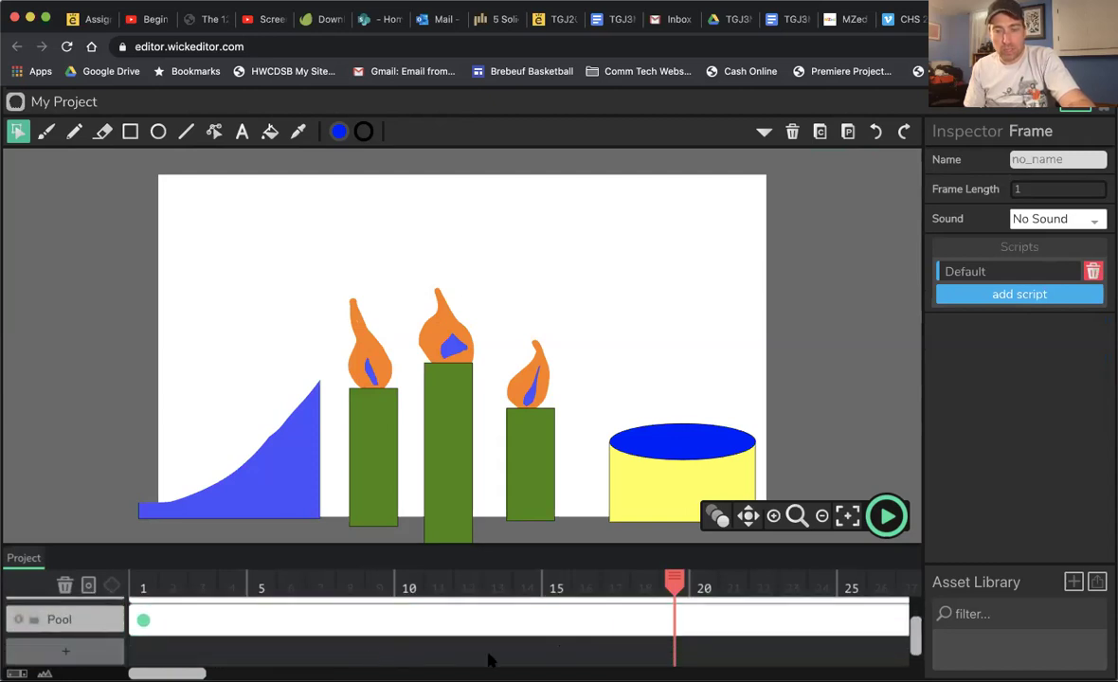
scroll(493, 659, up, 1)
scroll(493, 659, down, 1)
scroll(492, 658, up, 1)
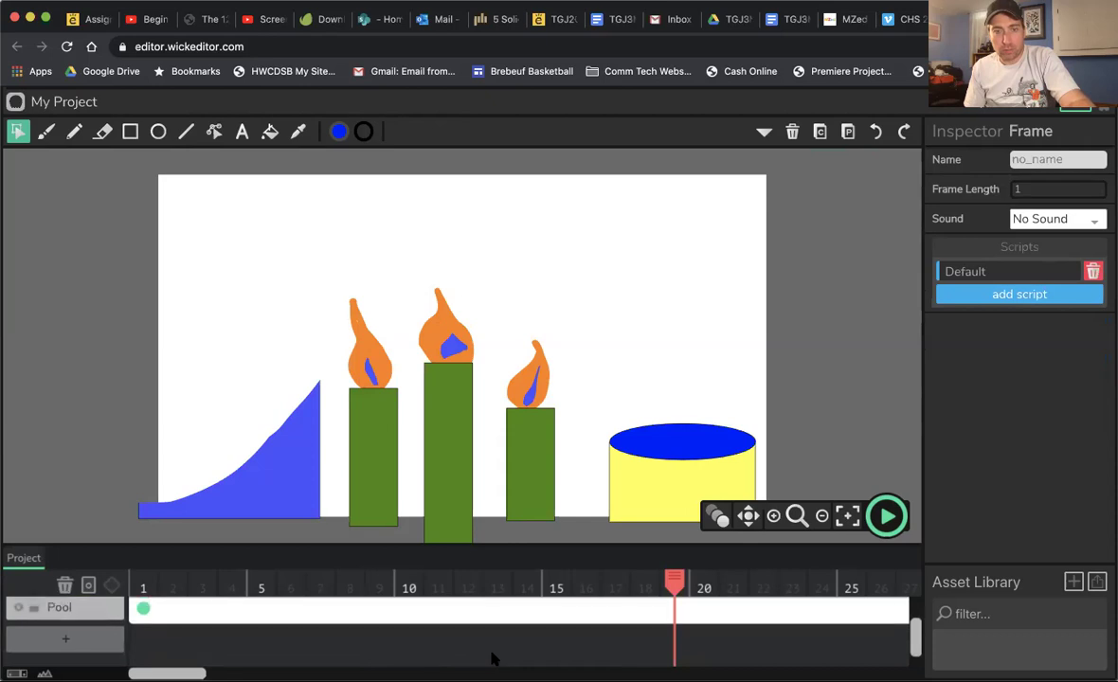
scroll(492, 659, down, 1)
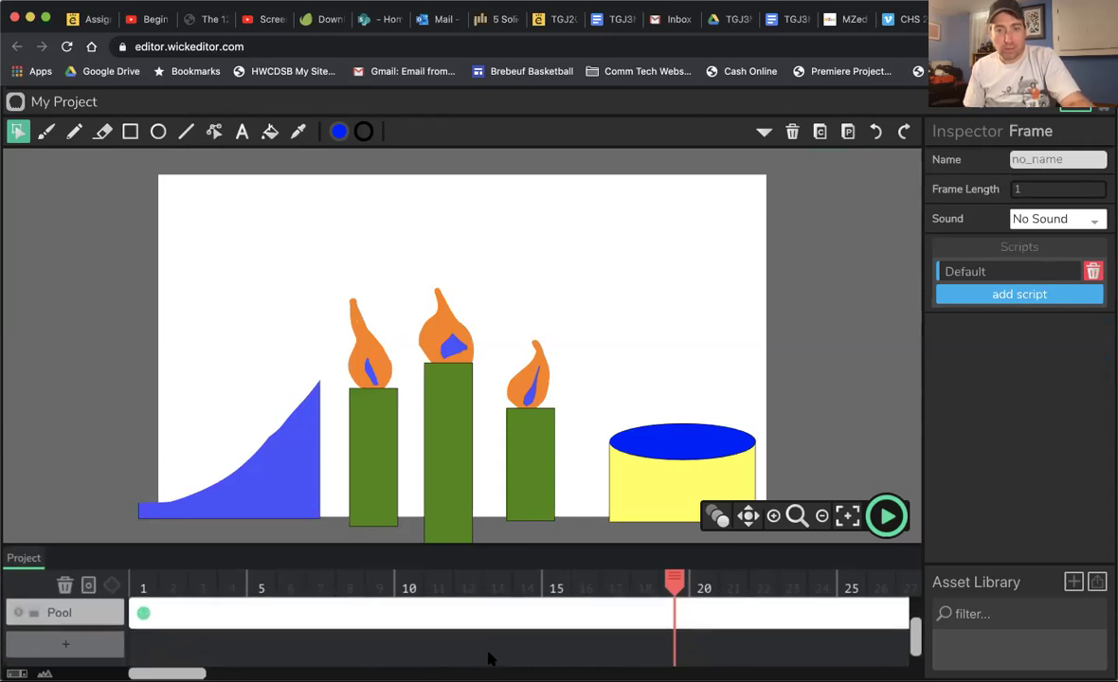
drag(480, 309, 504, 340)
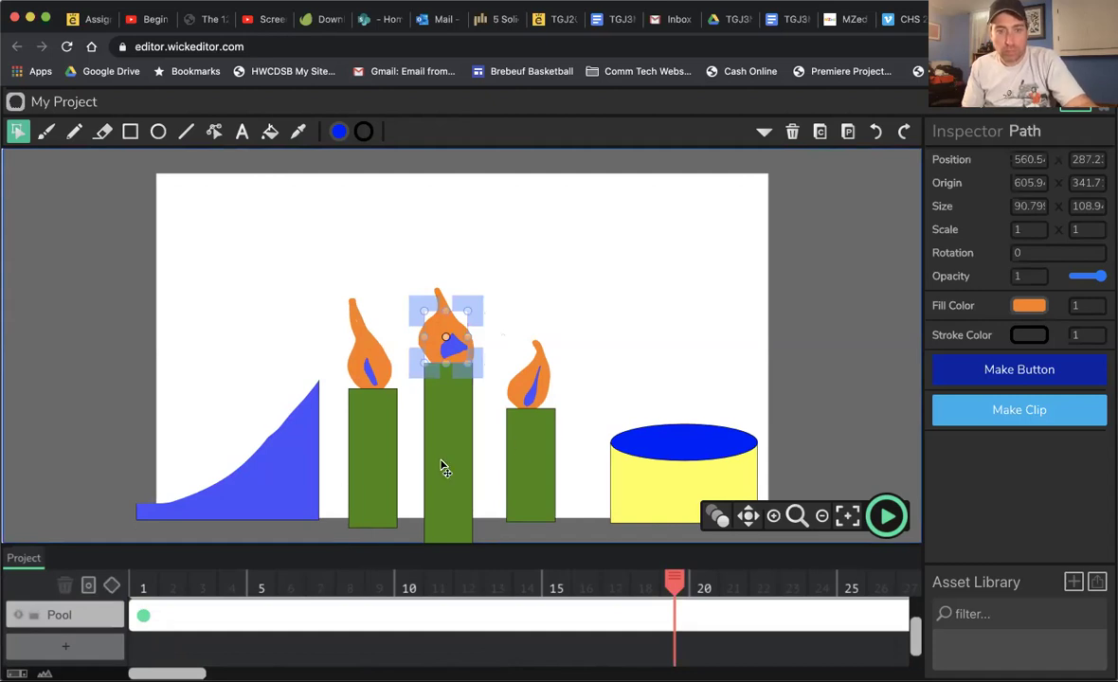
scroll(361, 600, up, 3)
scroll(361, 600, down, 1)
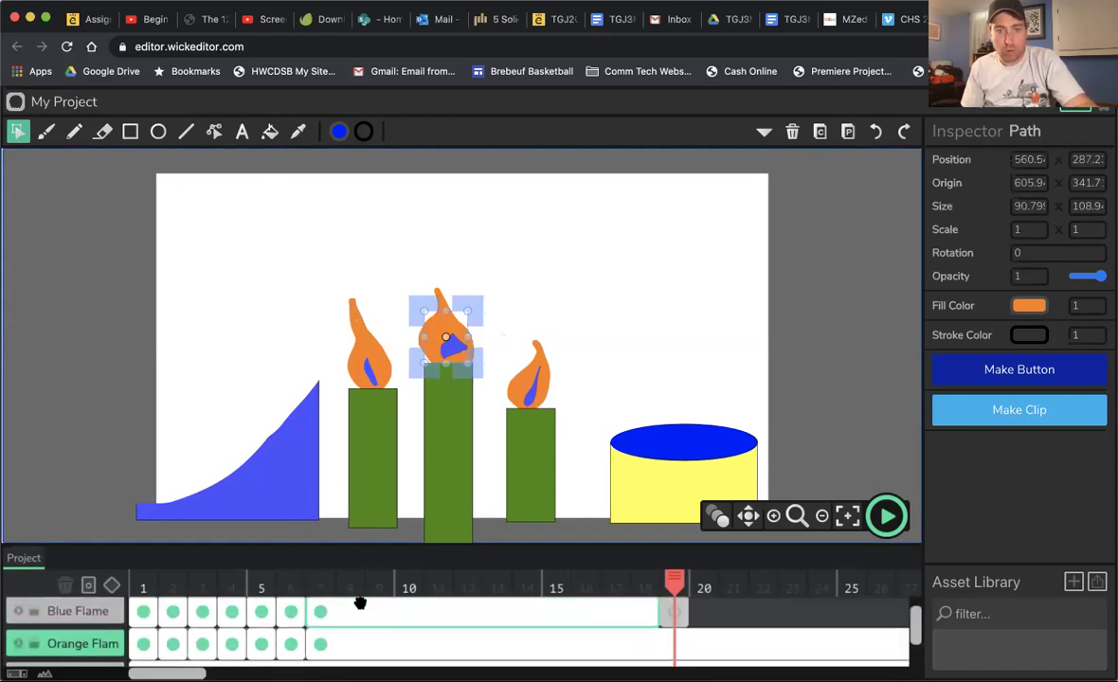
click(671, 615)
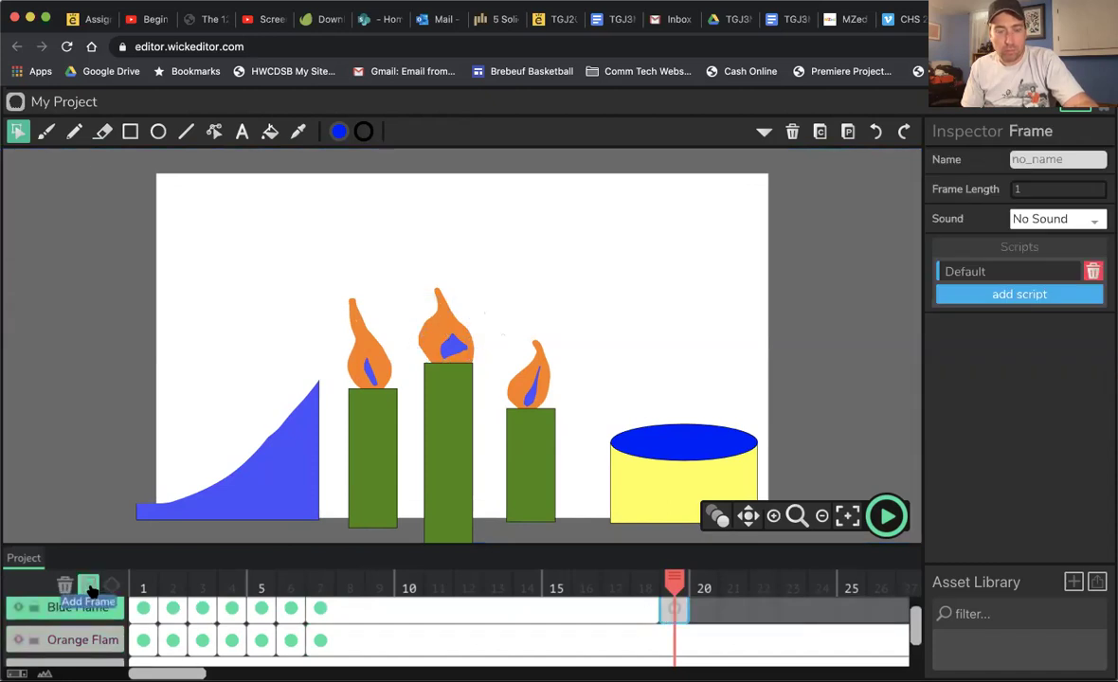
key(ctrl+v)
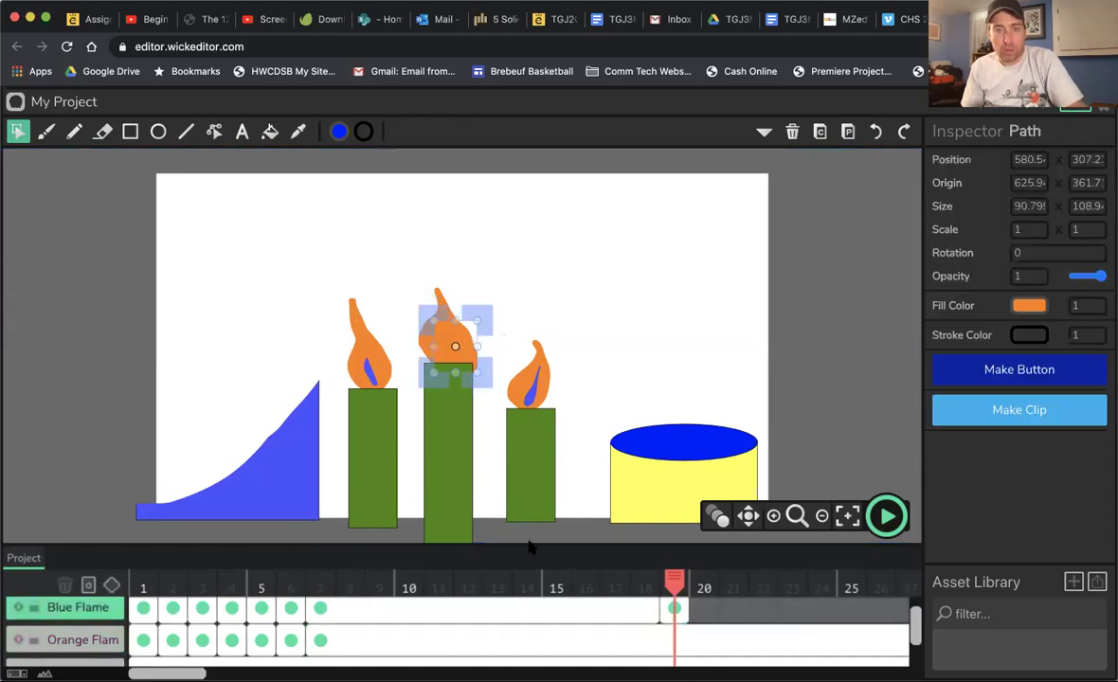
drag(673, 584, 701, 584)
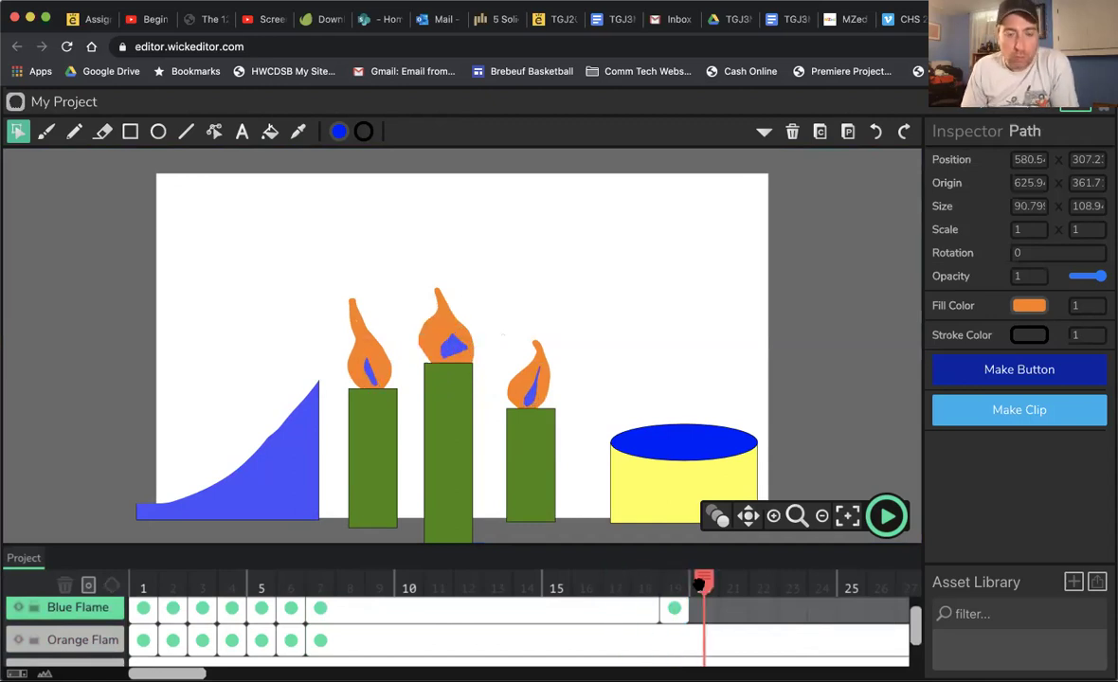
click(674, 607)
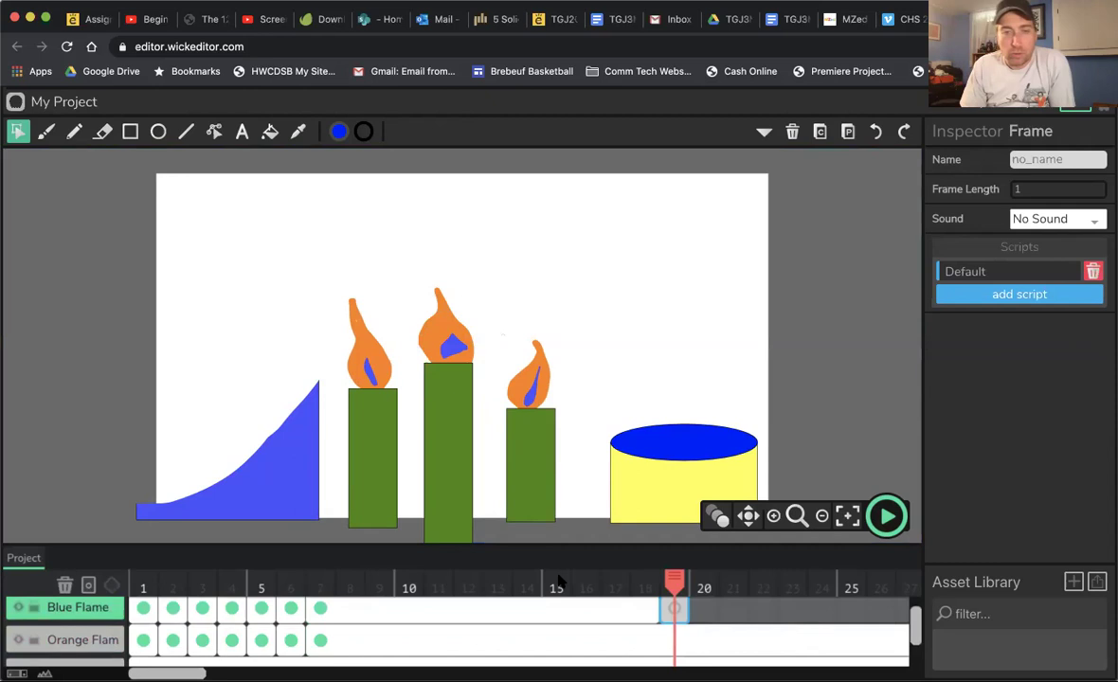
Try to shorten the Blue Flame layer's last drawn frame so that it covers only frame 7
drag(591, 588, 556, 583)
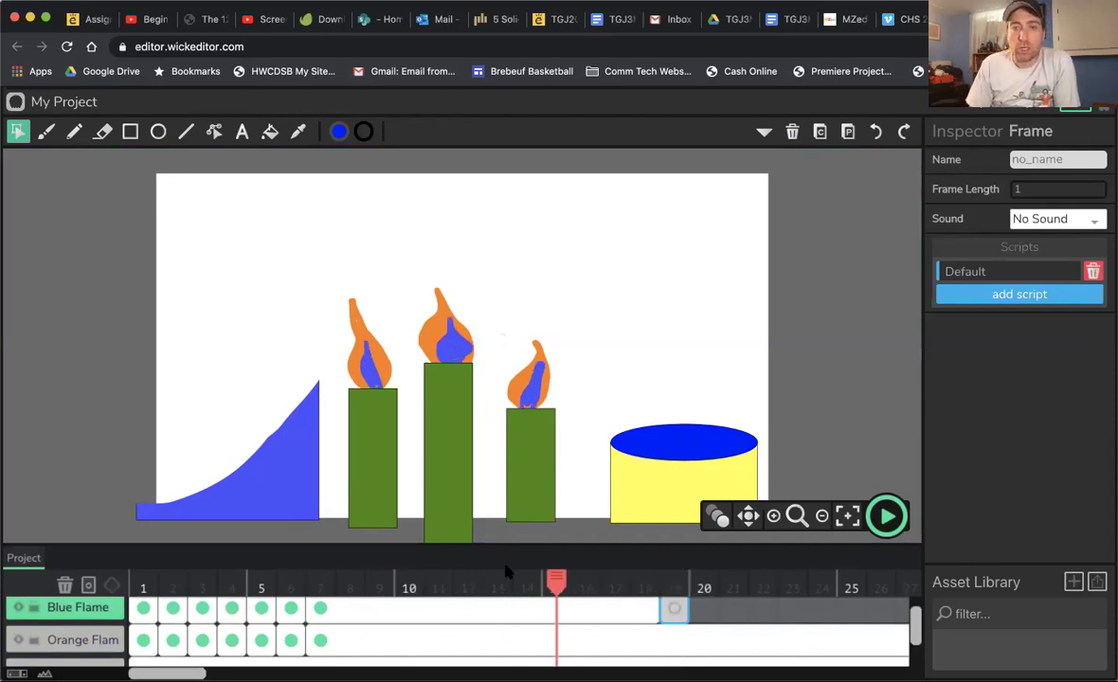
click(320, 584)
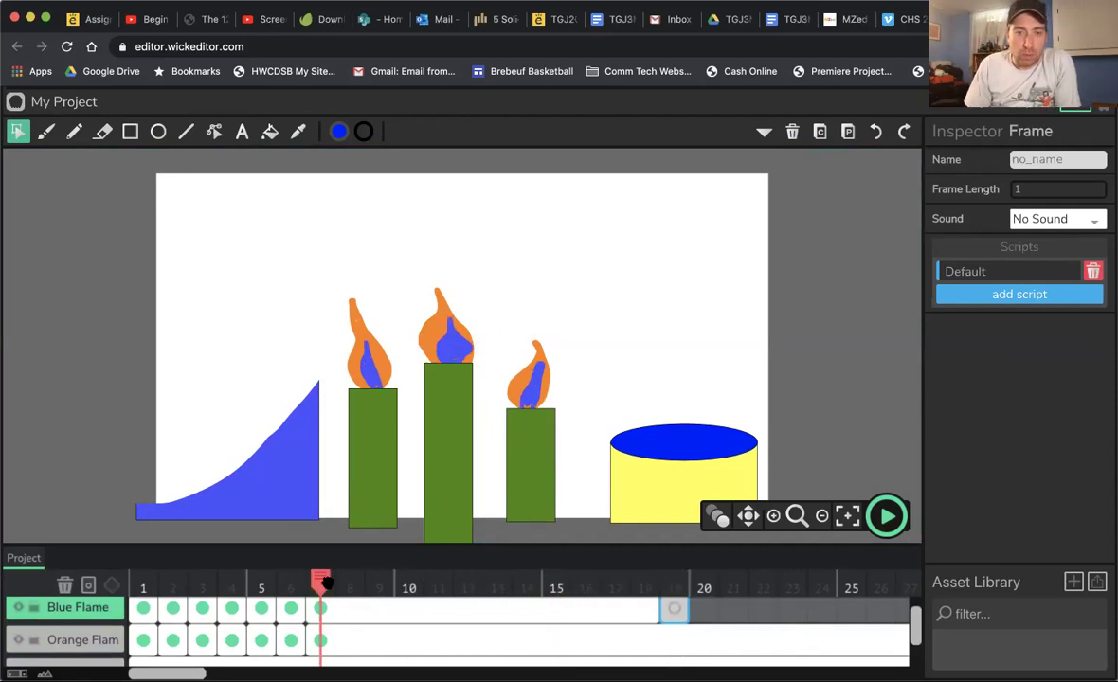
scroll(369, 603, up, 2)
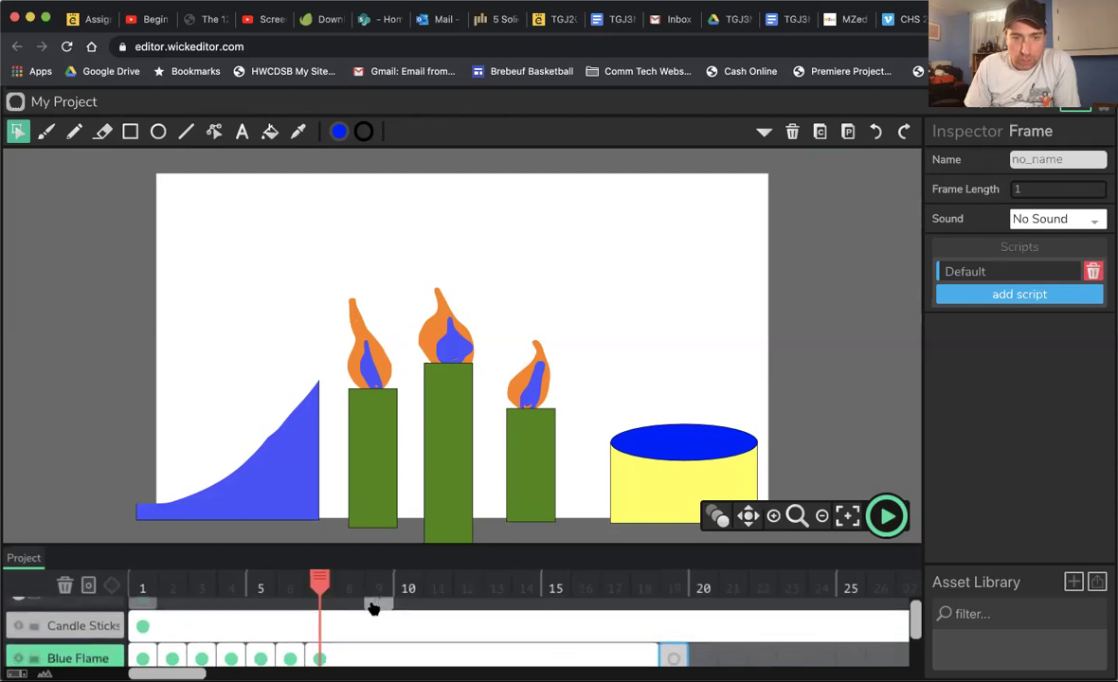
scroll(371, 604, down, 1)
scroll(371, 604, down, 2)
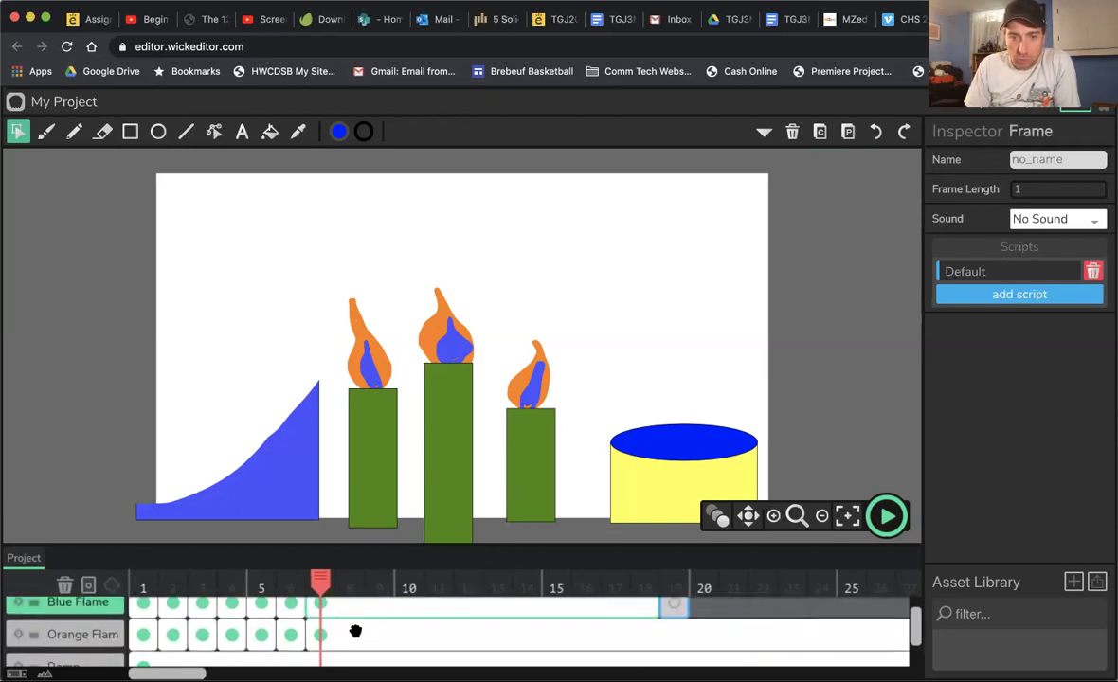
click(660, 612)
drag(657, 612, 339, 608)
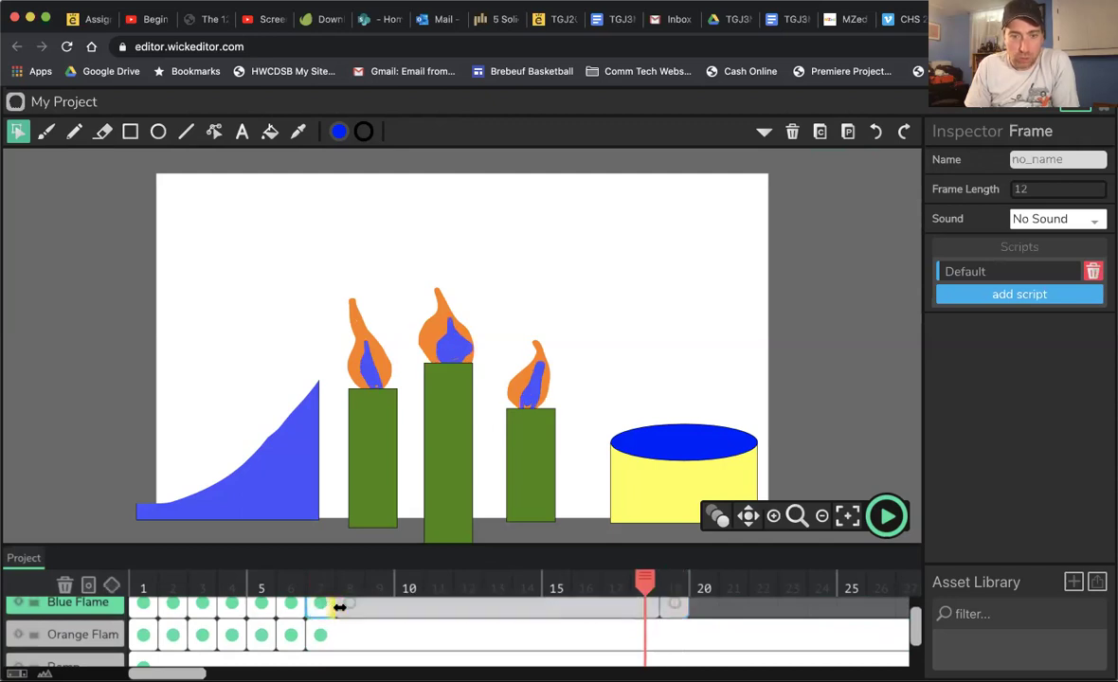
click(407, 584)
click(500, 586)
click(507, 614)
click(550, 615)
key(Delete)
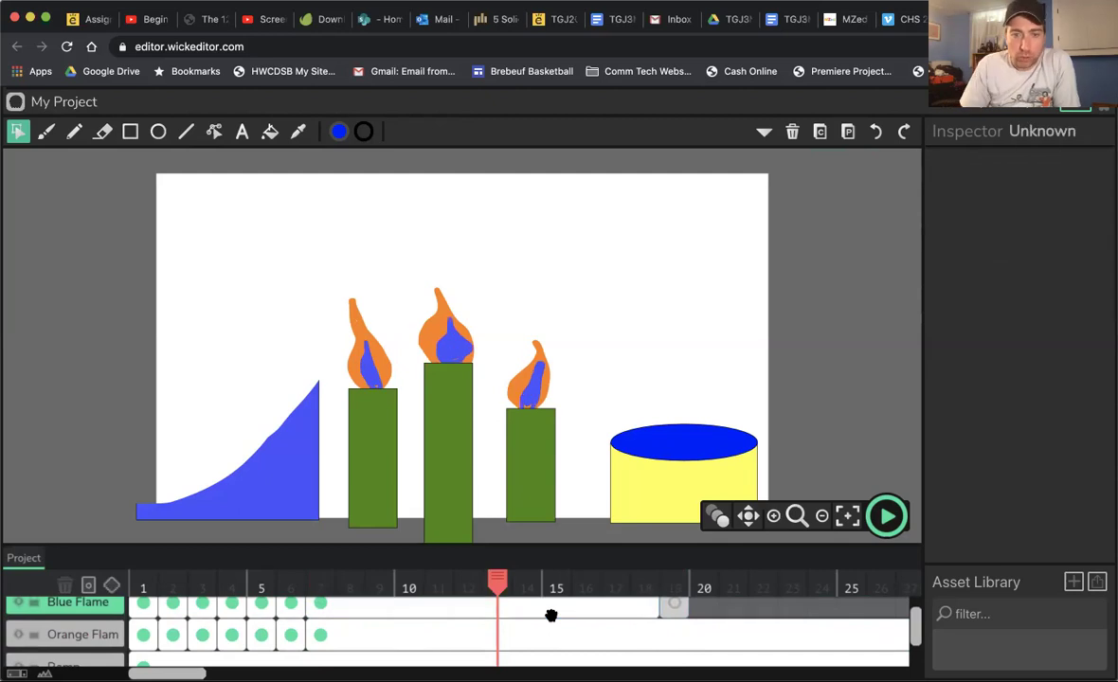
Move the blank frame on the Blue Flame layer from frame 19 to frame 8 and check the flames by scrubbing
scroll(559, 631, up, 1)
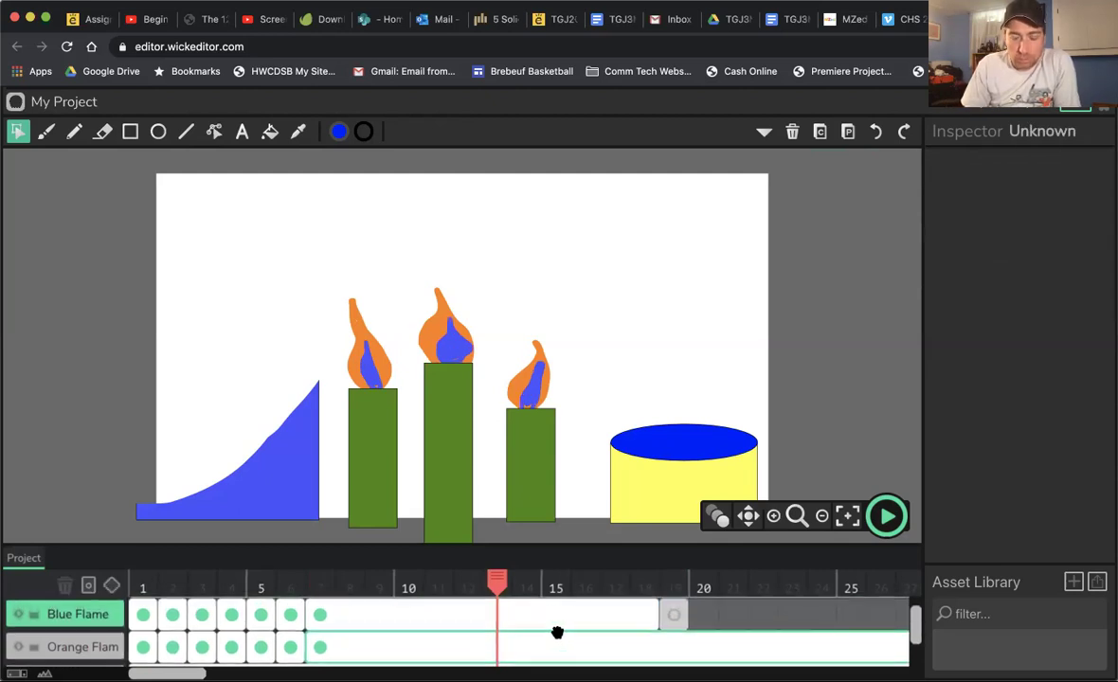
drag(674, 622, 351, 625)
drag(430, 587, 615, 587)
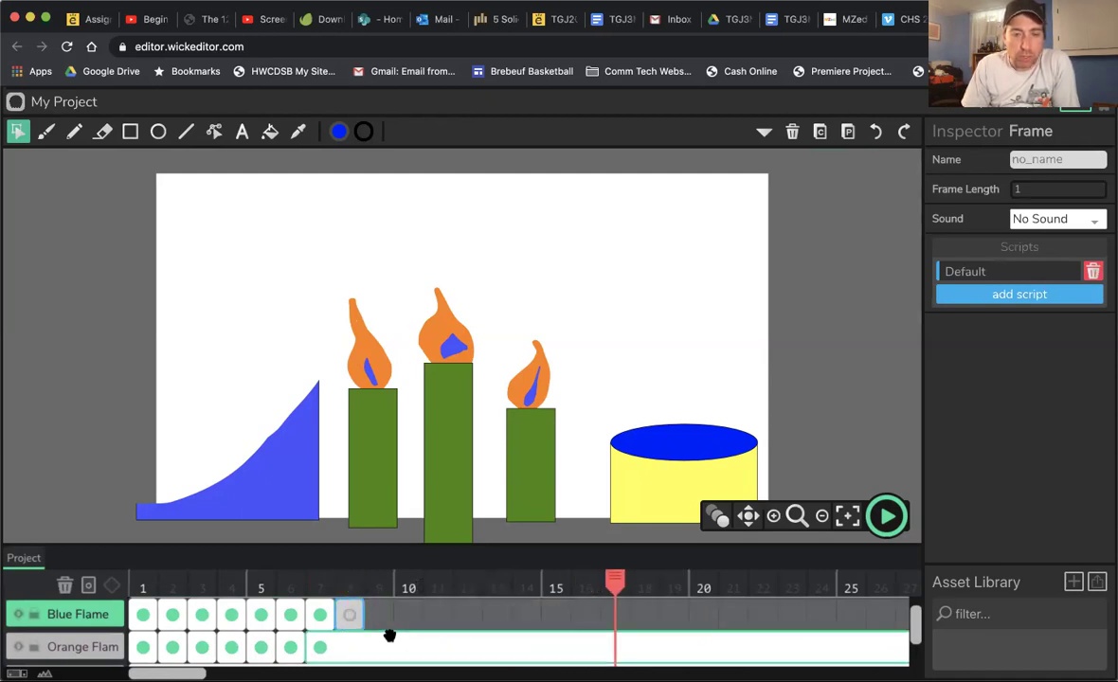
scroll(441, 627, down, 2)
scroll(441, 627, up, 2)
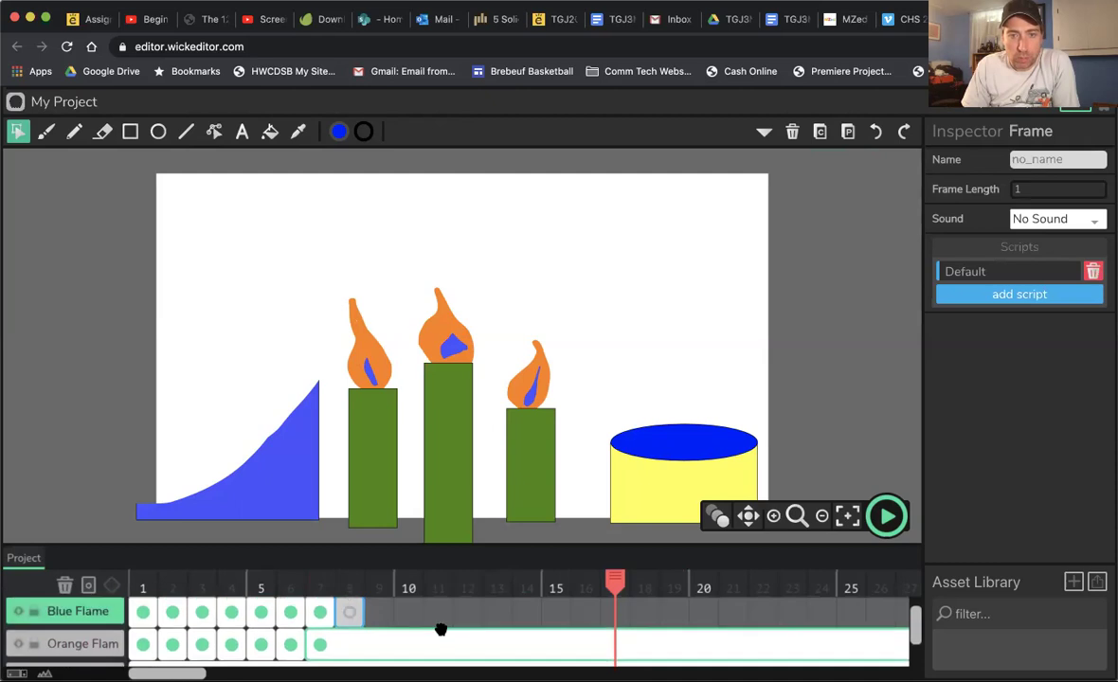
scroll(550, 616, right, 1)
click(567, 586)
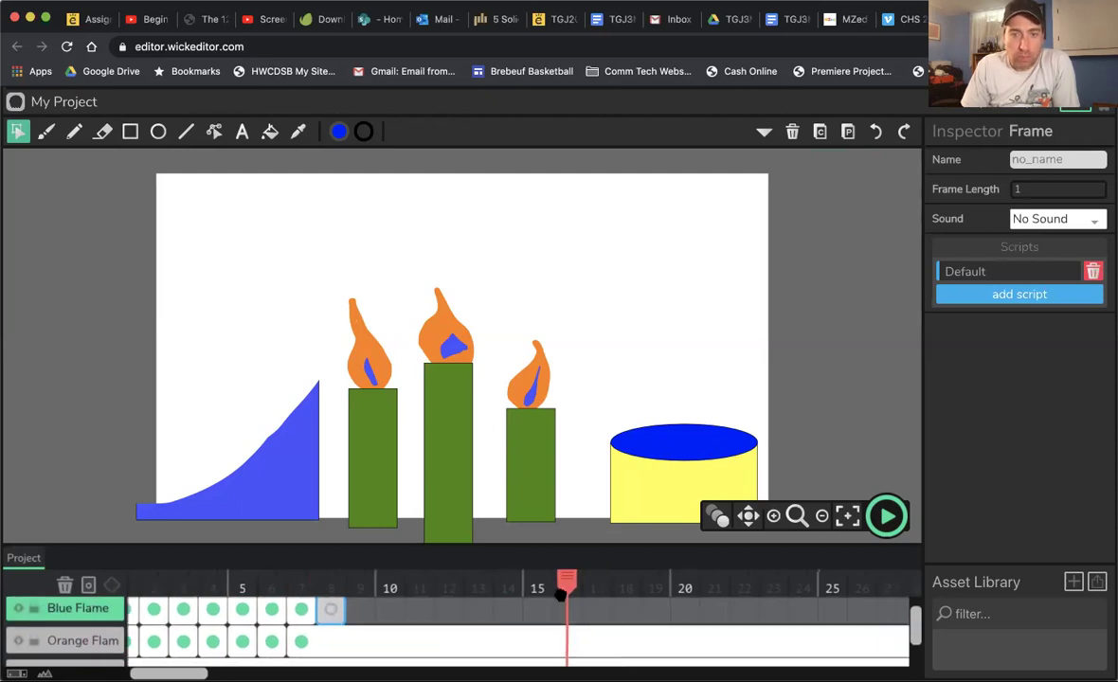
Add a new layer below the Pool layer and name it Ball
drag(298, 618, 225, 624)
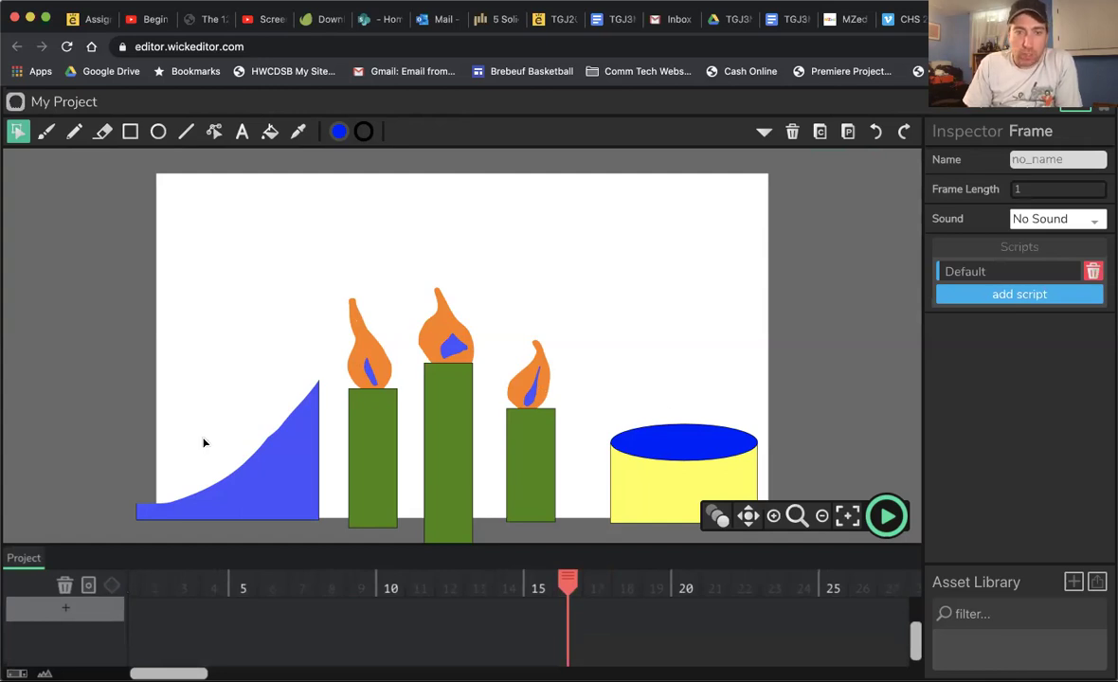
scroll(245, 639, up, 3)
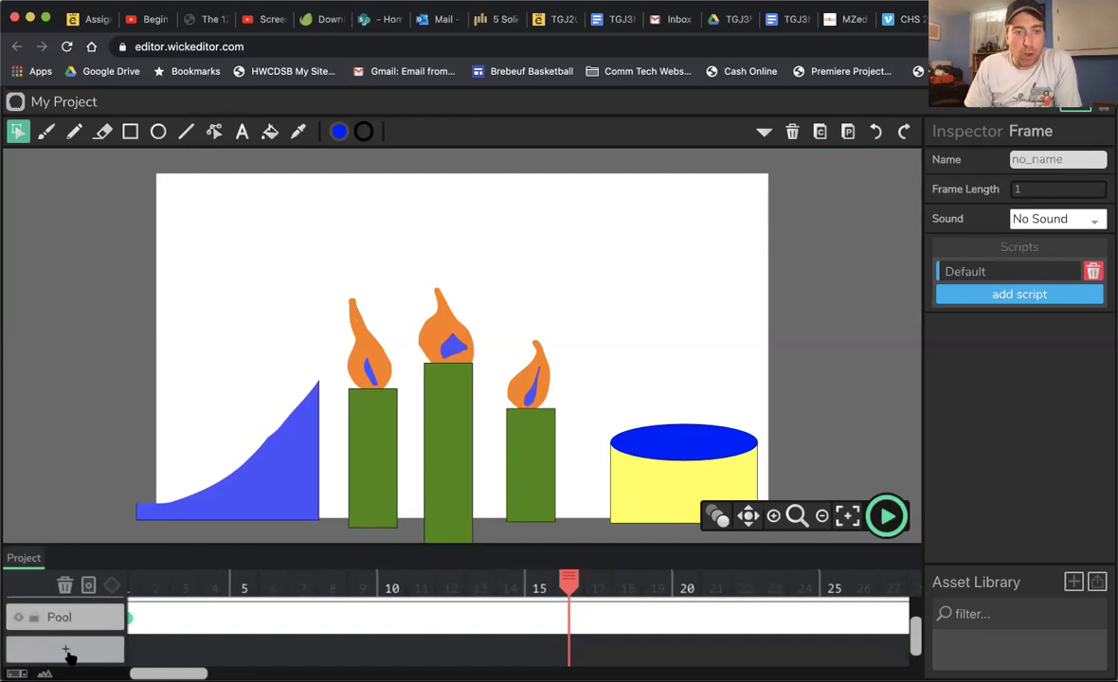
click(66, 651)
click(1053, 159)
text(Ball)
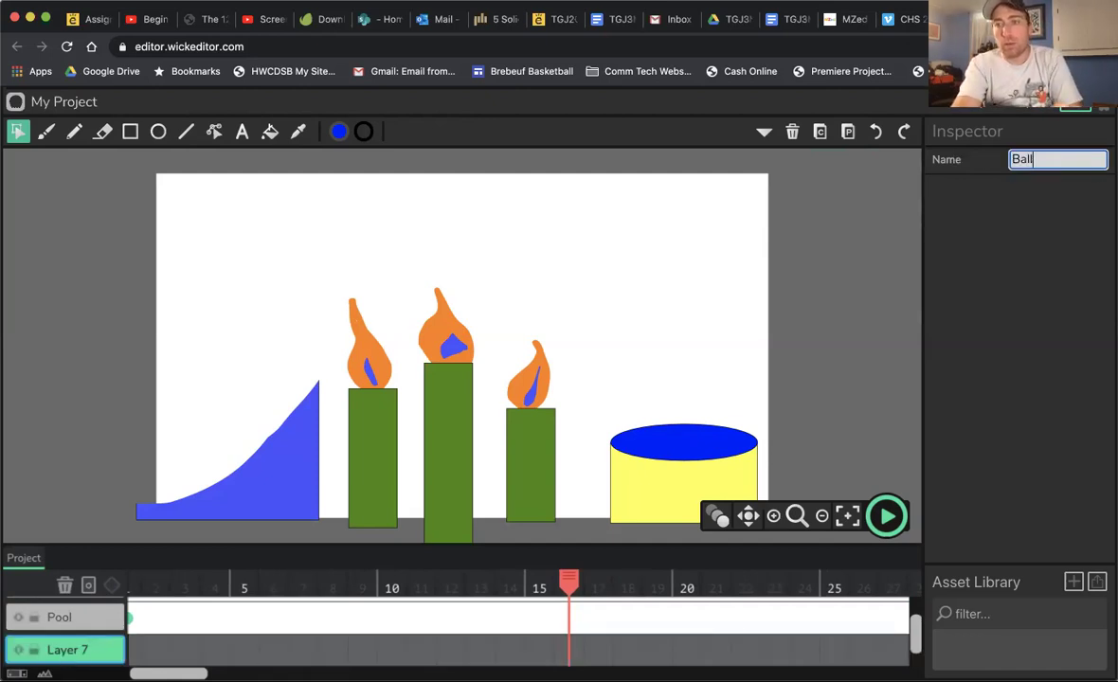
key(Return)
Set the fill colour to bright red for drawing the ball
click(339, 131)
click(274, 192)
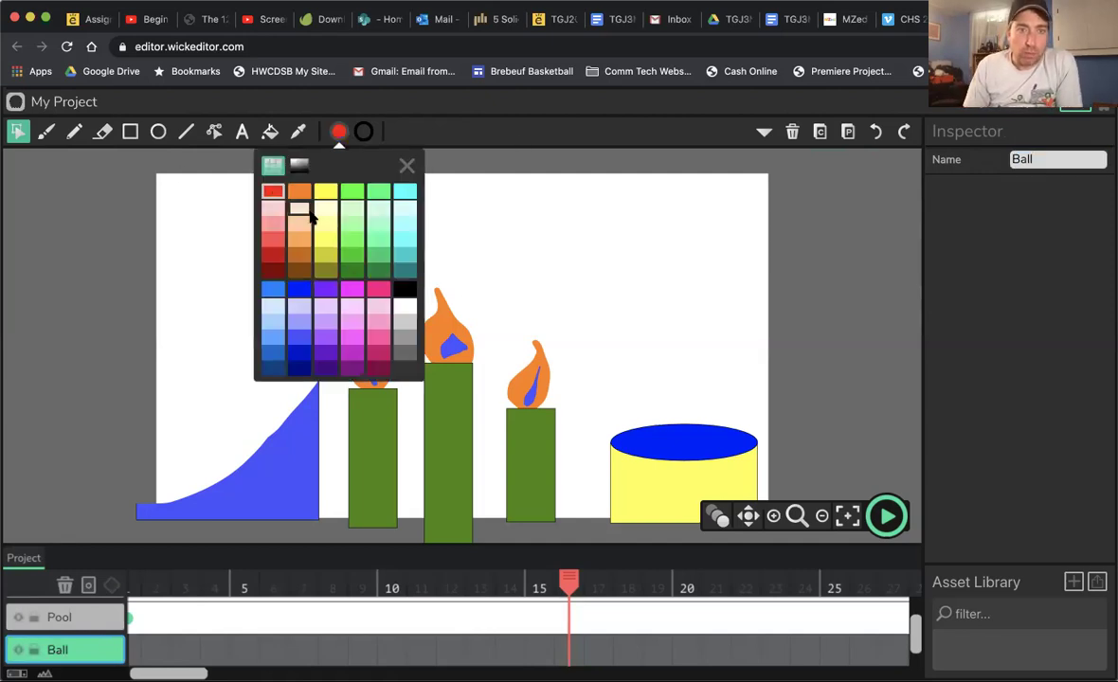
click(80, 449)
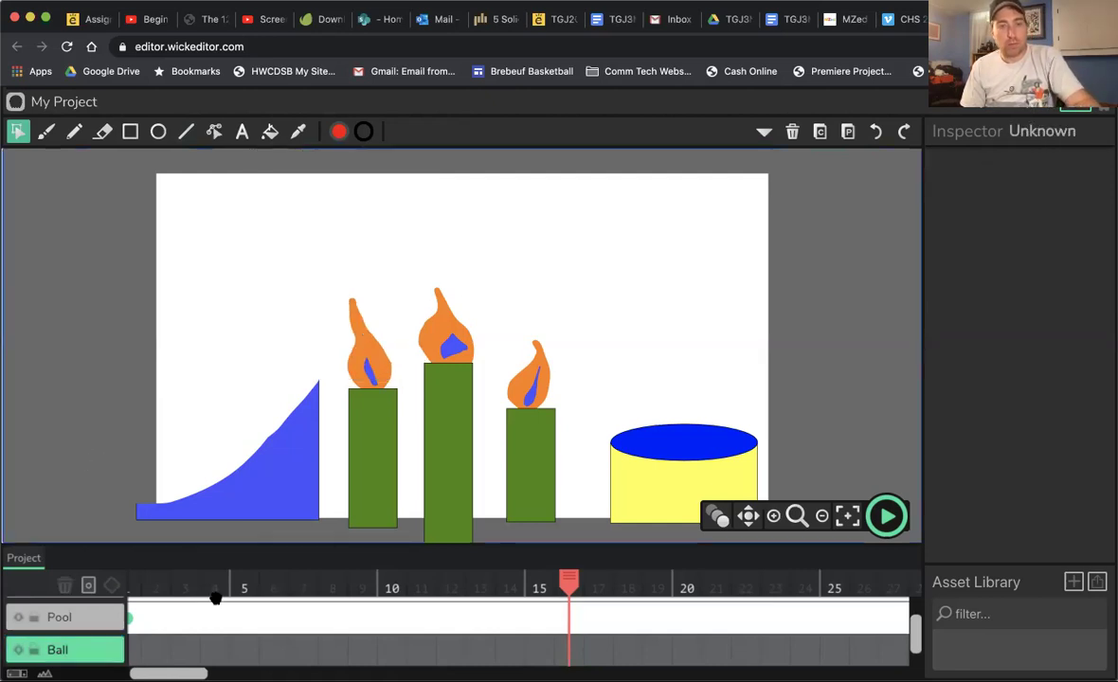
Add a blank frame at frame 1 of the Ball layer and put a tween keyframe on it
scroll(218, 592, right, 5)
scroll(284, 583, left, 7)
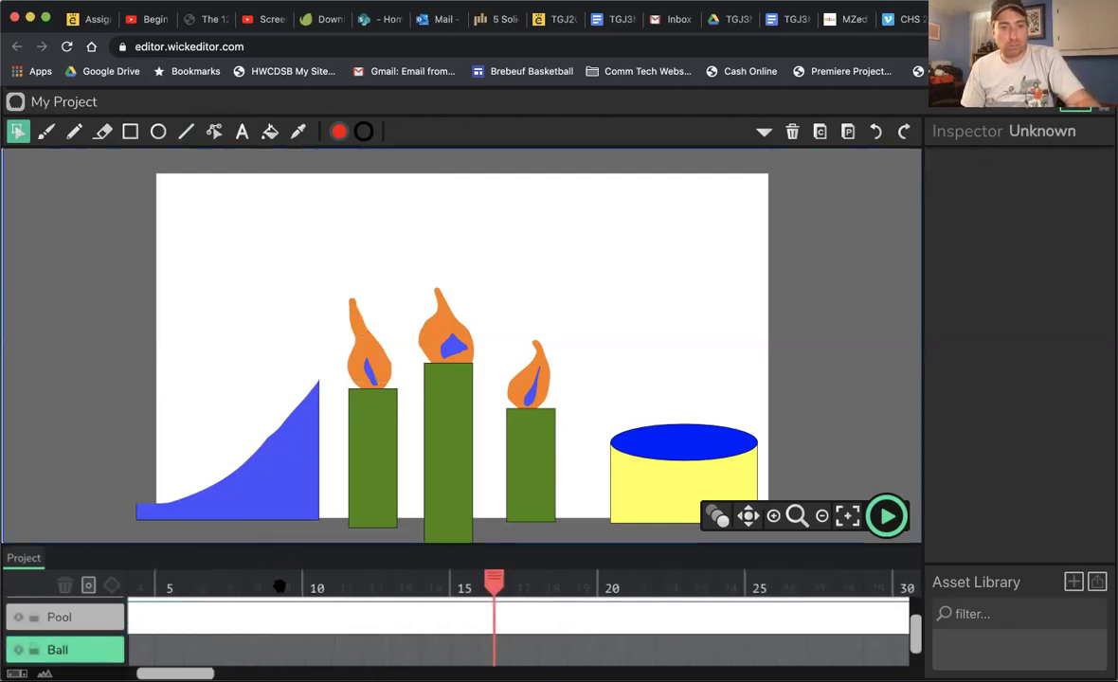
click(142, 649)
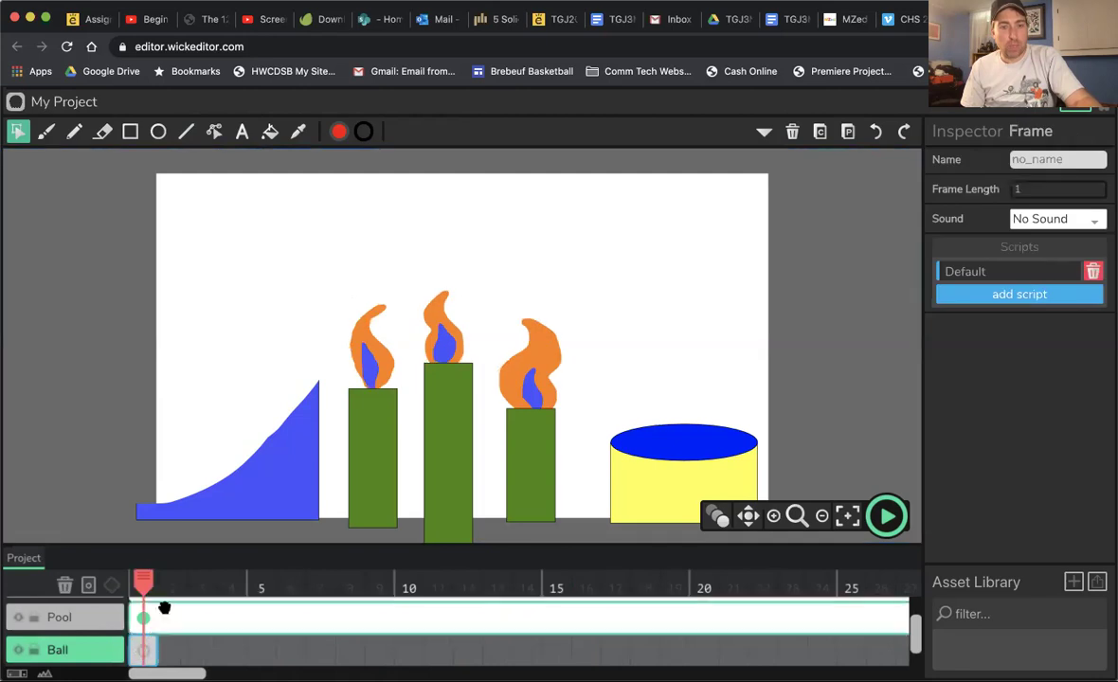
click(112, 587)
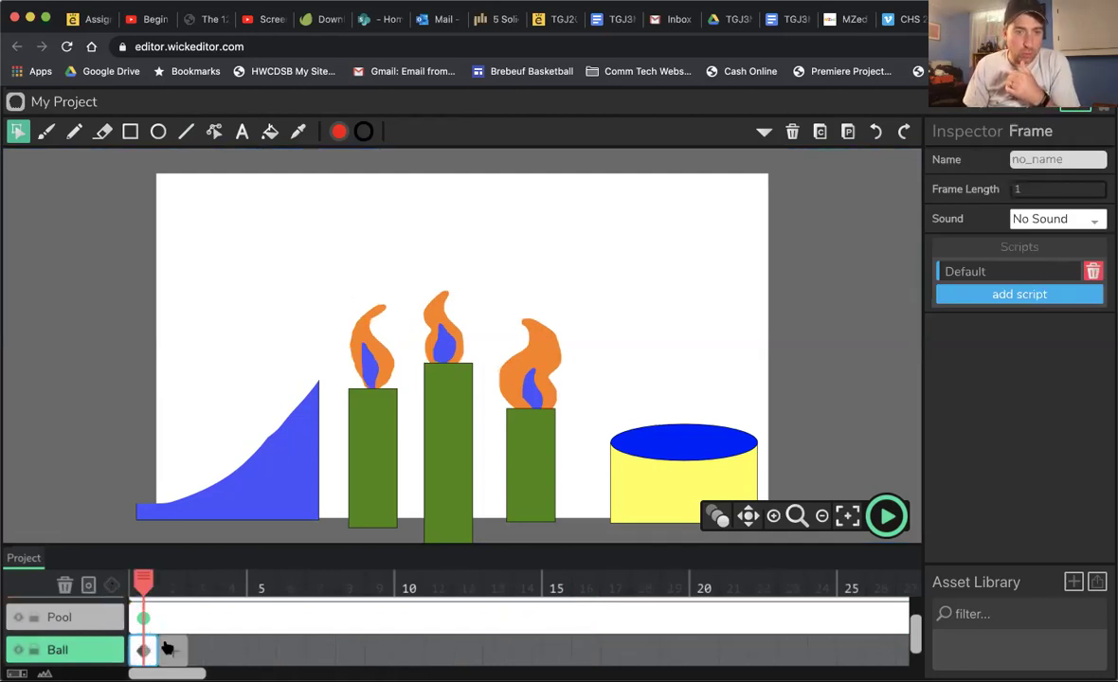
Extend the Ball layer's frame to a length of 59 and add a tween keyframe at frame 59
drag(154, 648, 781, 629)
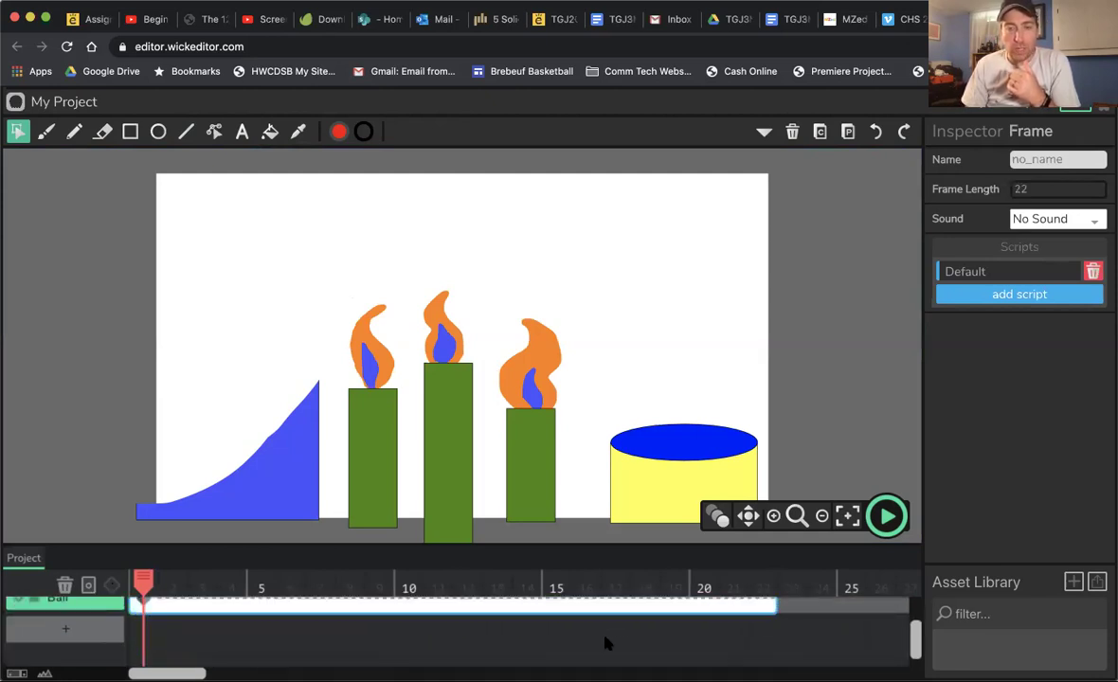
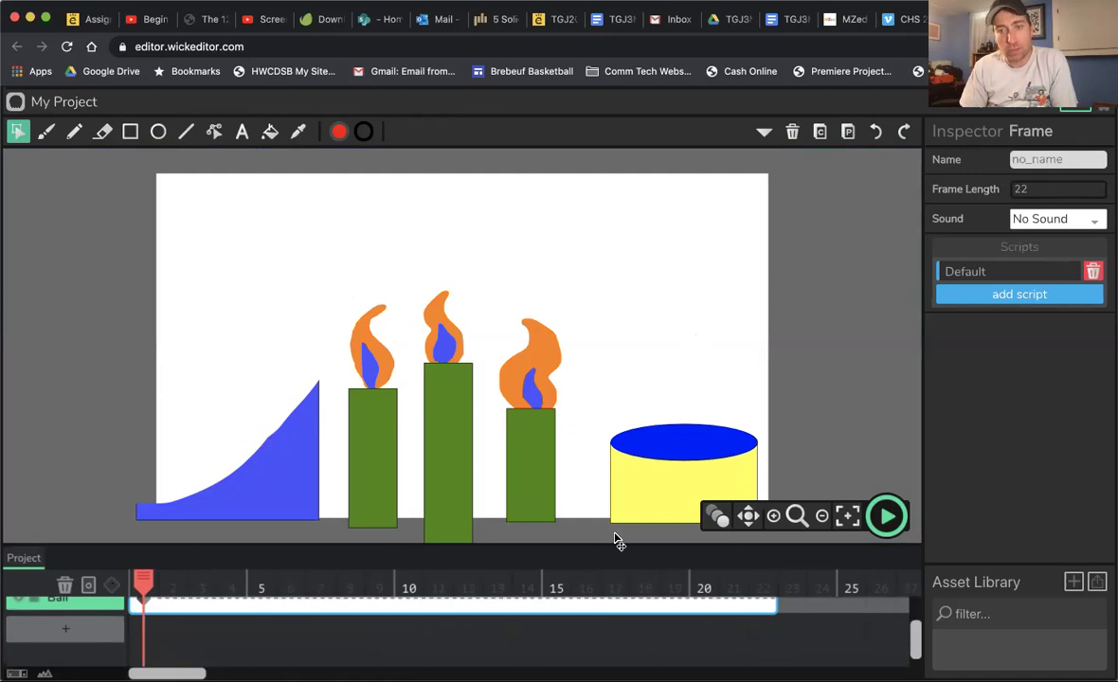
scroll(633, 579, up, 3)
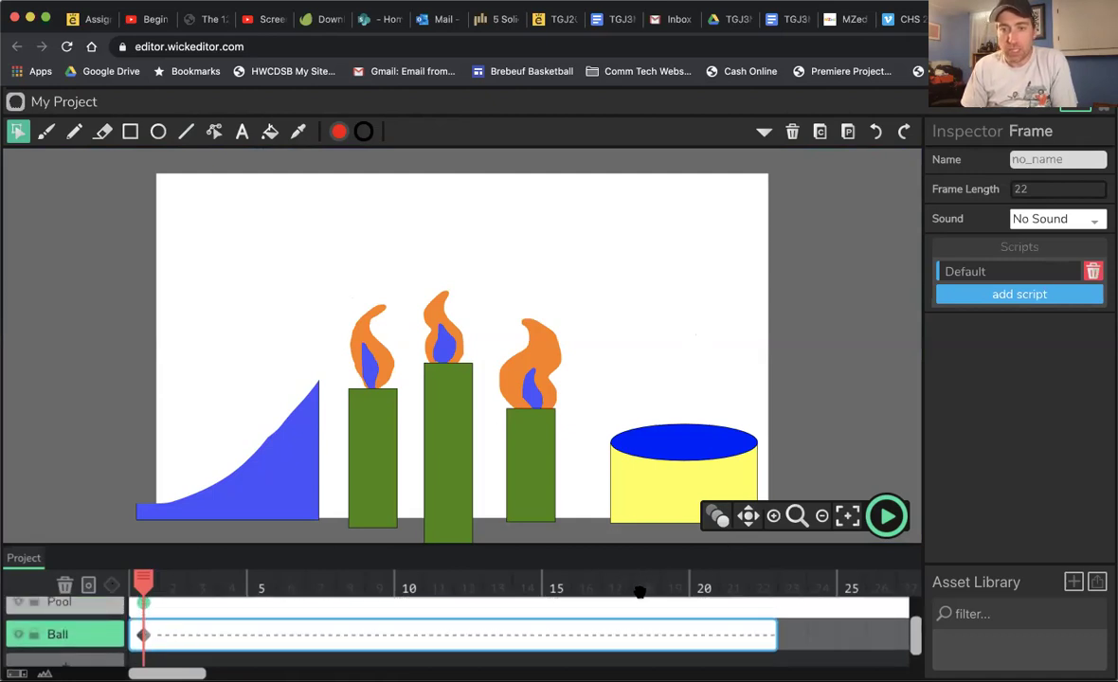
scroll(640, 589, right, 2)
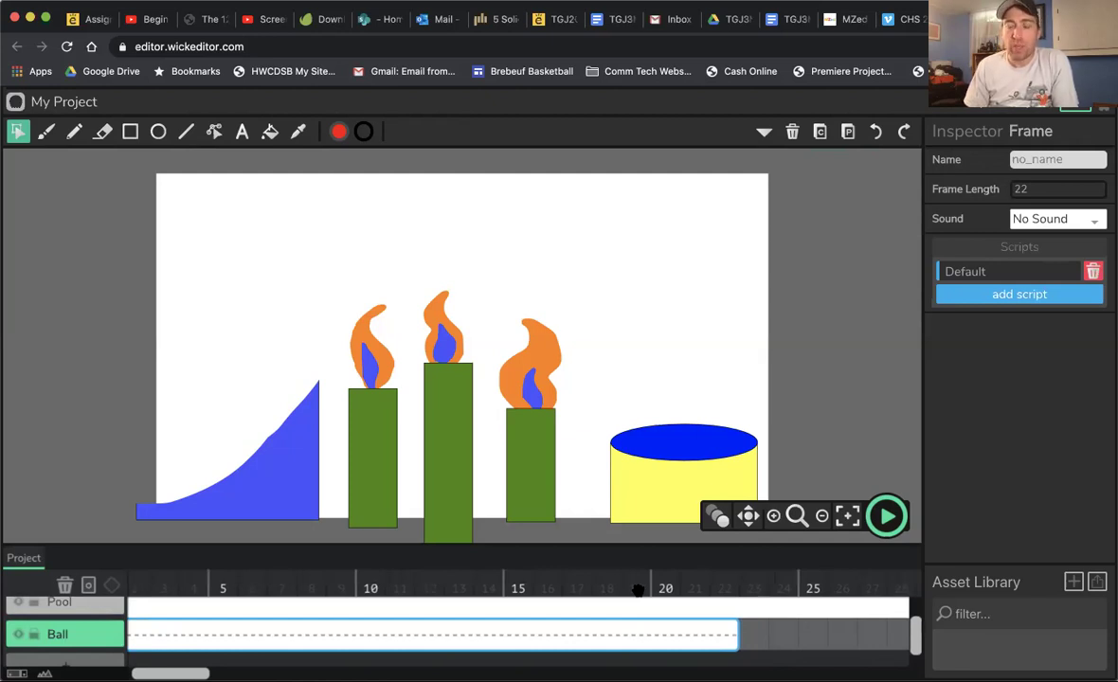
scroll(652, 587, right, 2)
drag(649, 634, 857, 644)
scroll(780, 621, right, 5)
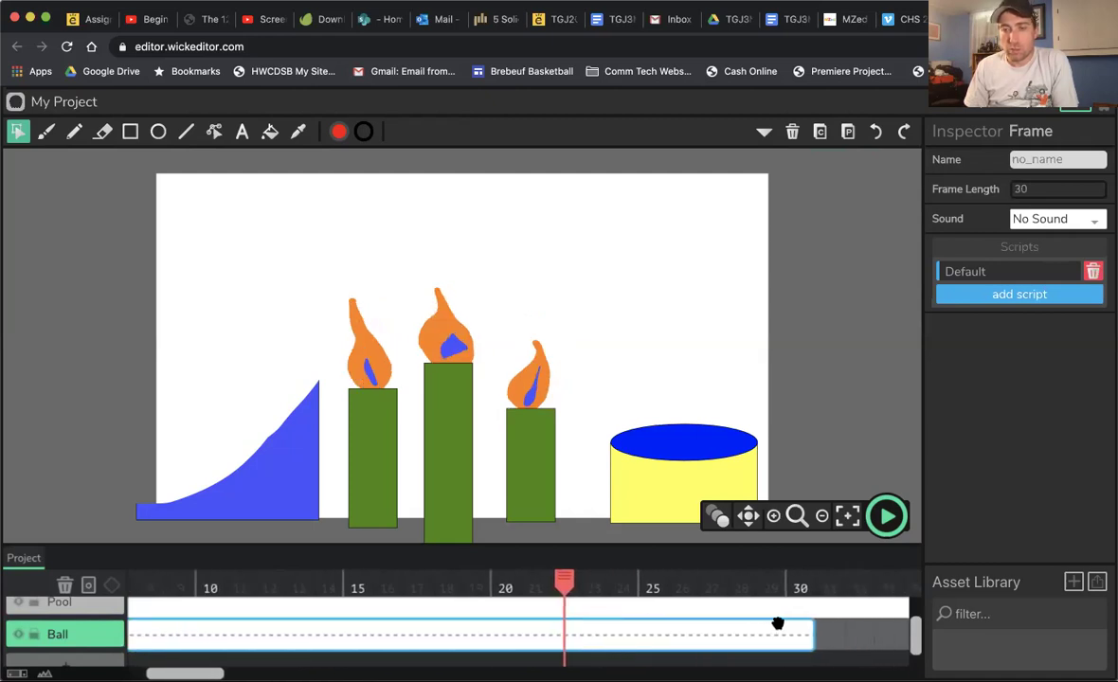
scroll(748, 616, right, 5)
drag(671, 635, 885, 637)
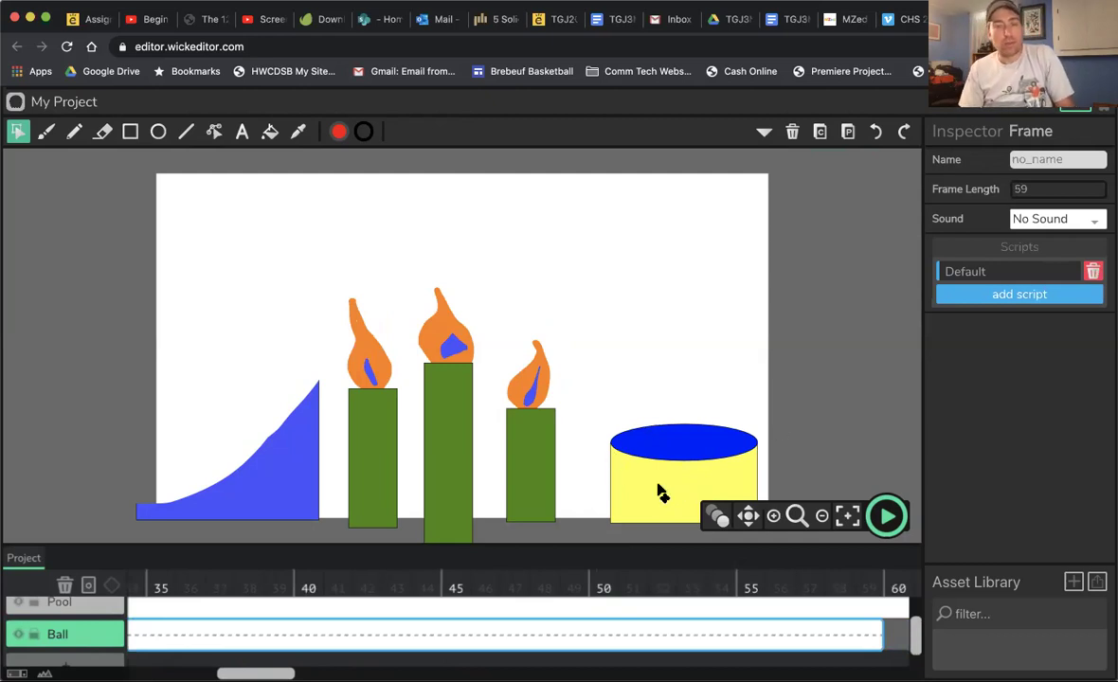
scroll(604, 606, right, 3)
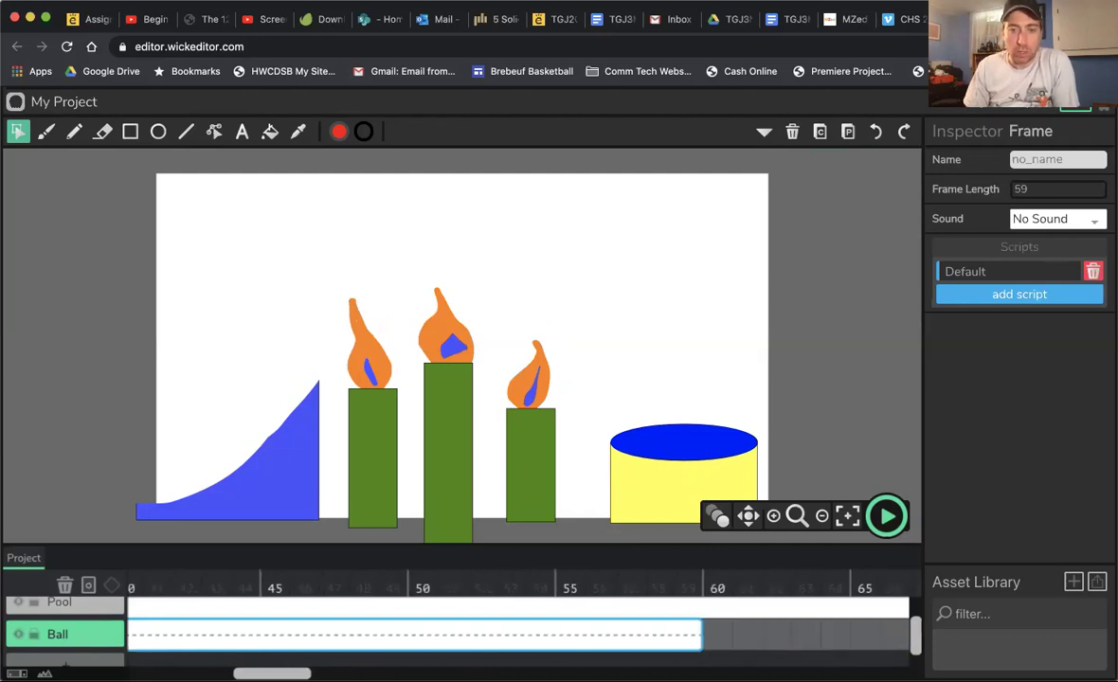
click(688, 636)
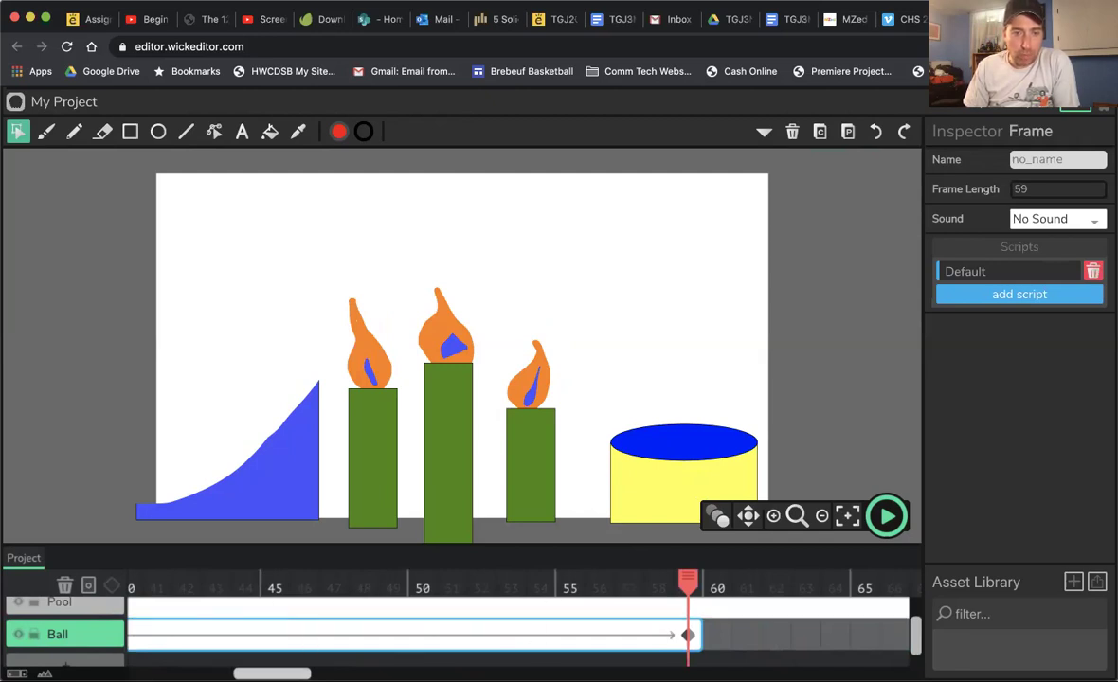
At frame 1 of the Ball layer, draw a red circle about 148 px wide outside the stage, just before the foot of the ramp
scroll(519, 616, left, 10)
scroll(143, 588, left, 3)
click(144, 578)
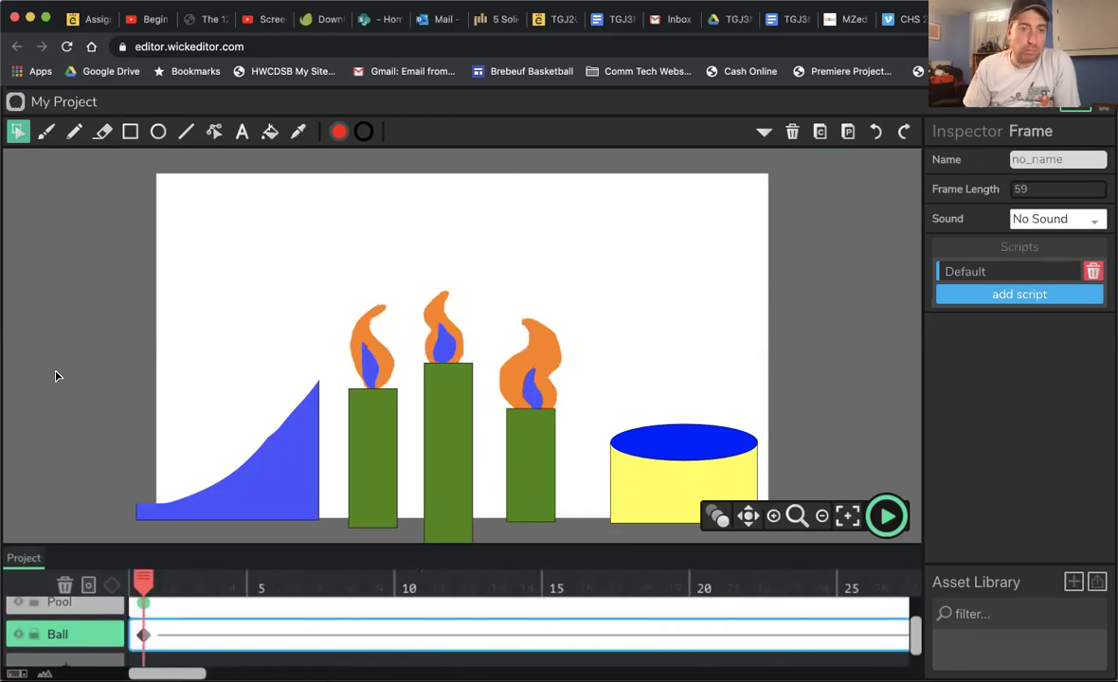
click(158, 132)
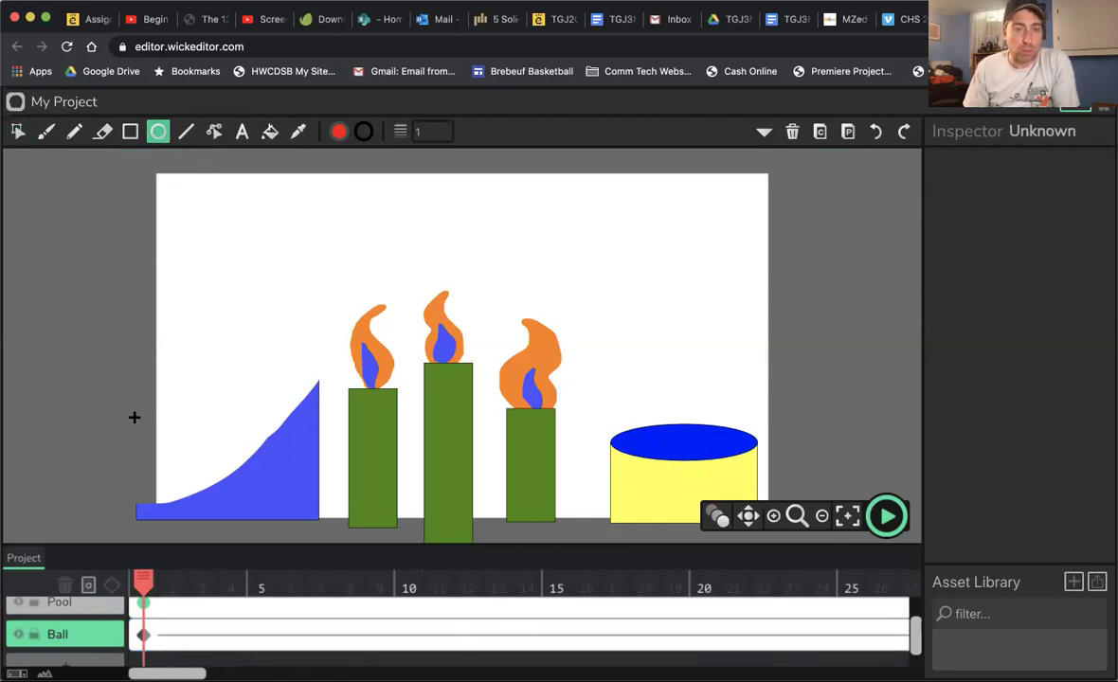
drag(65, 435, 133, 476)
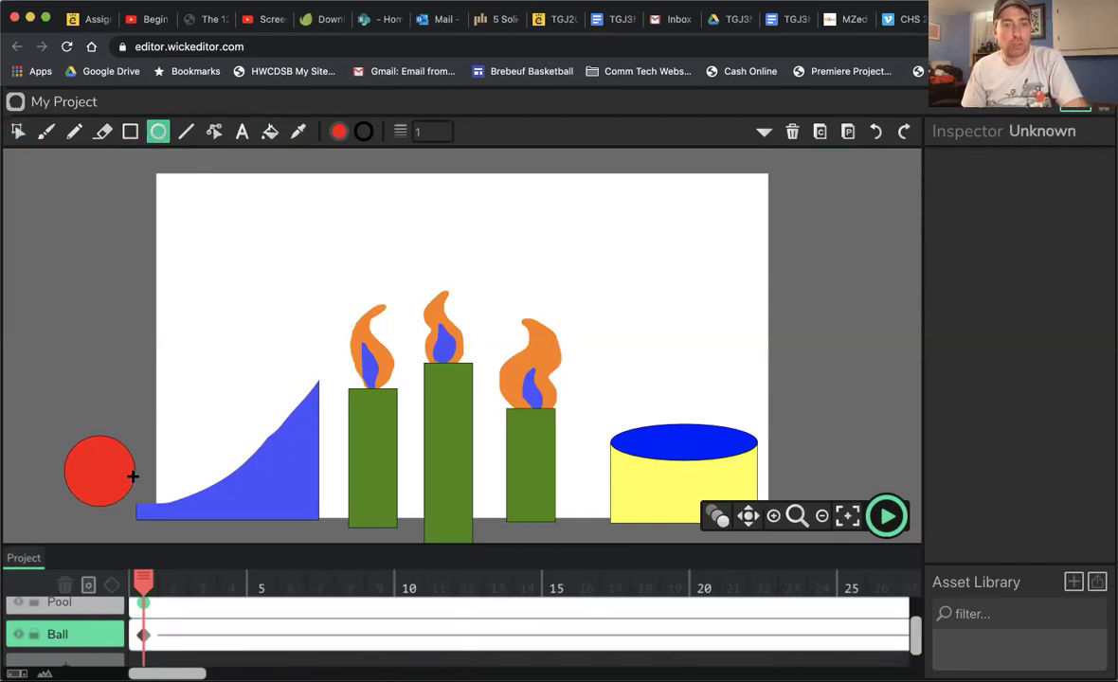
click(17, 132)
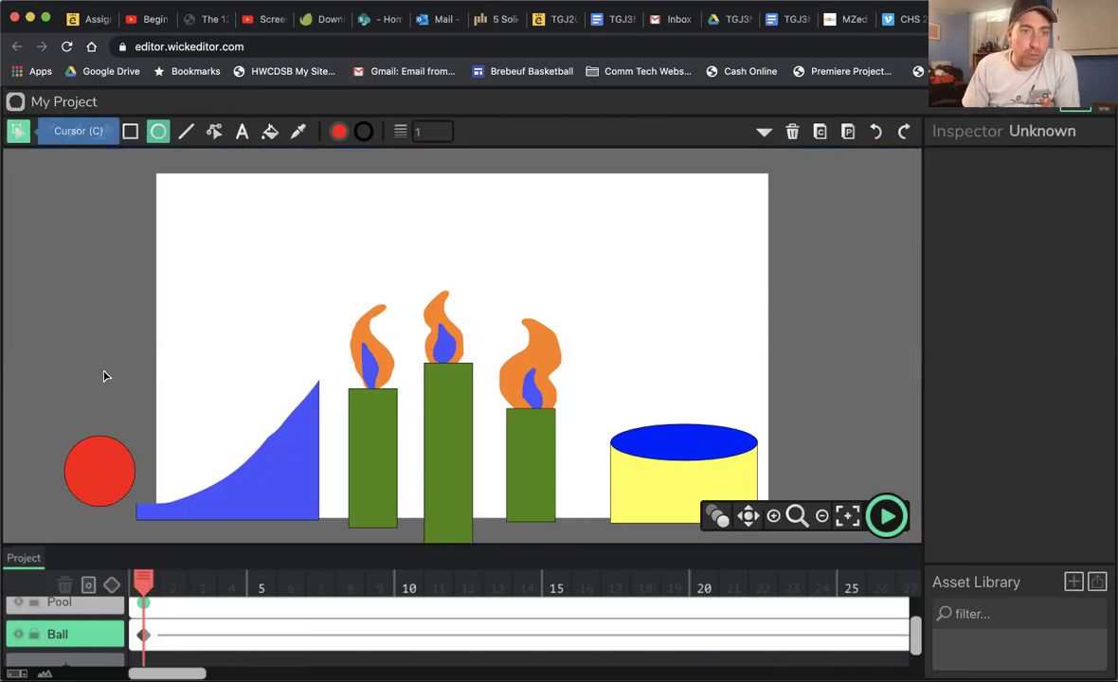
click(104, 467)
drag(107, 468, 109, 465)
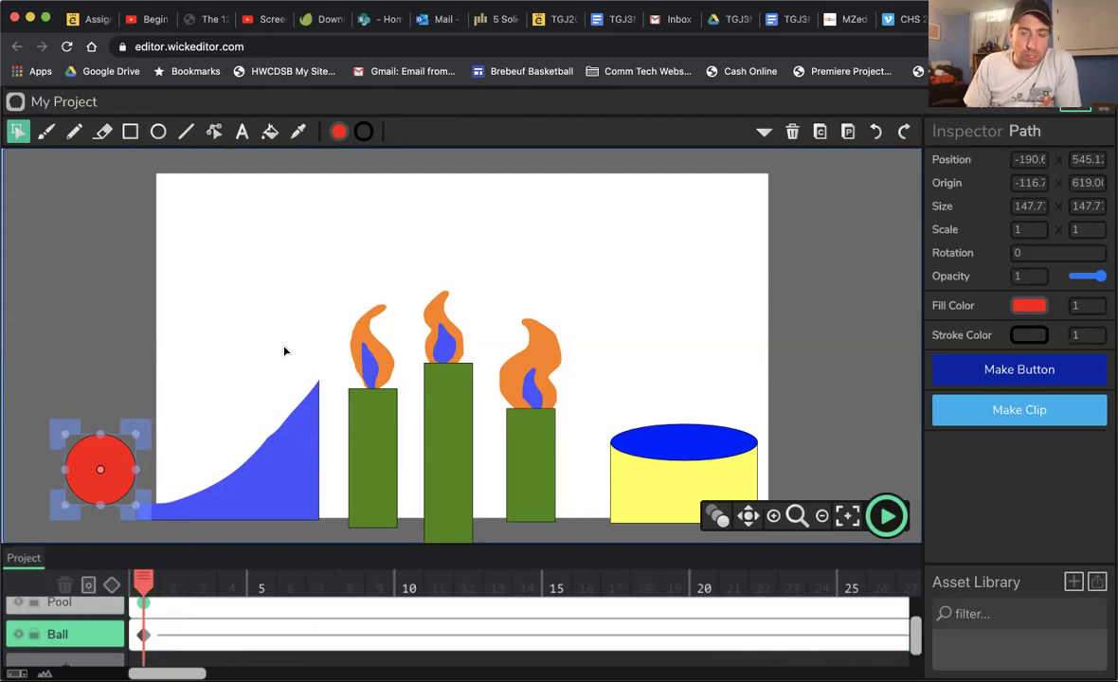
At frame 59, move the red ball from the foot of the ramp onto the pool
scroll(571, 614, right, 10)
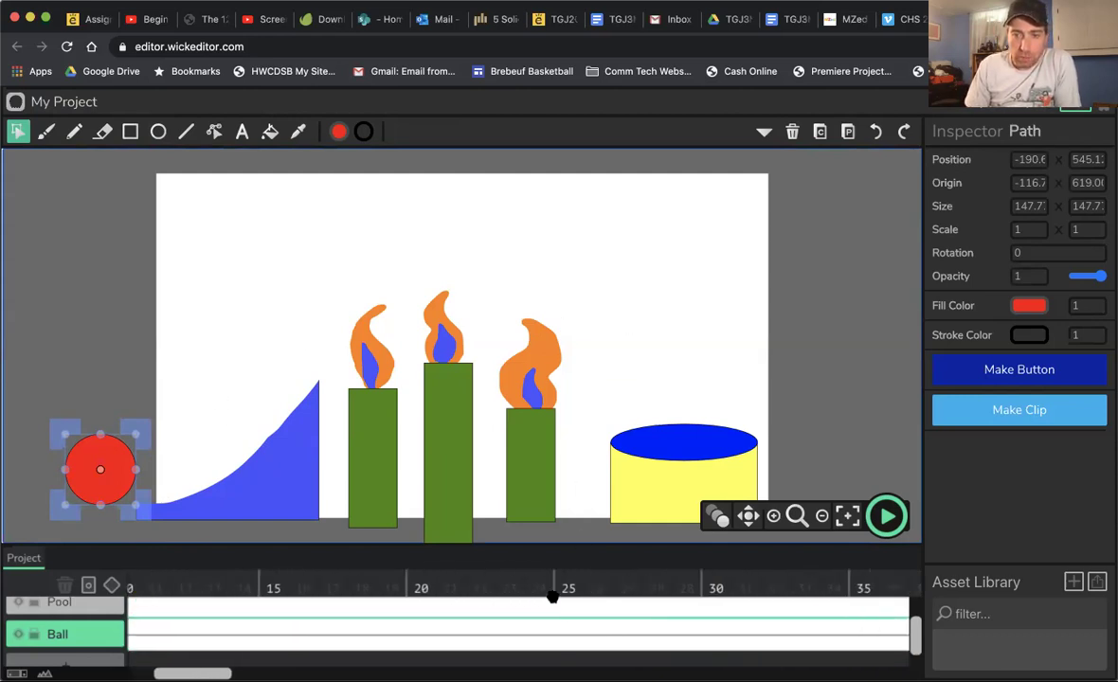
scroll(533, 587, right, 10)
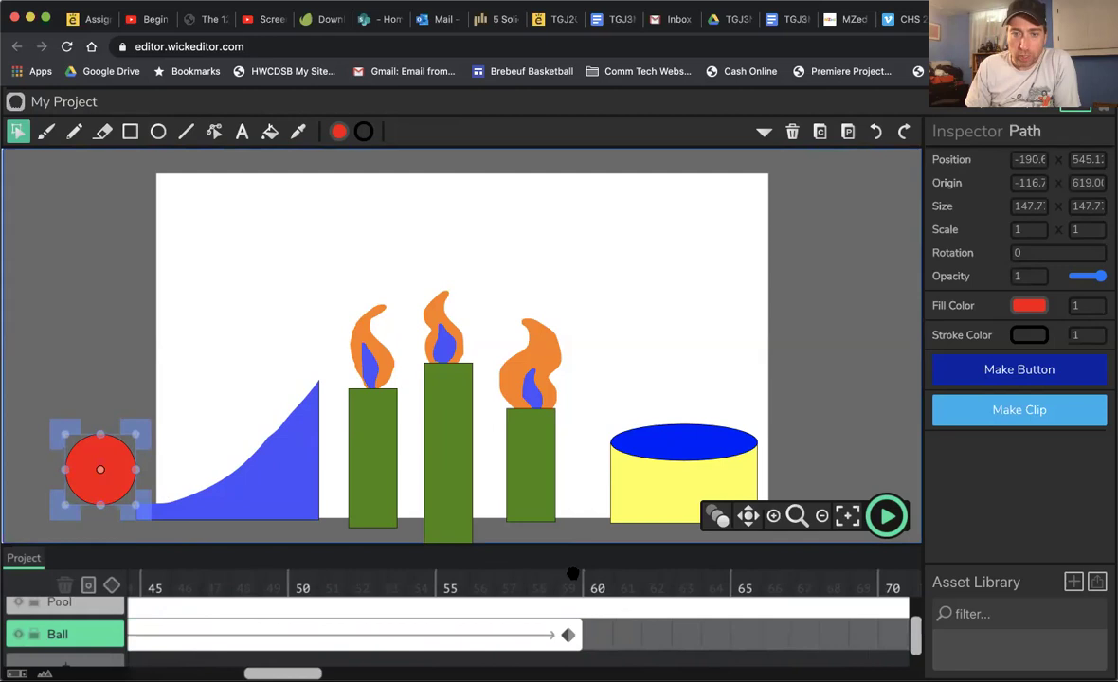
click(568, 580)
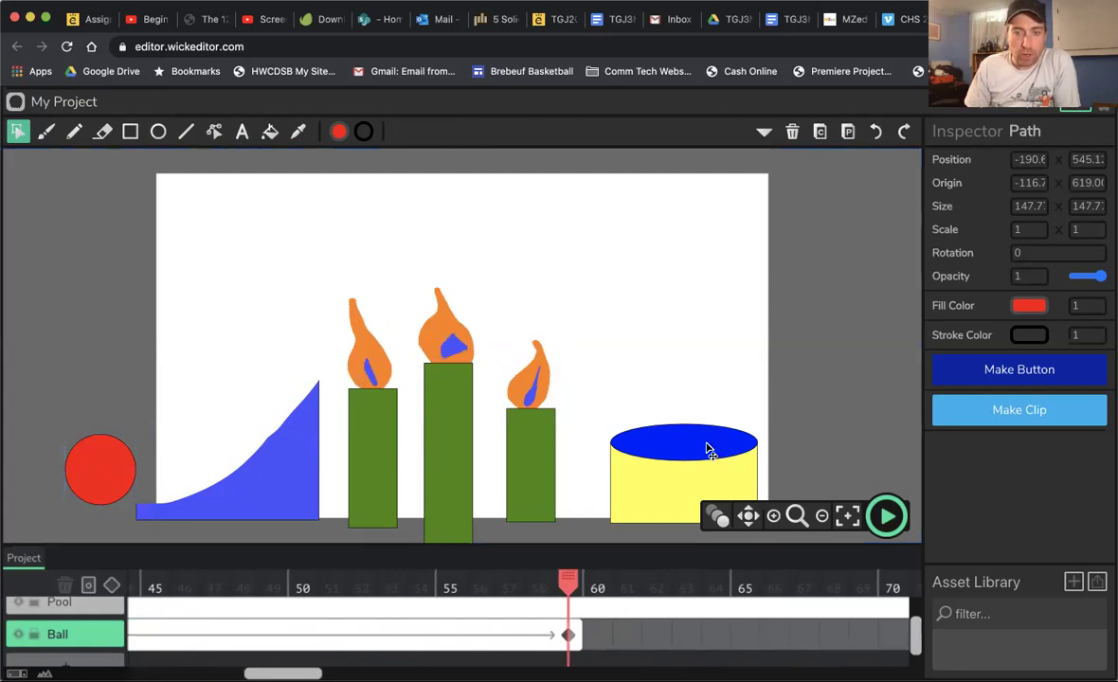
drag(119, 471, 690, 479)
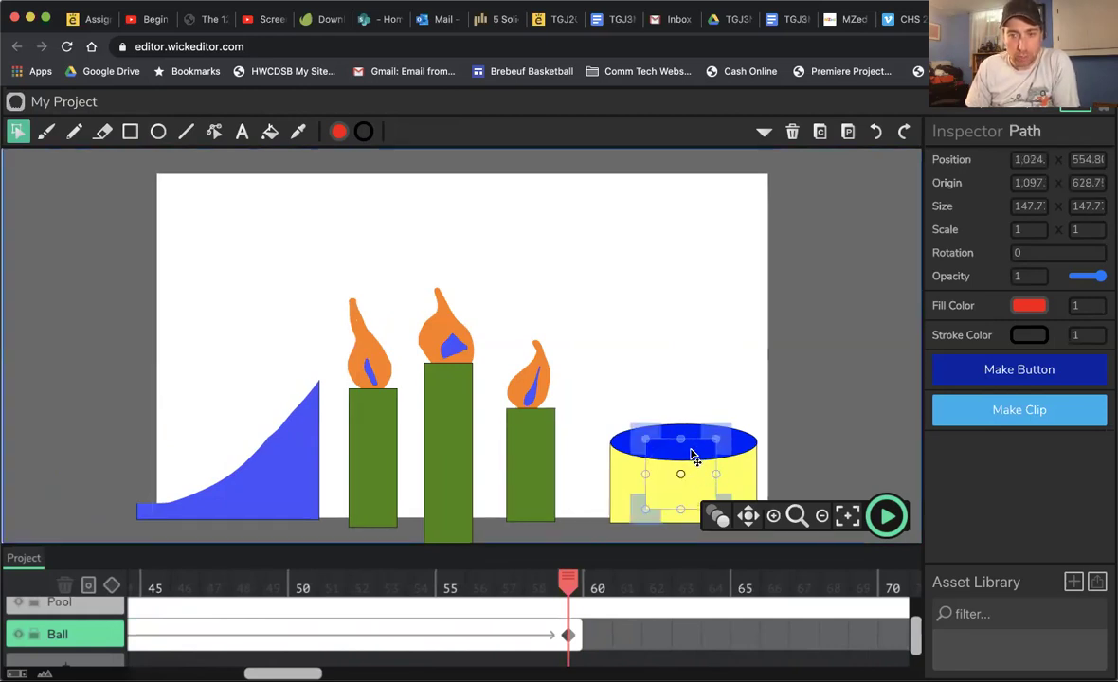
Move the Ball layer up to directly beneath the Ramp layer so that the ball is drawn in front of the pool
click(75, 632)
scroll(75, 620, up, 2)
drag(78, 625, 75, 634)
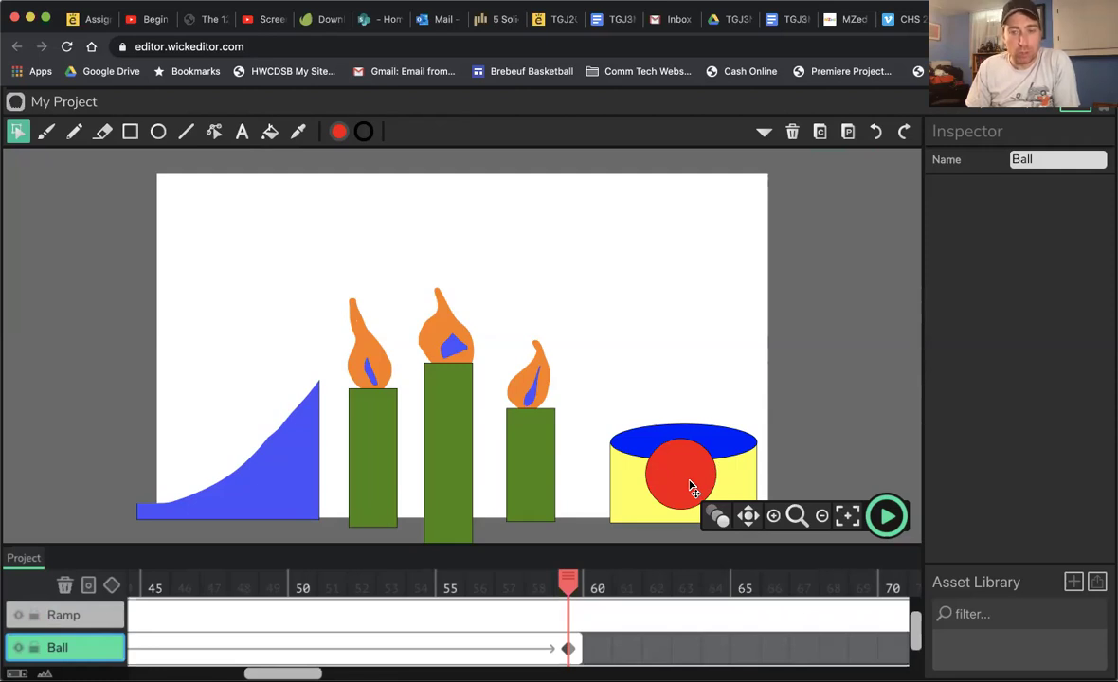
click(450, 652)
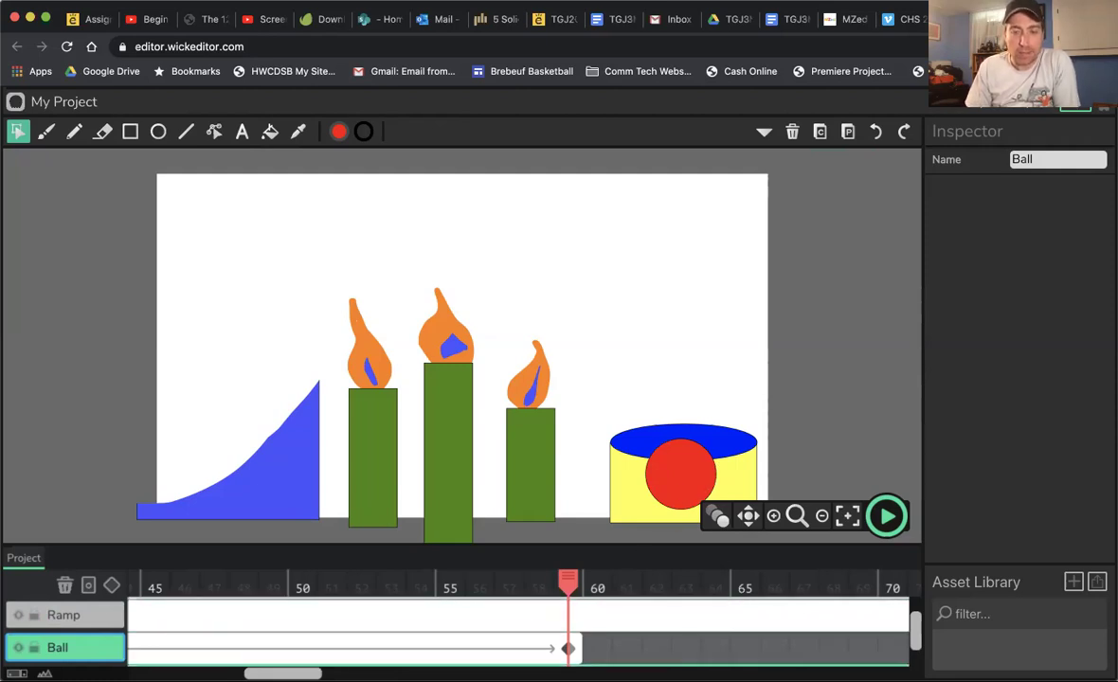
click(474, 623)
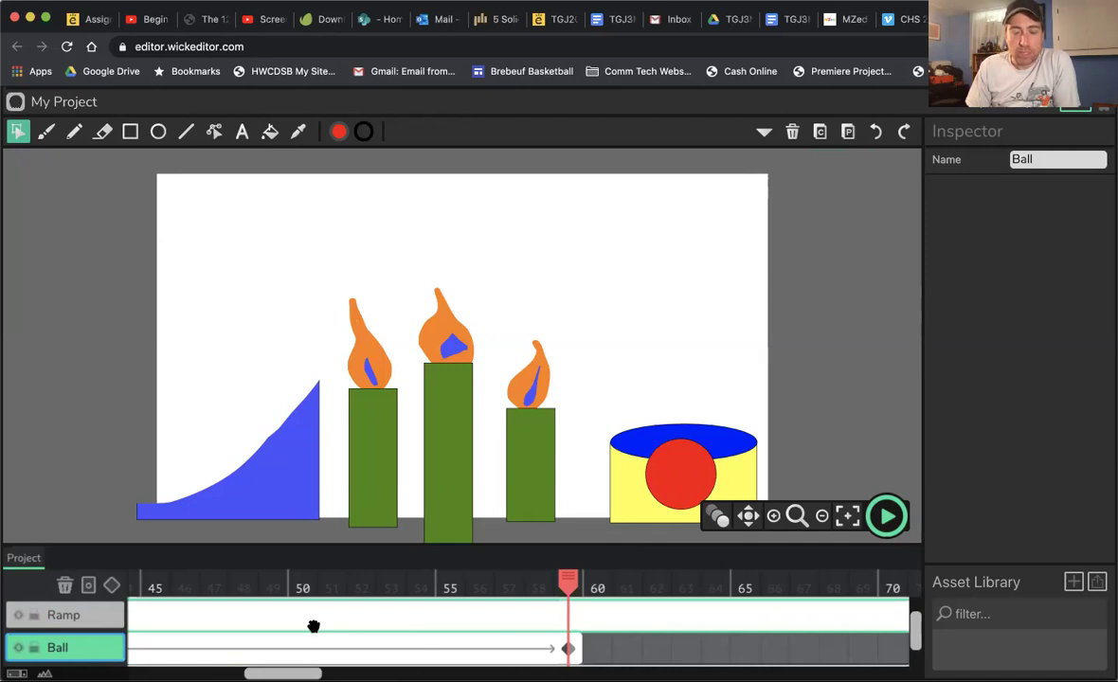
Add a tween keyframe at frame 31 with the ball high above the middle candle, and shift that keyframe to frame 35
scroll(319, 625, left, 3)
scroll(318, 625, left, 10)
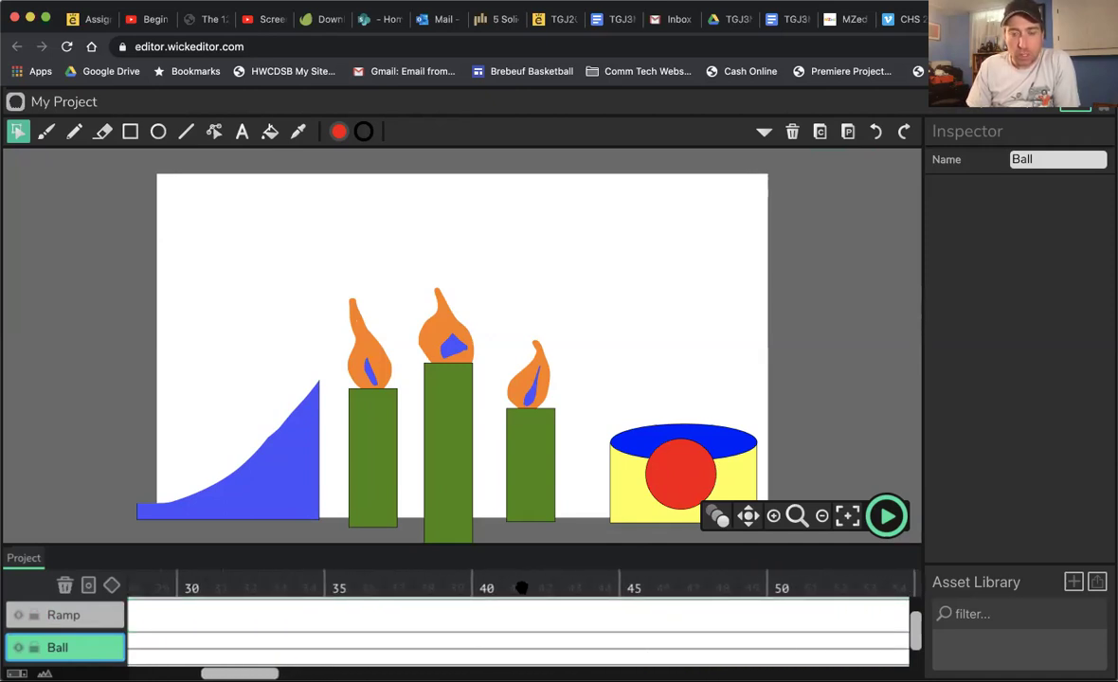
click(222, 587)
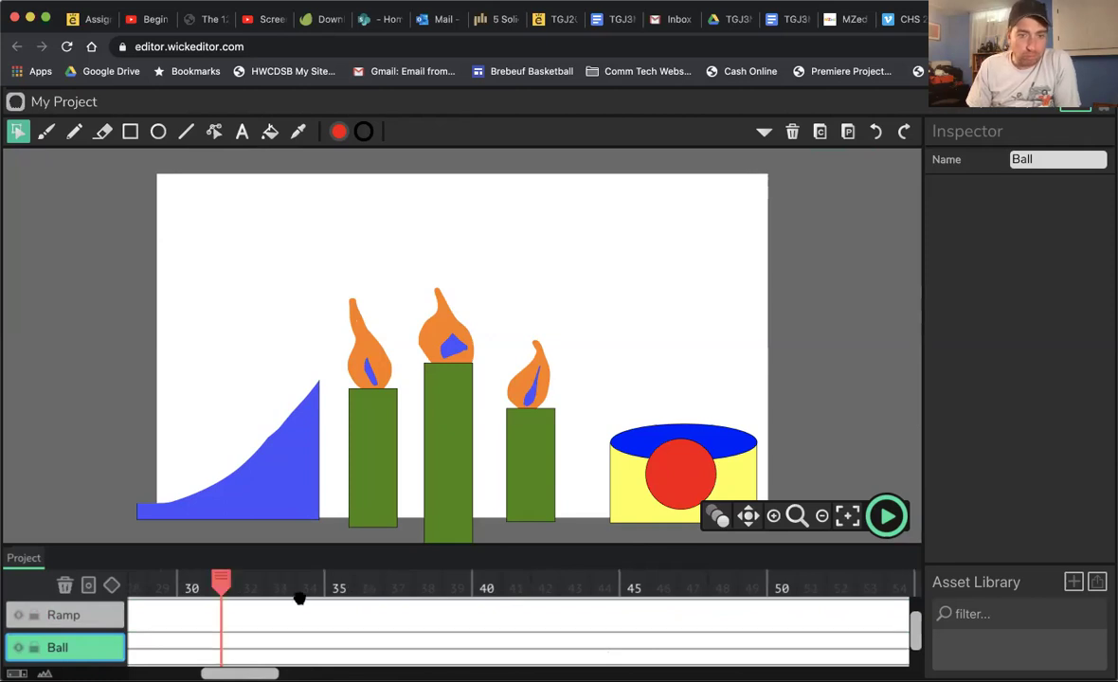
click(112, 591)
drag(679, 483, 454, 228)
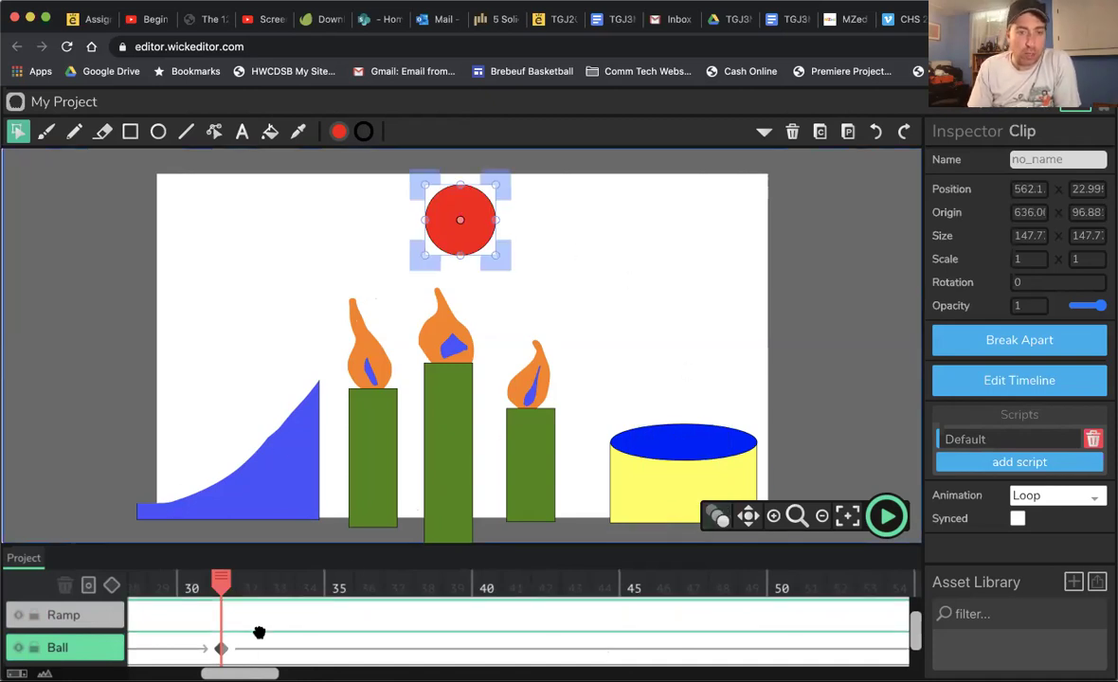
drag(223, 651, 337, 654)
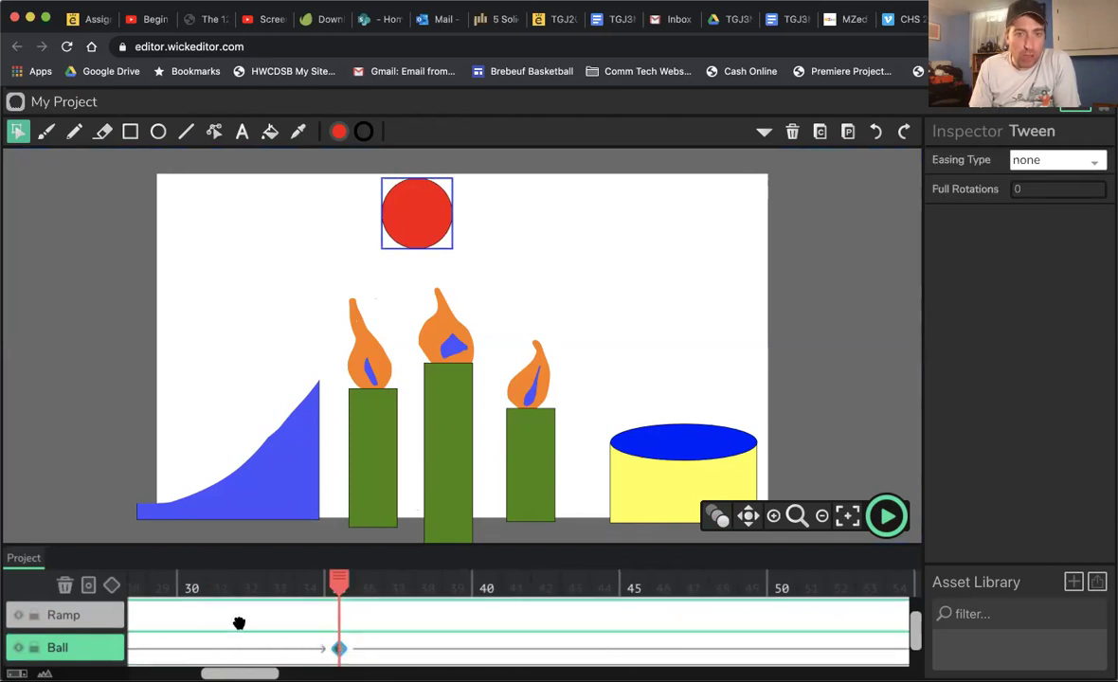
At frame 1, move the ball from the stage's upper corner back to the foot of the ramp
drag(340, 581, 142, 580)
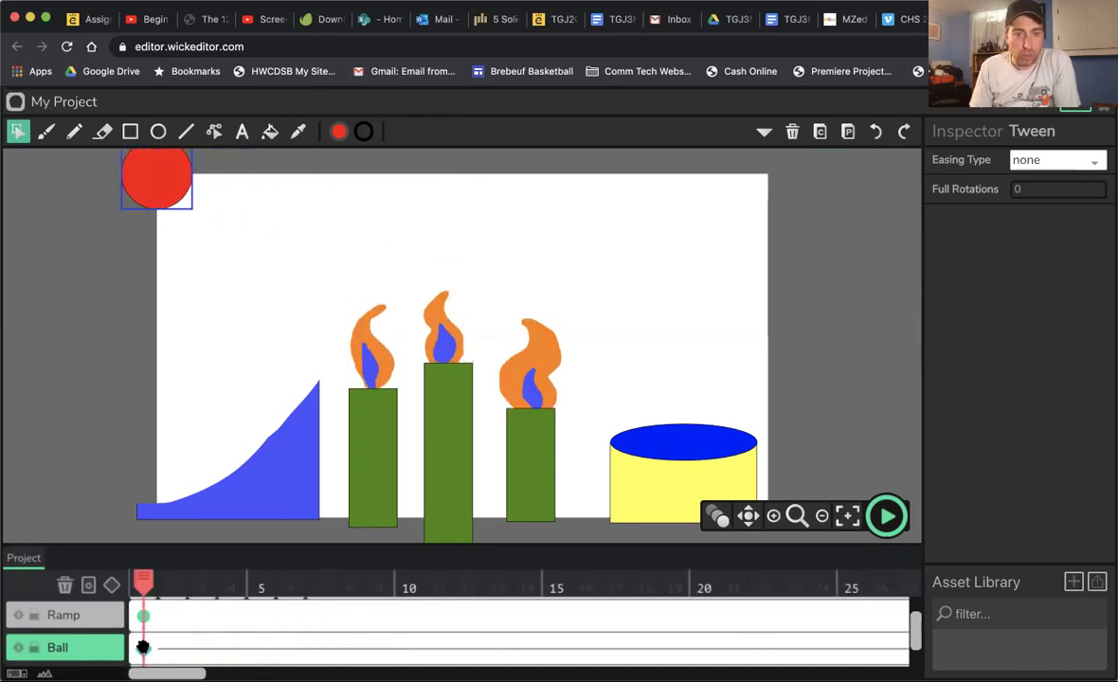
drag(173, 200, 119, 486)
At frame 59, move the ball from the stage's upper corner onto the pool and return the playhead to frame 1
drag(143, 581, 703, 581)
click(704, 646)
click(155, 172)
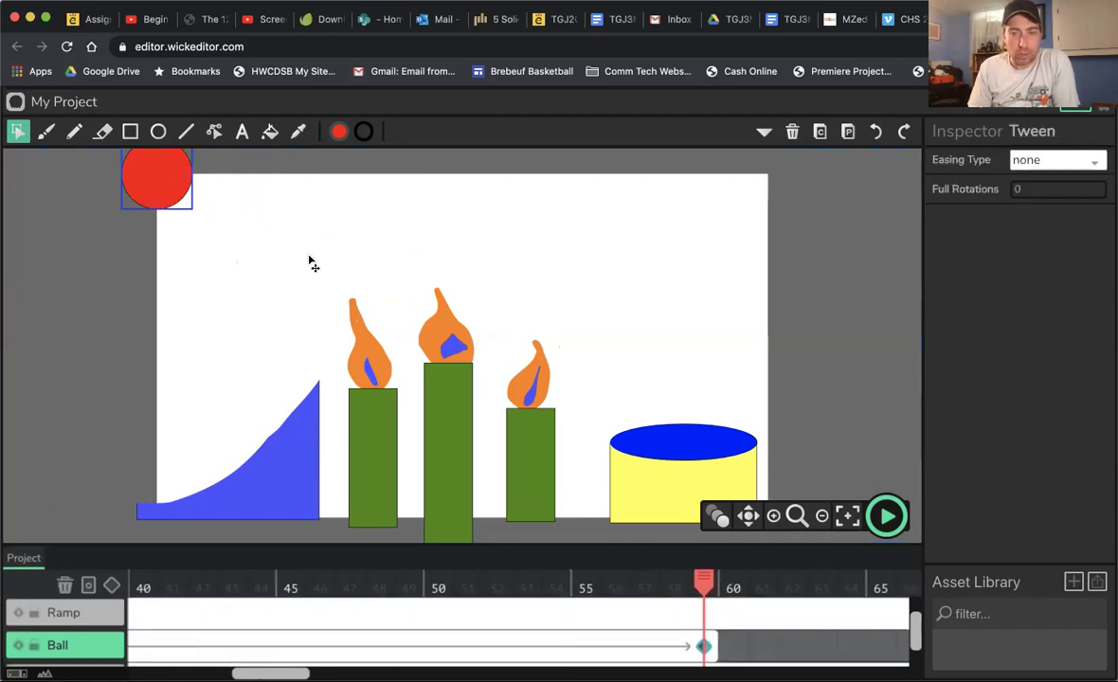
drag(682, 476, 674, 469)
drag(703, 580, 142, 587)
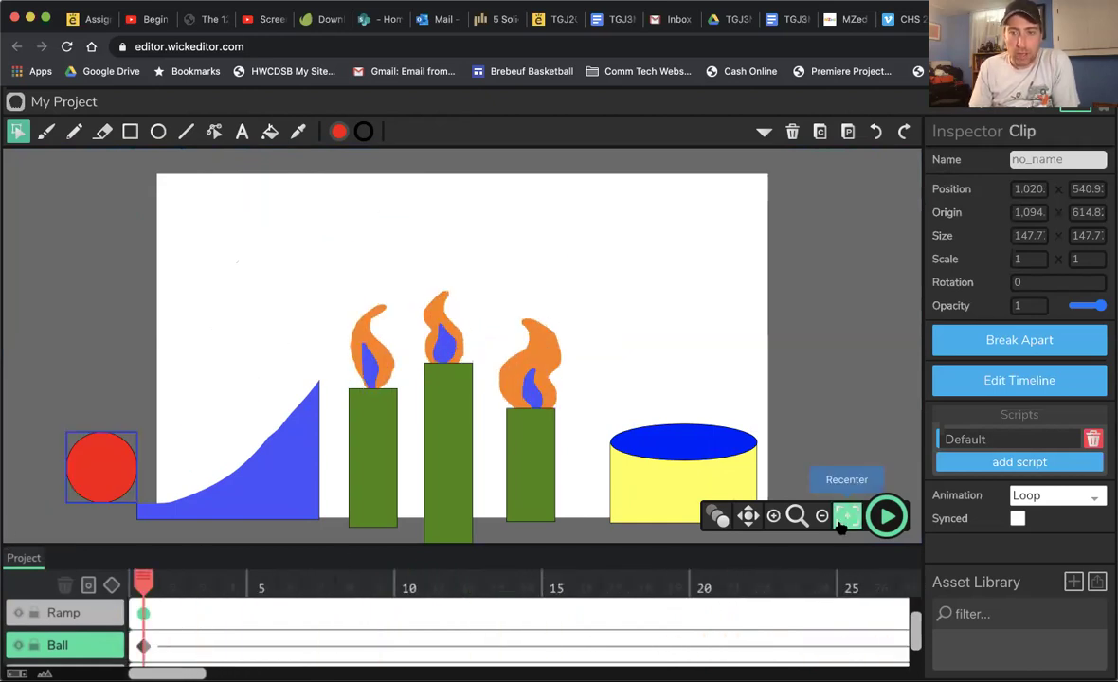
Preview the animation, and at frame 59 shift the ball slightly to the right within the pool
click(886, 516)
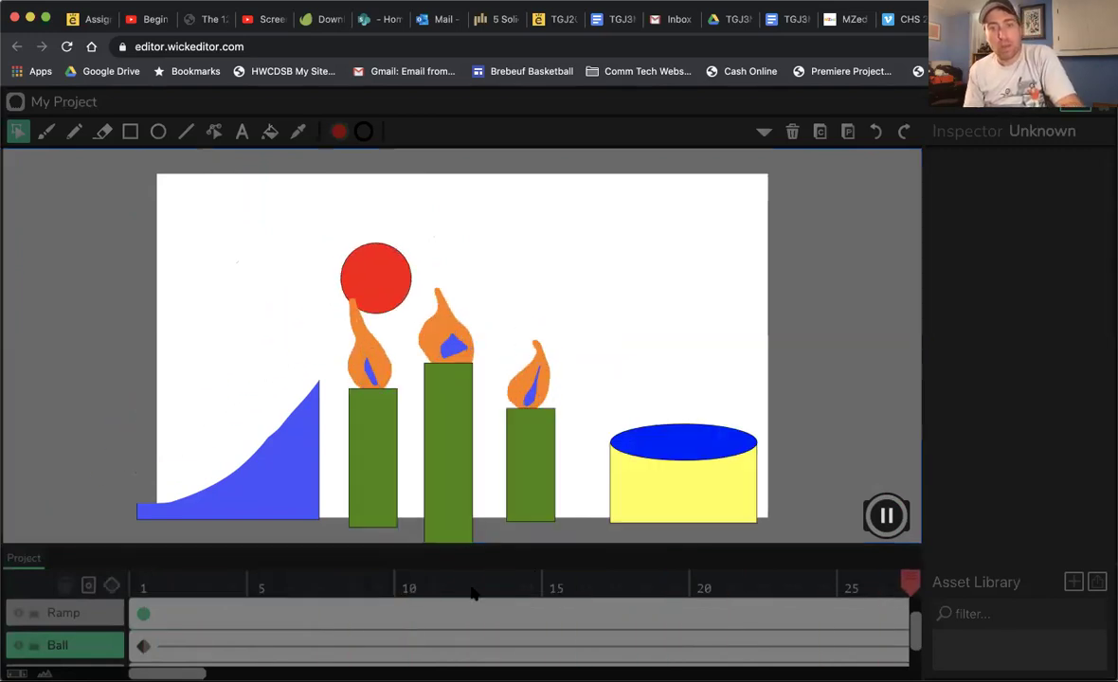
click(886, 514)
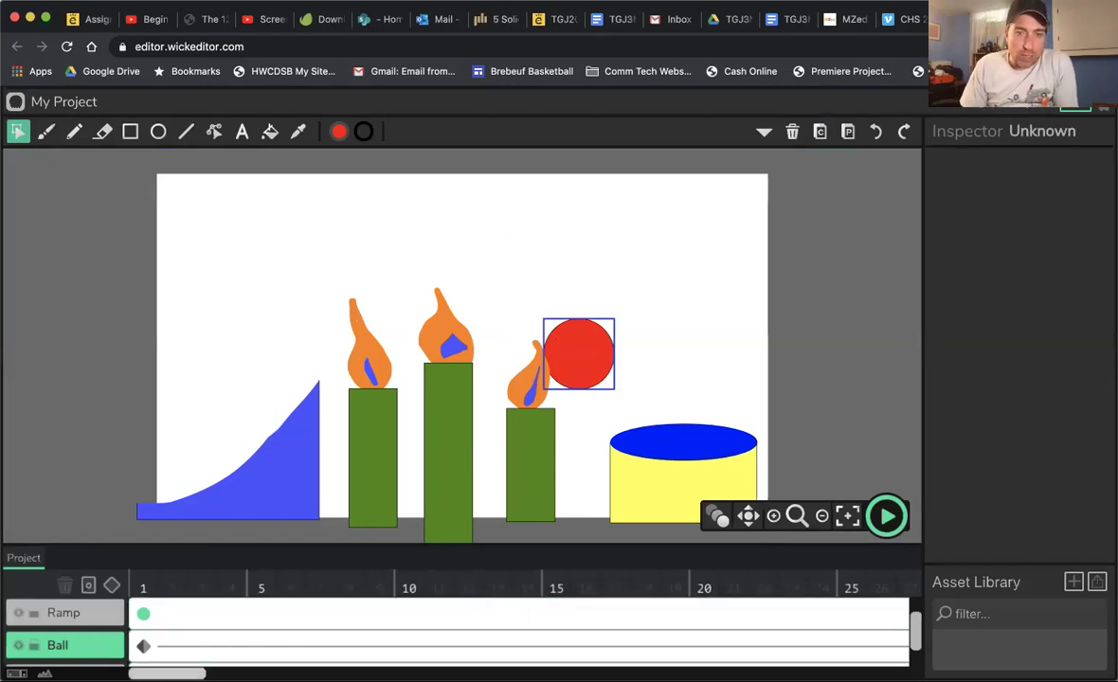
scroll(521, 626, right, 10)
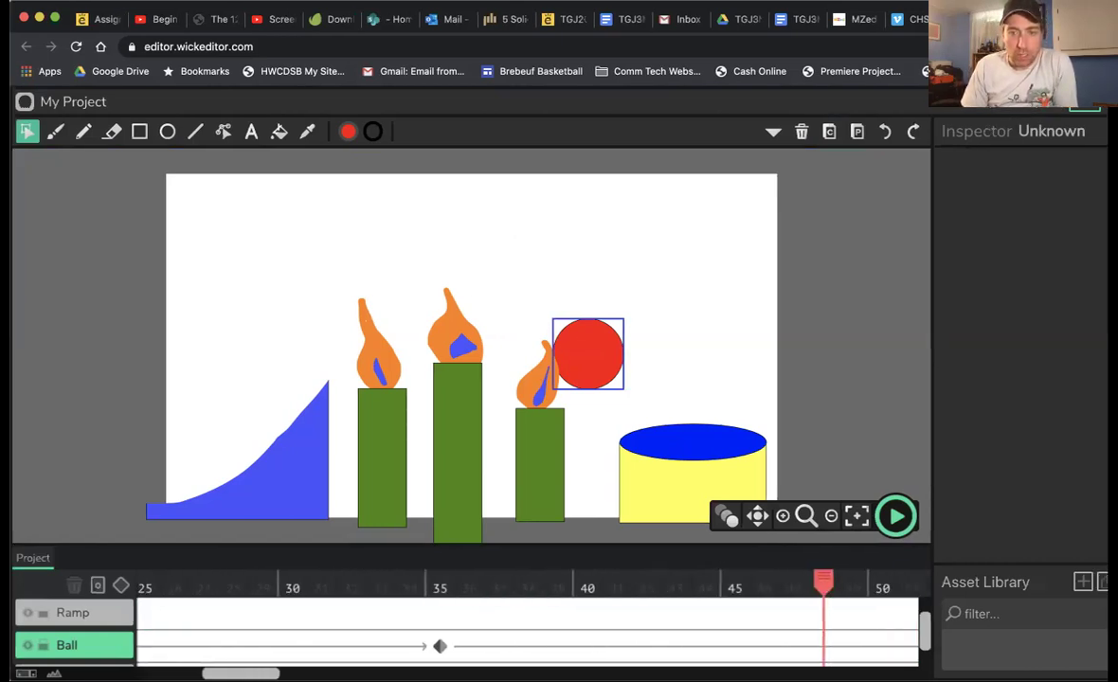
scroll(521, 625, right, 5)
drag(548, 579, 661, 593)
click(658, 648)
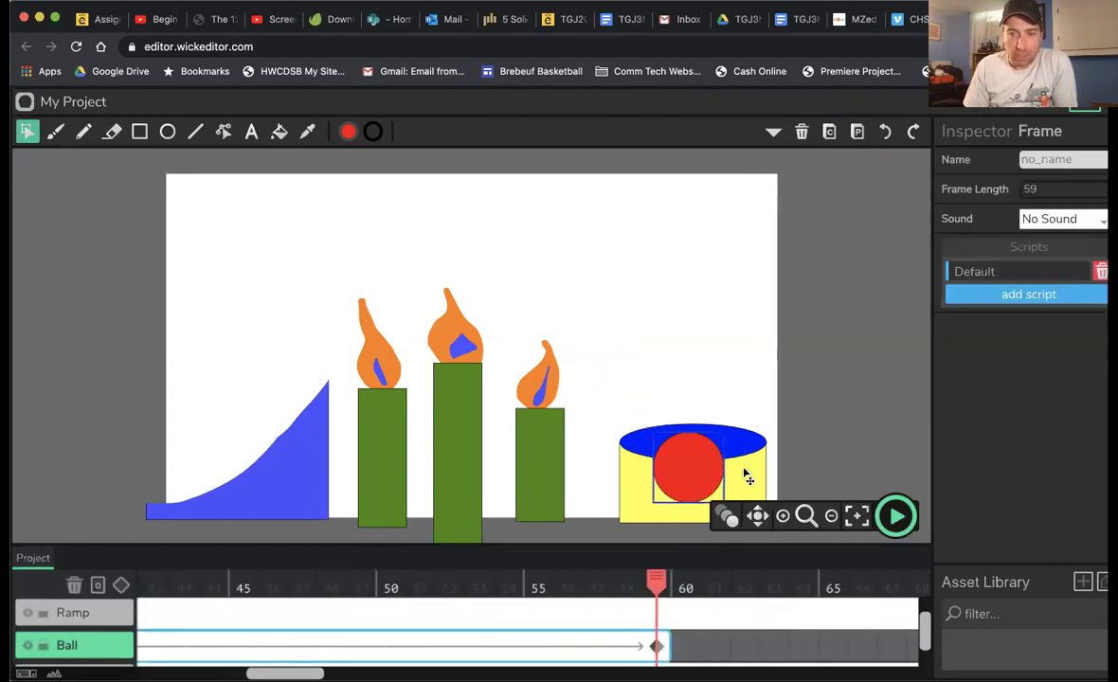
click(710, 474)
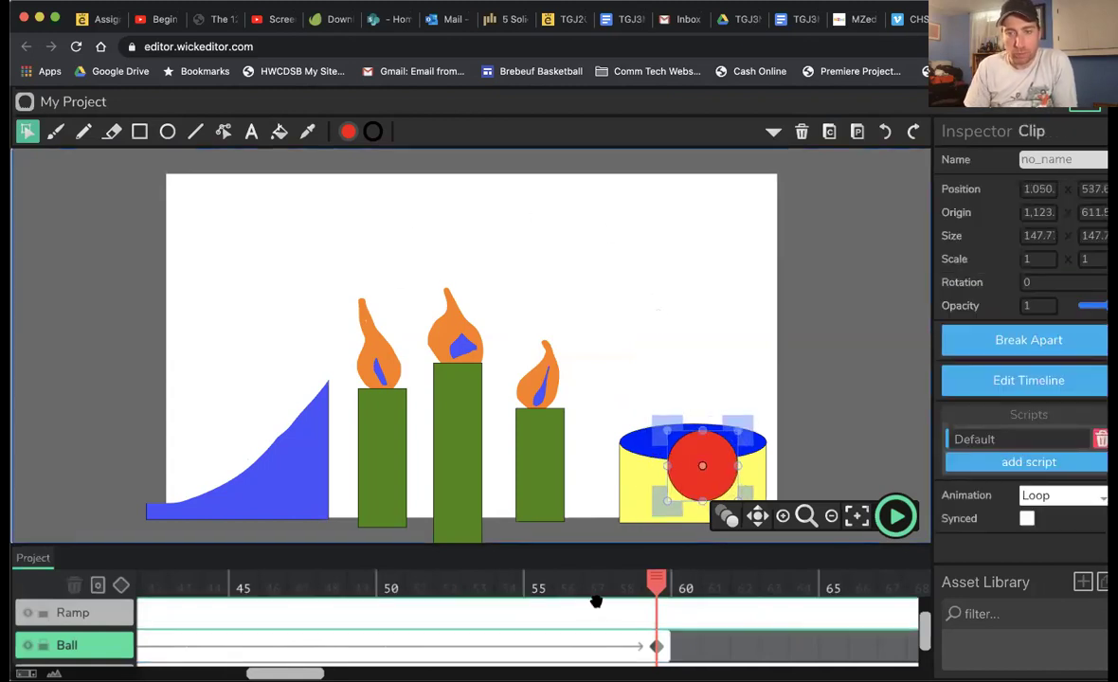
Add a tween keyframe to the Ball layer at frame 57 and raise the ball to just above the pool
click(635, 589)
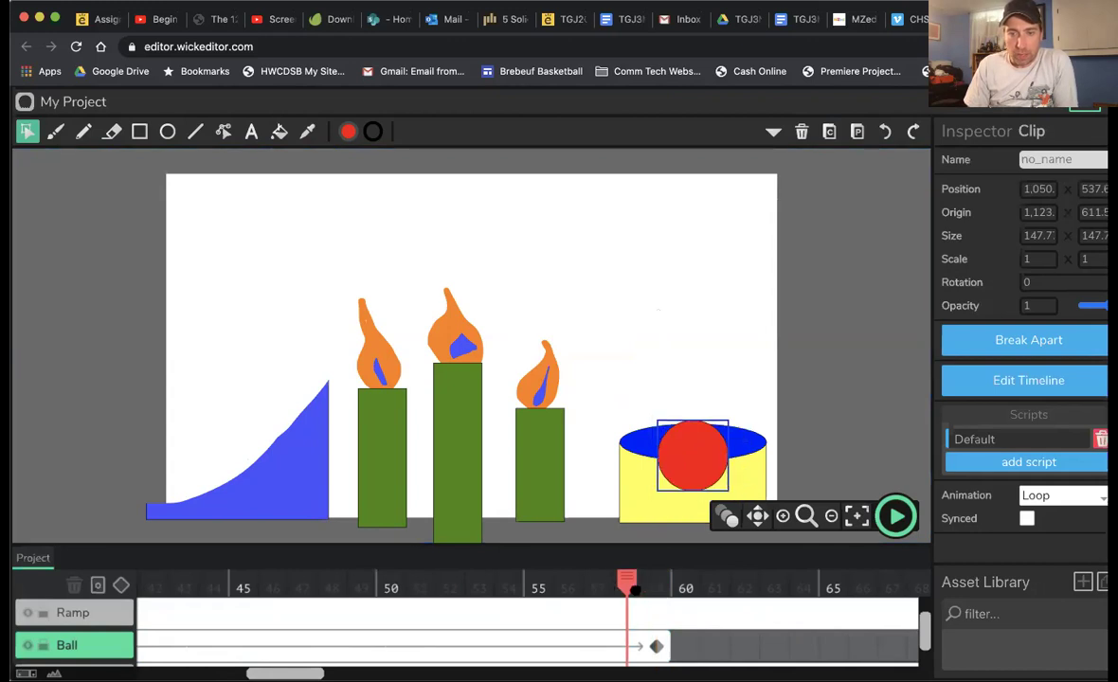
click(597, 589)
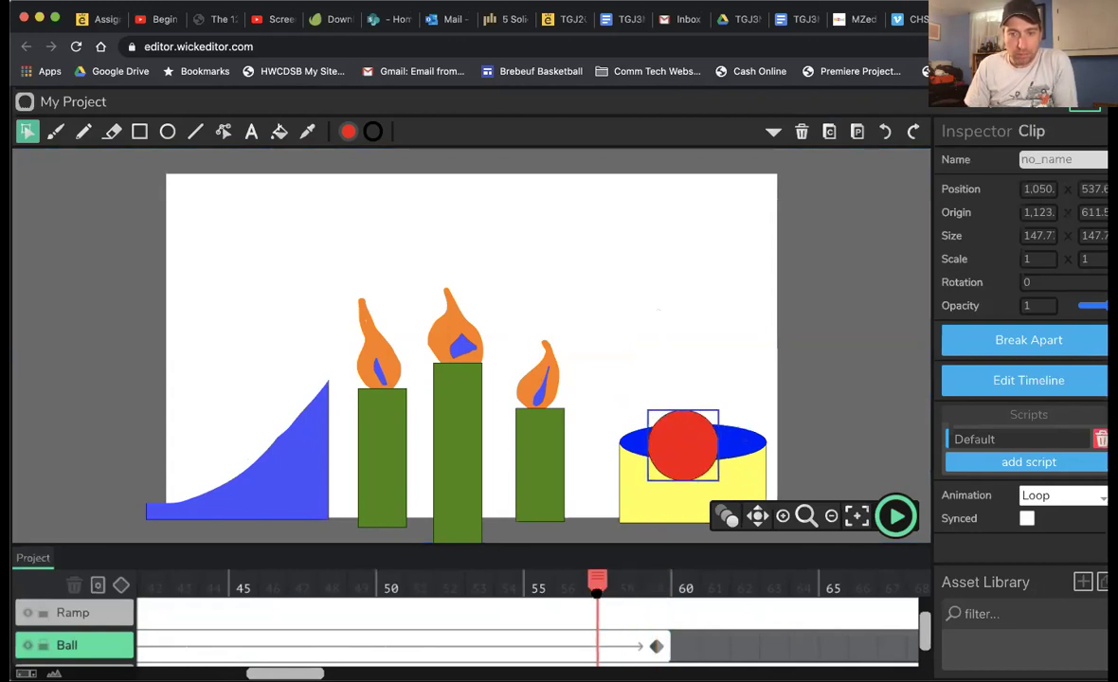
click(568, 588)
click(563, 646)
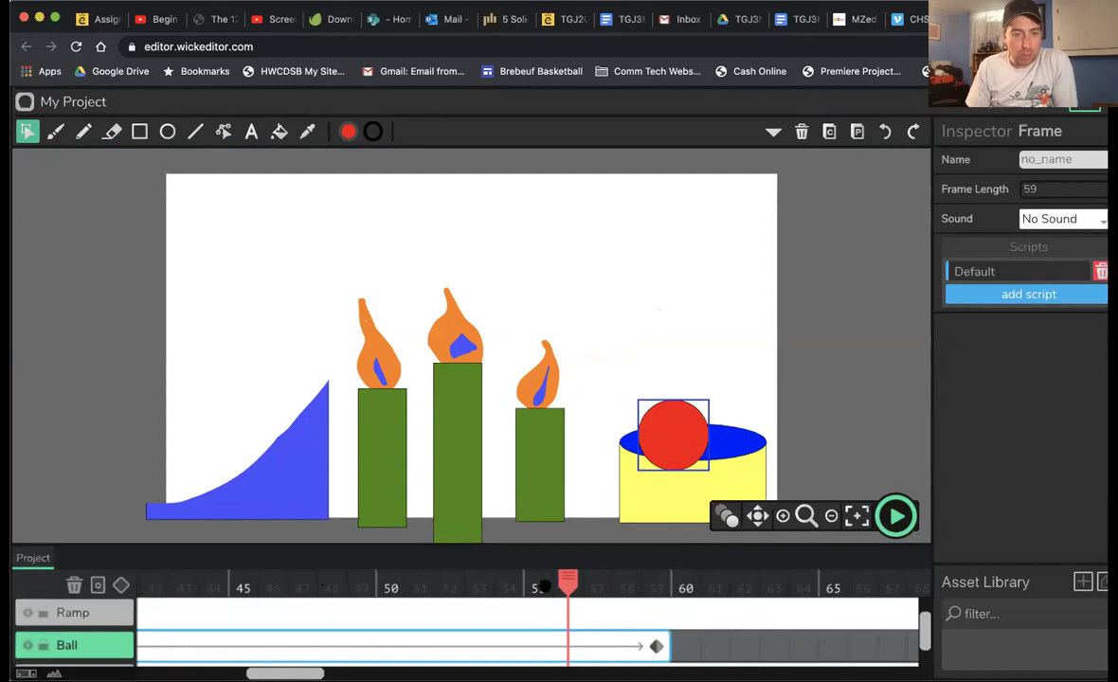
drag(557, 588, 588, 592)
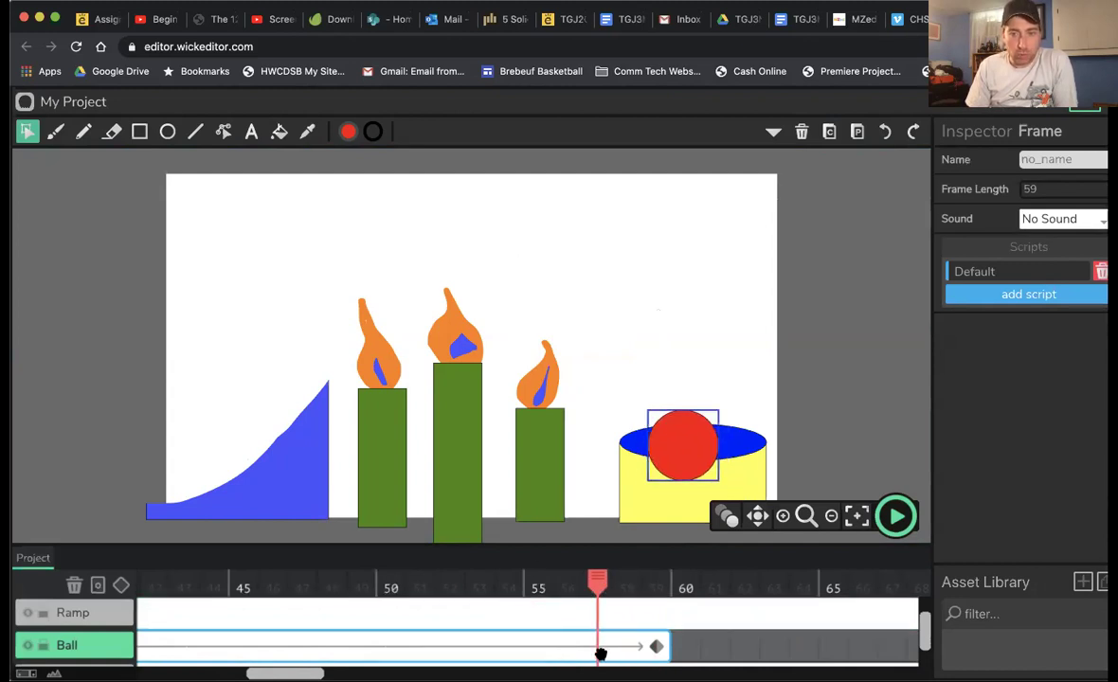
click(120, 585)
drag(684, 438, 671, 392)
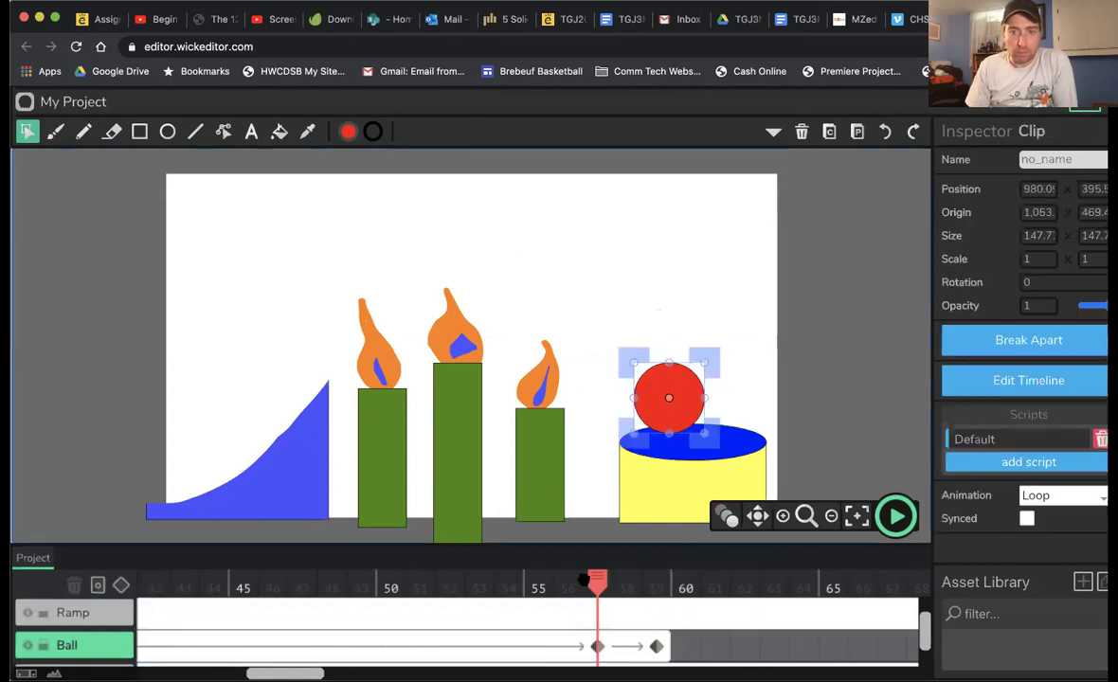
At frame 38, move the ball to the right so it hovers above the third candle, creating a tween keyframe
drag(583, 579, 479, 622)
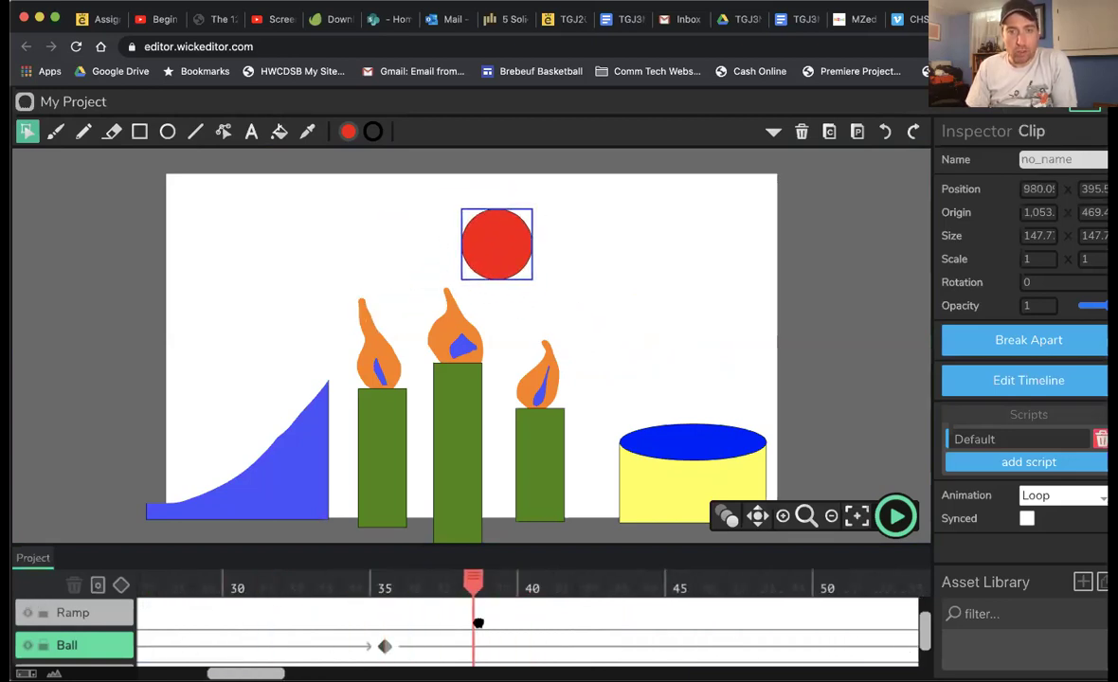
click(514, 245)
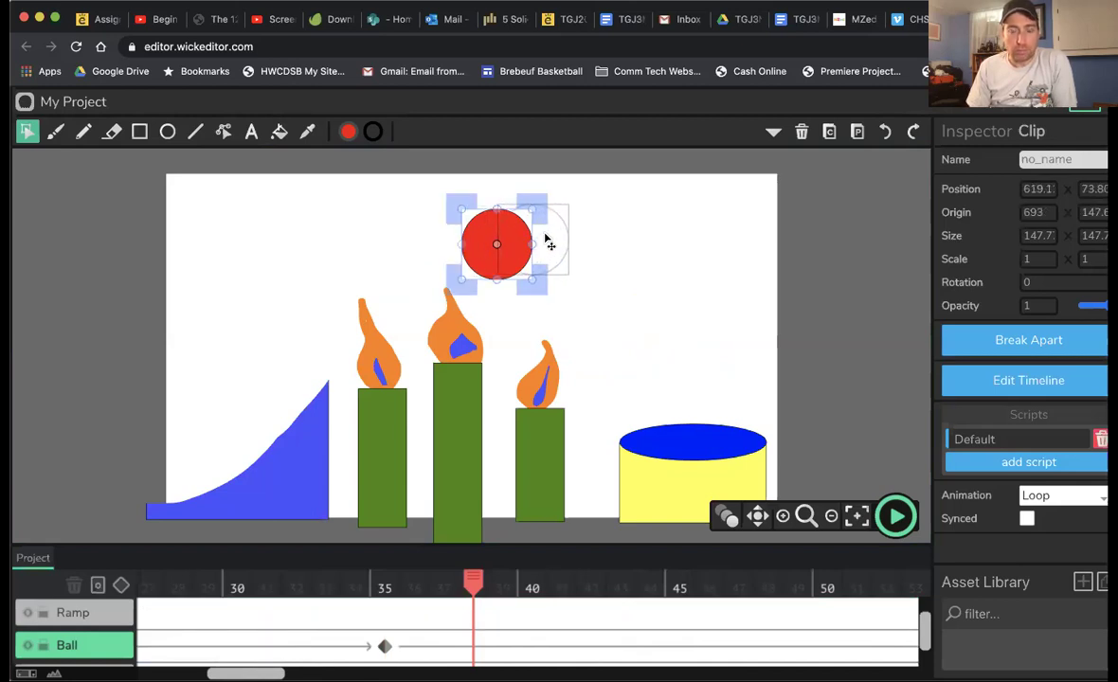
drag(550, 244, 555, 244)
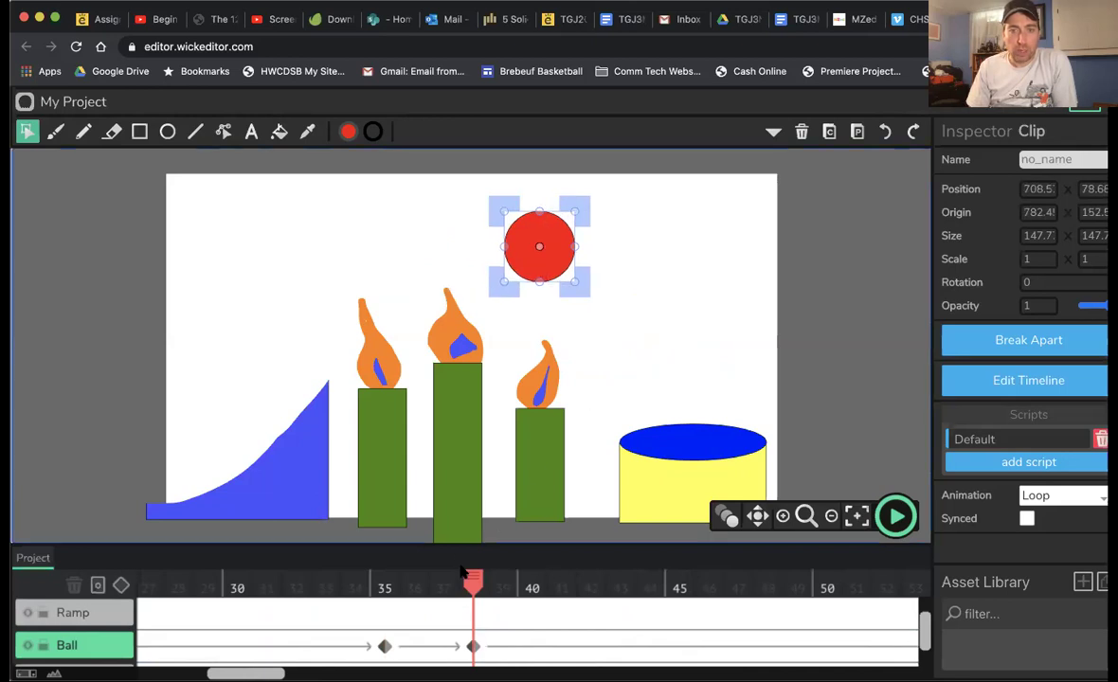
Nudge the ball slightly right at frame 35, and move it further right past the third candle at frame 38
click(427, 577)
drag(426, 578, 391, 575)
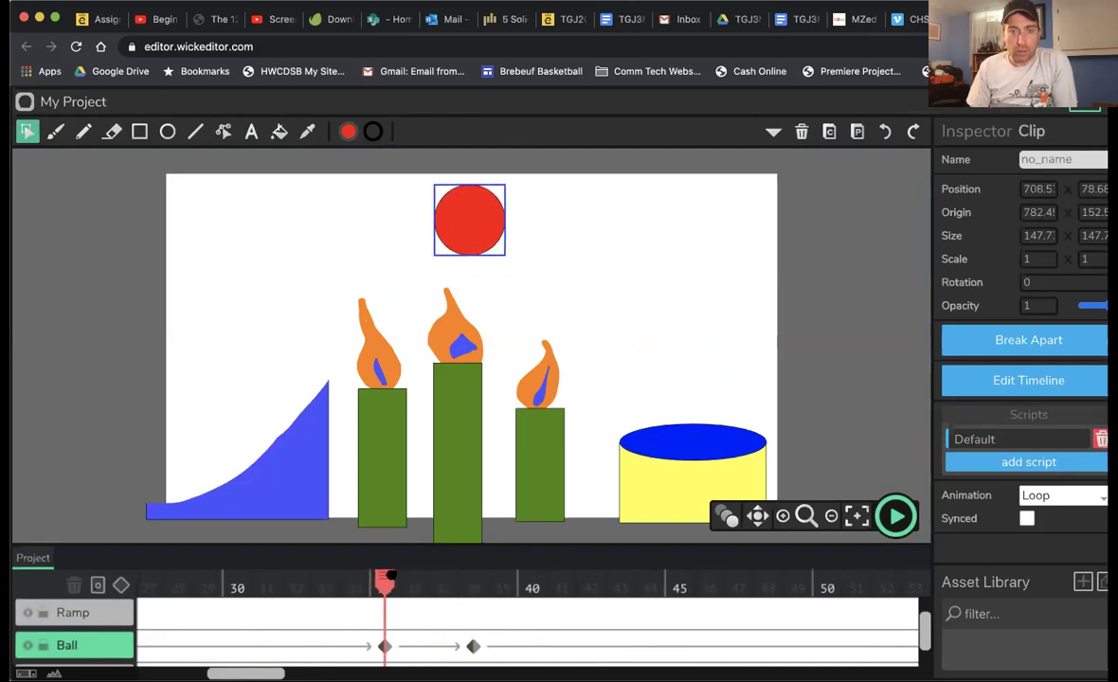
click(487, 240)
drag(487, 240, 502, 239)
drag(442, 581, 473, 581)
drag(542, 272, 583, 273)
Add a tween keyframe at frame 41 and move the ball right, between the third candle and the pool
drag(461, 583, 582, 604)
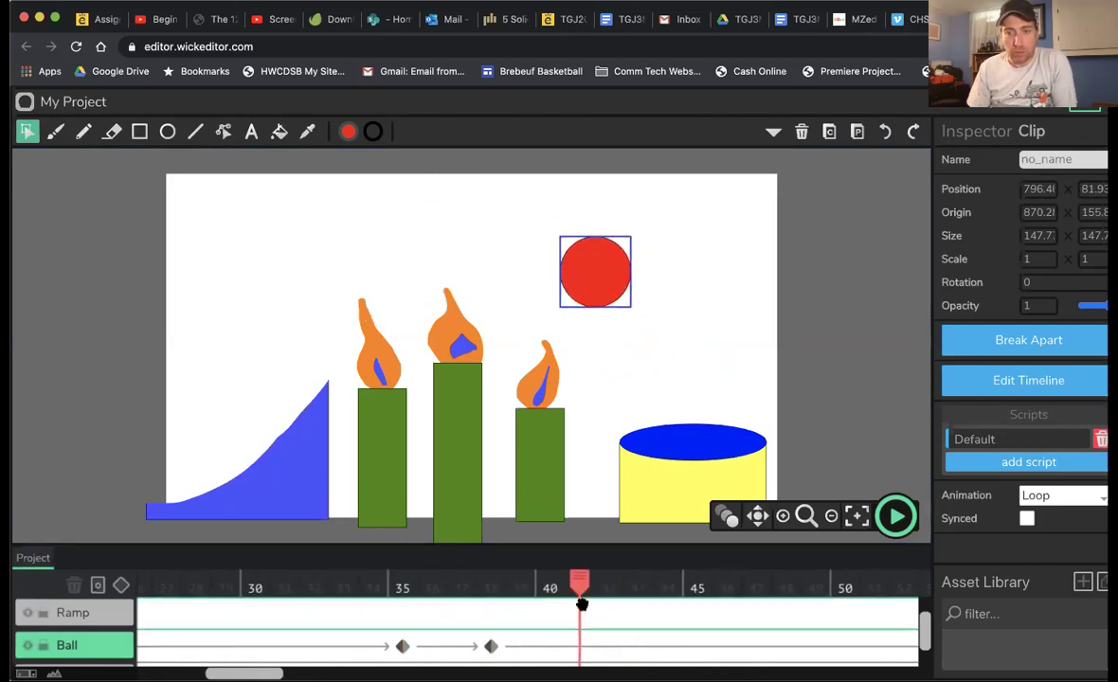
click(579, 654)
click(122, 585)
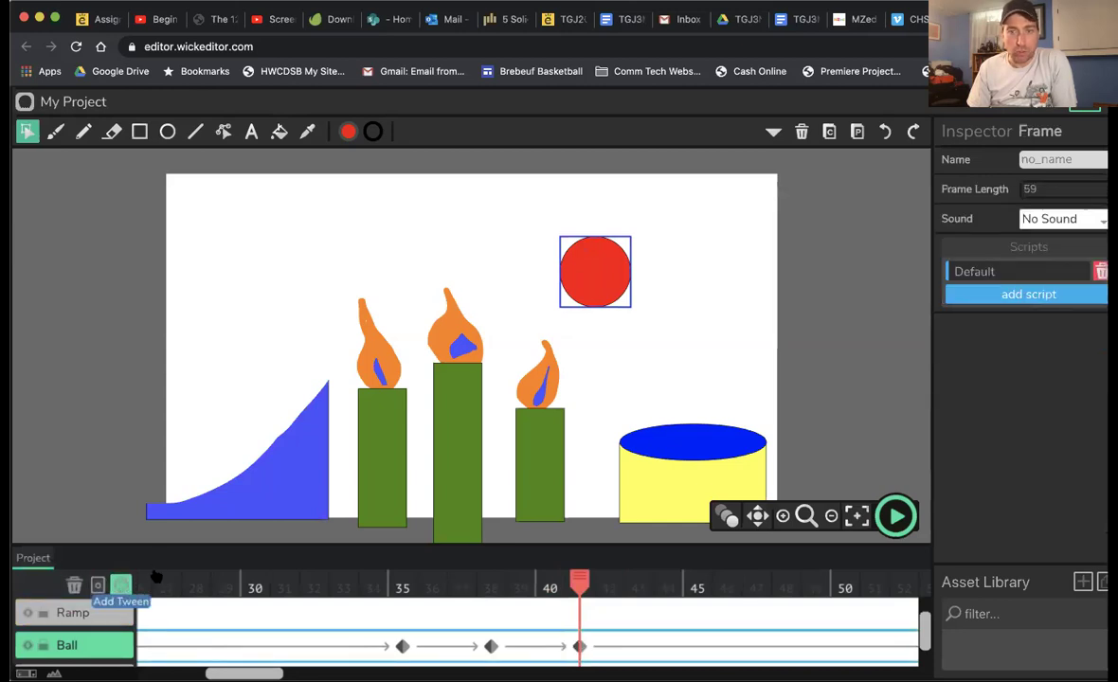
click(617, 280)
drag(650, 280, 650, 278)
Add a tween keyframe at frame 45 and move the ball slightly right and down, high above the pool
drag(533, 574, 667, 590)
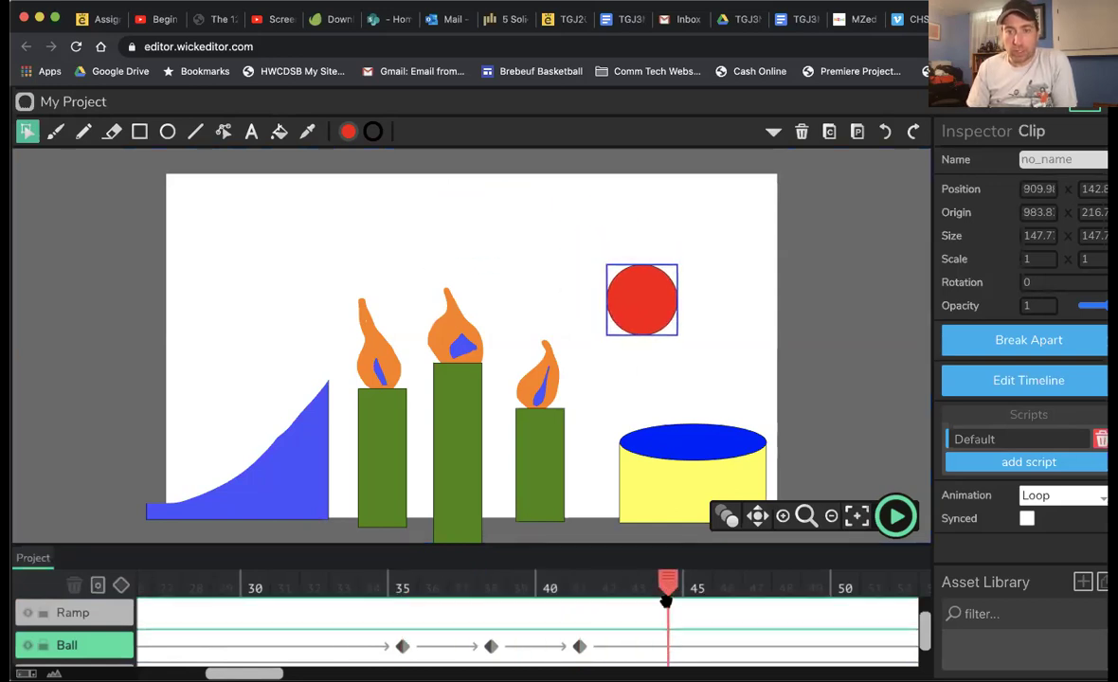
key(period)
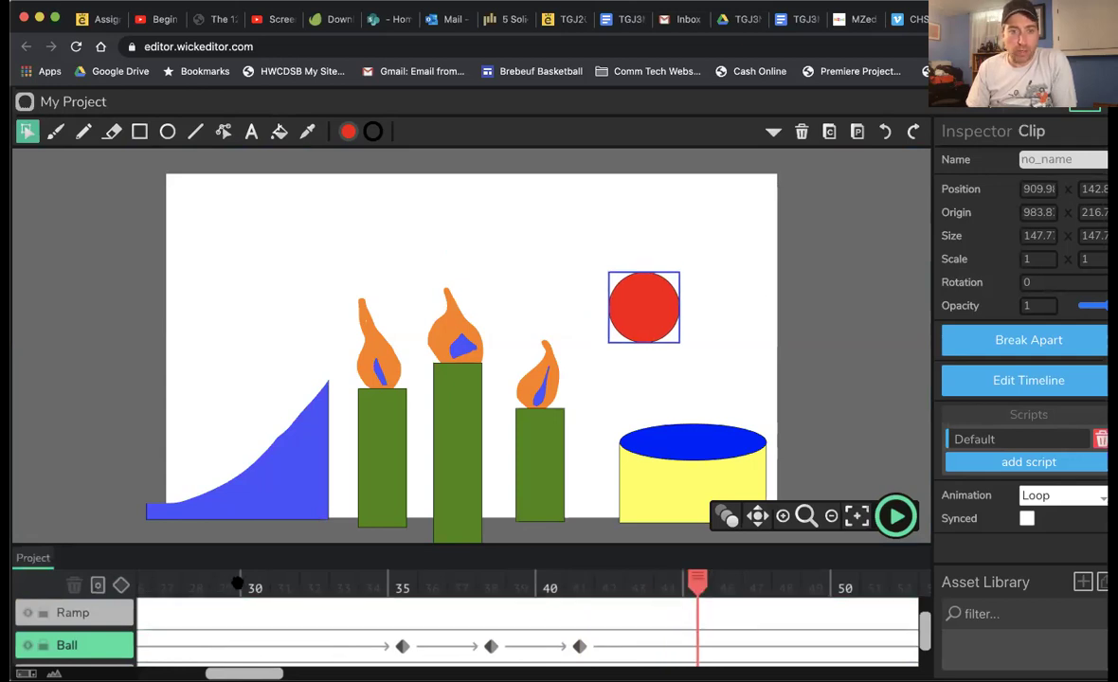
click(120, 584)
click(641, 304)
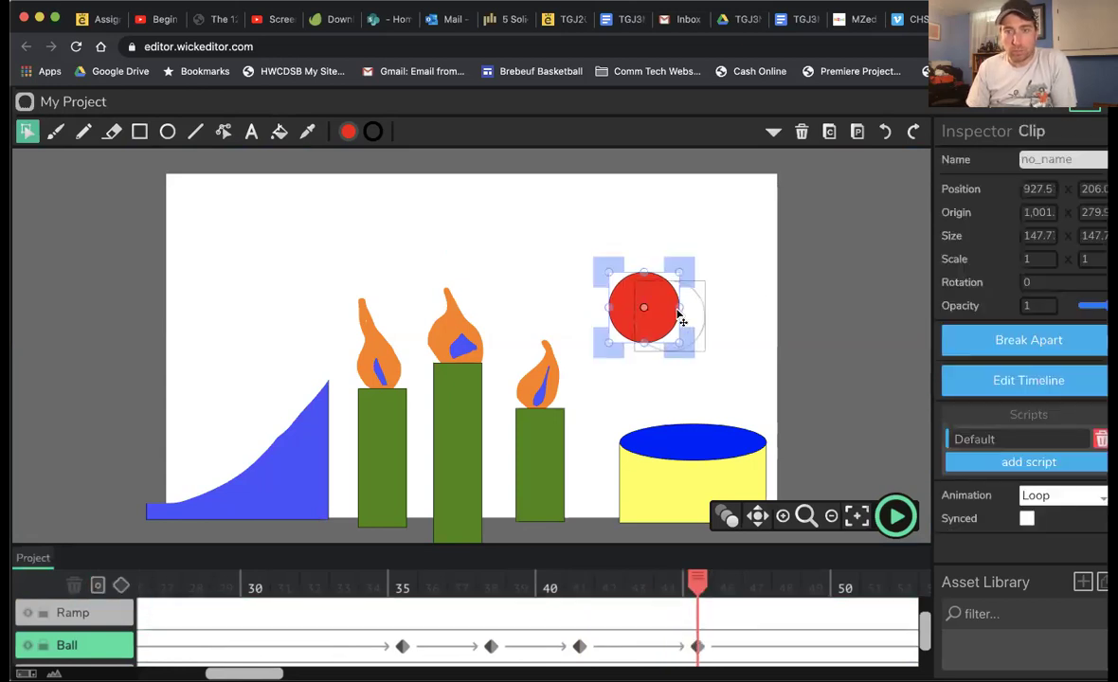
drag(642, 307, 663, 313)
Scrub through the ball's path, add a tween keyframe at frame 47 and move the ball slightly right and down towards the pool
drag(680, 570, 611, 603)
scroll(691, 611, right, 5)
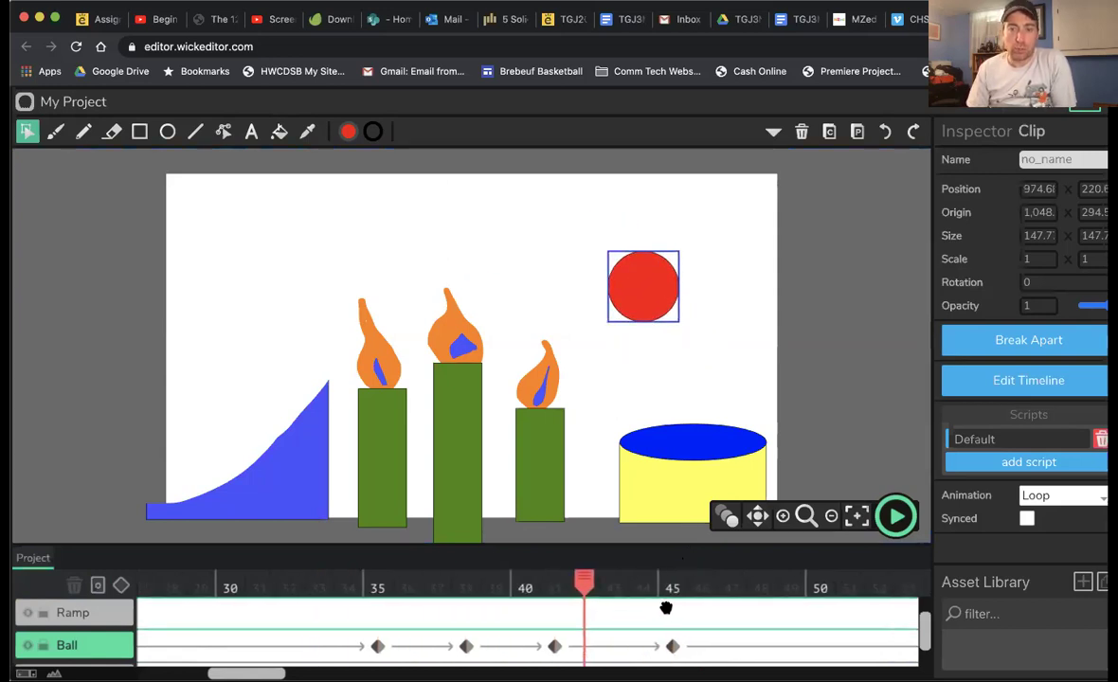
drag(551, 586, 633, 590)
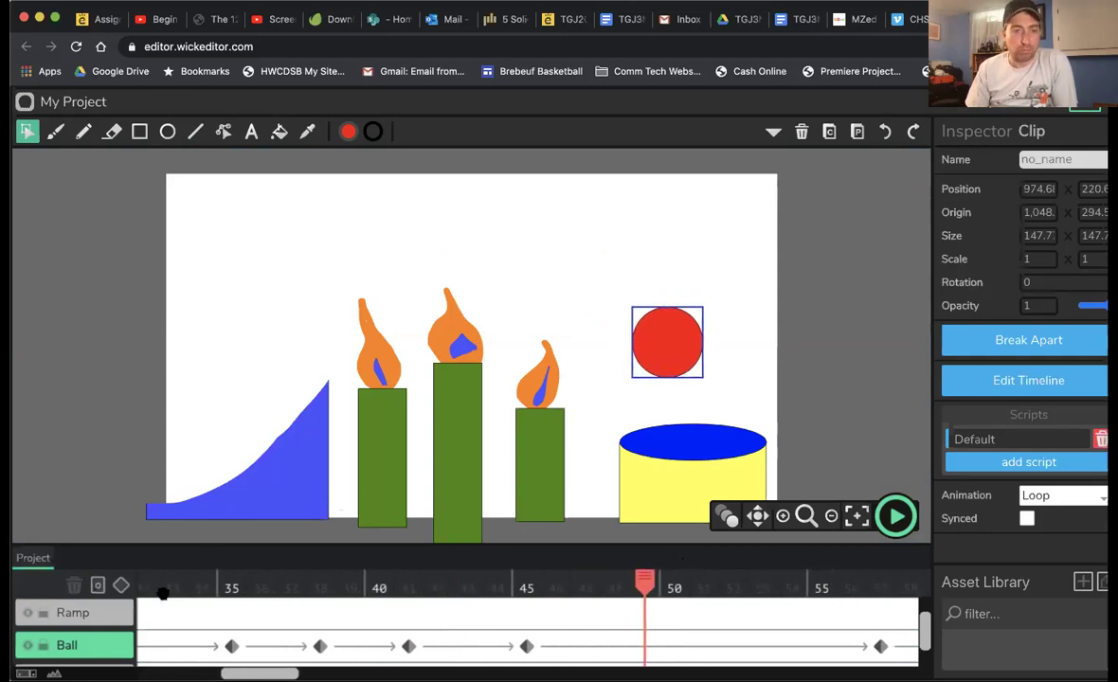
drag(526, 585, 576, 588)
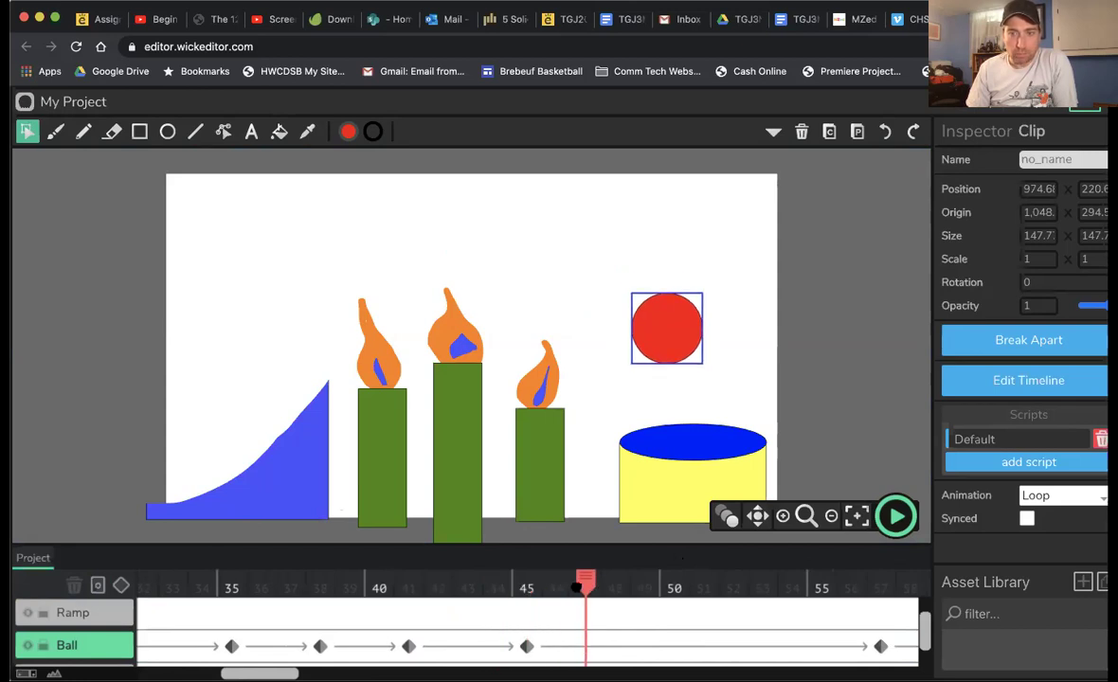
click(120, 585)
click(672, 363)
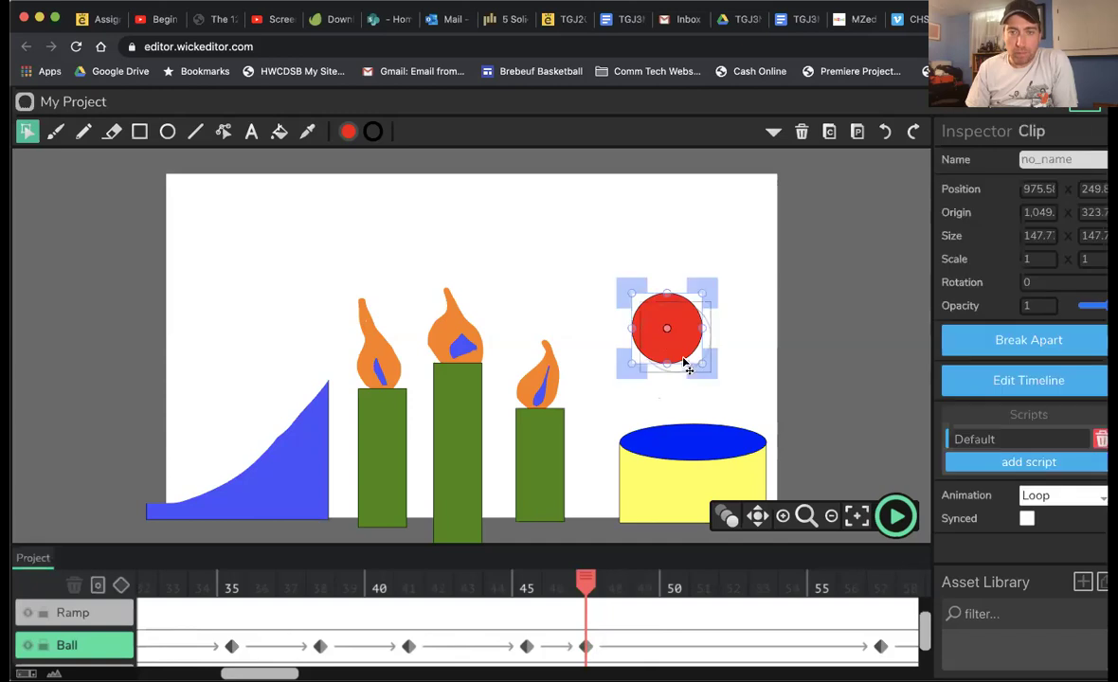
drag(666, 361, 679, 388)
Check the end of the ball's path, and shift the last two Ball keyframes to frames 55 and 57
drag(586, 588, 673, 592)
click(731, 600)
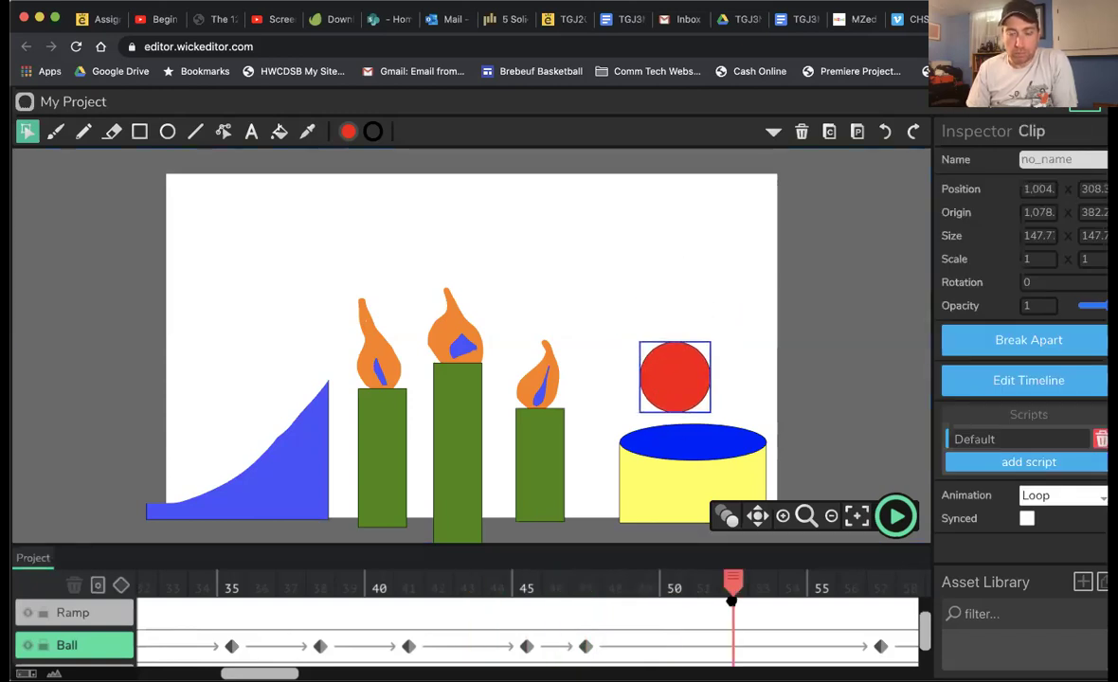
click(857, 585)
drag(857, 586, 893, 585)
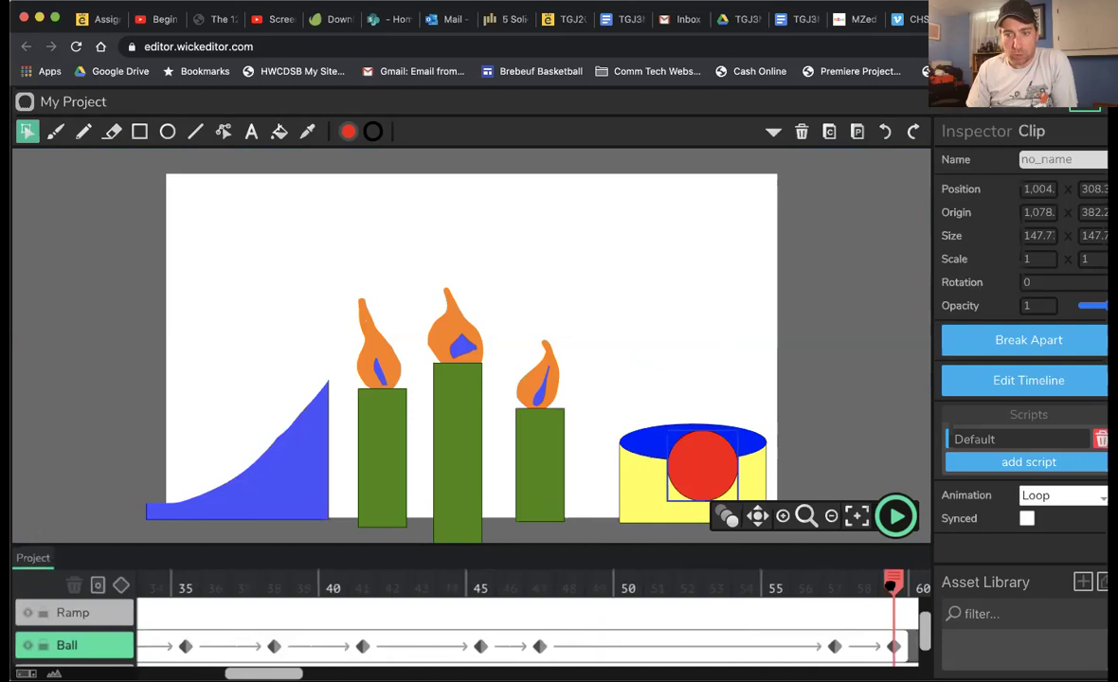
click(838, 648)
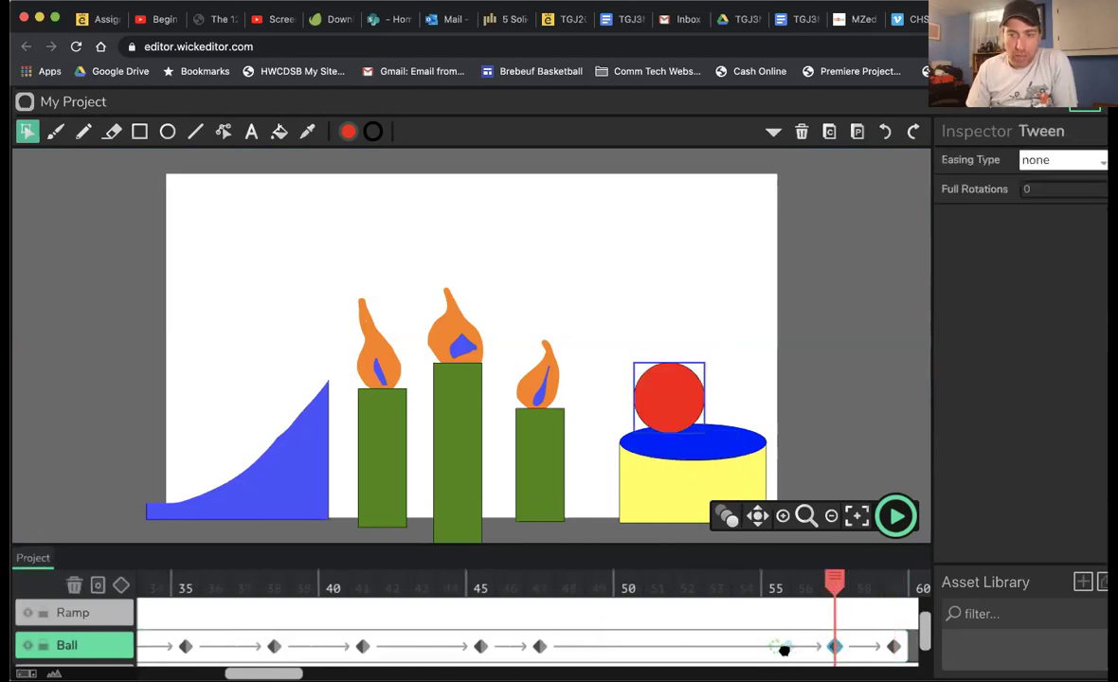
click(775, 647)
drag(893, 647, 831, 648)
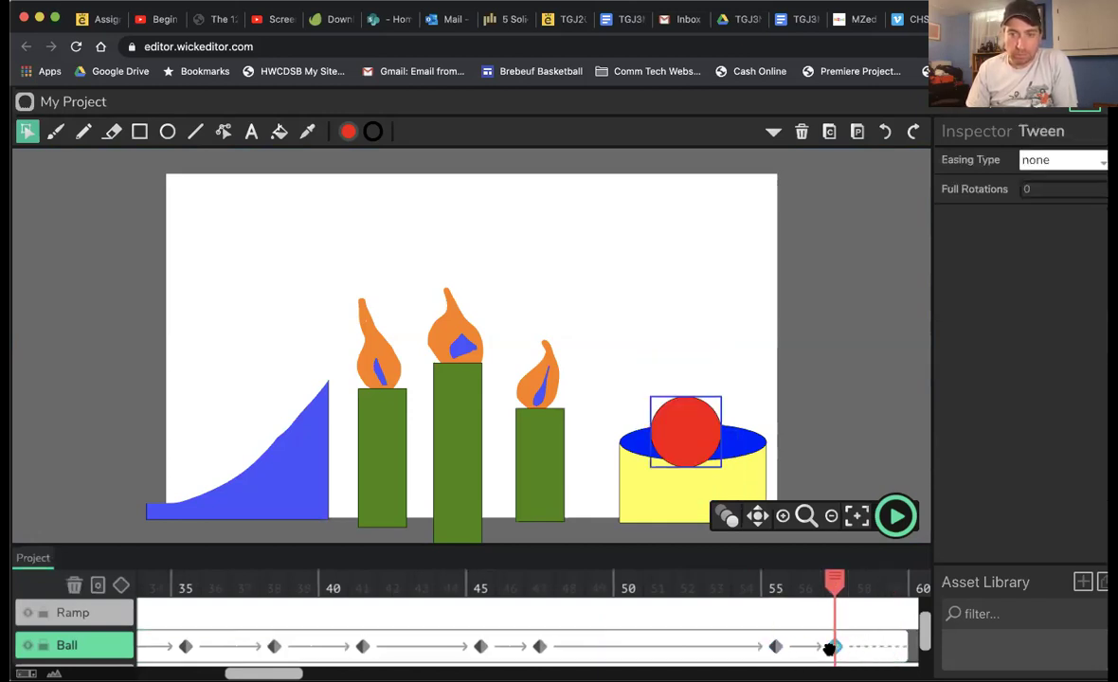
Add a tween keyframe at frame 49 and move the ball slightly right and down, closer to the pool
drag(744, 588, 605, 601)
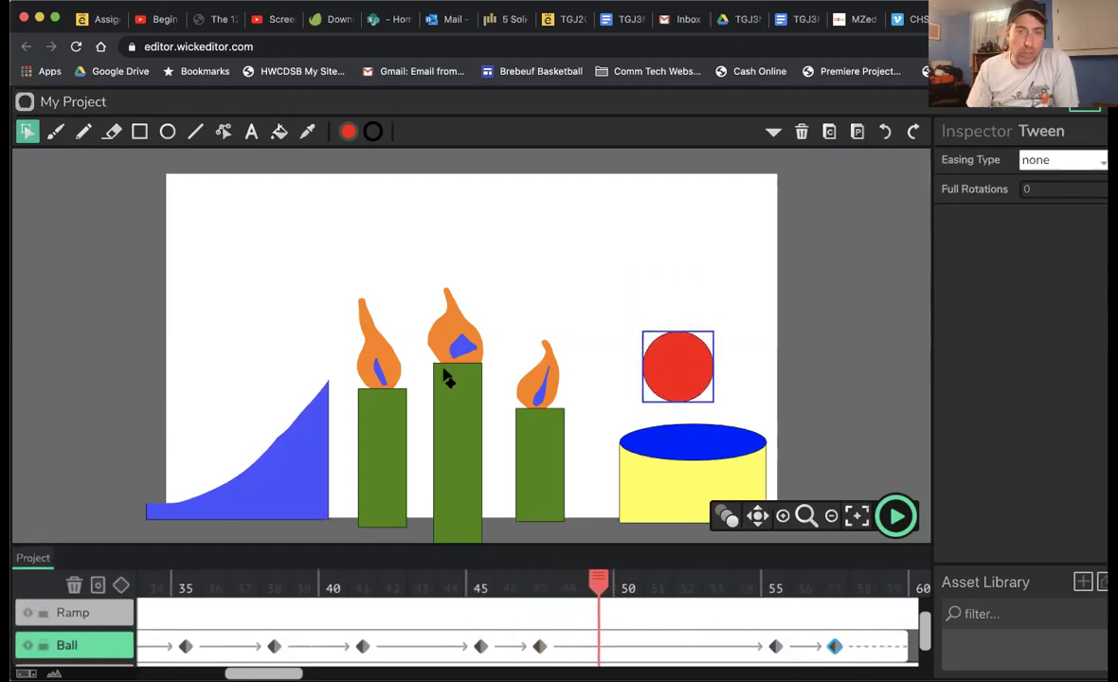
click(121, 585)
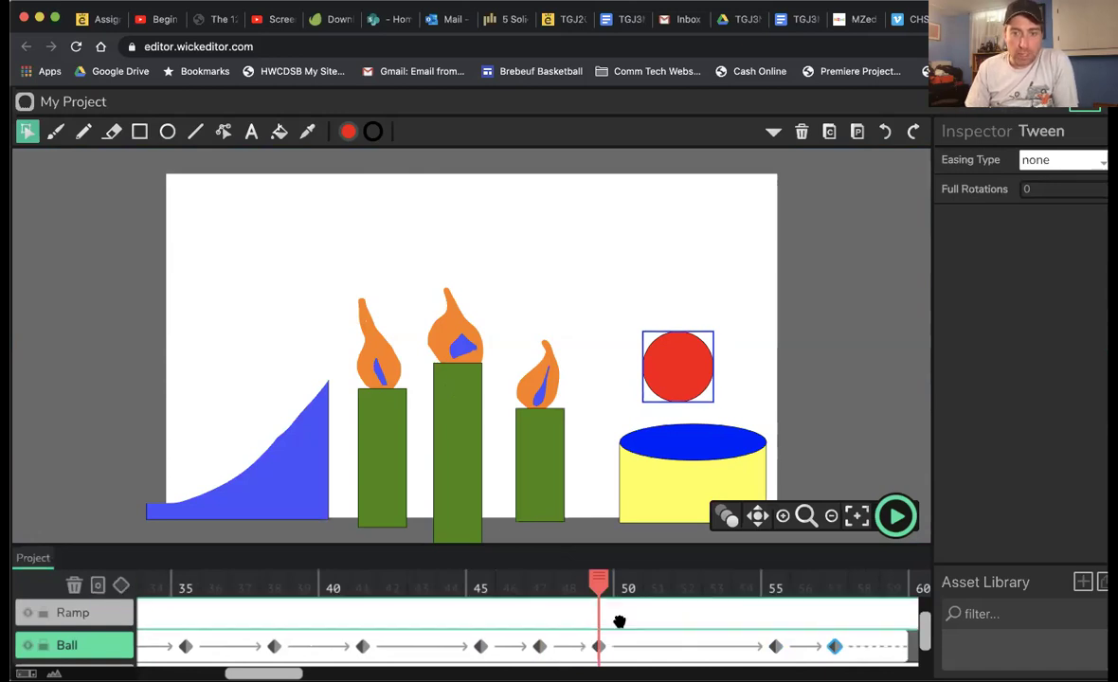
mouse_move(599, 589)
mouse_down()
mouse_move(536, 595)
mouse_move(600, 595)
mouse_up()
scroll(606, 607, up, 1)
scroll(631, 629, down, 2)
drag(694, 388, 709, 397)
Add a tween keyframe at frame 51 and lower the ball so it overlaps the pool's water surface
drag(606, 591, 672, 592)
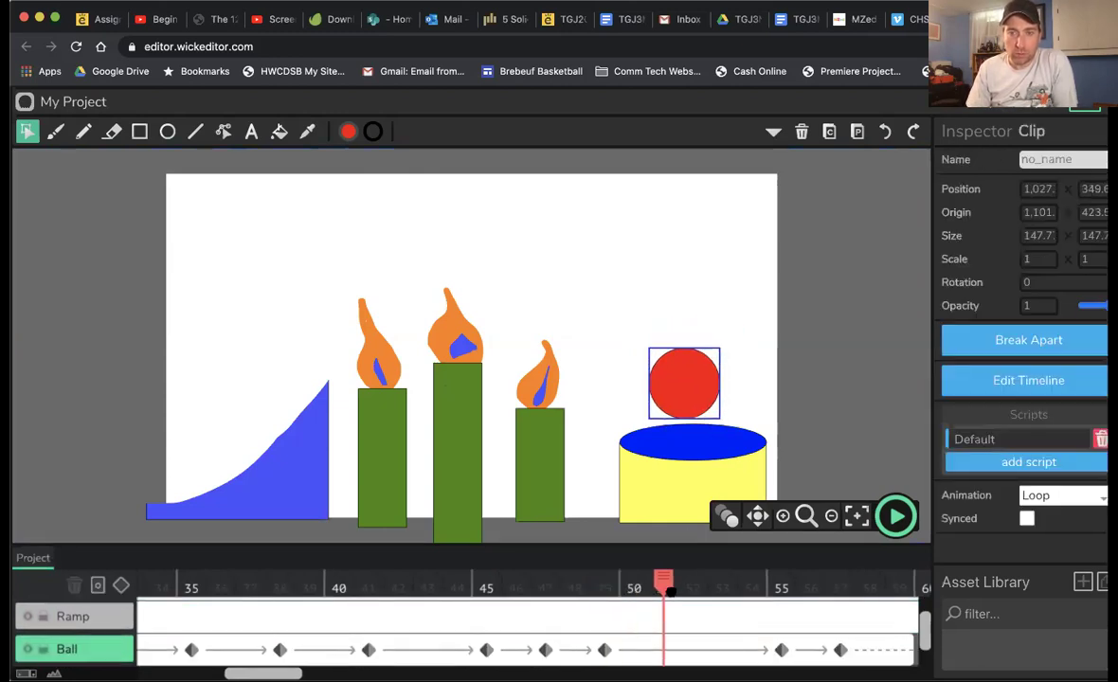
click(121, 585)
click(685, 406)
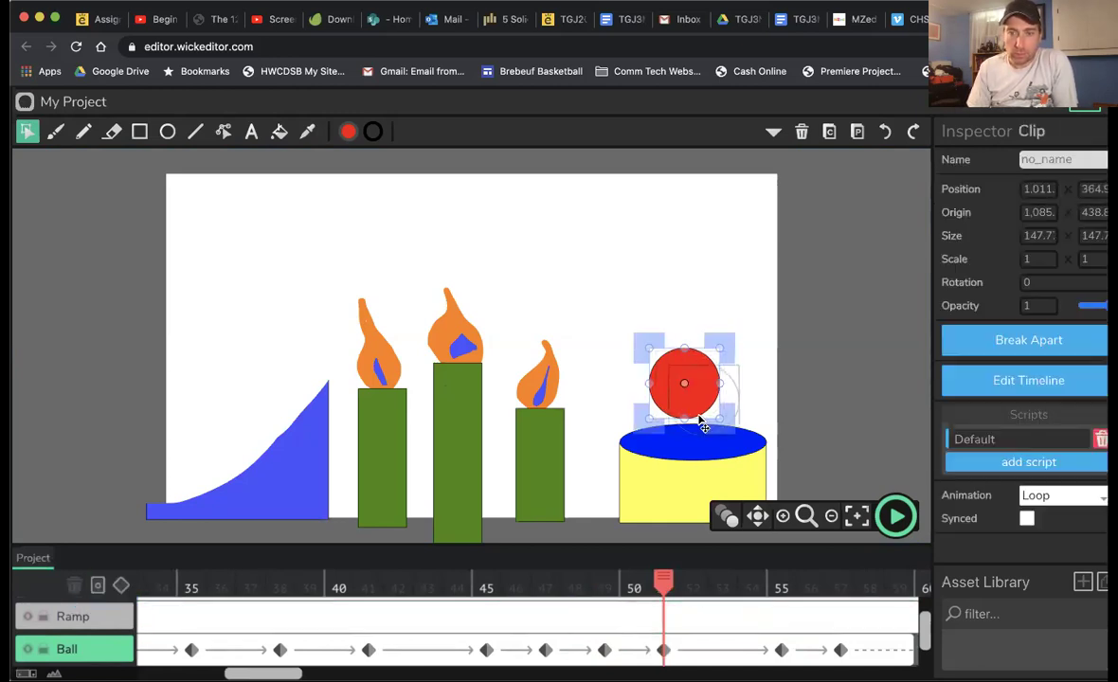
drag(699, 434, 714, 463)
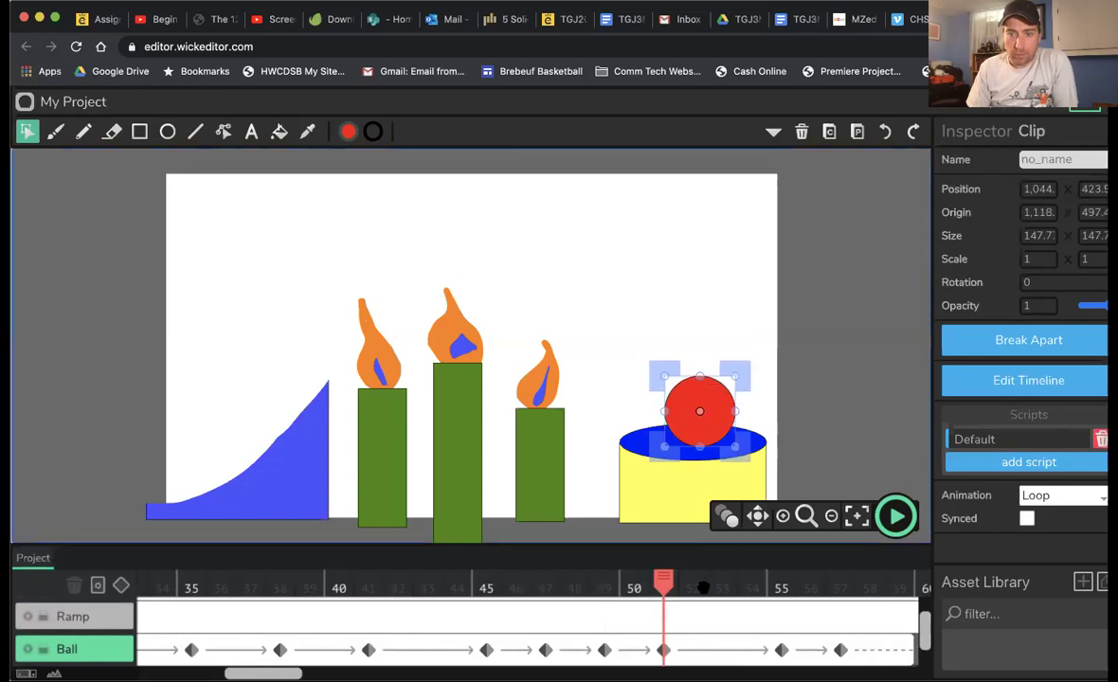
Delete the Ball layer's tween keyframe at frame 55
drag(720, 590, 776, 633)
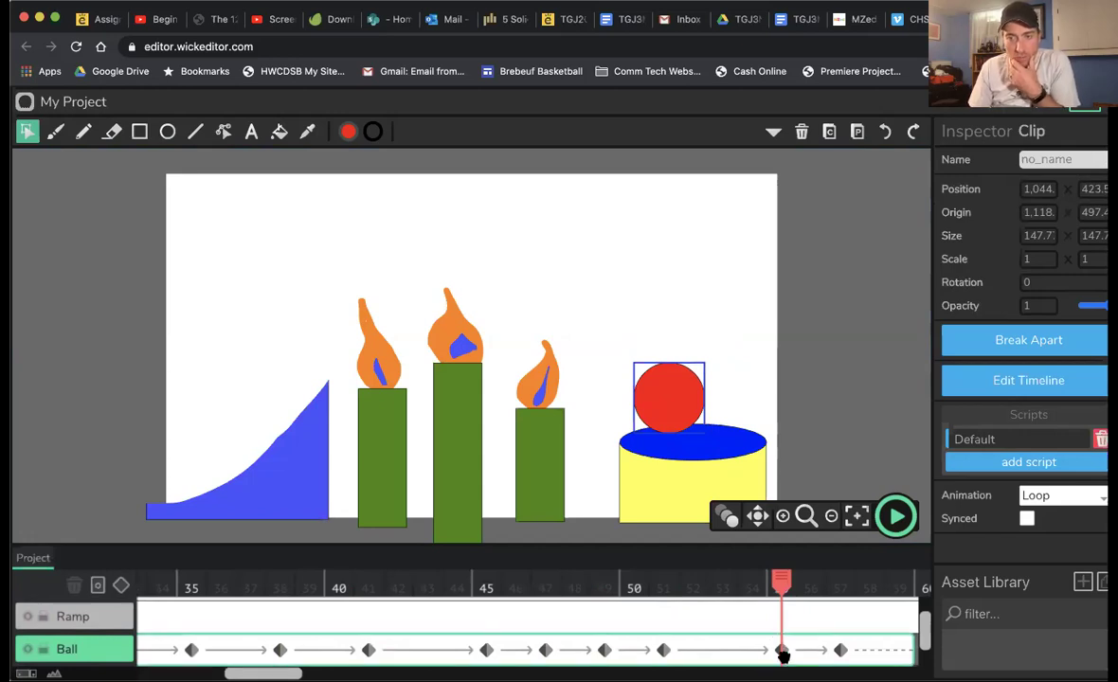
click(783, 652)
click(782, 652)
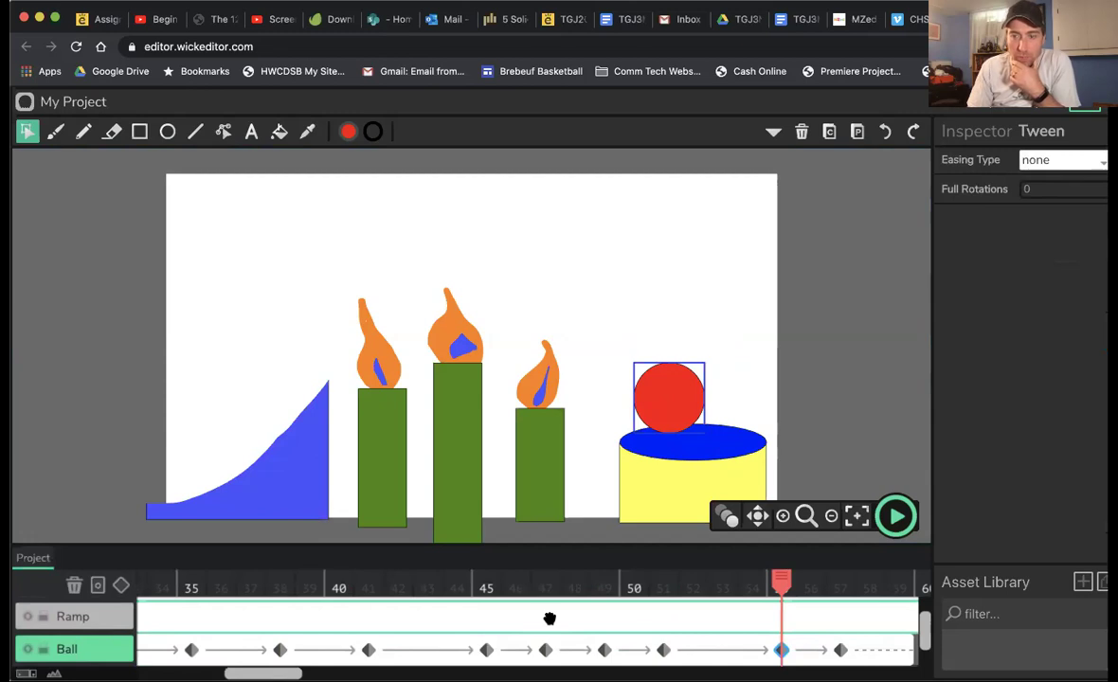
key(Delete)
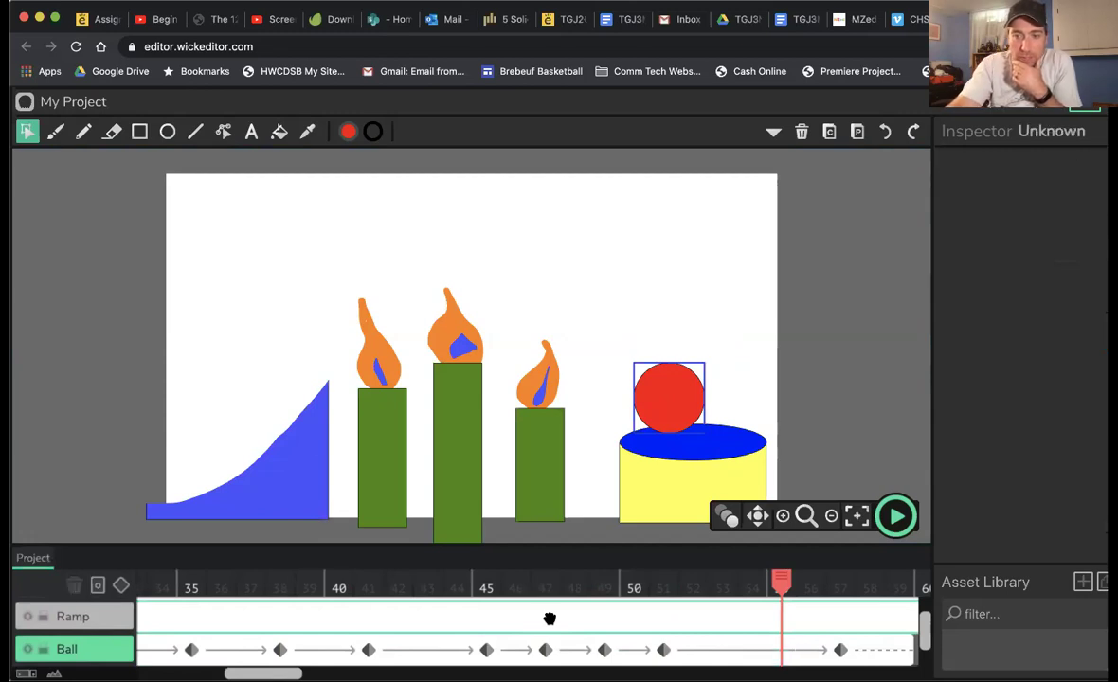
Shorten the Ball layer's frame so it ends at its last tween keyframe, frame 57
click(839, 647)
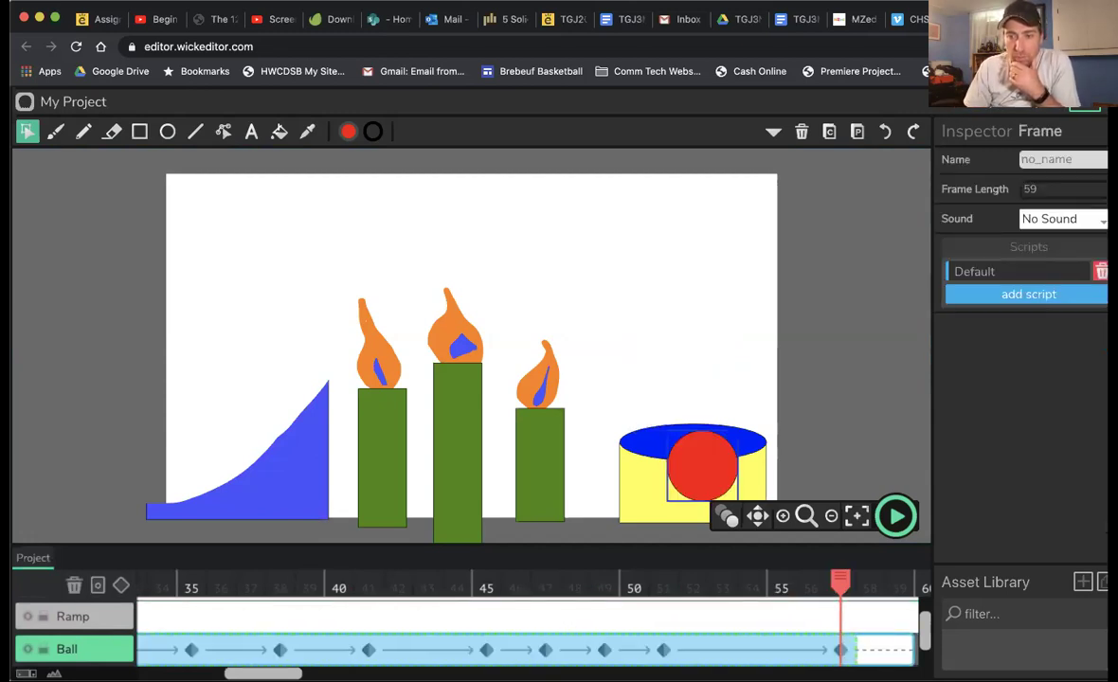
drag(909, 650, 853, 650)
drag(746, 595, 834, 595)
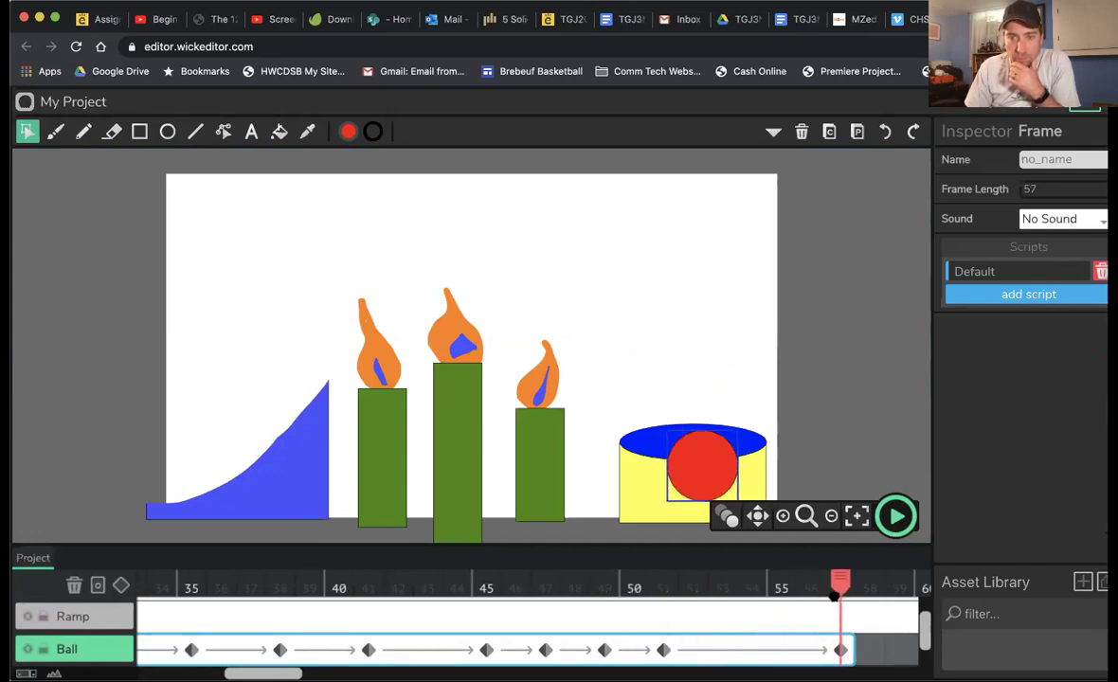
Add a Ball tween keyframe at frame 4 and move the ball down and right onto the start of the ramp
click(693, 575)
drag(681, 581, 152, 582)
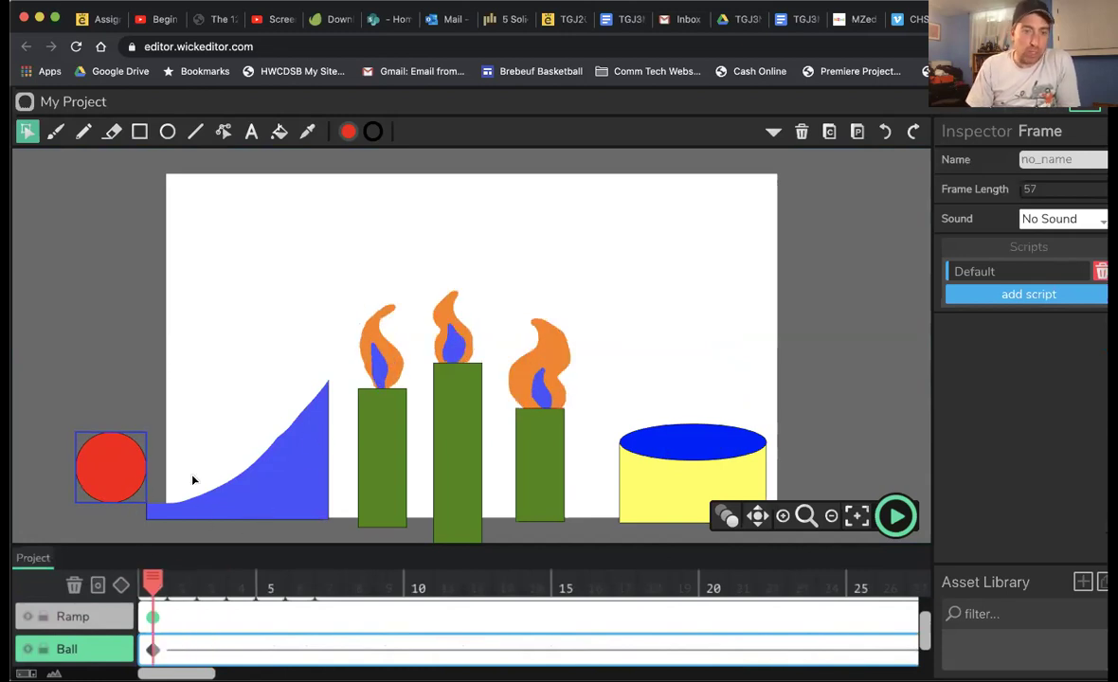
click(189, 584)
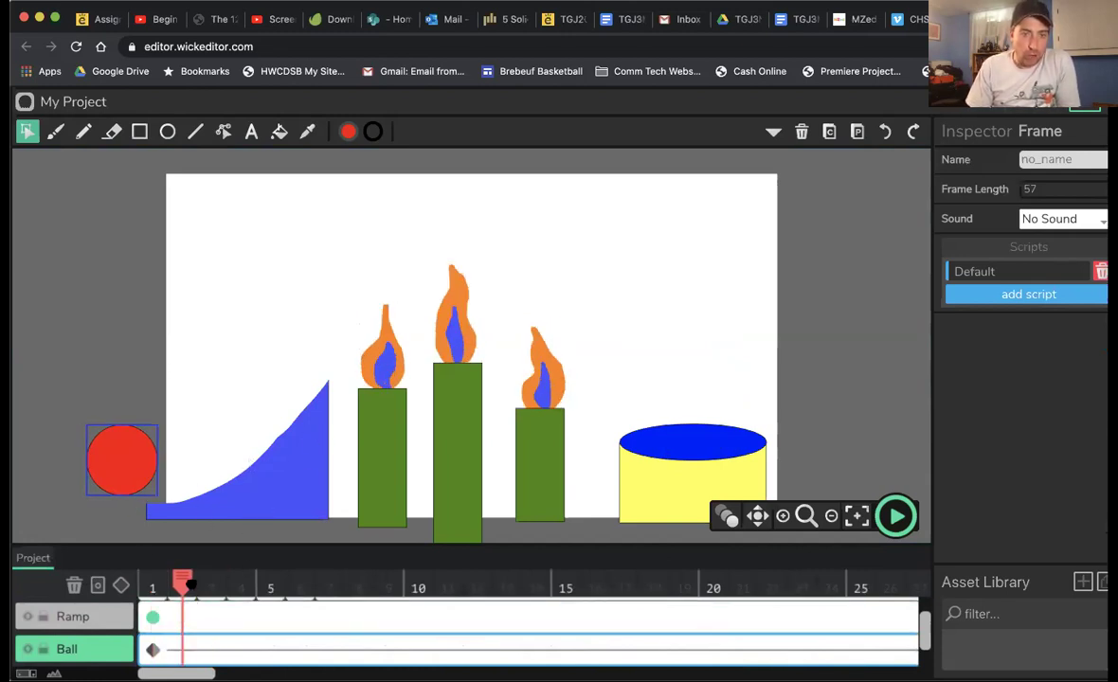
drag(189, 585, 235, 587)
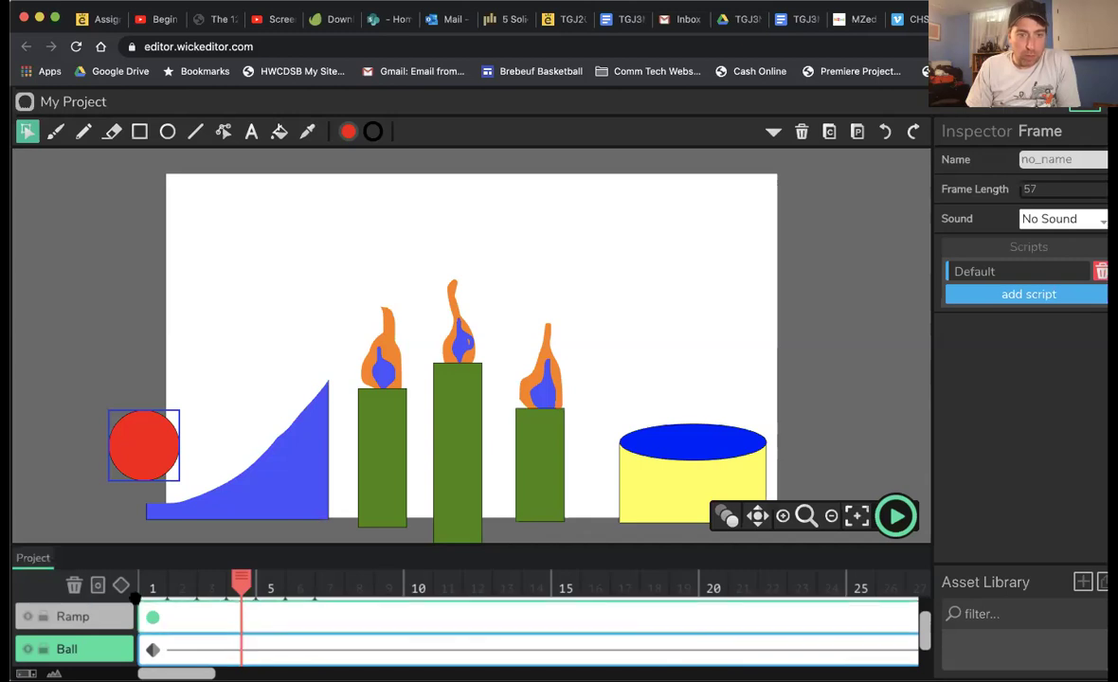
click(155, 438)
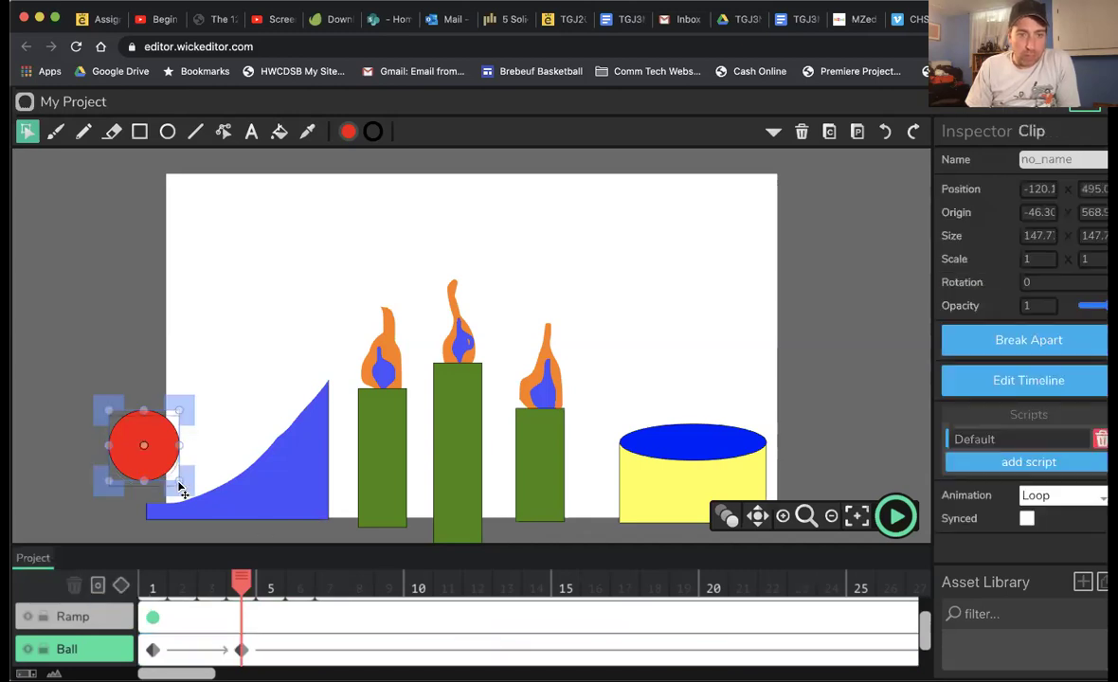
drag(196, 488, 202, 490)
Add a tween keyframe at frame 7 and shift the ball slightly right and up so it rests on the ramp's slope
drag(195, 582, 329, 568)
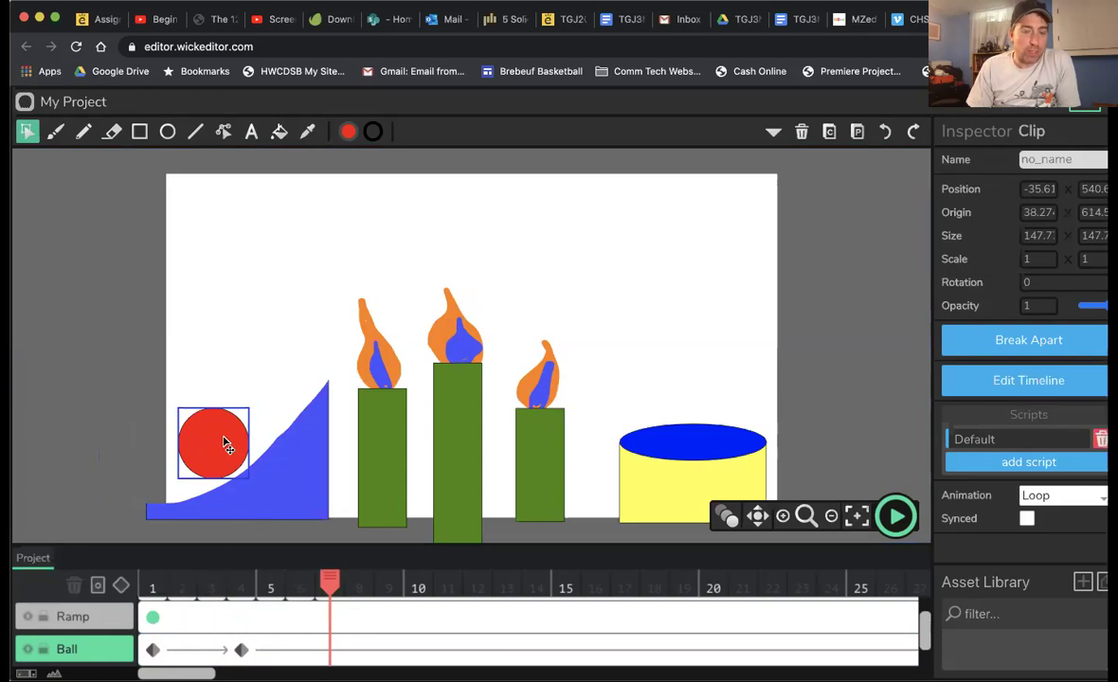
click(121, 585)
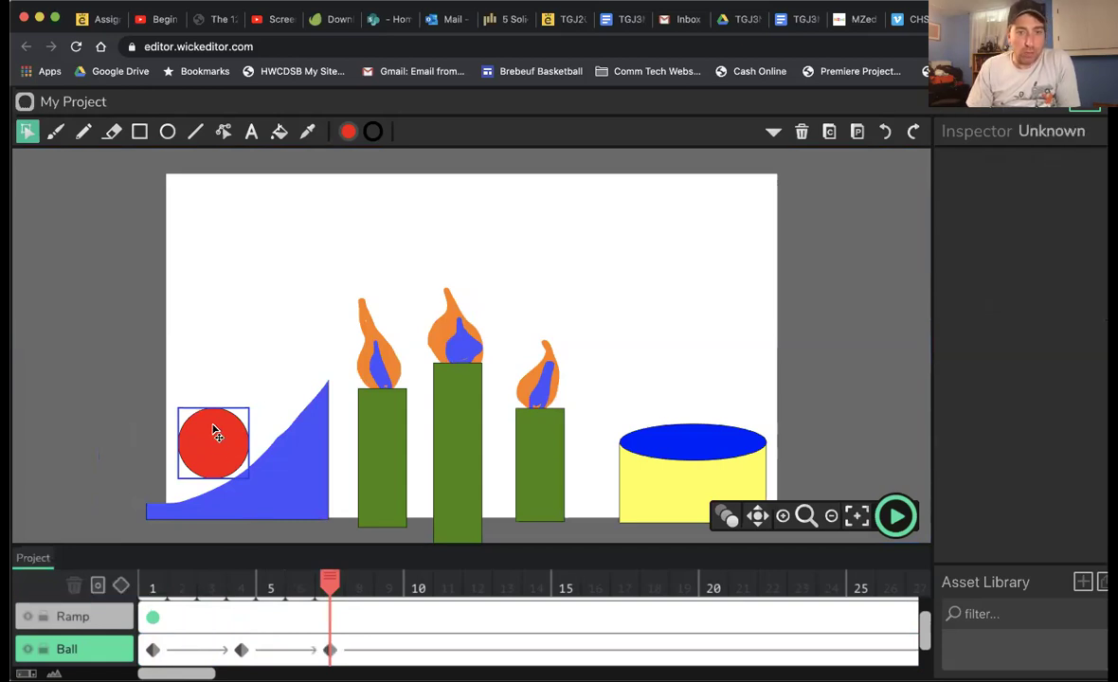
click(225, 441)
drag(226, 441, 226, 444)
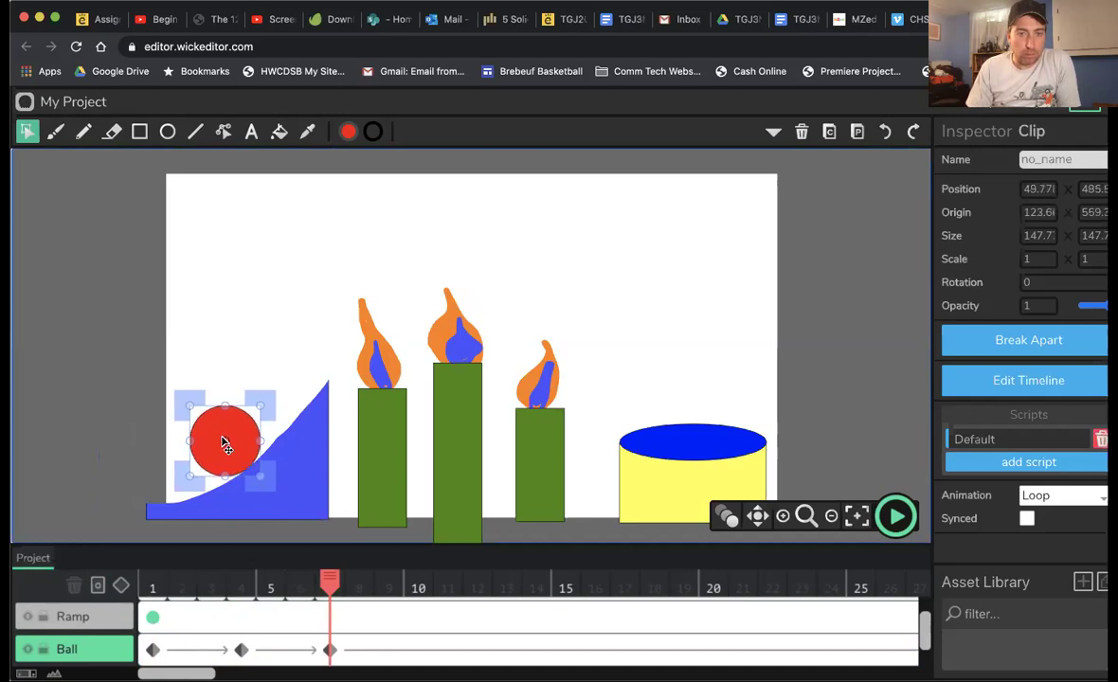
Add tween keyframes at frames 9 and 11, moving the ball up along the ramp's surface at each
drag(330, 585, 353, 588)
drag(234, 455, 231, 445)
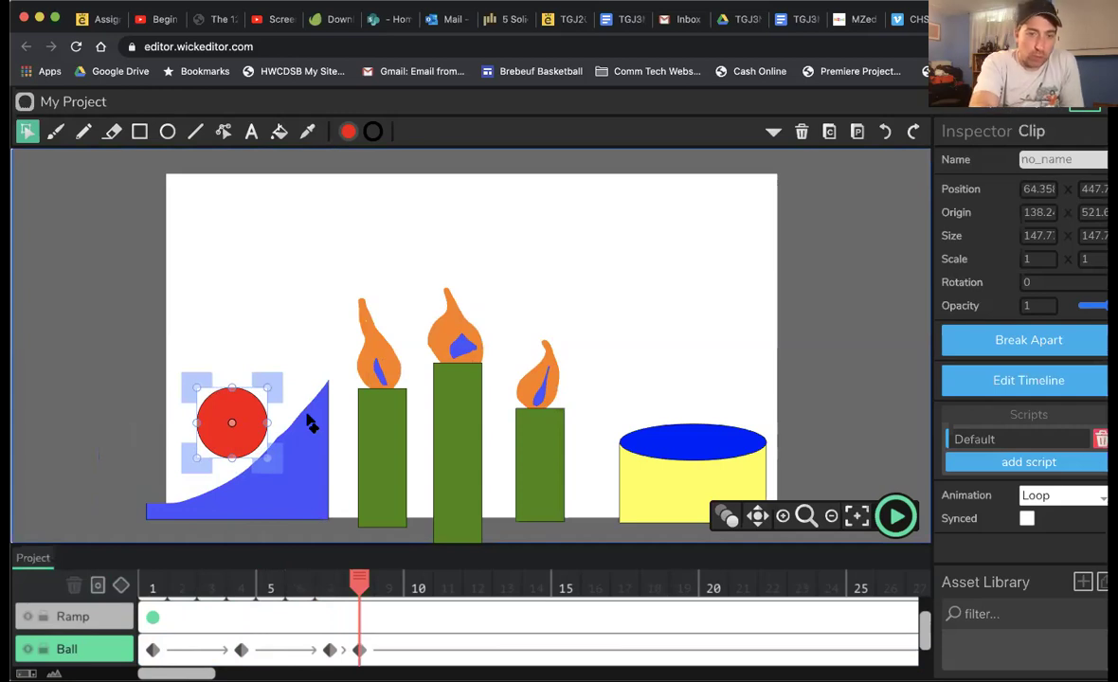
click(380, 589)
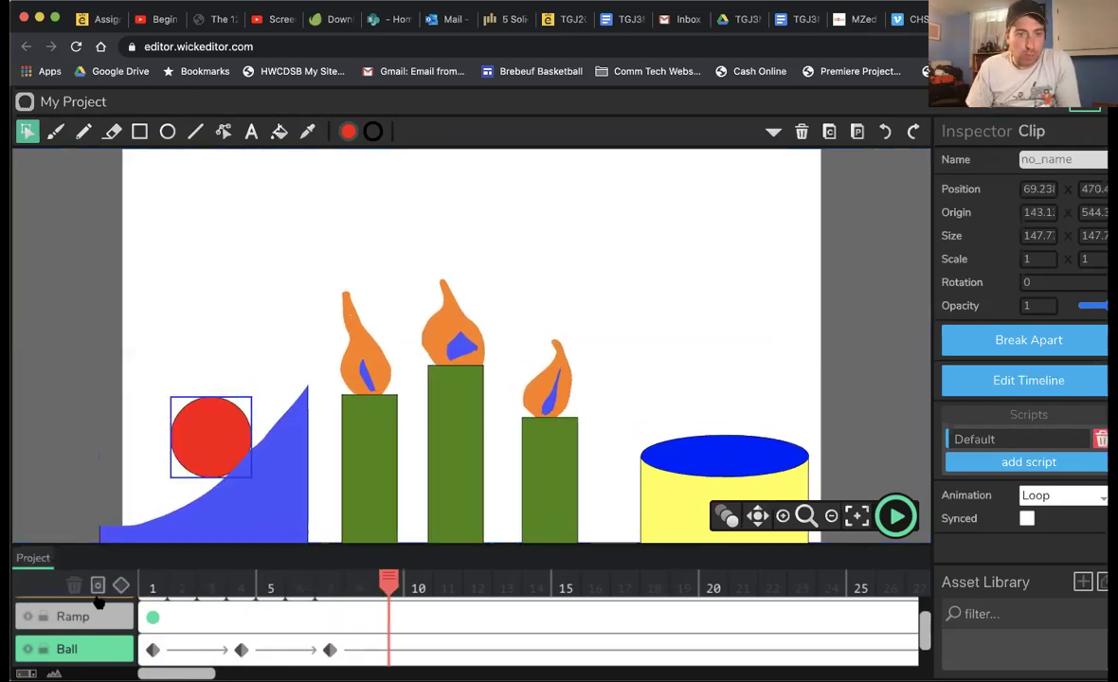
drag(199, 462, 212, 455)
drag(403, 576, 435, 577)
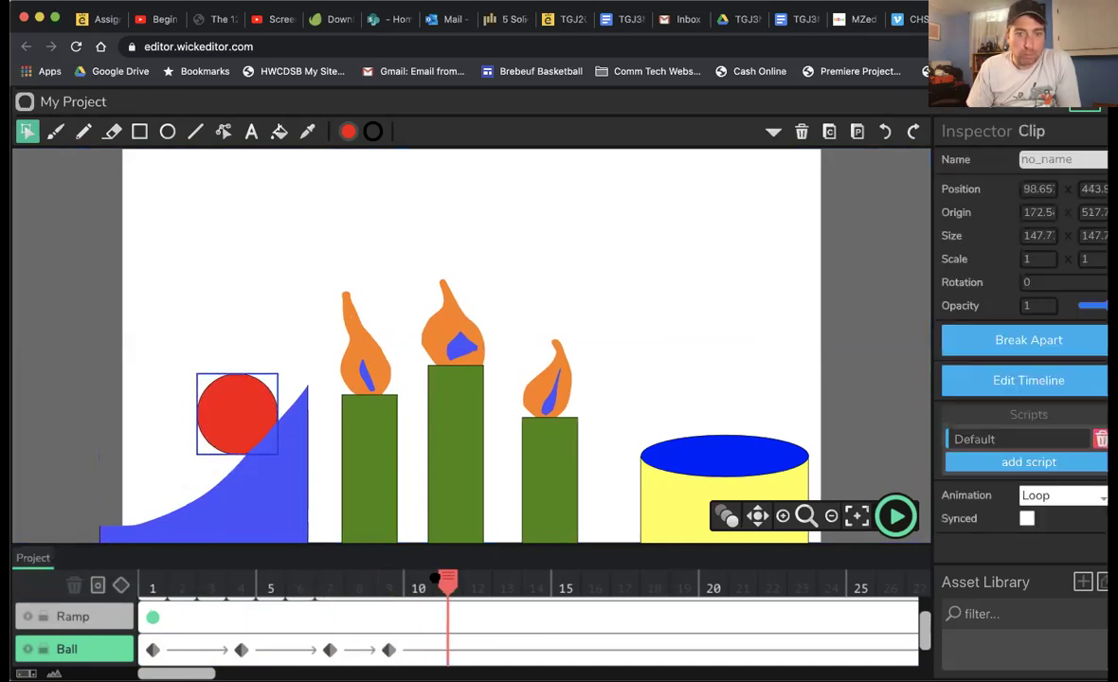
drag(258, 415, 268, 409)
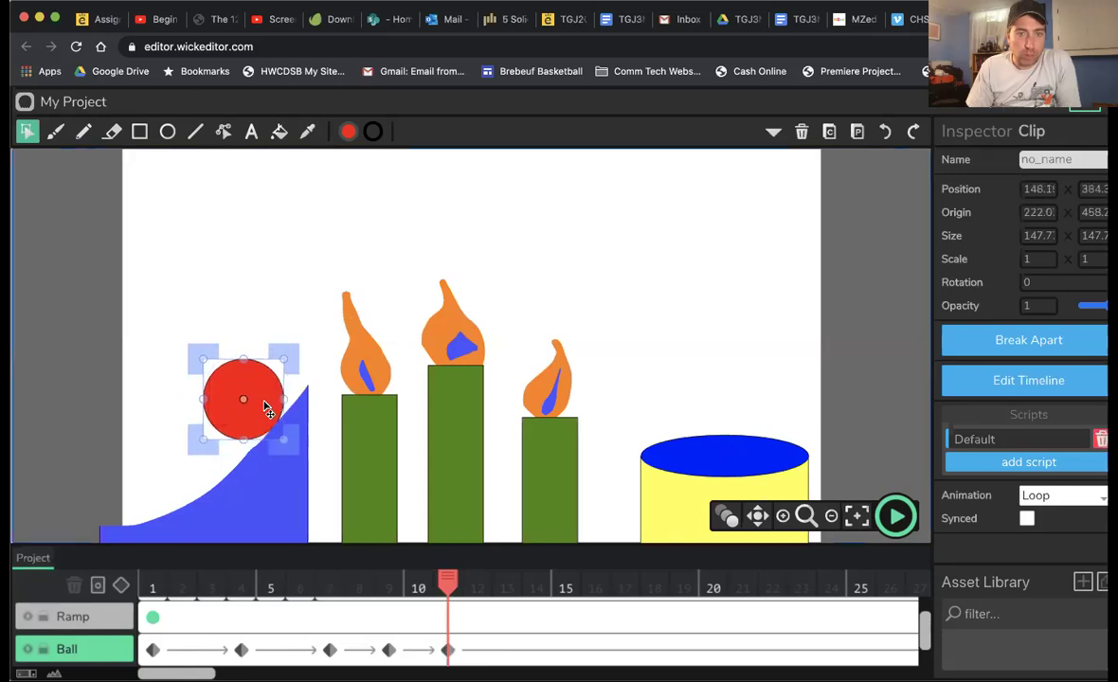
Add a tween keyframe at frame 12 and nudge the ball up and slightly right to touch the upper ramp's edge
drag(437, 576, 501, 611)
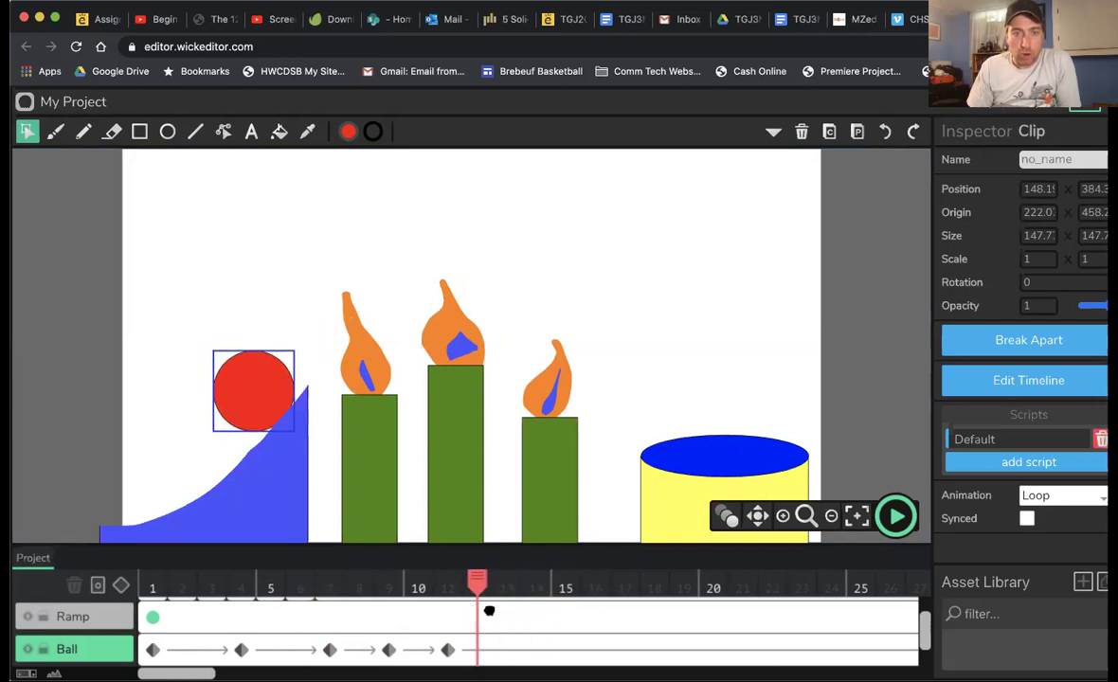
click(117, 586)
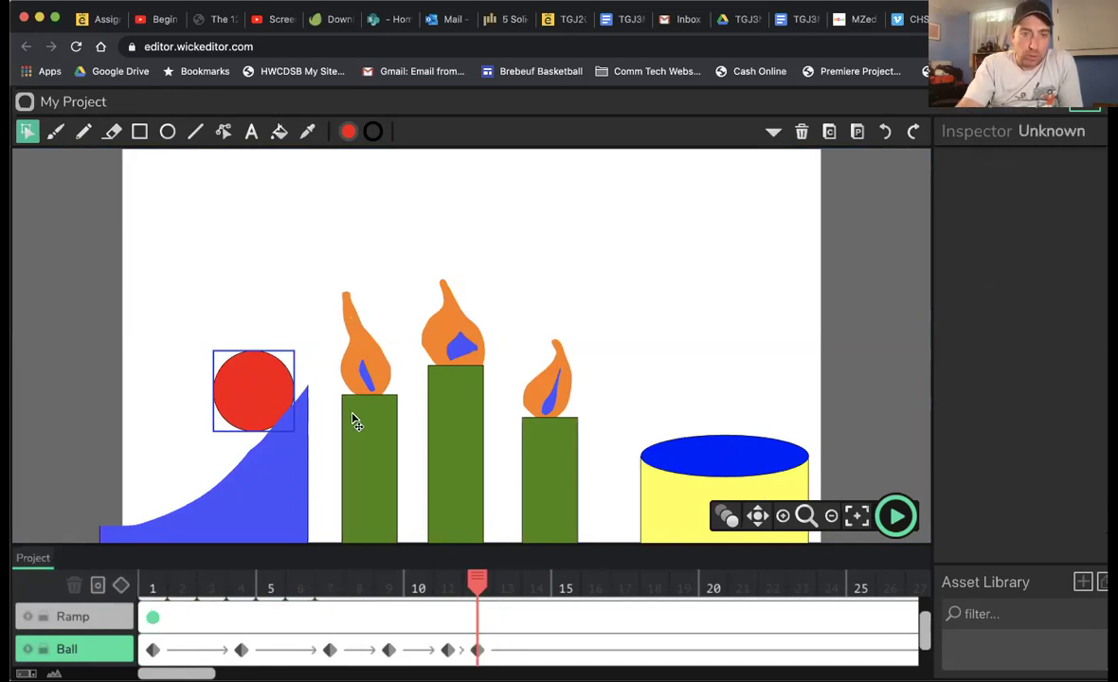
click(277, 409)
key(Up)
key(Up)
key(Up)
key(Up)
key(Up)
key(Up)
key(Up)
key(Right)
key(Right)
key(Right)
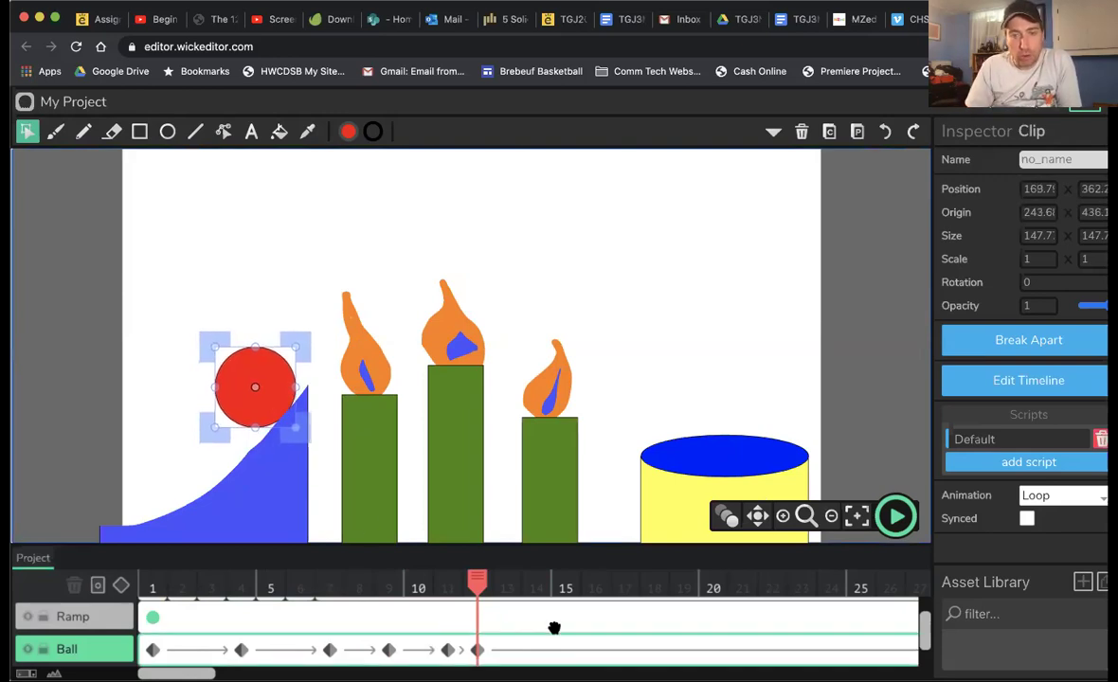
Add a tween keyframe at frame 14 and nudge the ball up and slightly right so it sits on the ramp's tip
drag(480, 583, 506, 584)
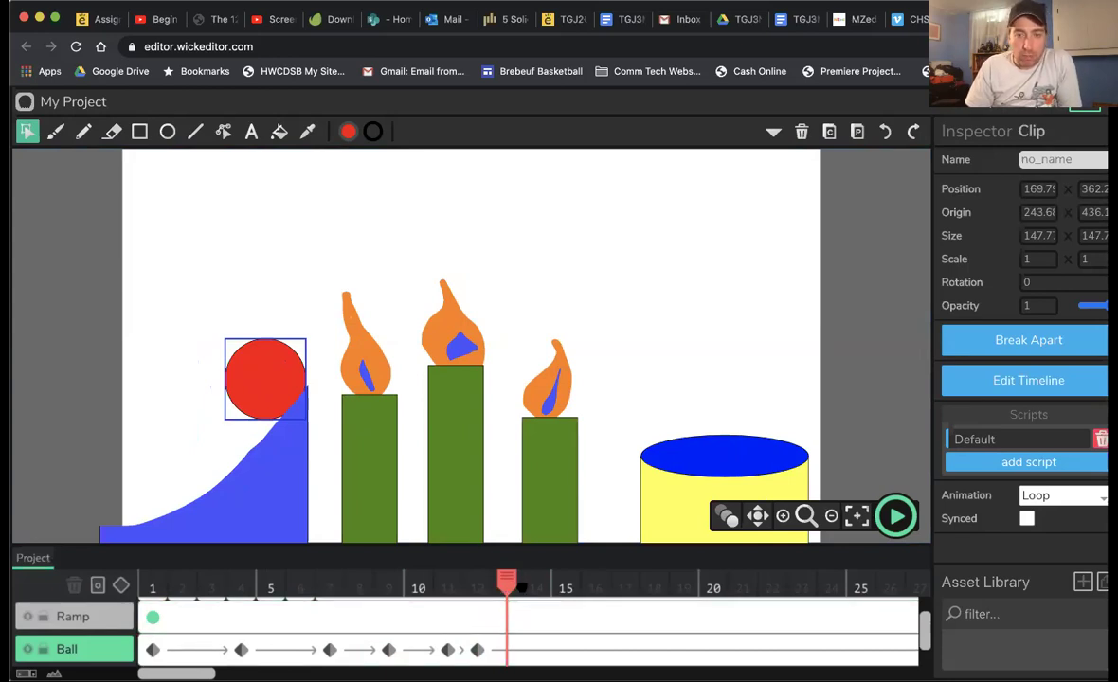
drag(506, 585, 529, 587)
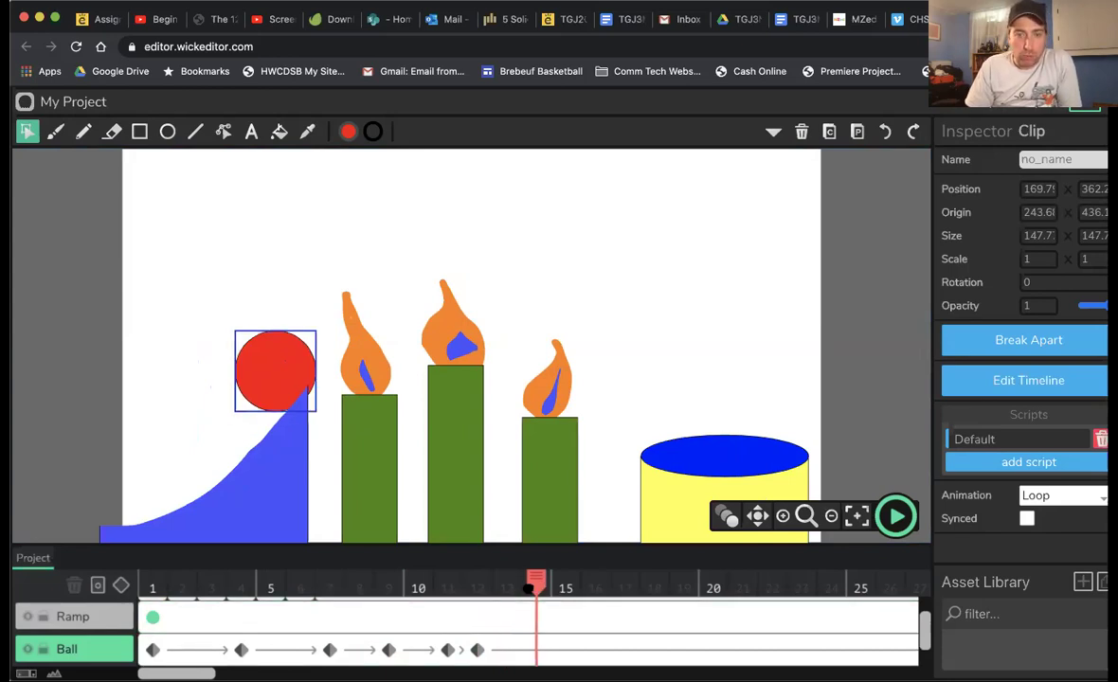
click(120, 586)
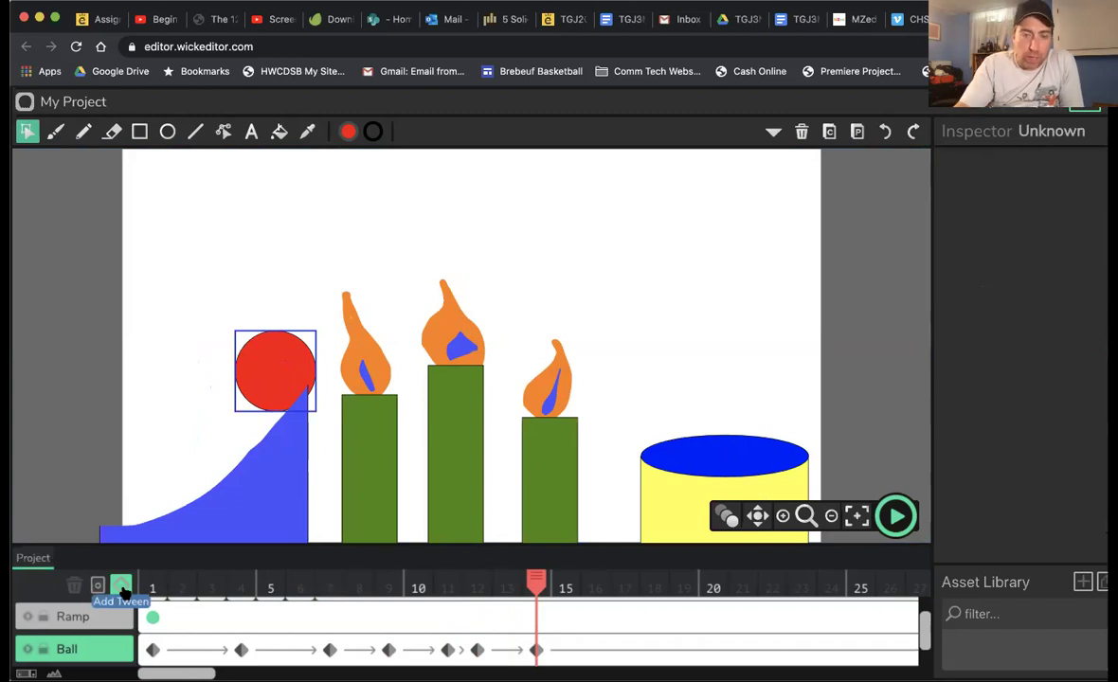
click(293, 386)
key(Up)
key(Up)
key(Up)
key(Up)
key(Up)
key(Up)
key(Up)
key(Up)
key(Up)
key(Up)
key(Up)
key(Up)
key(Up)
key(Up)
key(Up)
key(Up)
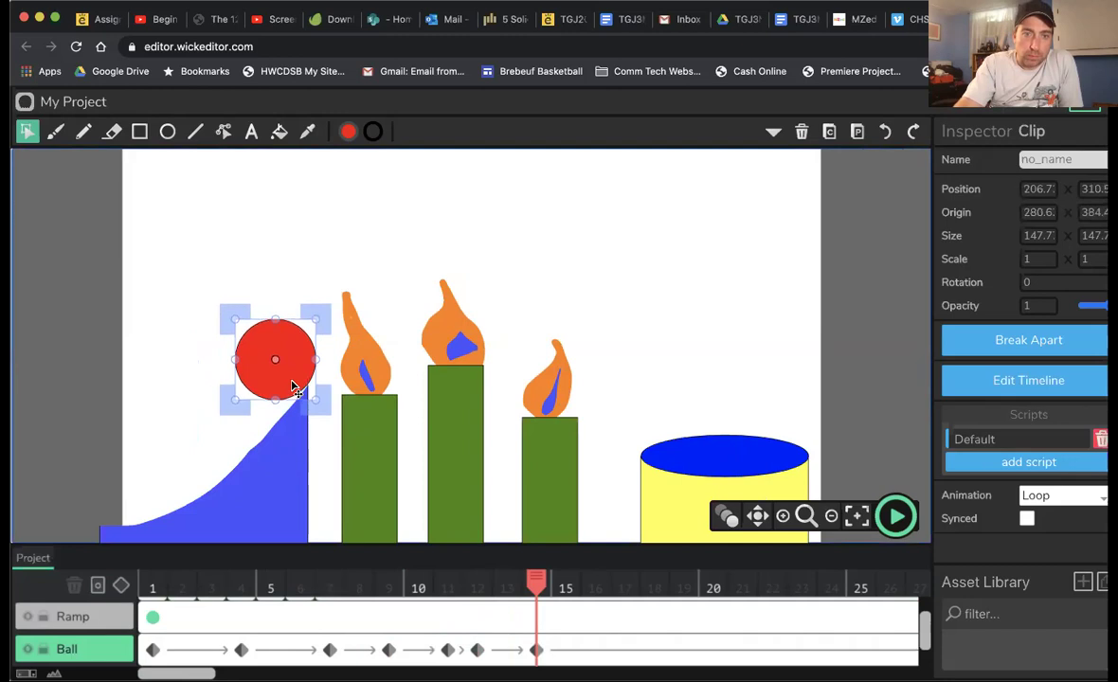
key(Right)
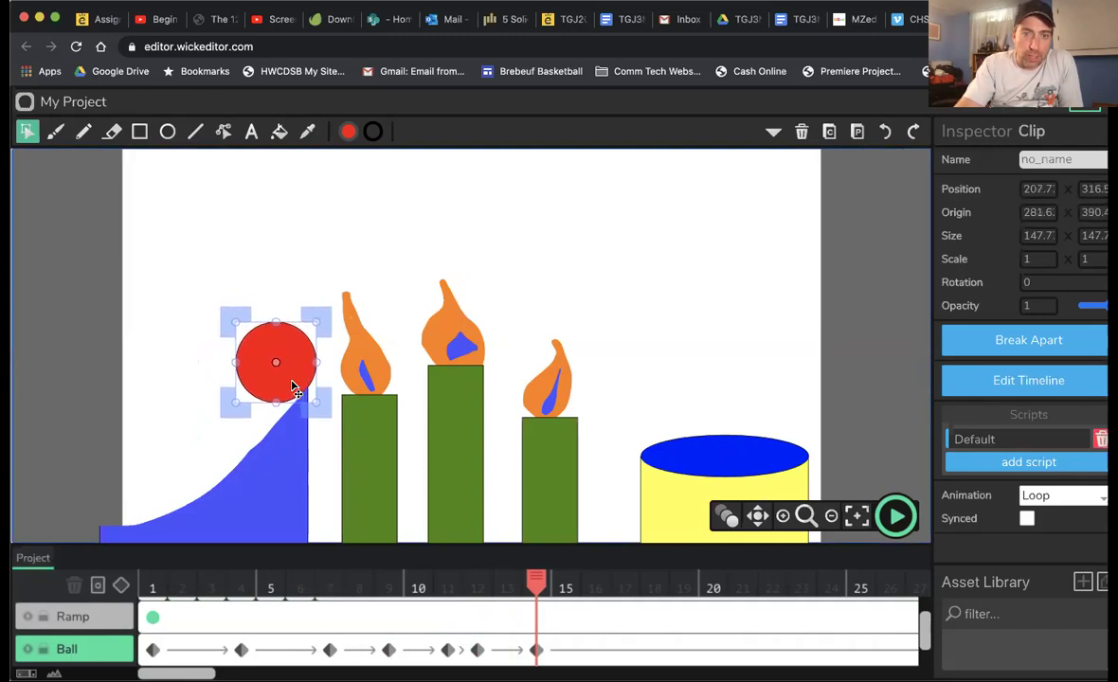
Add a tween keyframe at frame 30 and move the ball up and left, clear of the middle candle's flame
drag(533, 580, 894, 601)
scroll(848, 617, right, 2)
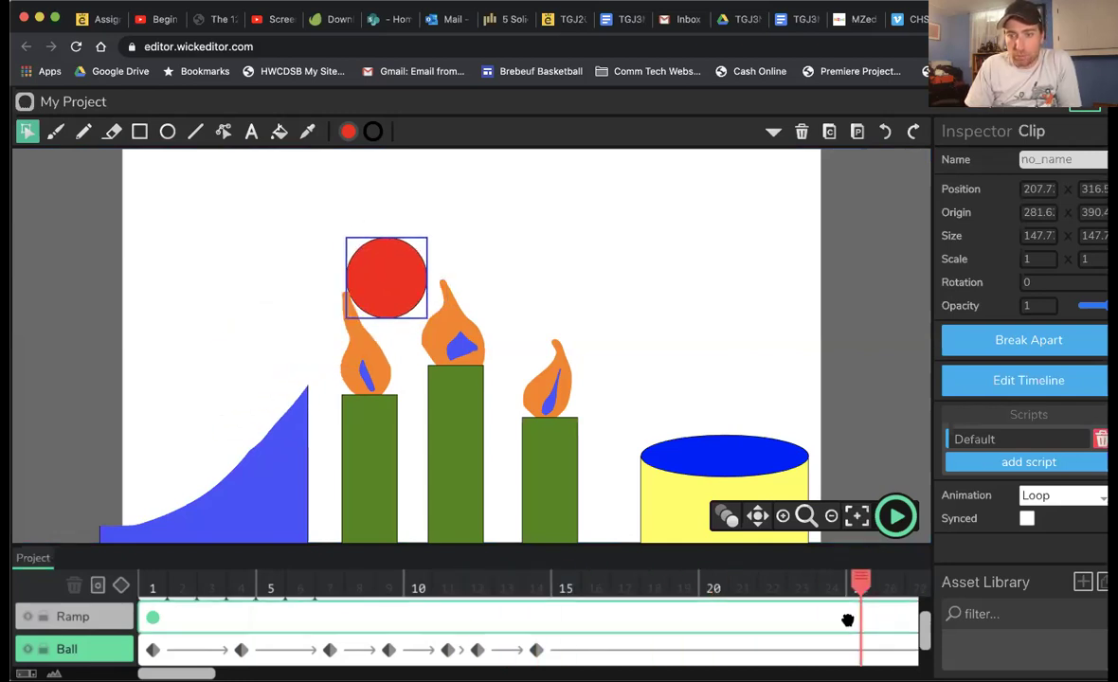
scroll(794, 622, right, 8)
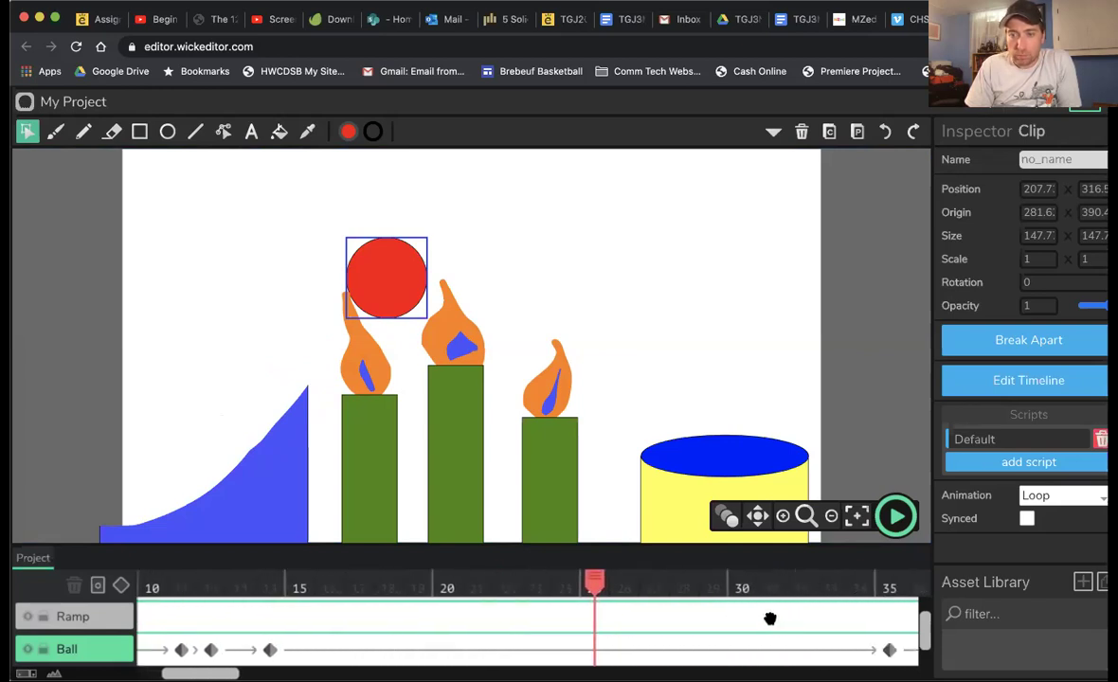
click(767, 586)
drag(758, 578, 609, 581)
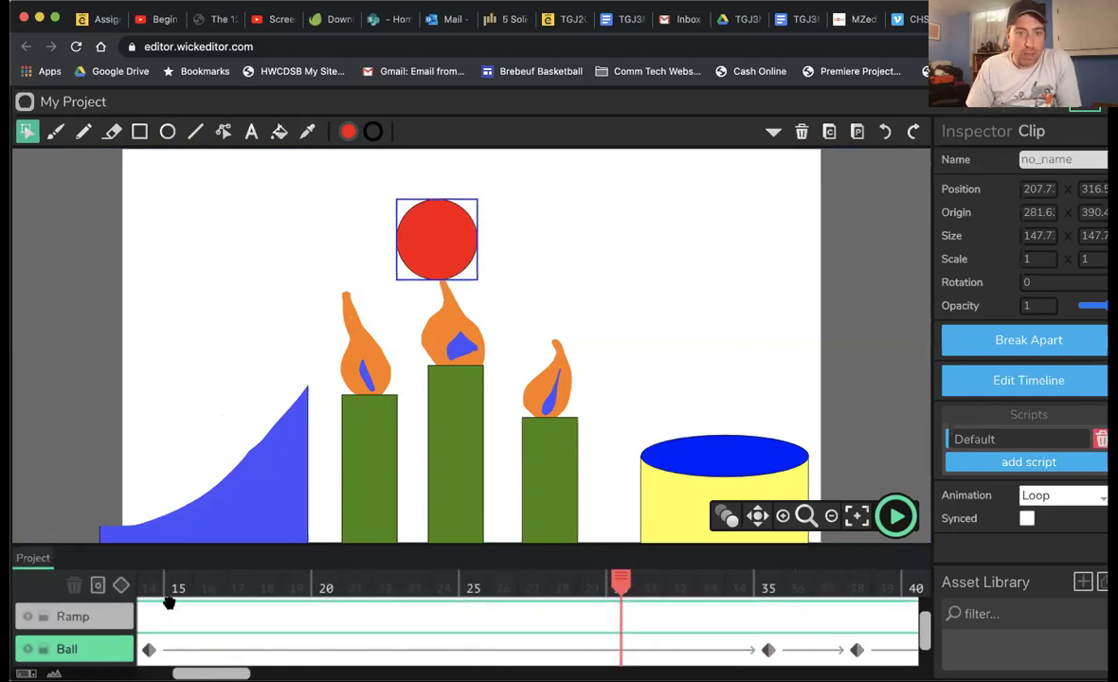
click(121, 584)
click(455, 232)
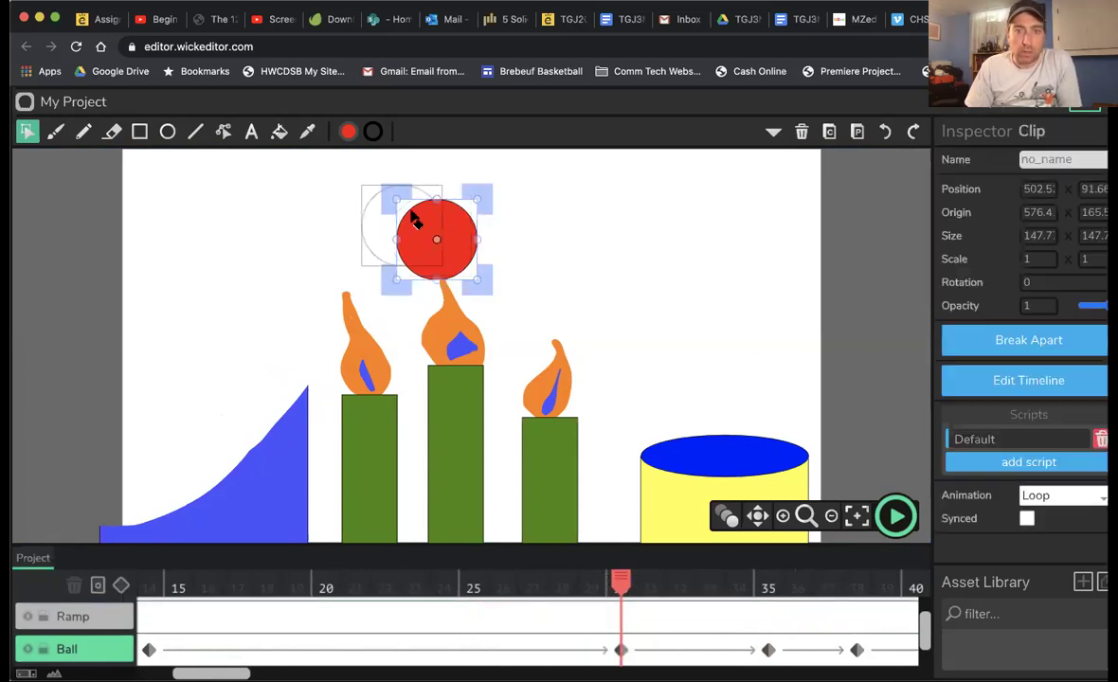
Raise the ball slightly at the frame 35 keyframe, to a vertical position of about 9
drag(529, 591, 774, 626)
click(768, 650)
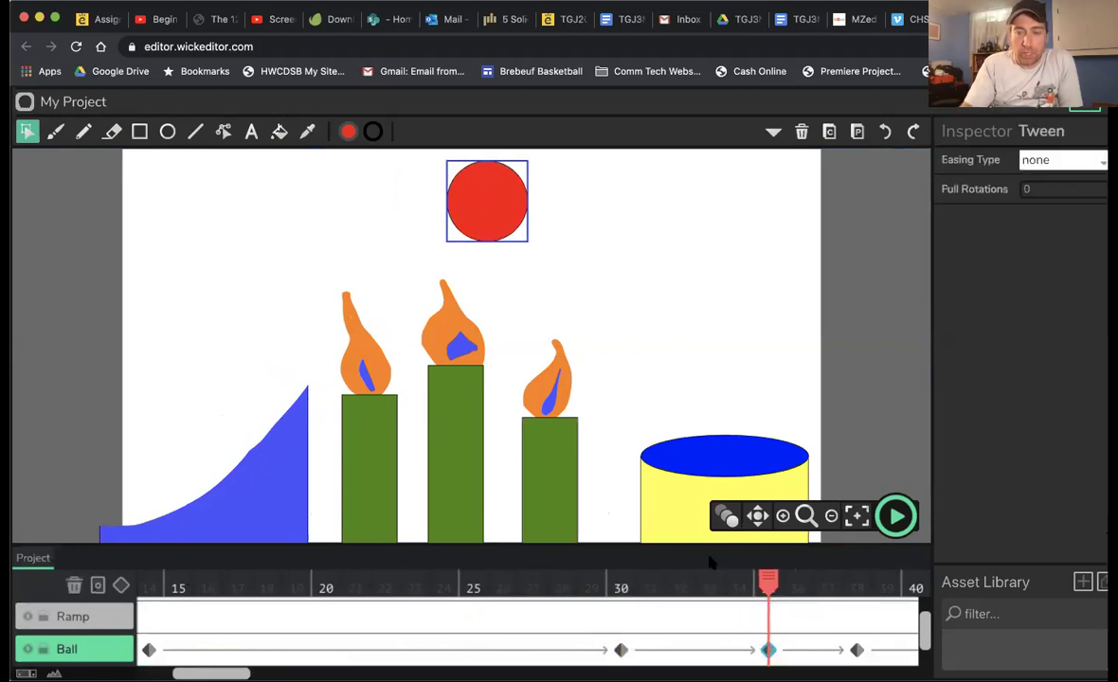
click(493, 199)
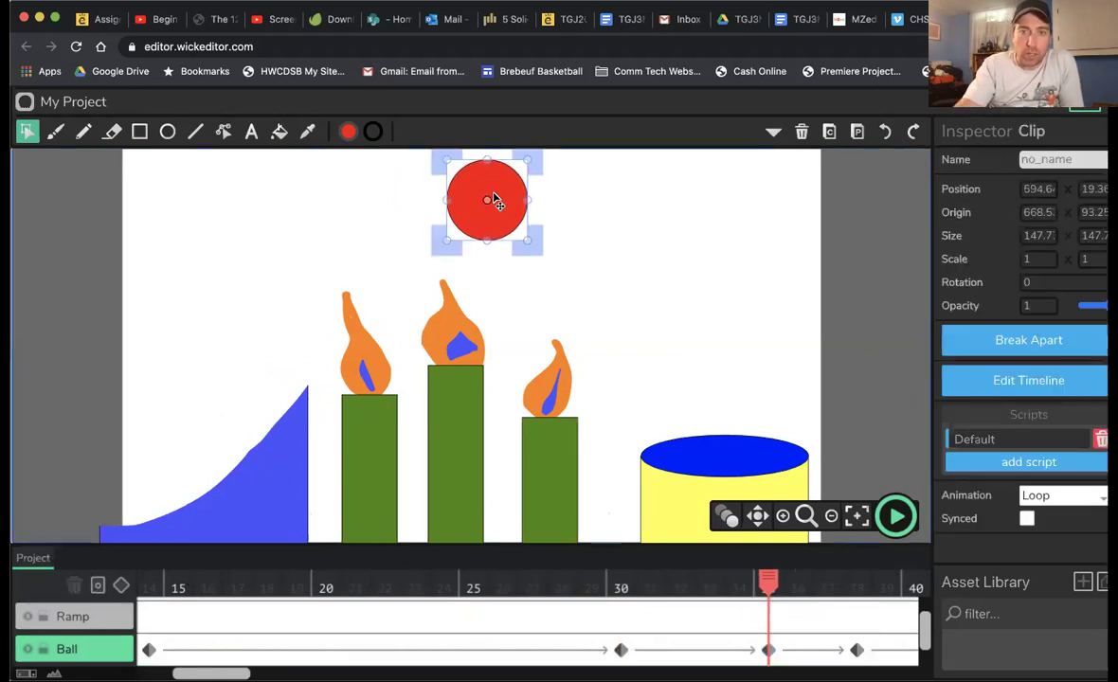
drag(493, 198, 493, 195)
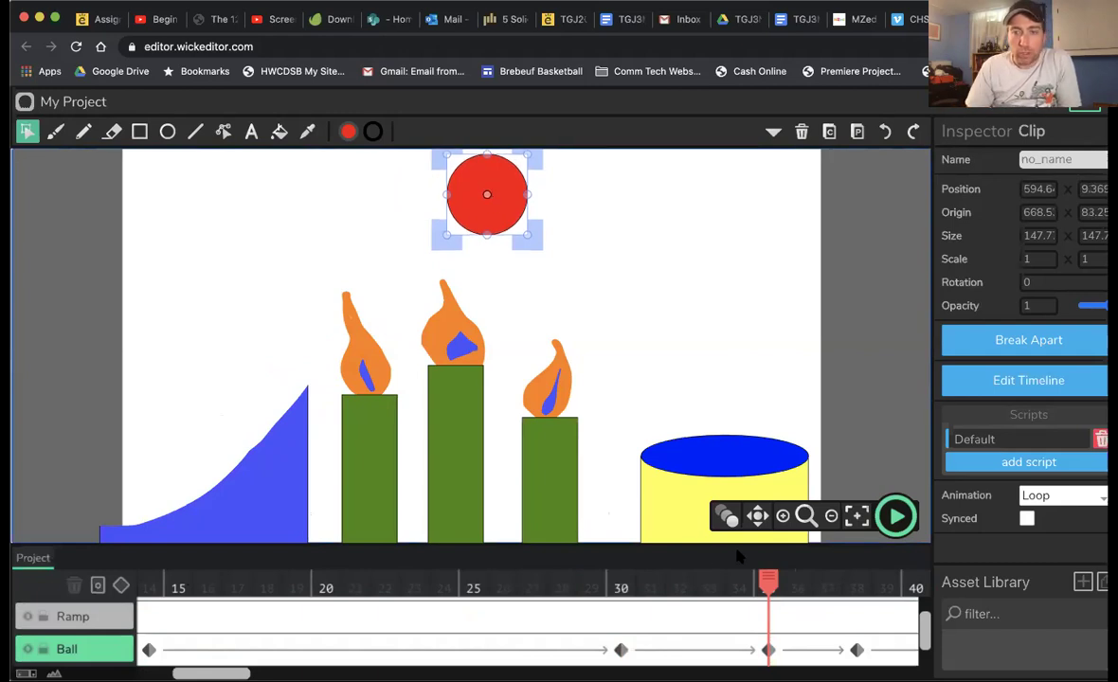
Add a tween keyframe at frame 17 and raise the ball slightly above the ramp's tip, to about x 243, y 253
drag(768, 606, 417, 606)
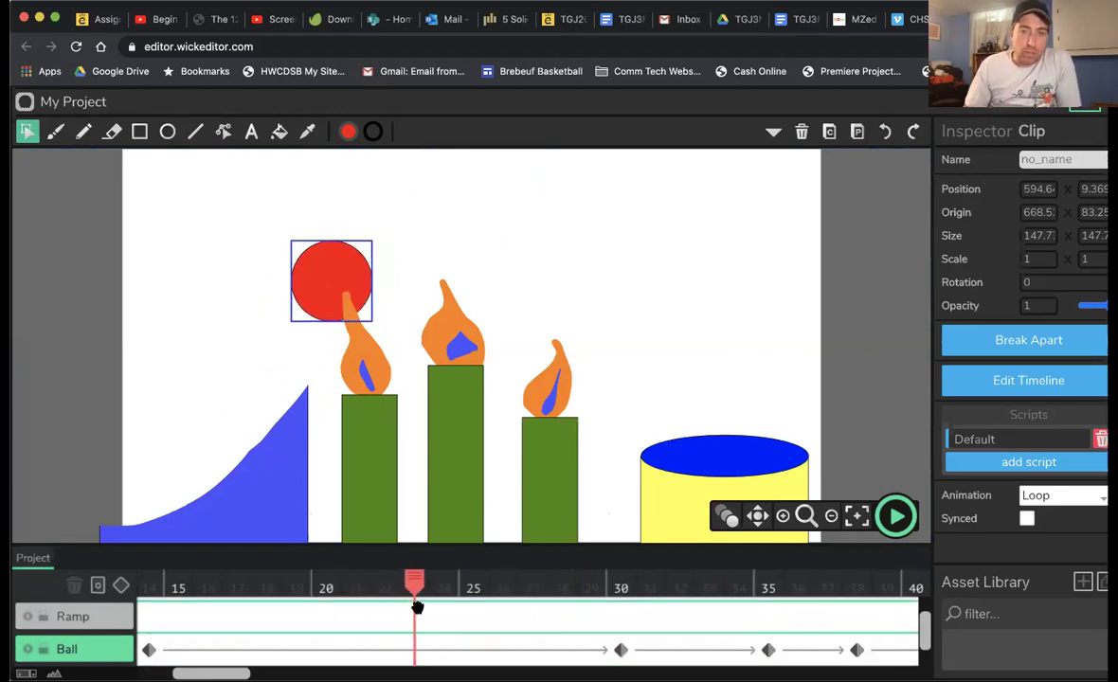
drag(327, 582, 470, 580)
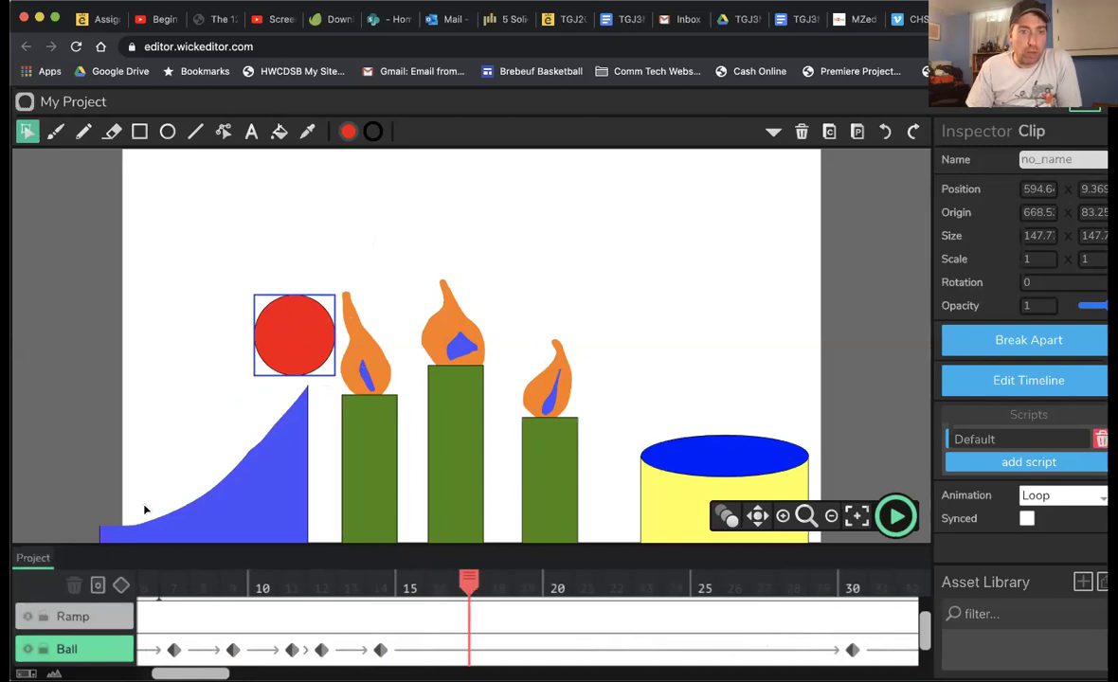
click(120, 585)
click(298, 338)
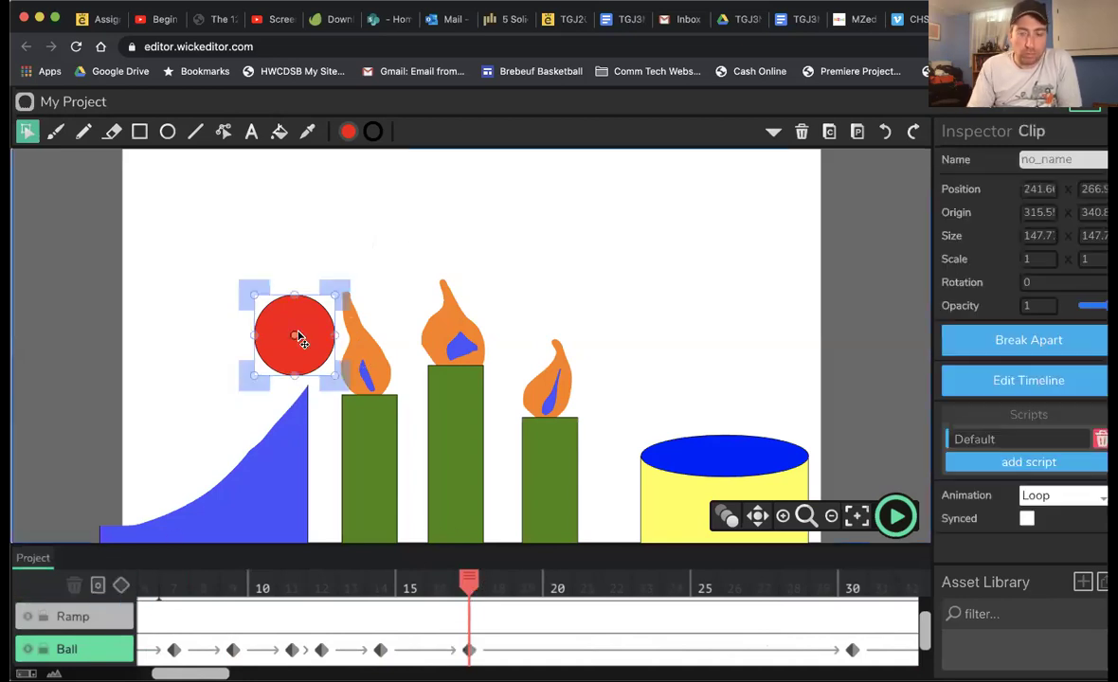
drag(298, 338, 297, 330)
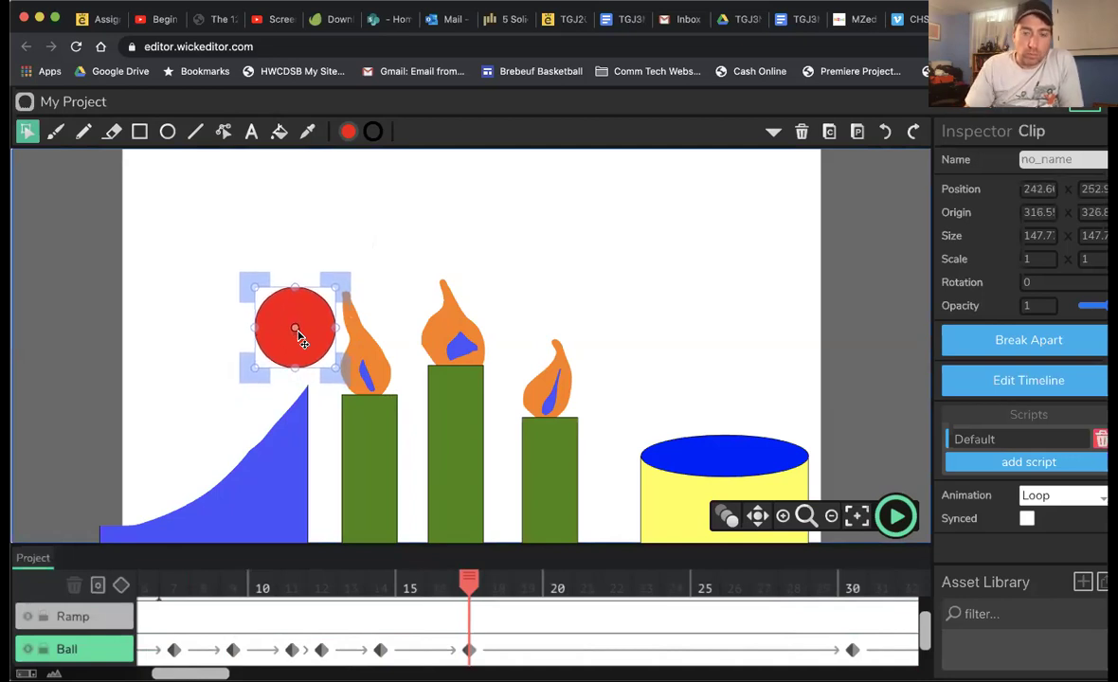
Add a tween keyframe at frame 21 and nudge the ball up and slightly right near the first flame, to about x 296, y 173
drag(296, 588, 575, 580)
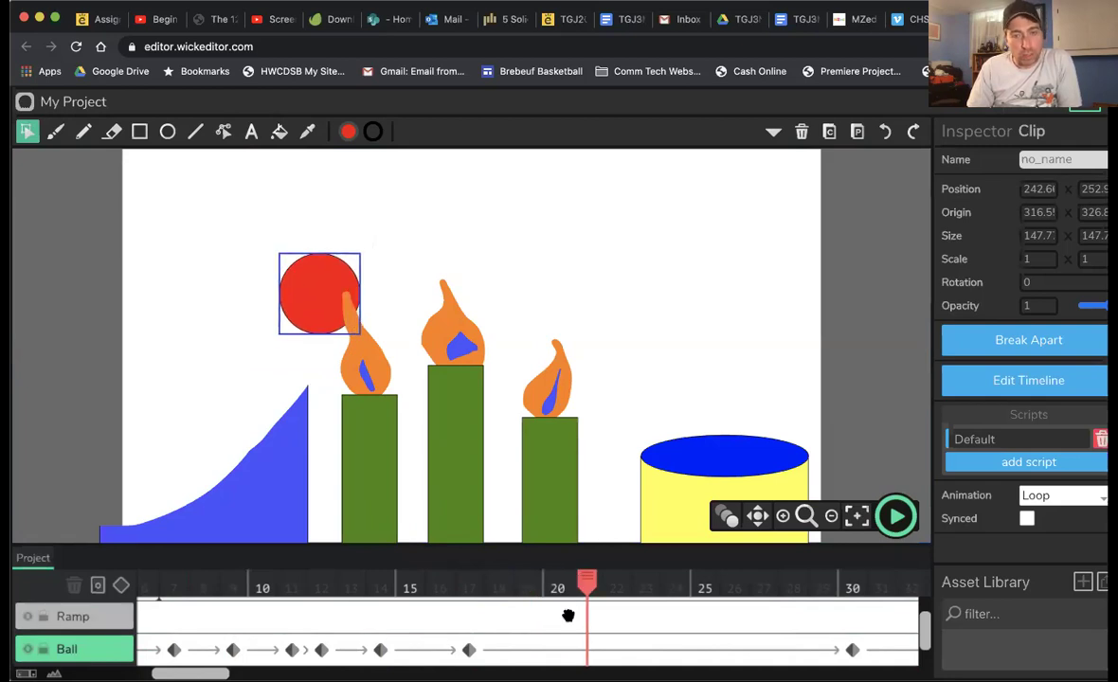
click(120, 584)
click(323, 314)
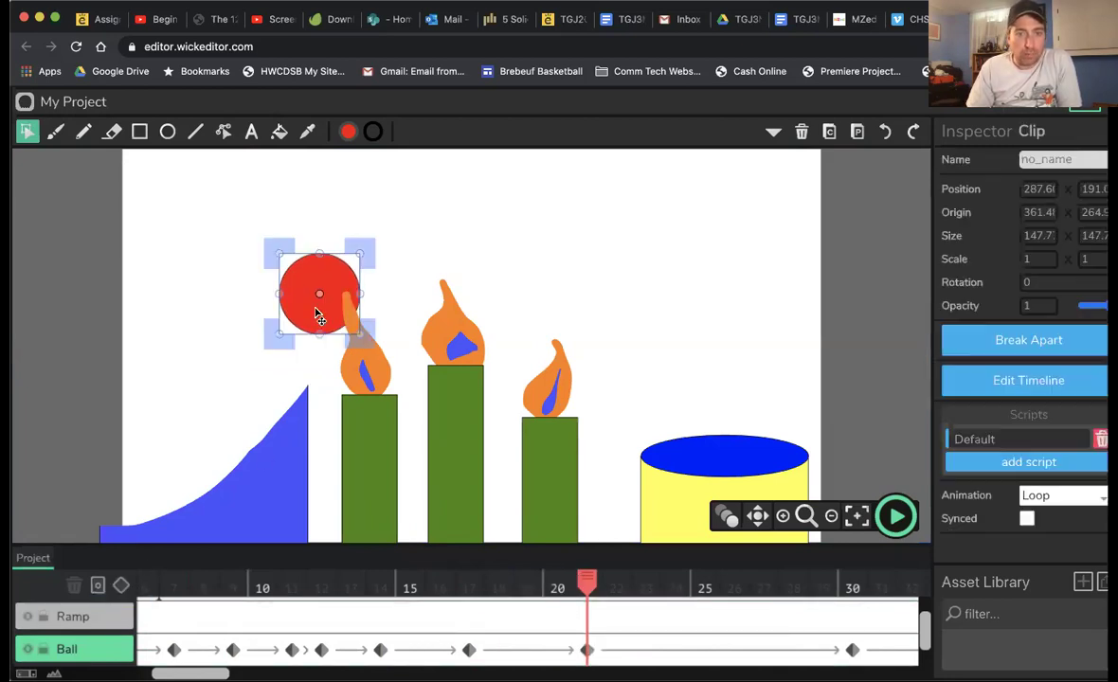
key(Up)
key(Up)
key(Up)
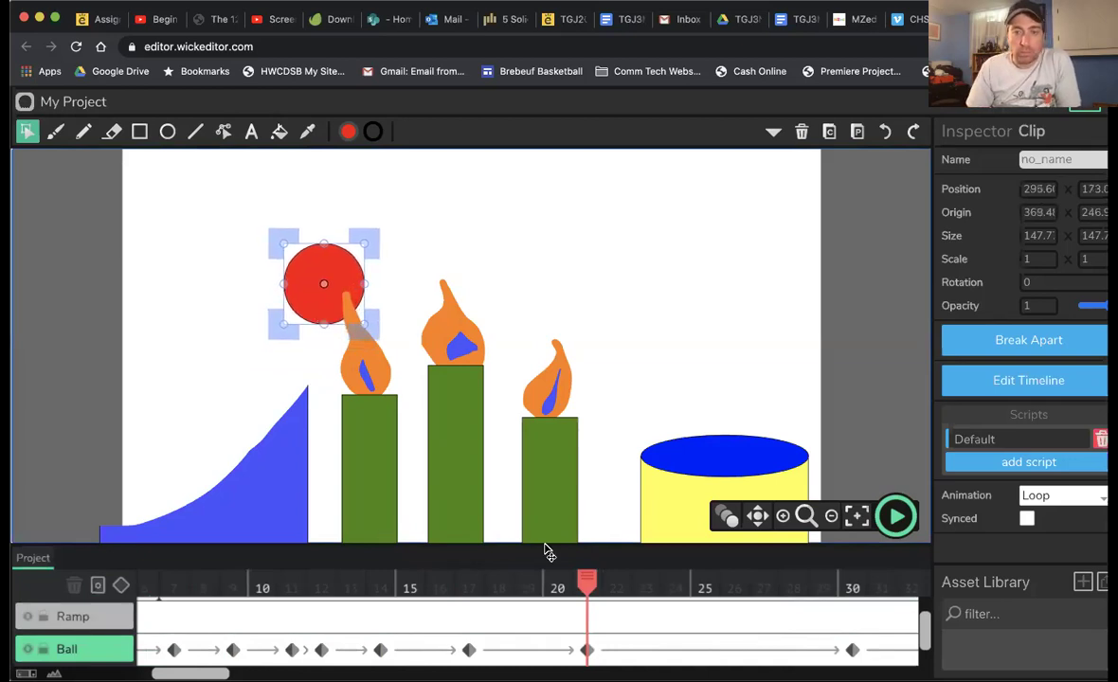
Scrub through the ball's flight and play the animation from frame 1 to review the motion
drag(516, 587, 851, 601)
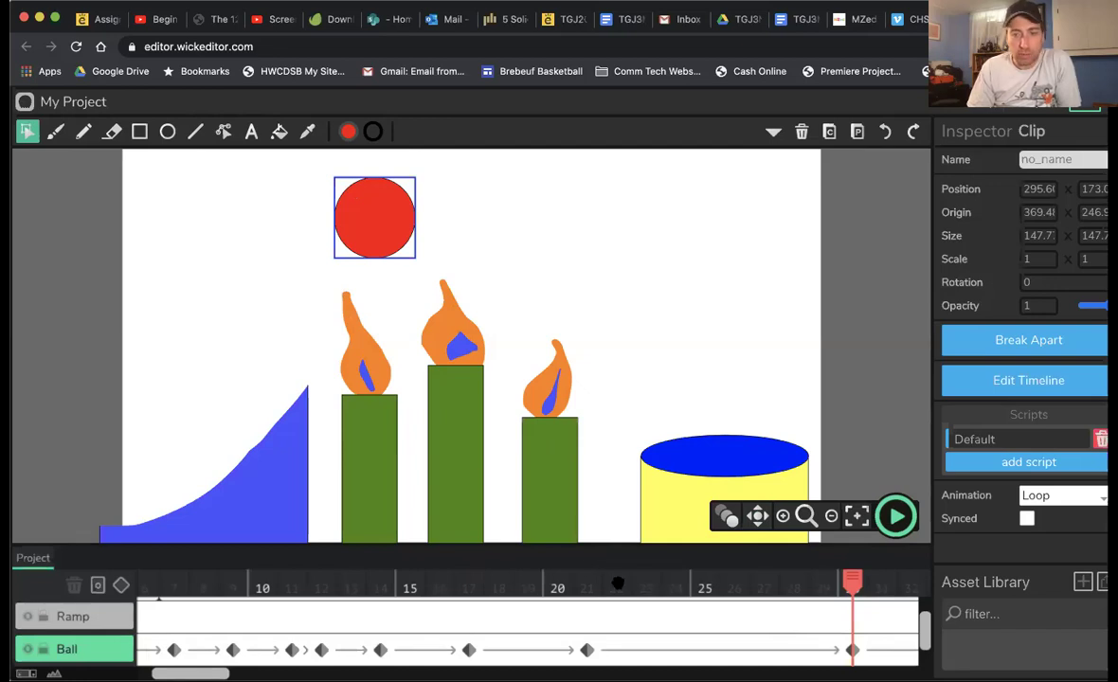
drag(668, 585, 439, 583)
drag(169, 591, 152, 584)
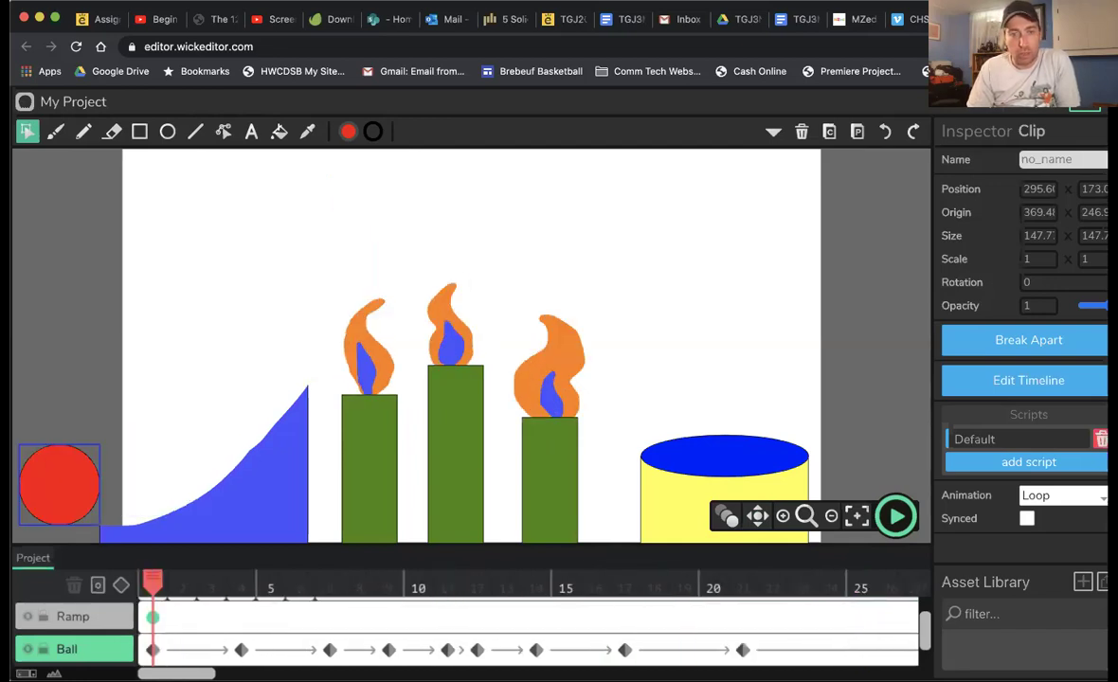
click(897, 515)
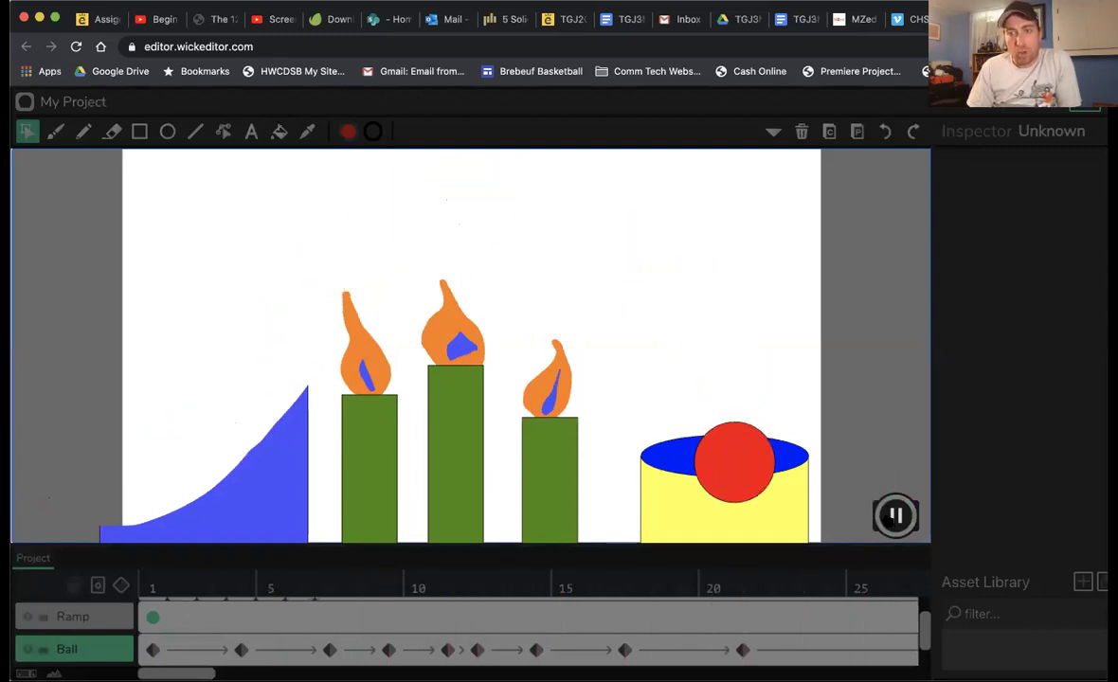
click(896, 515)
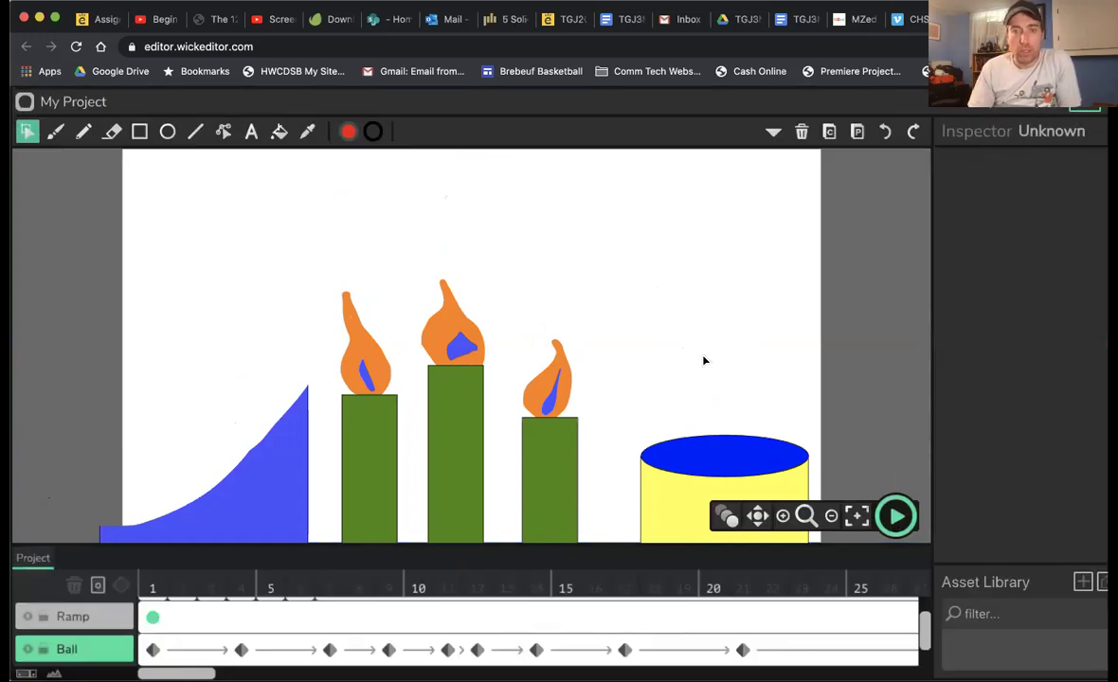
Go to frame 57 and add a new layer below the Pool layer
drag(729, 580, 787, 611)
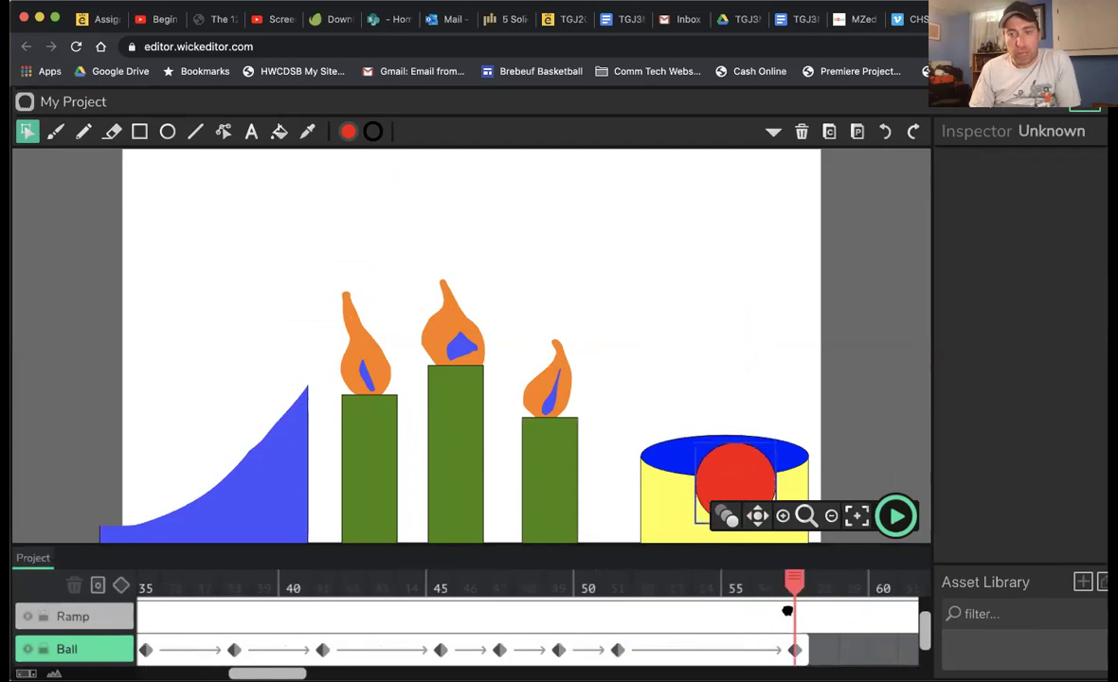
scroll(186, 625, down, 1)
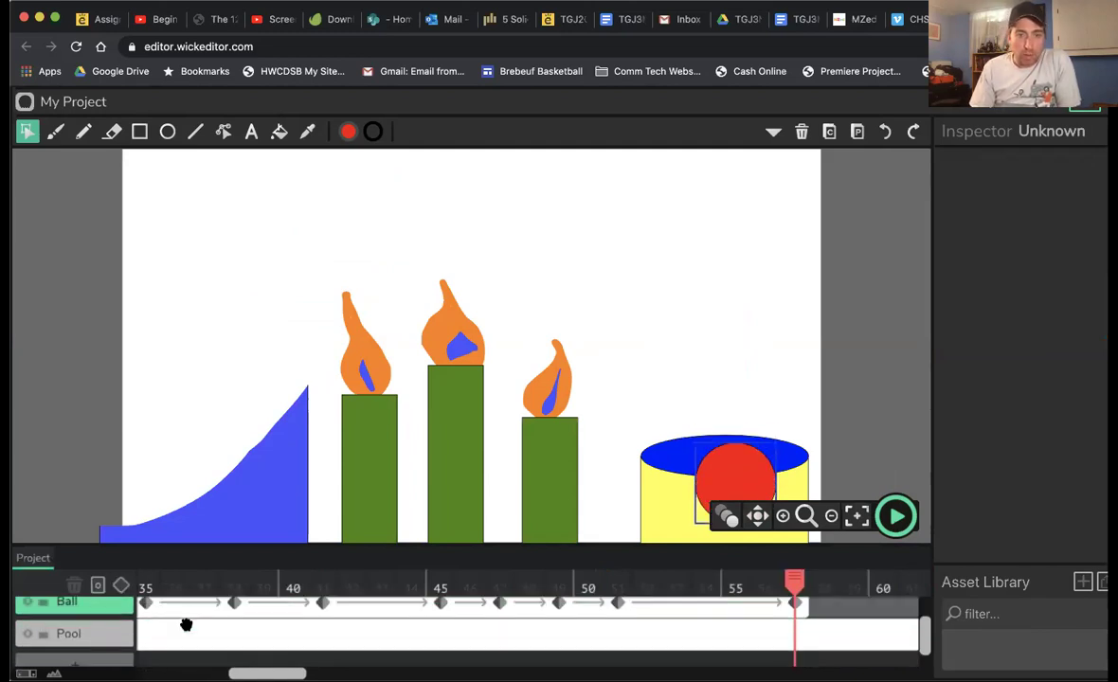
scroll(180, 627, down, 1)
click(85, 610)
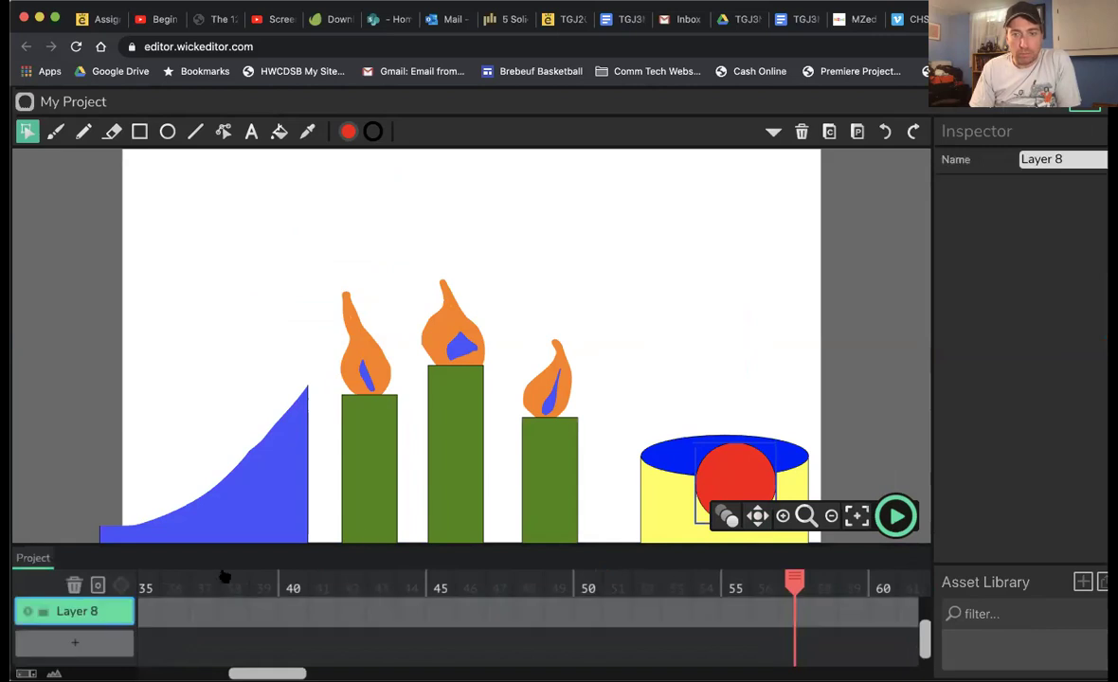
Brush a small blue droplet outline above the pool's right rim at frame 57 of the new layer
click(58, 133)
click(59, 134)
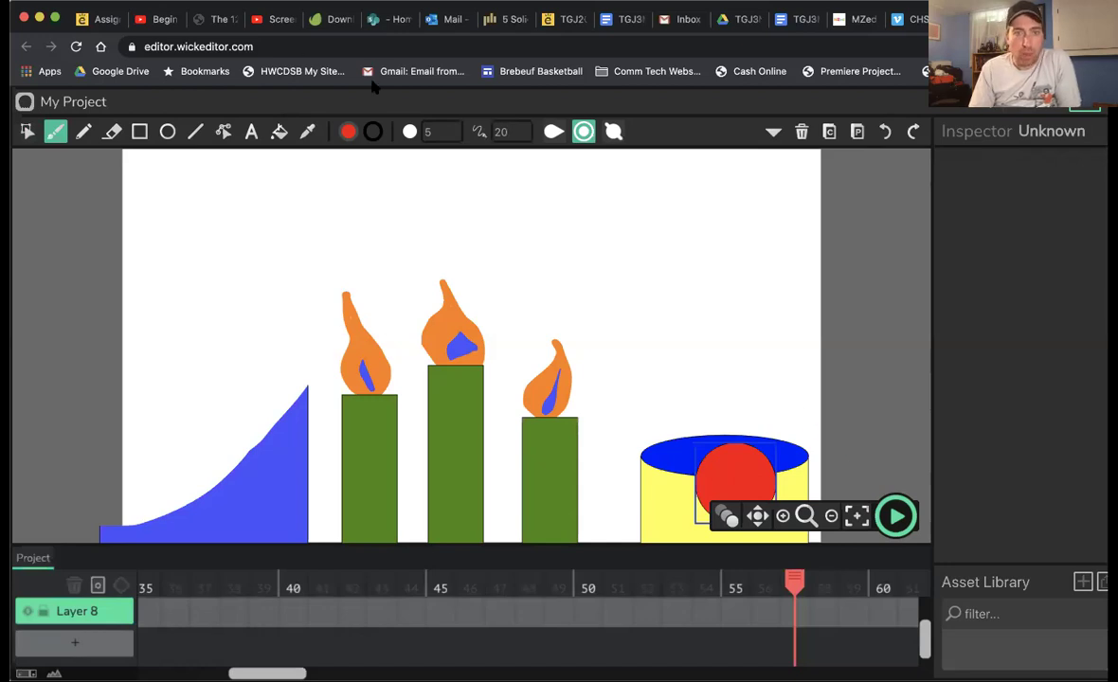
click(348, 132)
click(313, 290)
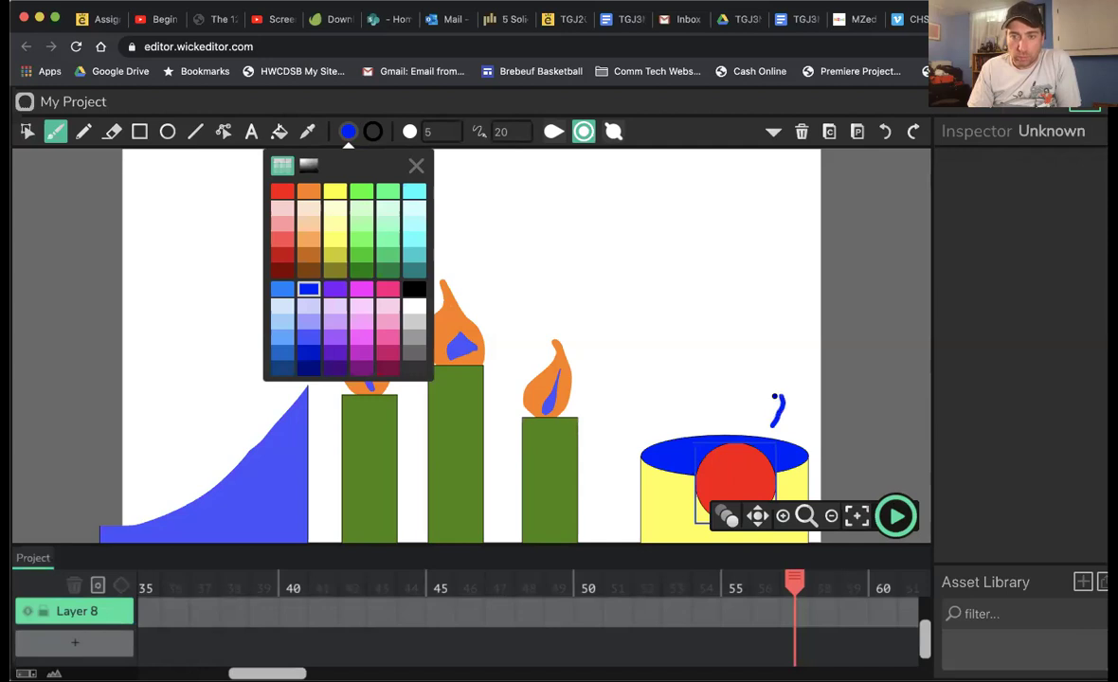
click(794, 613)
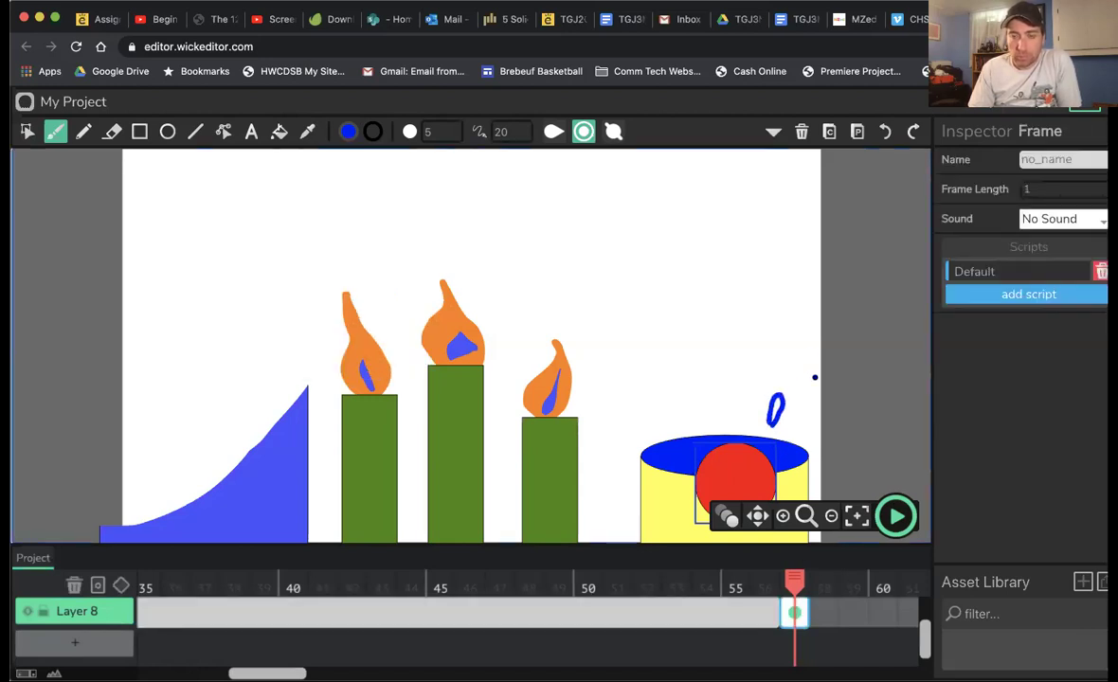
Turn on onion skinning and brush the right-hand droplet farther up and outward at frames 58 and 59
click(823, 580)
click(824, 613)
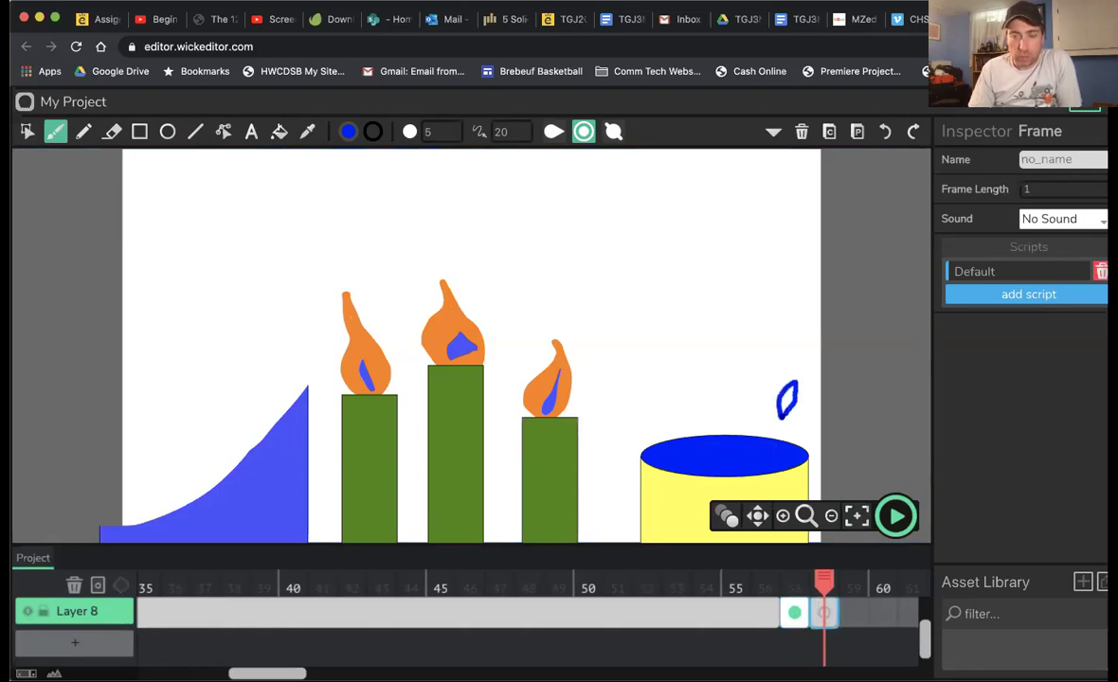
click(726, 516)
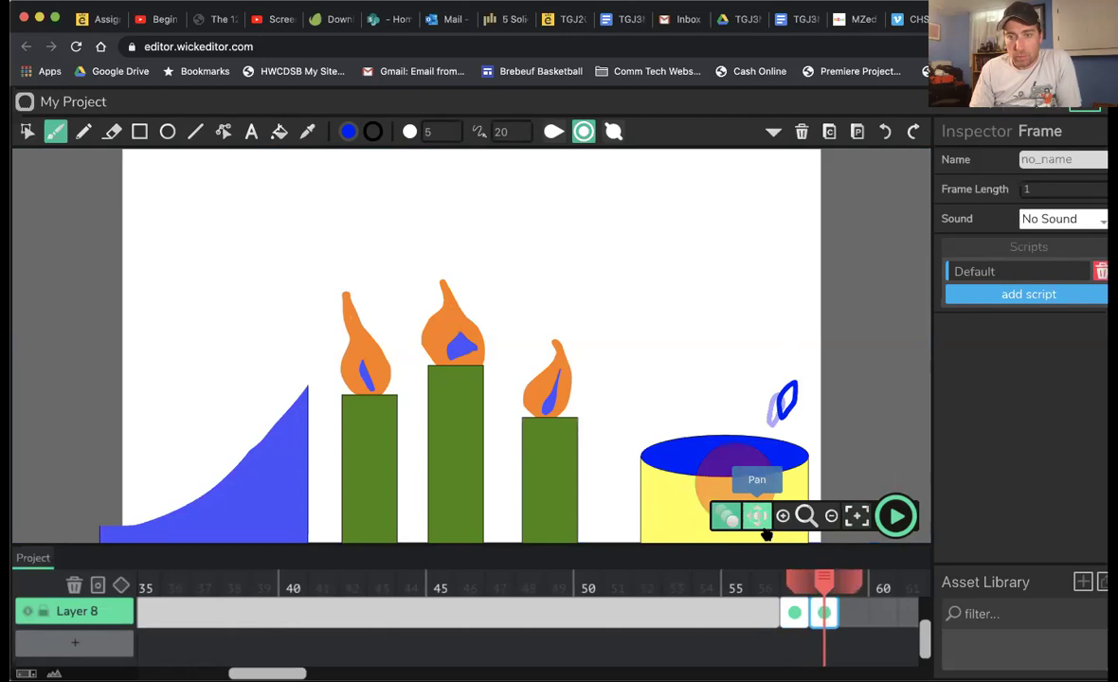
click(851, 588)
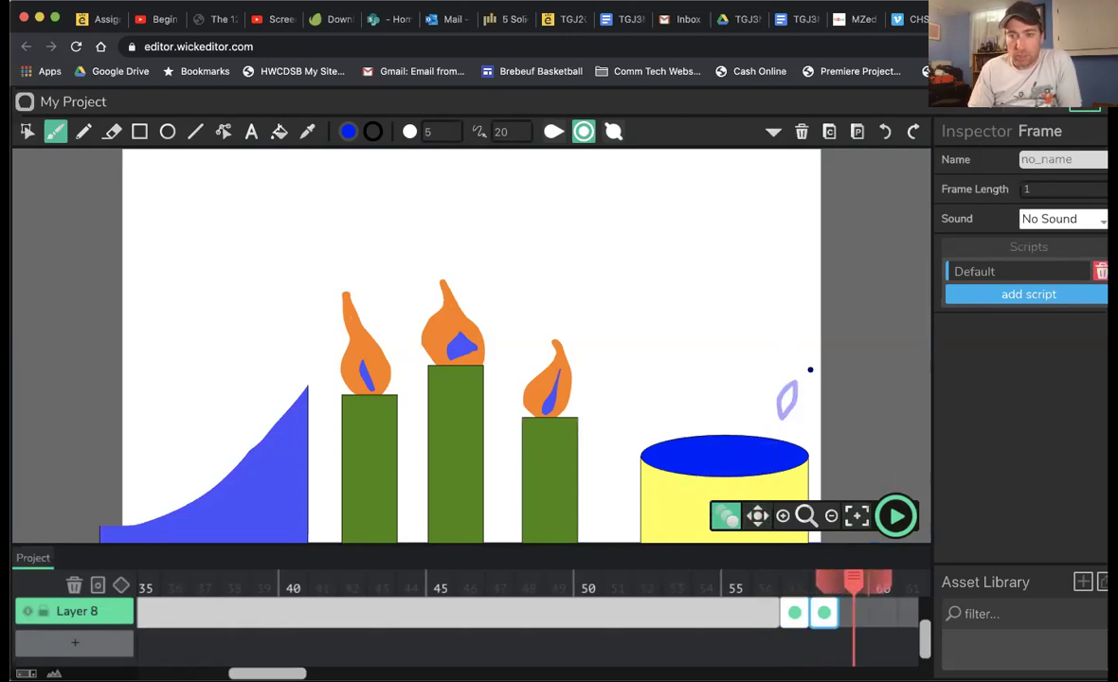
drag(820, 384, 806, 383)
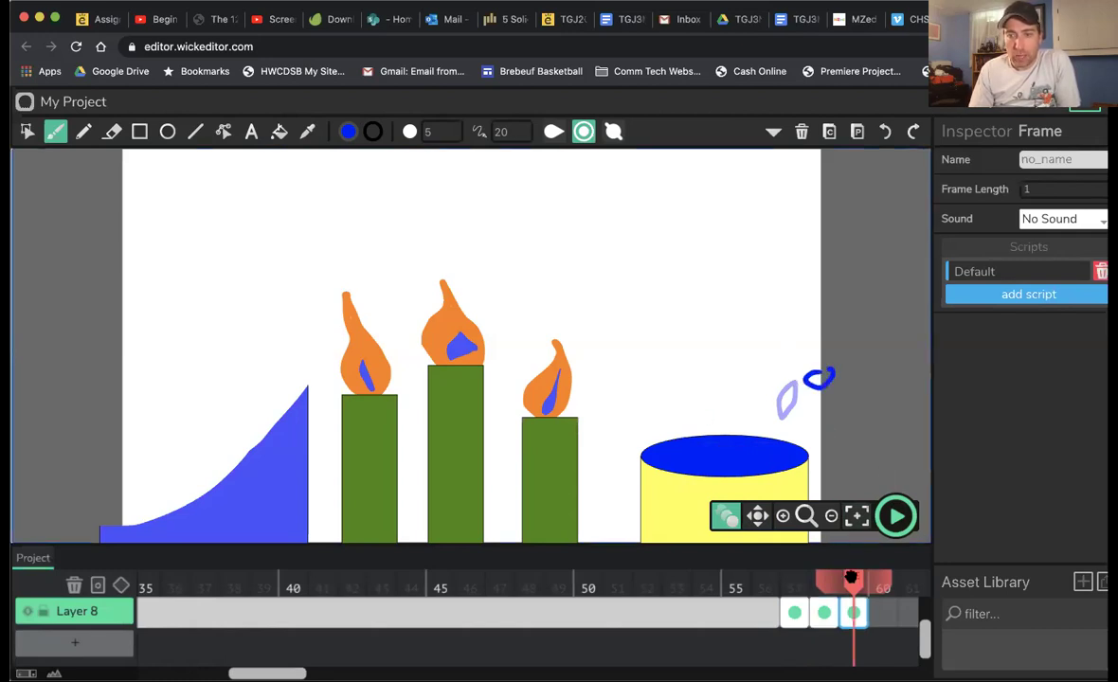
Brush a second blue droplet flying left from the pool's left rim, one position per frame from 57 to 60
drag(850, 576, 786, 586)
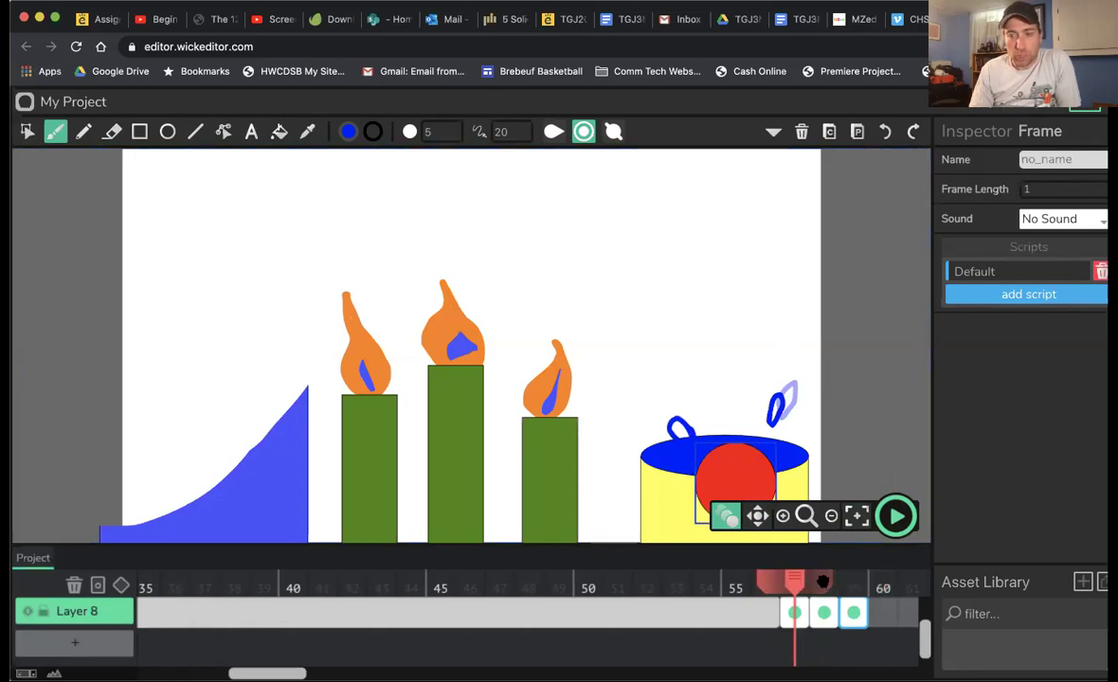
click(829, 580)
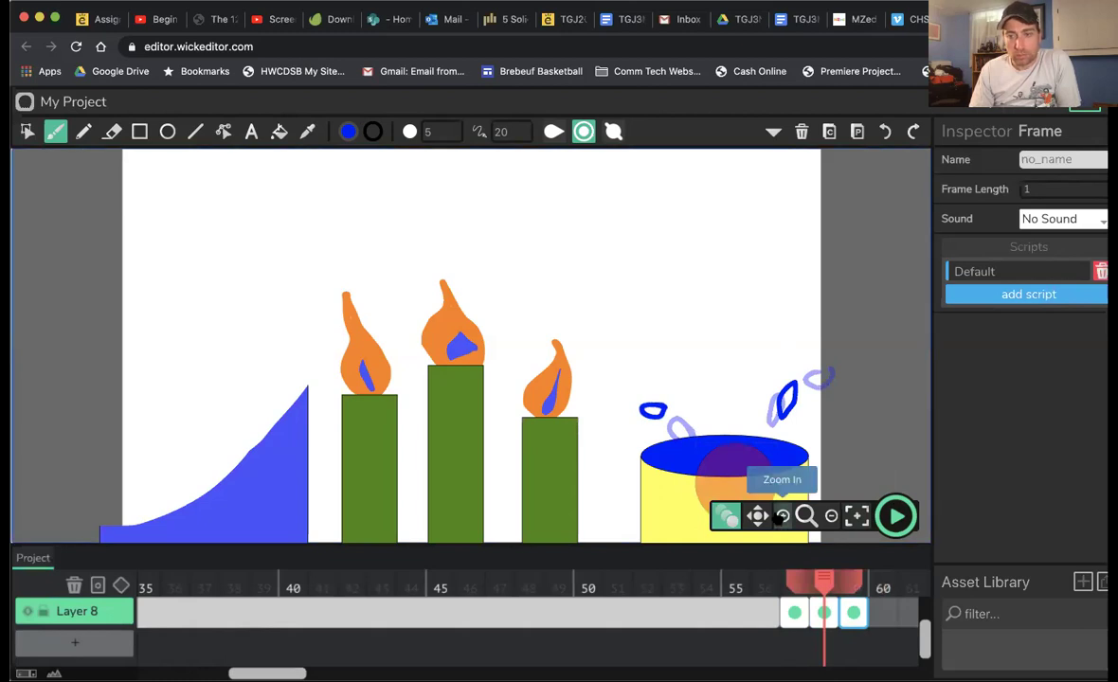
drag(827, 579, 852, 578)
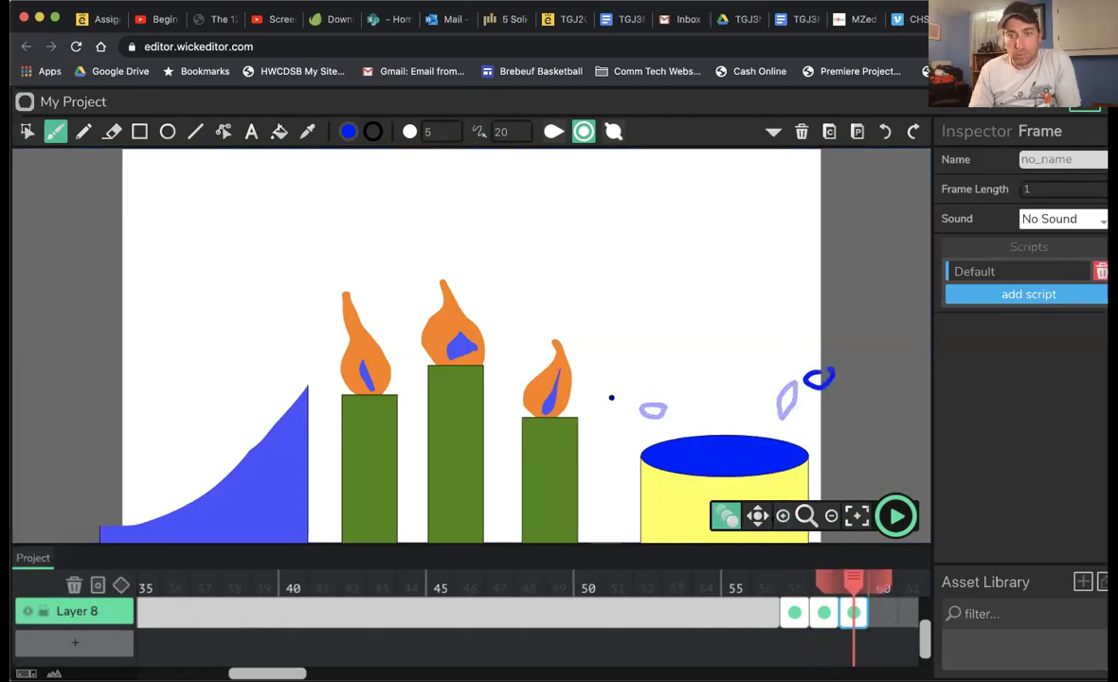
drag(623, 412, 607, 409)
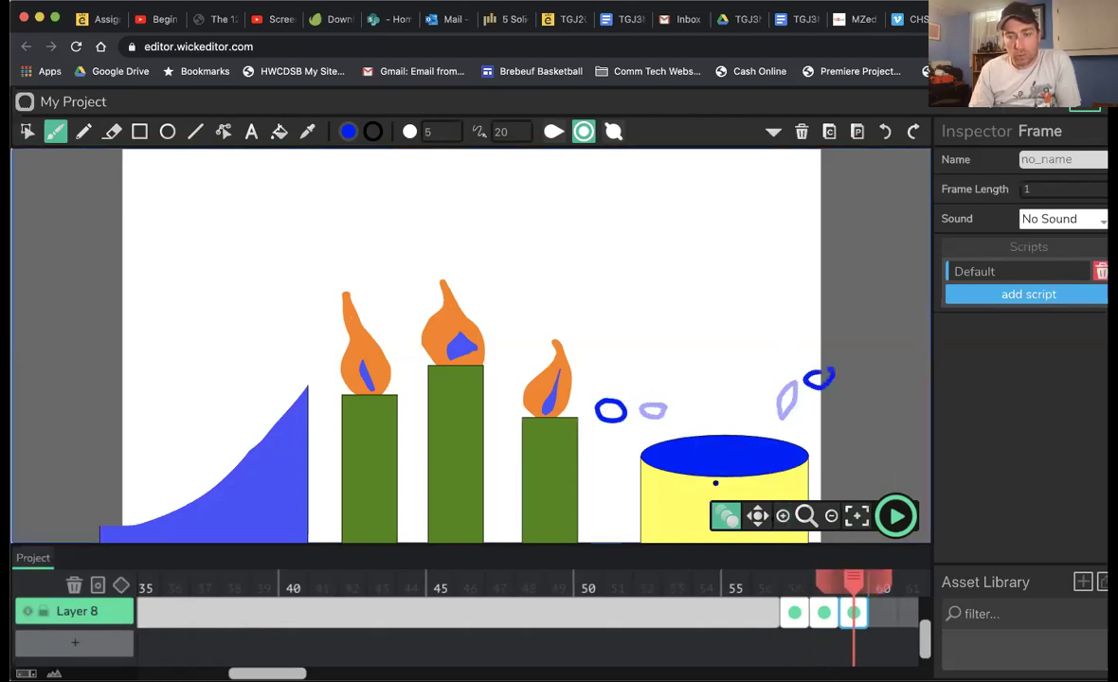
click(880, 581)
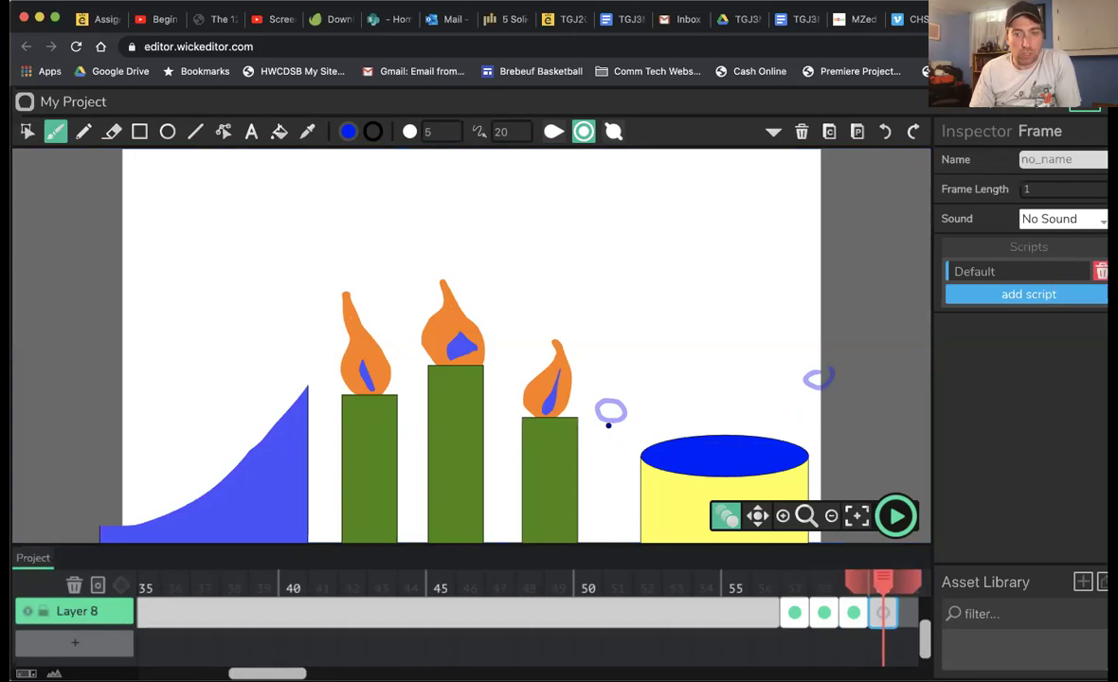
drag(583, 432, 593, 429)
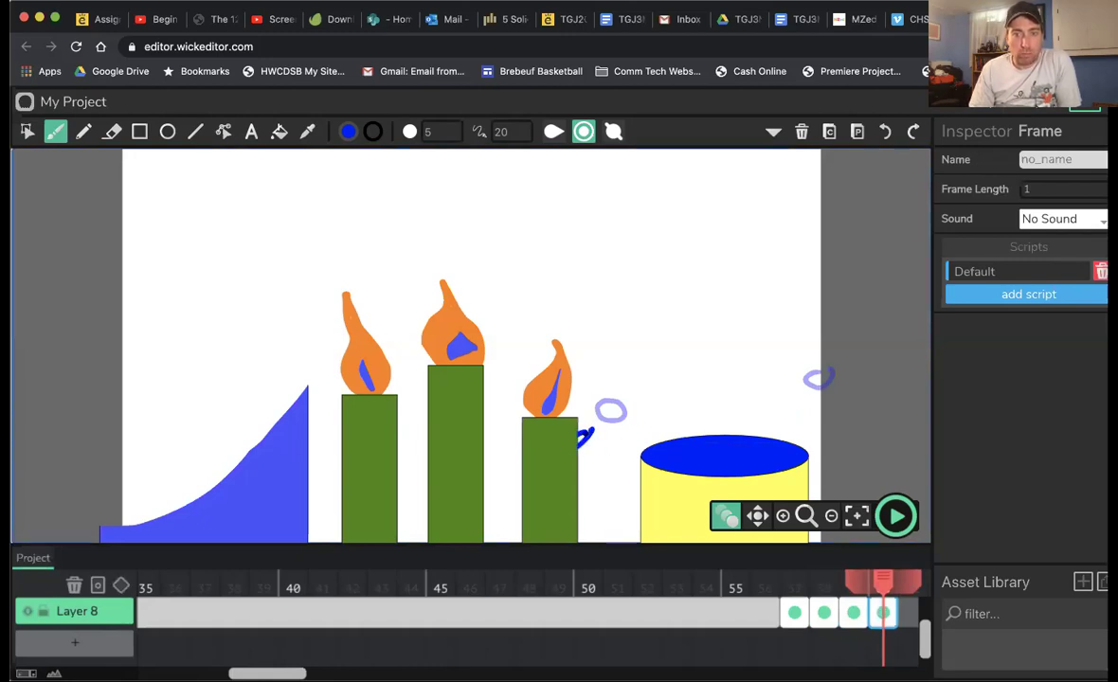
Add a tween keyframe to the Ball layer at frame 52, where the ball meets the water
drag(794, 582, 639, 586)
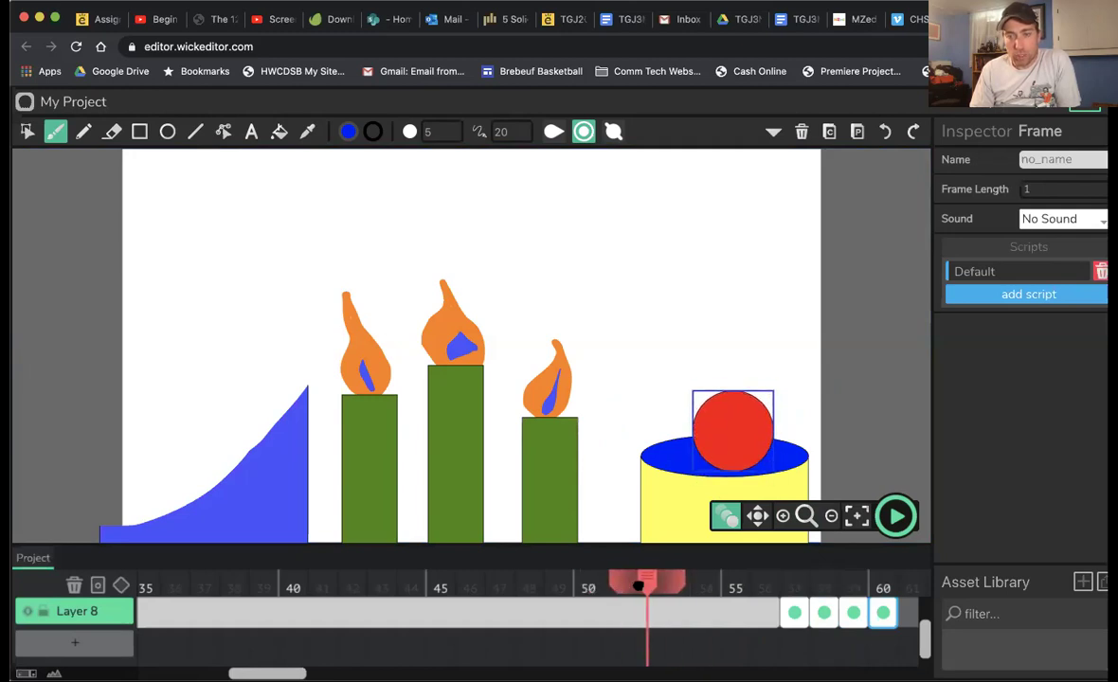
scroll(640, 626, up, 4)
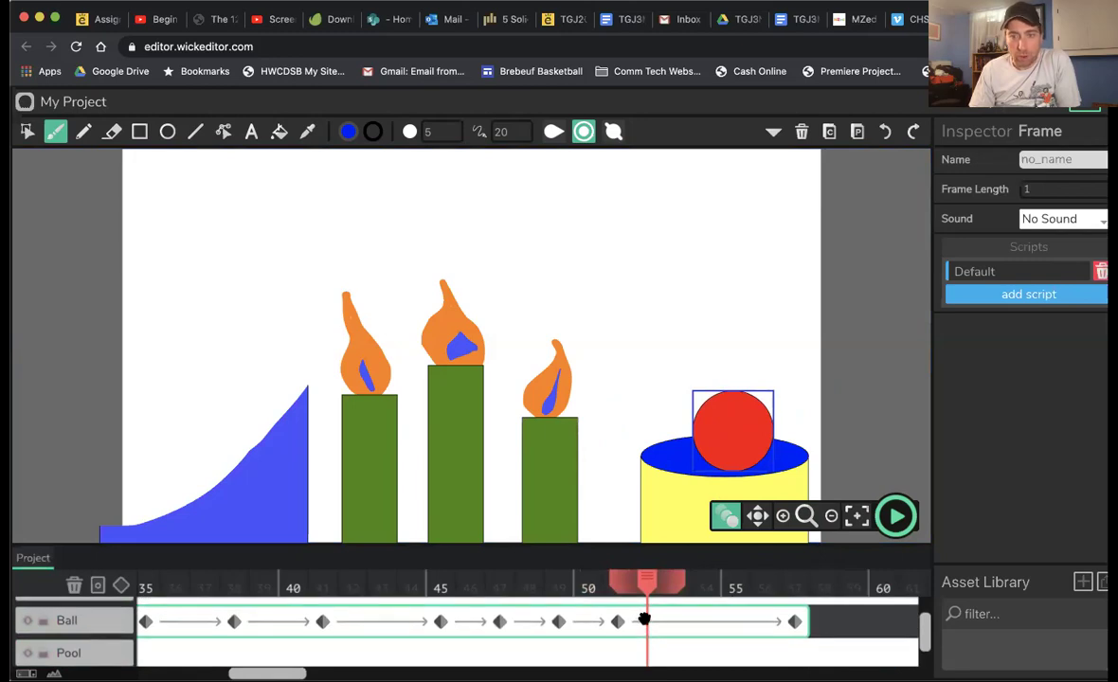
click(642, 621)
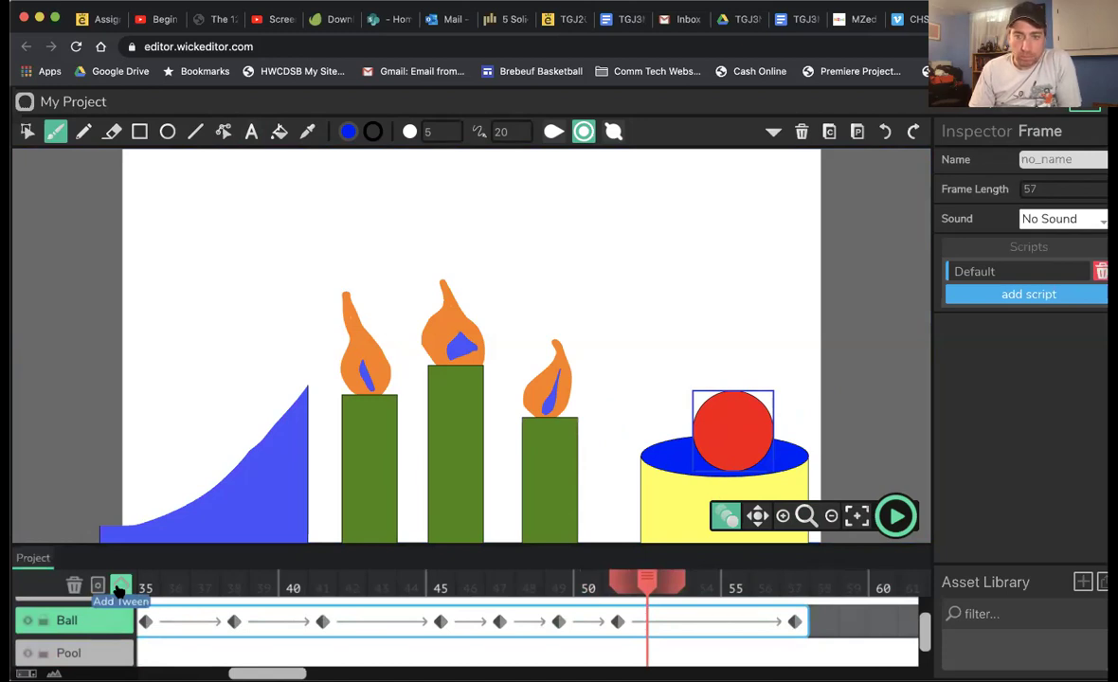
Try to erase the lower part of the ball where it enters the pool at frame 52
click(113, 135)
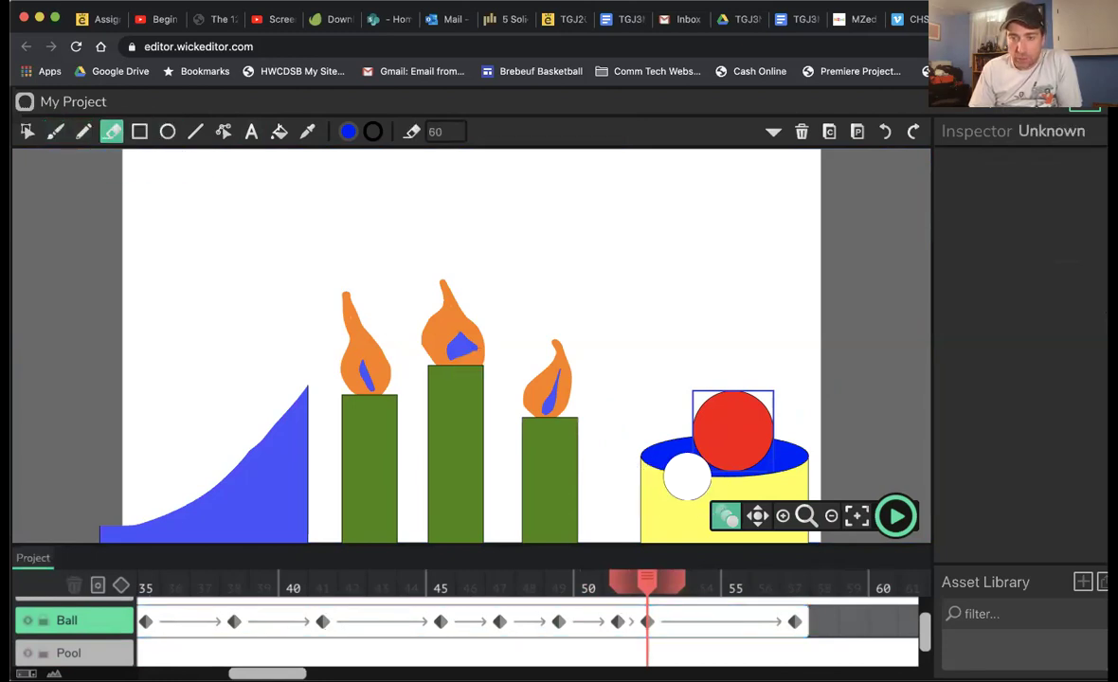
mouse_move(687, 476)
mouse_down()
mouse_move(741, 485)
mouse_move(728, 488)
mouse_up()
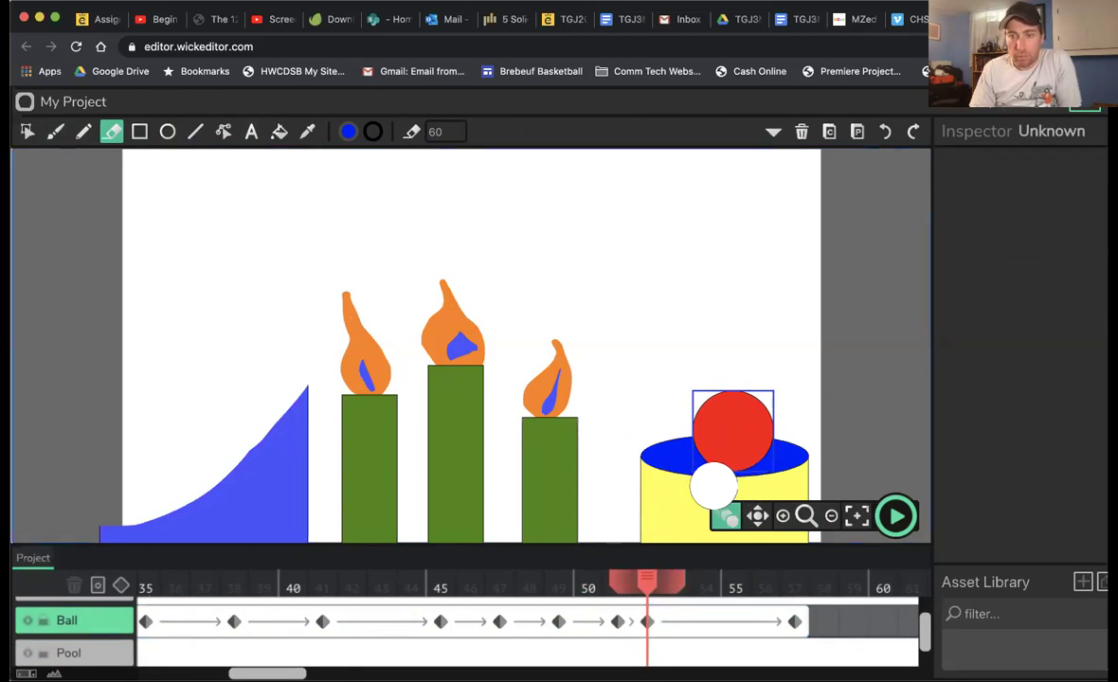
click(25, 131)
click(728, 437)
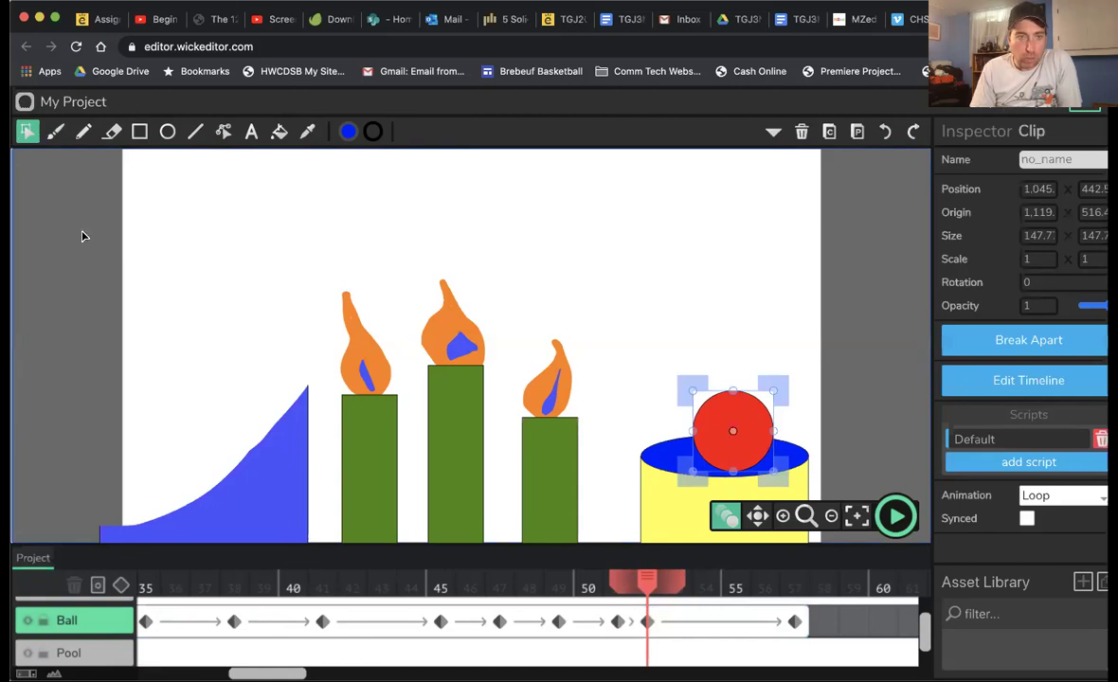
click(112, 130)
mouse_move(698, 486)
mouse_down()
mouse_move(716, 488)
mouse_move(750, 447)
mouse_up()
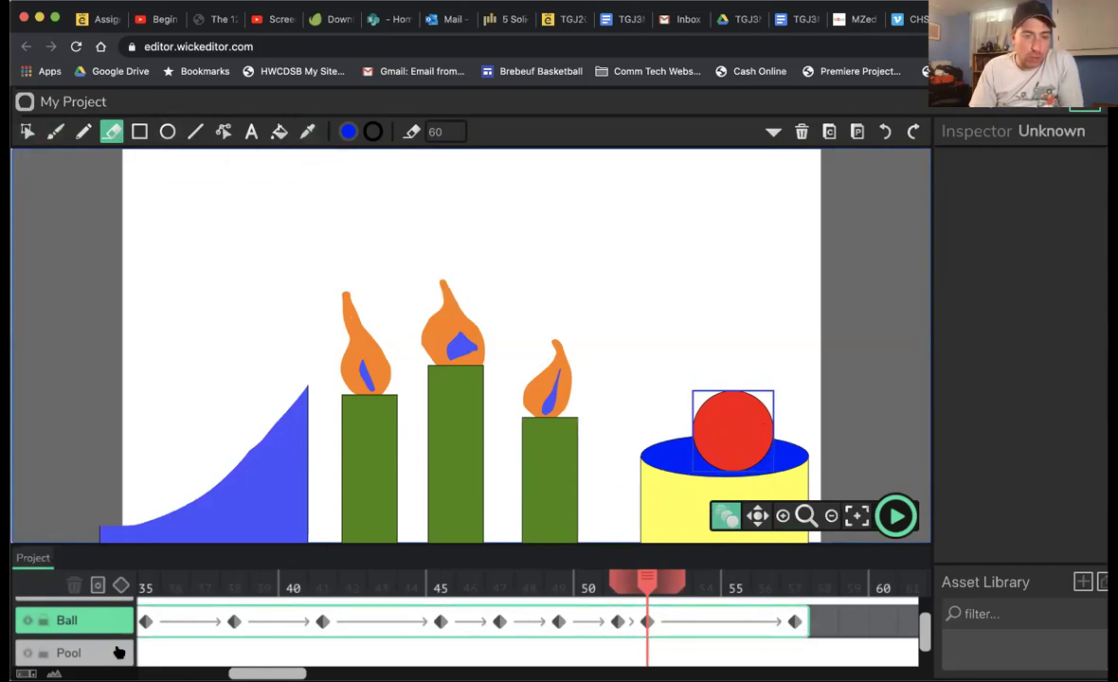
Add another new layer and move it between the Ramp and Ball layers
scroll(117, 649, up, 2)
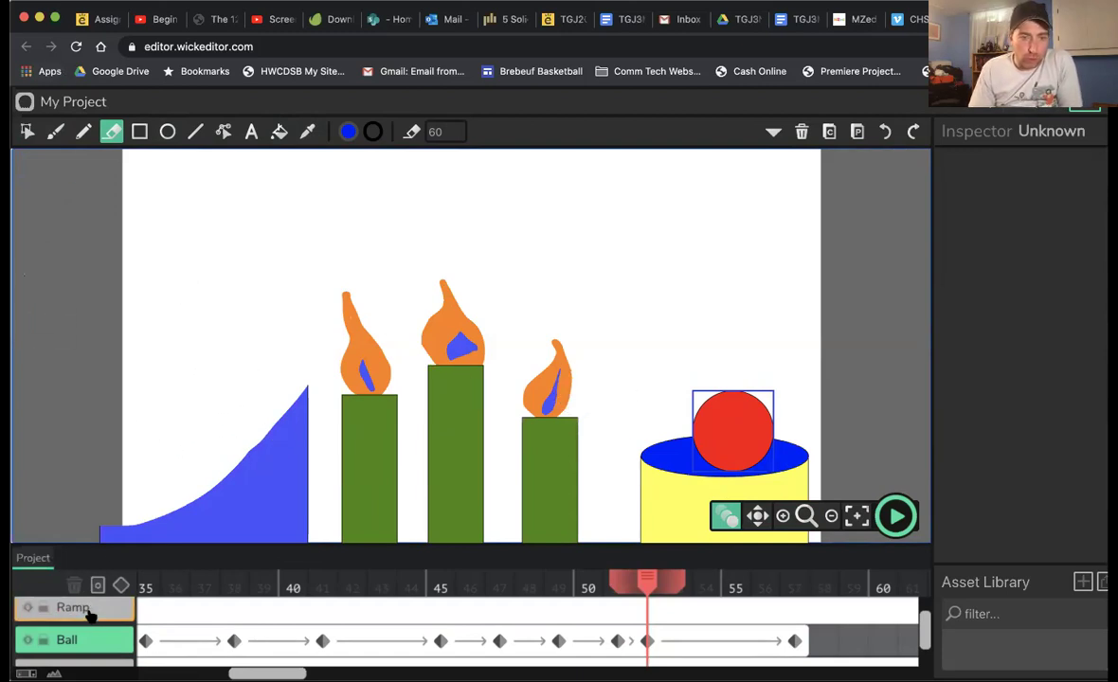
scroll(90, 612, down, 1)
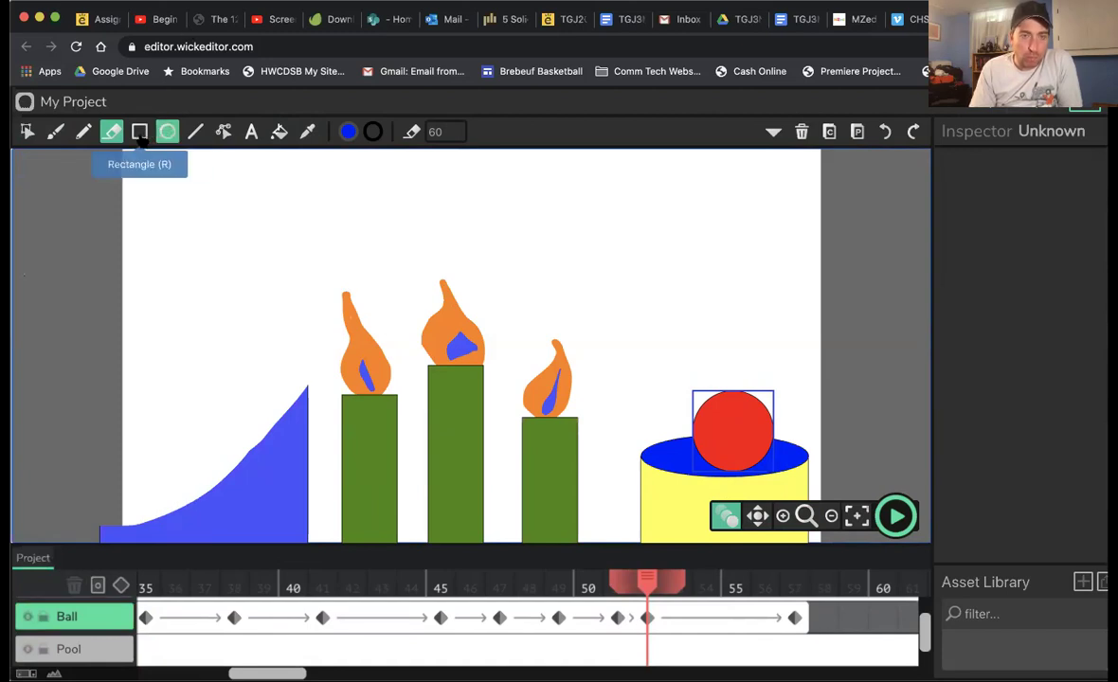
scroll(85, 649, down, 1)
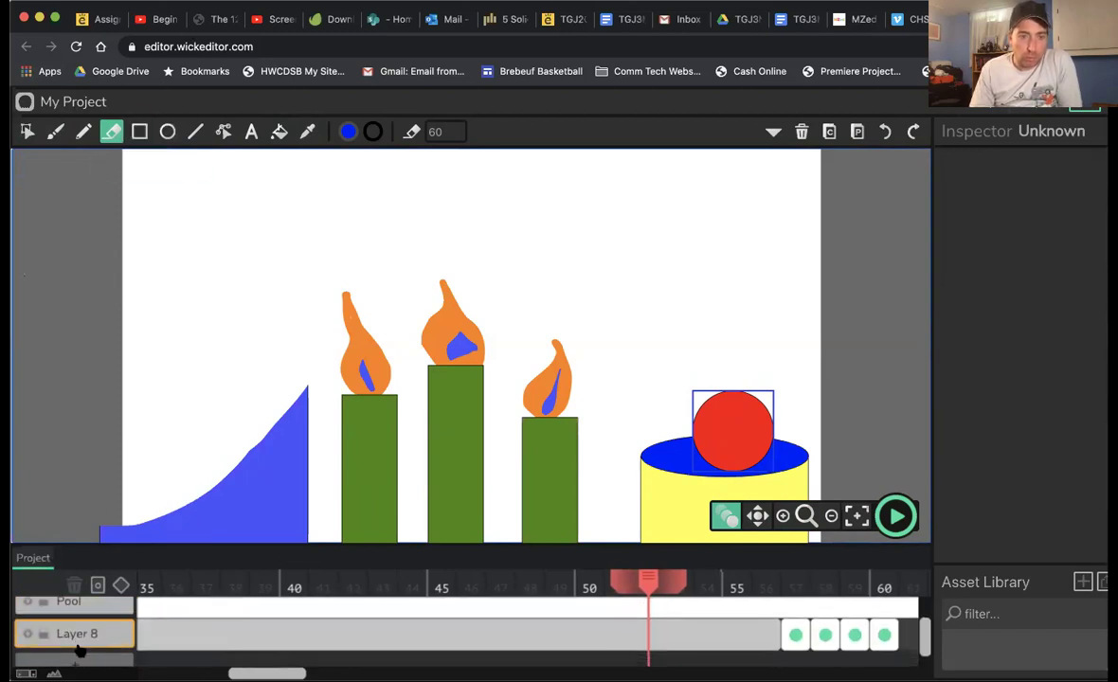
scroll(80, 648, down, 1)
click(80, 647)
scroll(83, 612, up, 3)
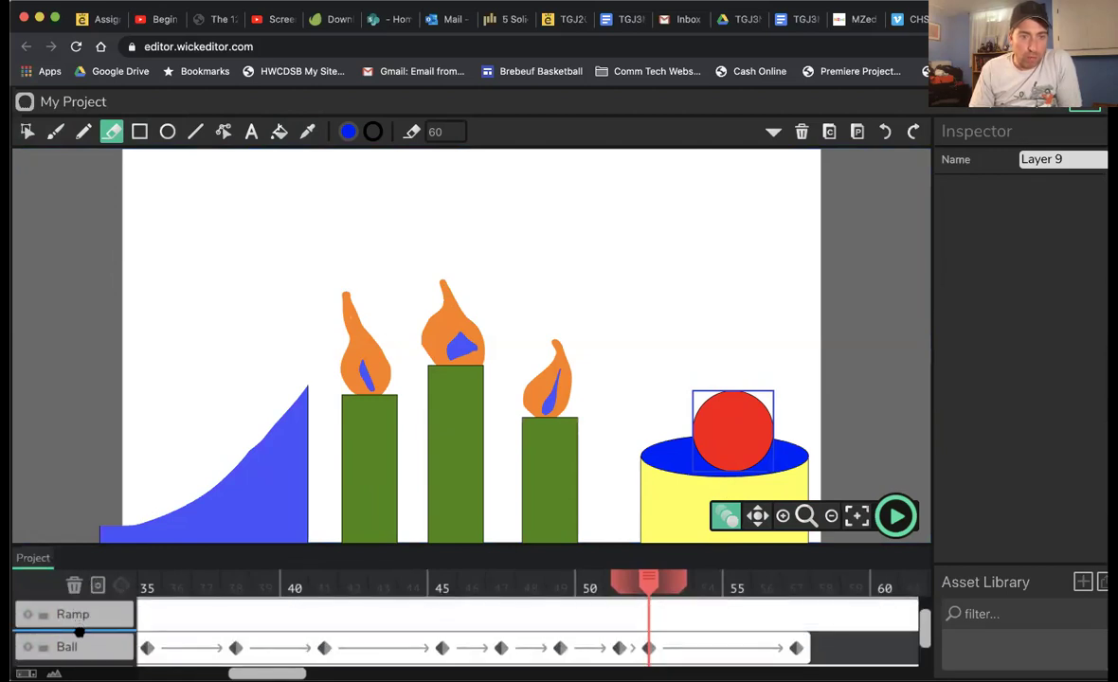
Draw a blue rectangle about 242 by 58 above the pool on Layer 9 at frame 52
scroll(77, 627, down, 1)
click(196, 132)
click(140, 132)
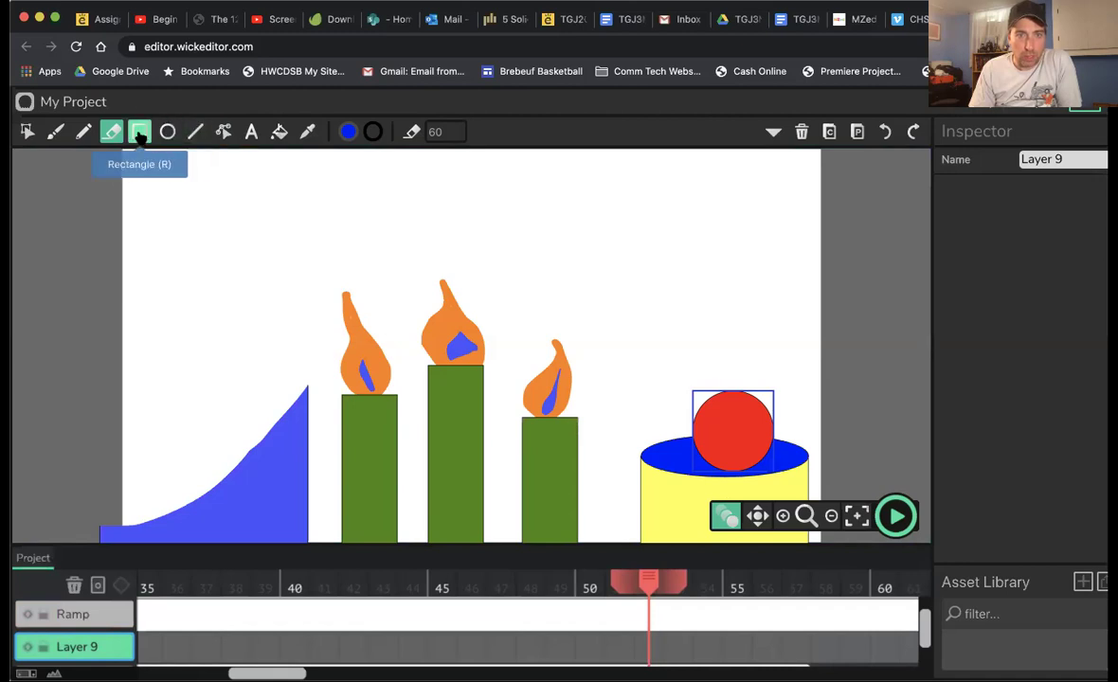
drag(649, 308, 783, 339)
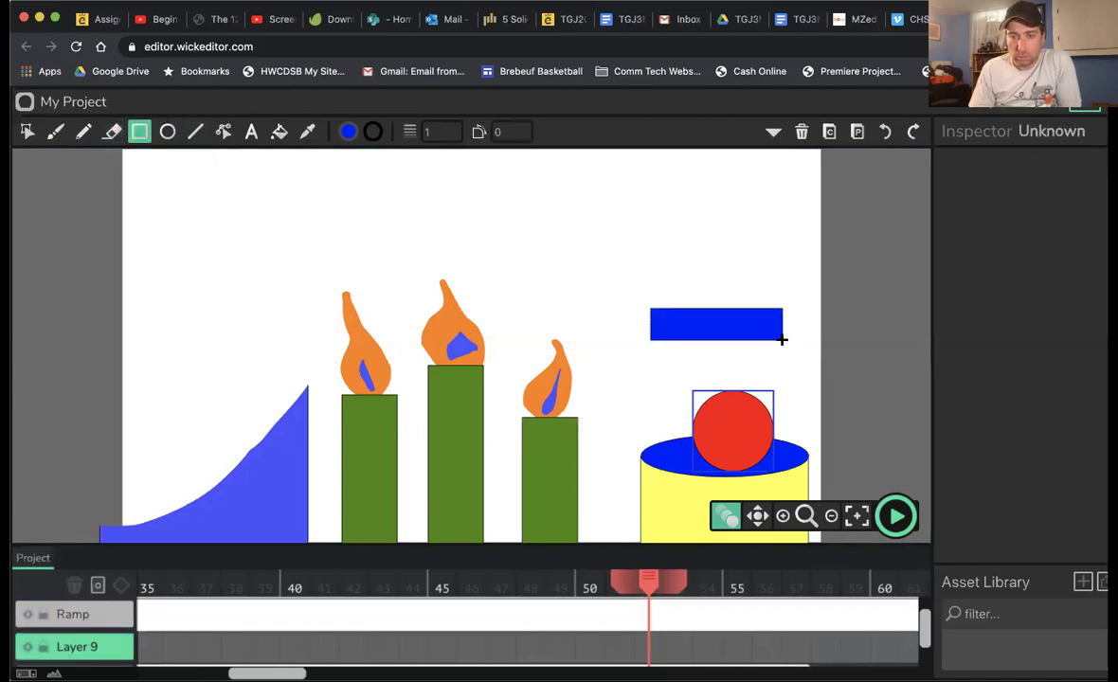
Narrow the blue rectangle to about 189 wide and move it over the ball's lower part inside the pool opening
click(27, 132)
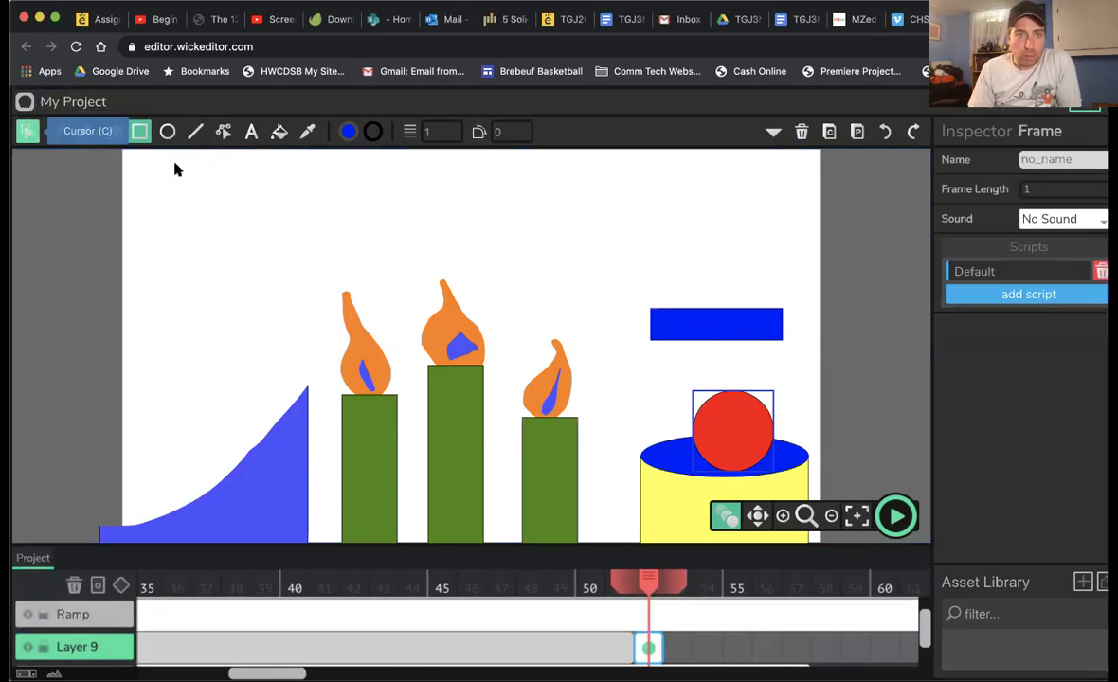
click(717, 324)
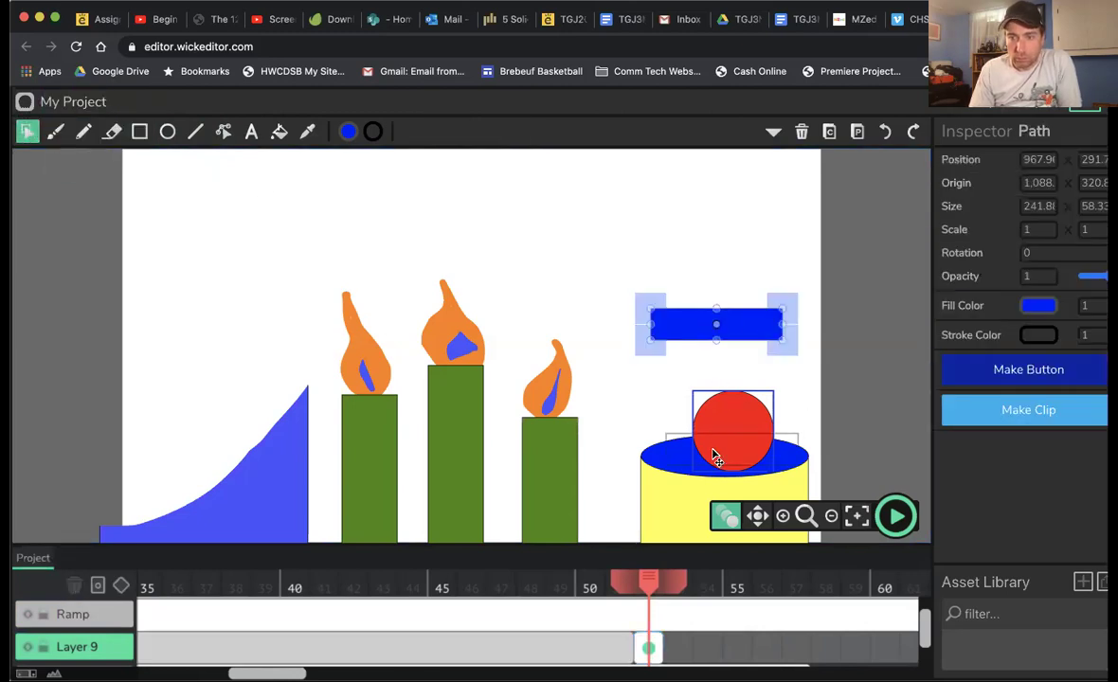
drag(718, 458, 763, 452)
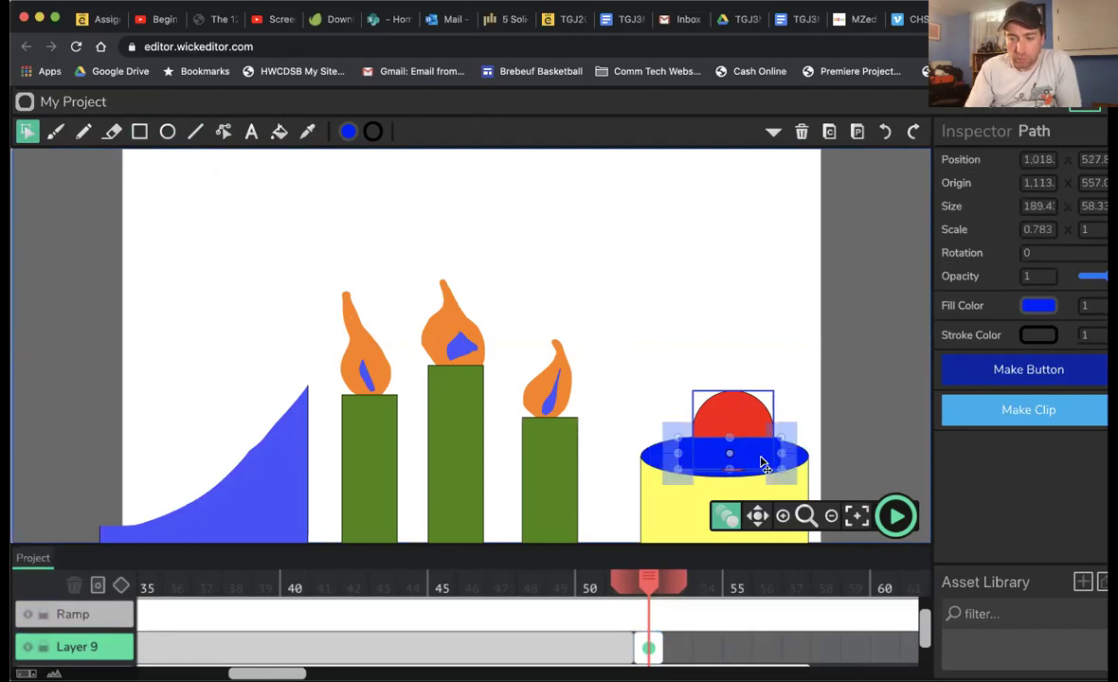
key(Down)
key(Down)
key(Down)
key(Down)
key(Down)
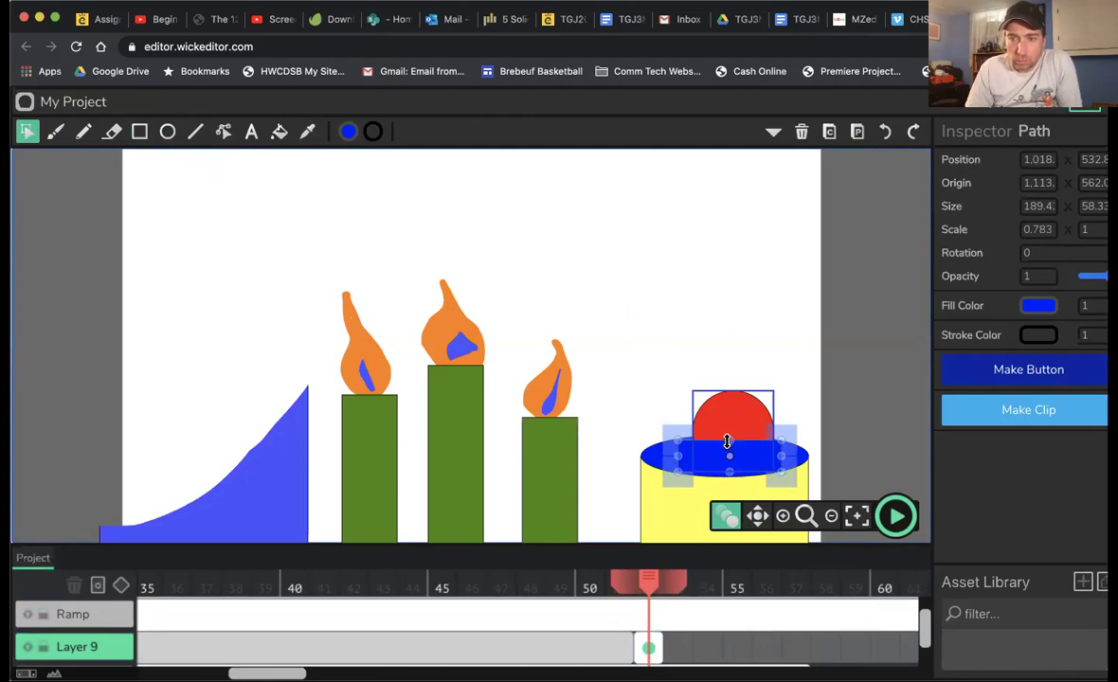
Reduce the rectangle's height to about 33 and nudge it down to cover the ball's bottom edge, then deselect it
drag(729, 446, 728, 458)
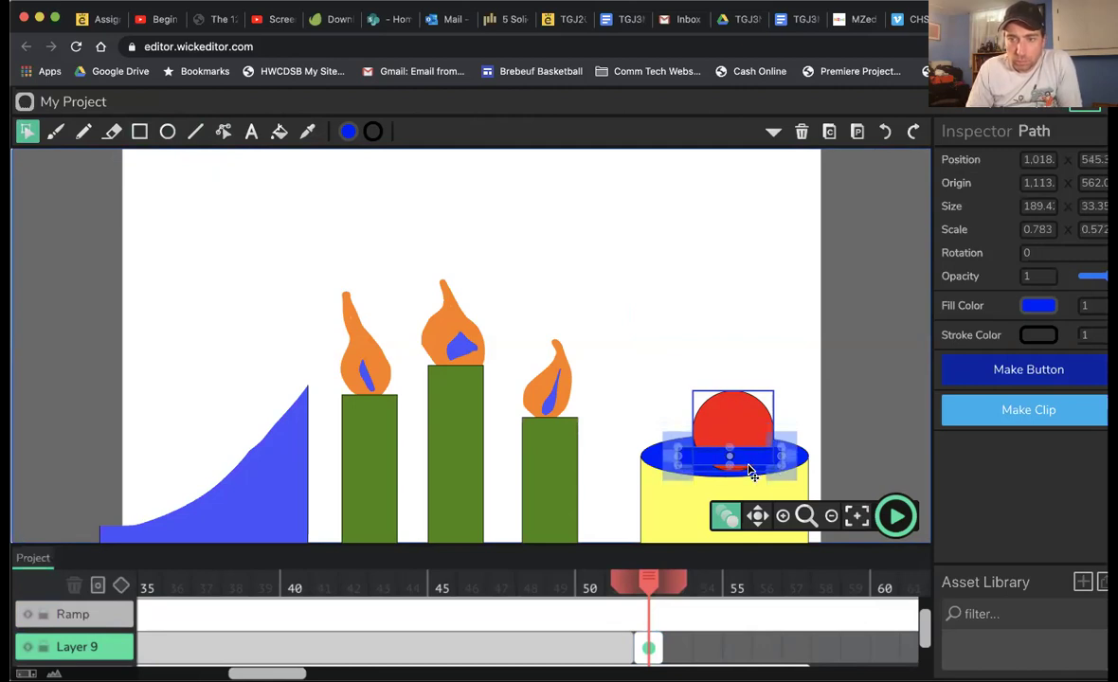
key(Down)
key(Down)
key(Down)
key(Down)
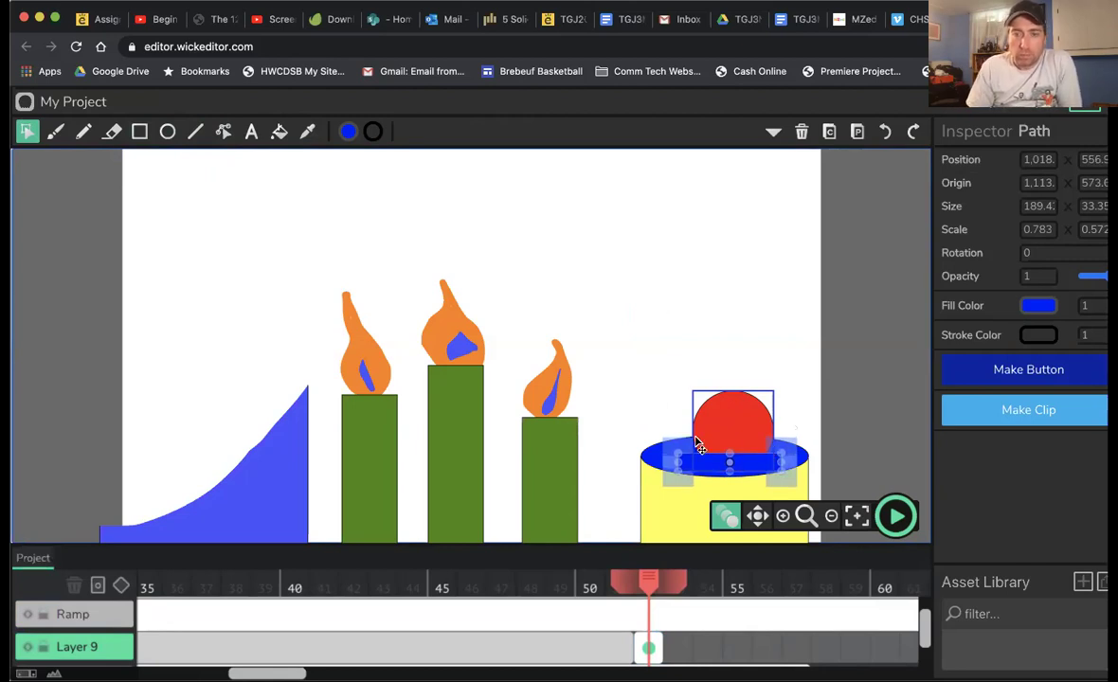
click(205, 222)
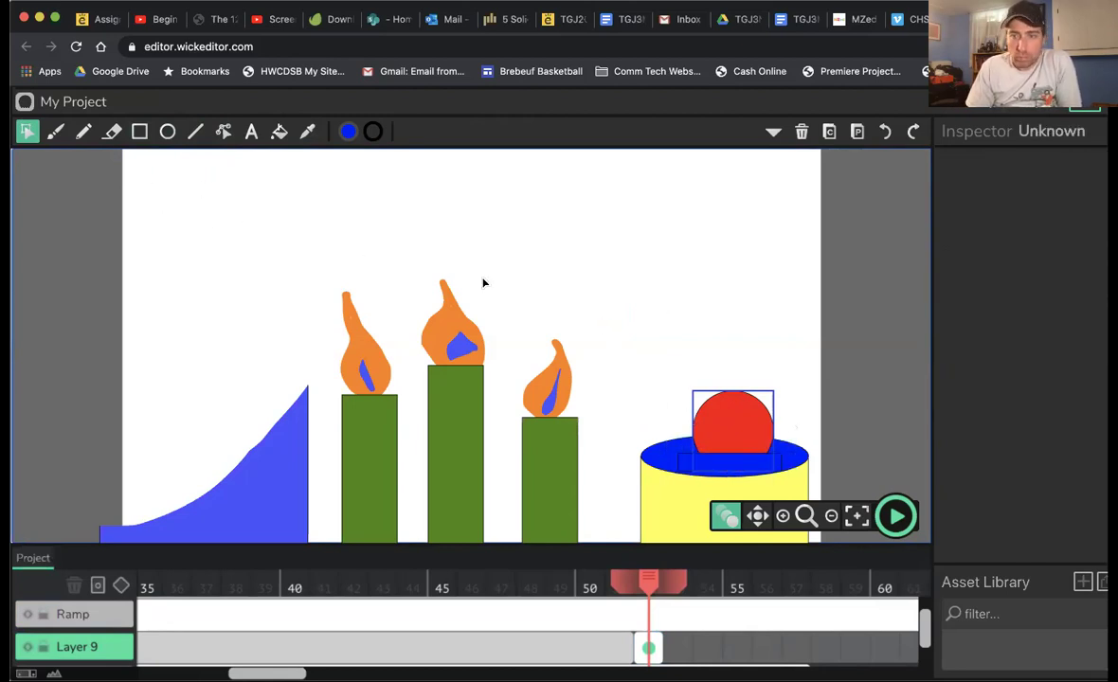
Extend the rectangle's frame on Layer 9 to a length of 8, through frame 59, and check the masking at frame 55
click(782, 515)
drag(649, 584, 691, 594)
click(649, 644)
drag(657, 645, 870, 652)
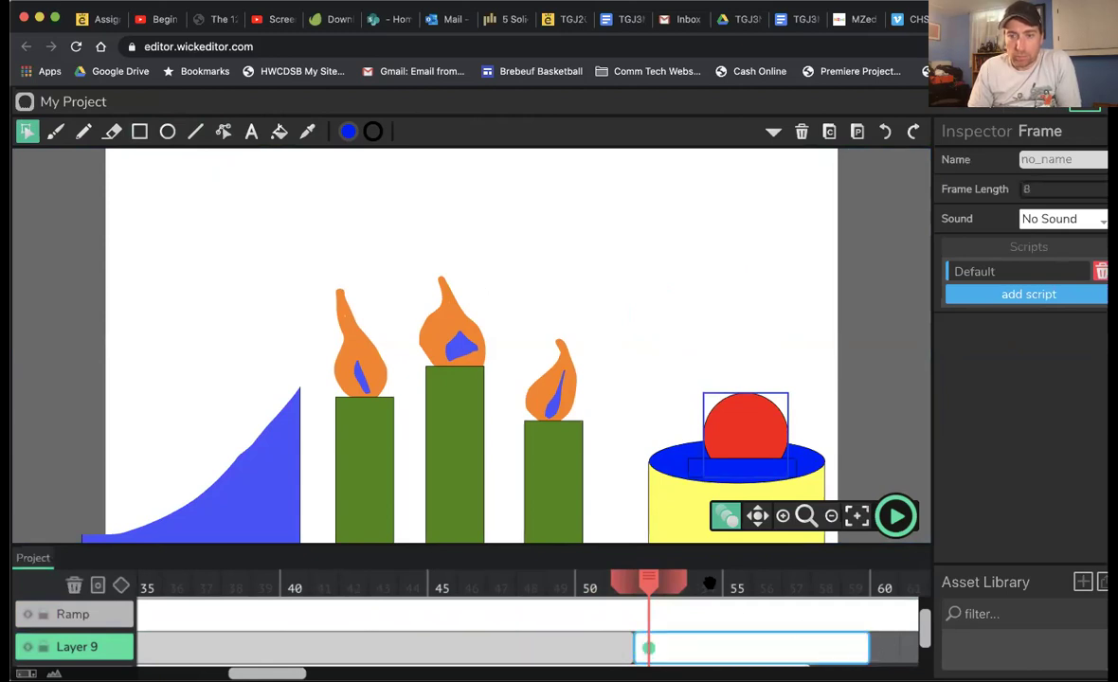
drag(662, 580, 737, 581)
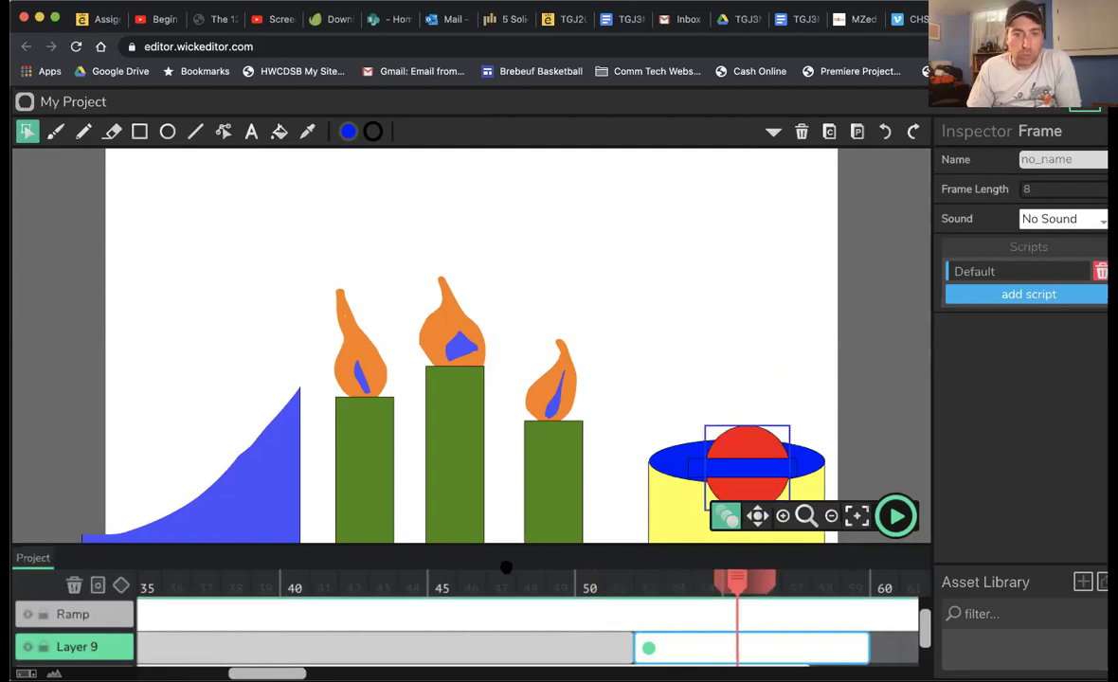
Move the Pool layer directly above the Ball layer so the pool covers the sinking ball
scroll(100, 627, up, 5)
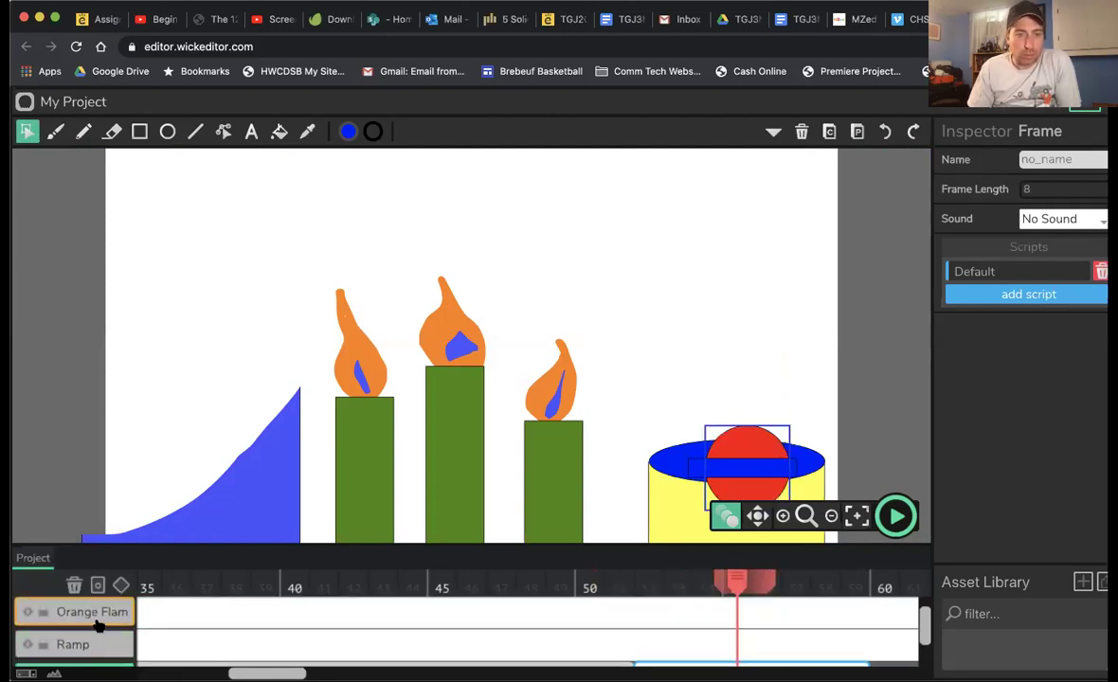
scroll(95, 627, up, 5)
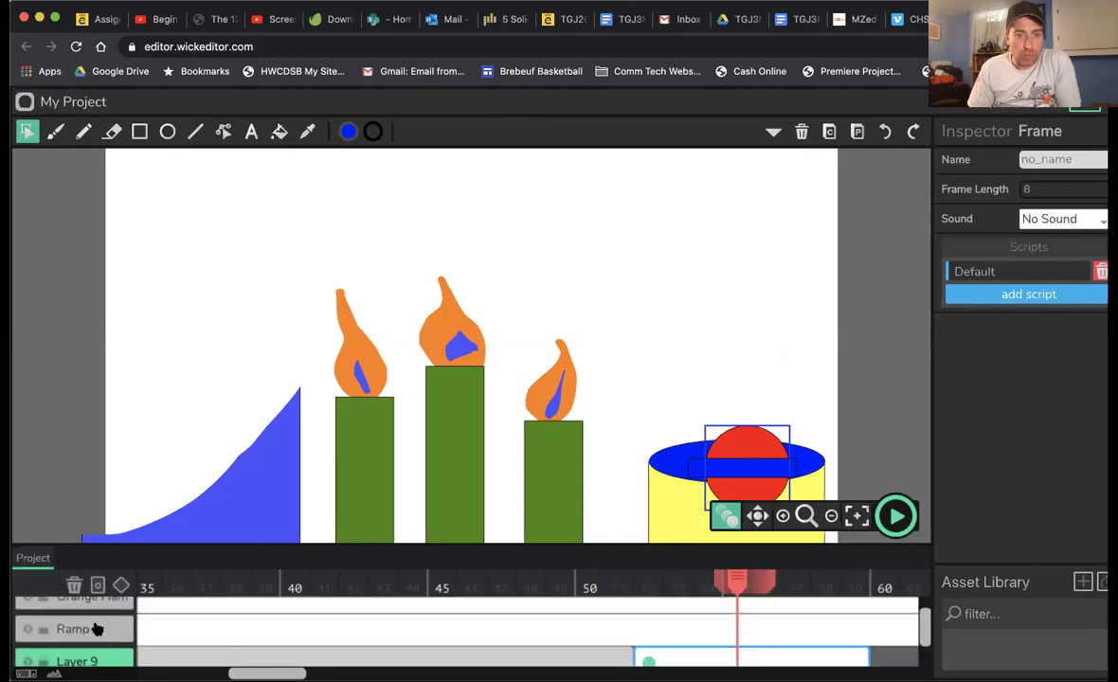
drag(84, 642, 668, 594)
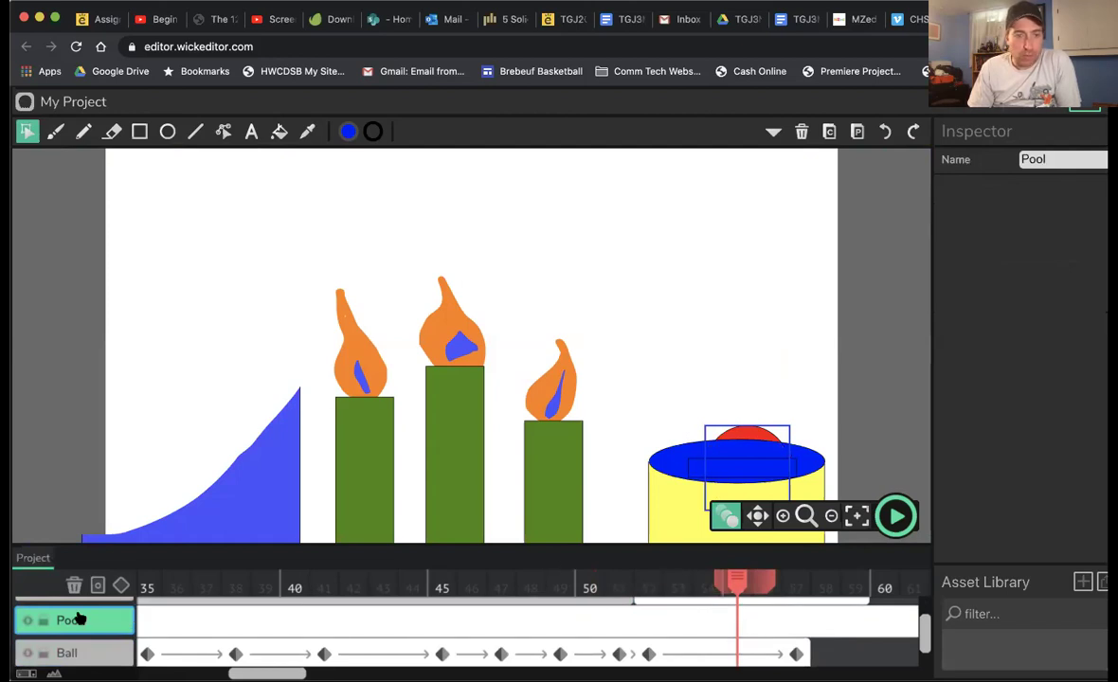
scroll(92, 621, up, 1)
scroll(87, 621, up, 2)
scroll(86, 622, down, 2)
scroll(85, 625, down, 3)
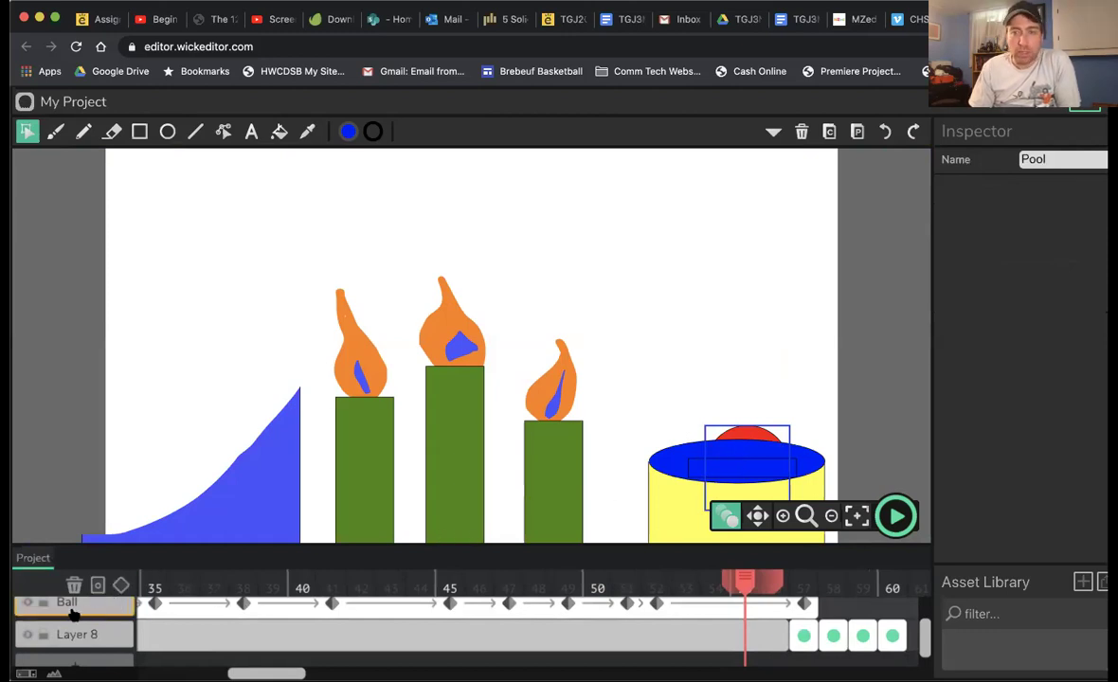
Preview the animation from frame 1 and stop the playback
click(852, 587)
drag(851, 587, 133, 587)
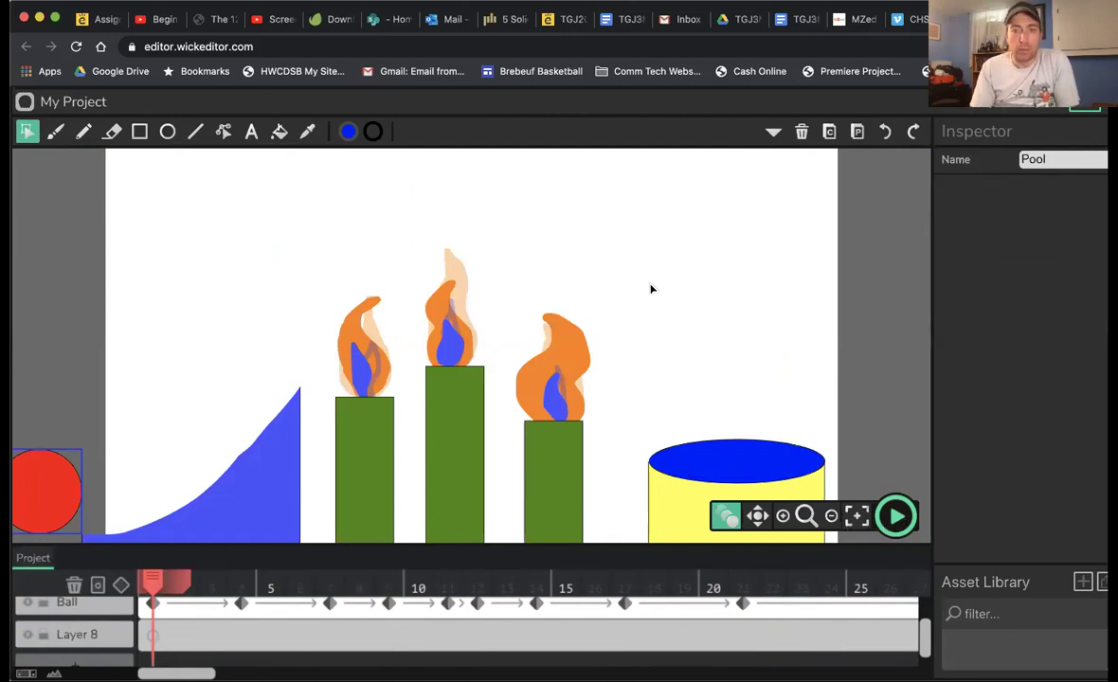
click(896, 515)
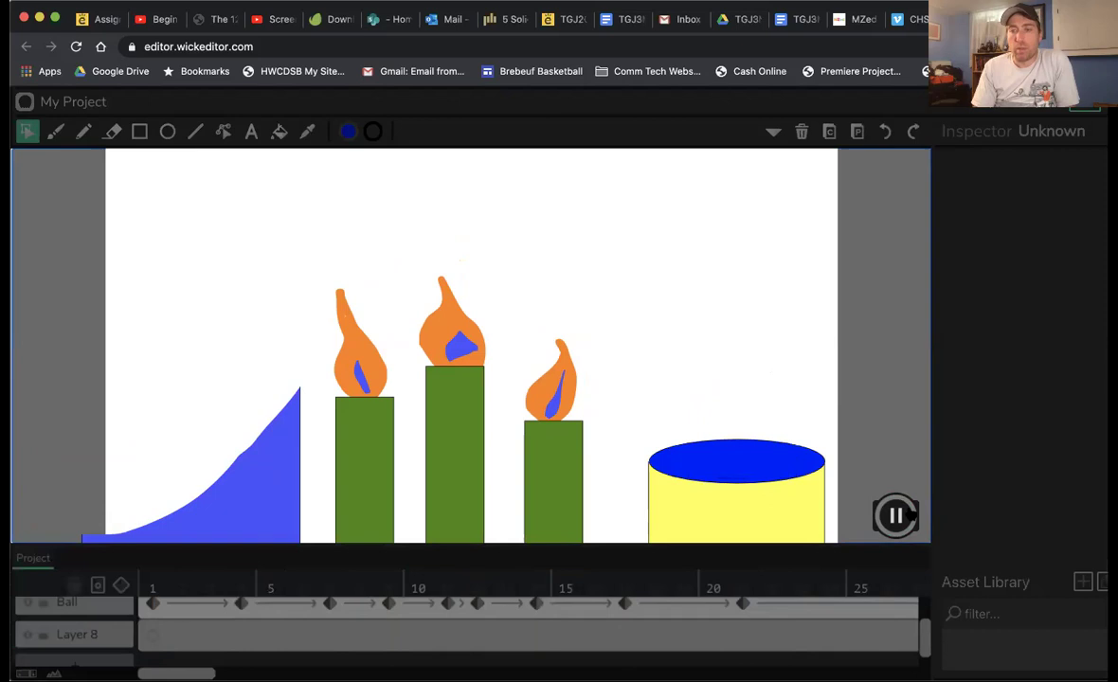
key(Return)
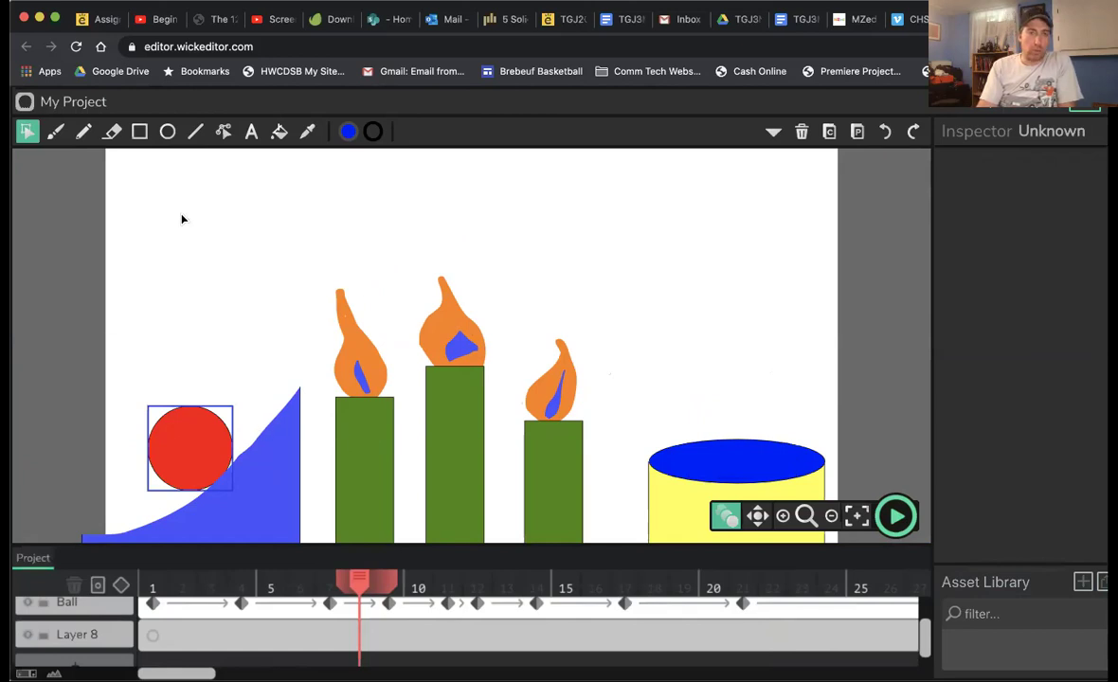
Brush dark green wax drips down both sides of the first candle
click(55, 132)
click(347, 132)
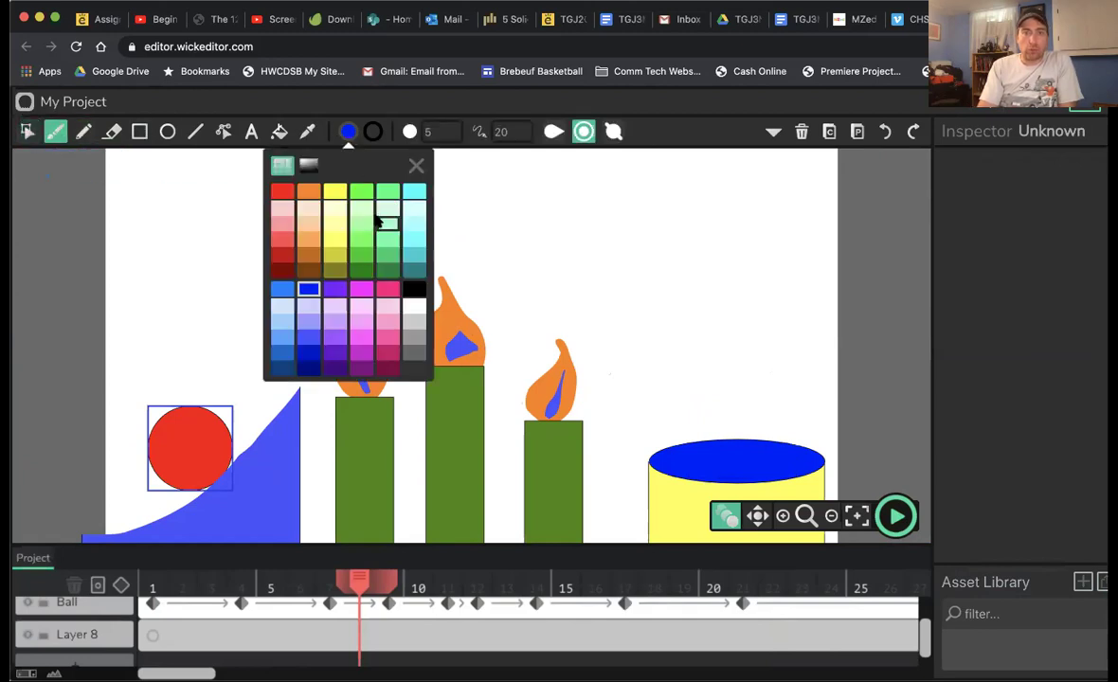
click(361, 253)
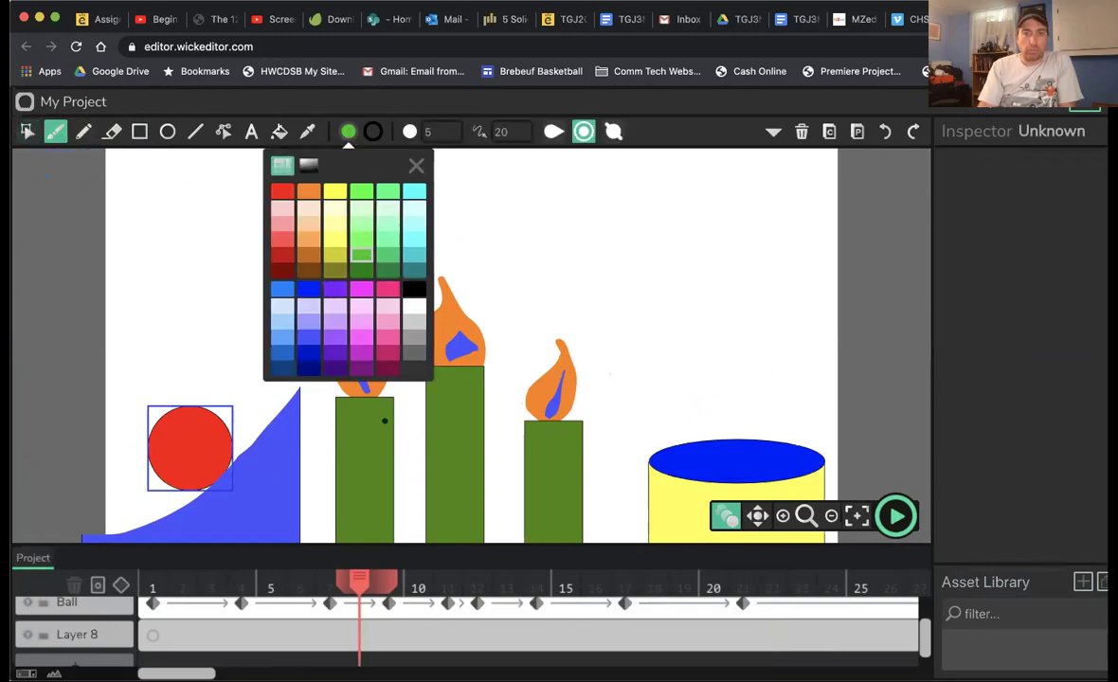
click(360, 269)
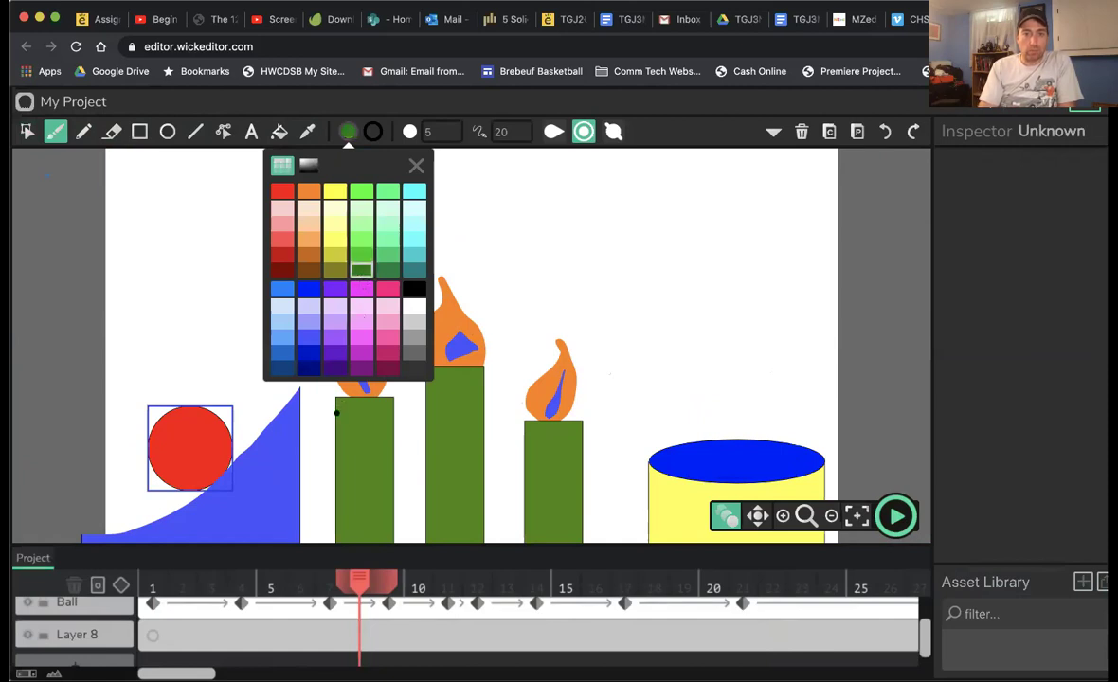
click(360, 447)
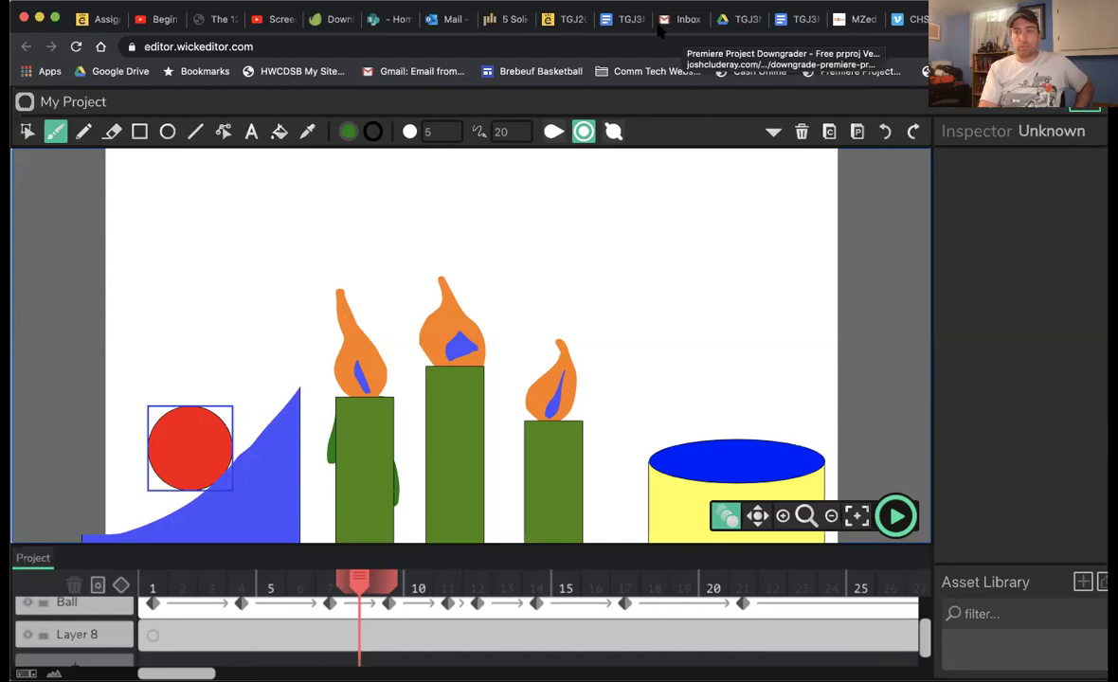
Save the project as a WICK file in the Desktop folder
key(ctrl+s)
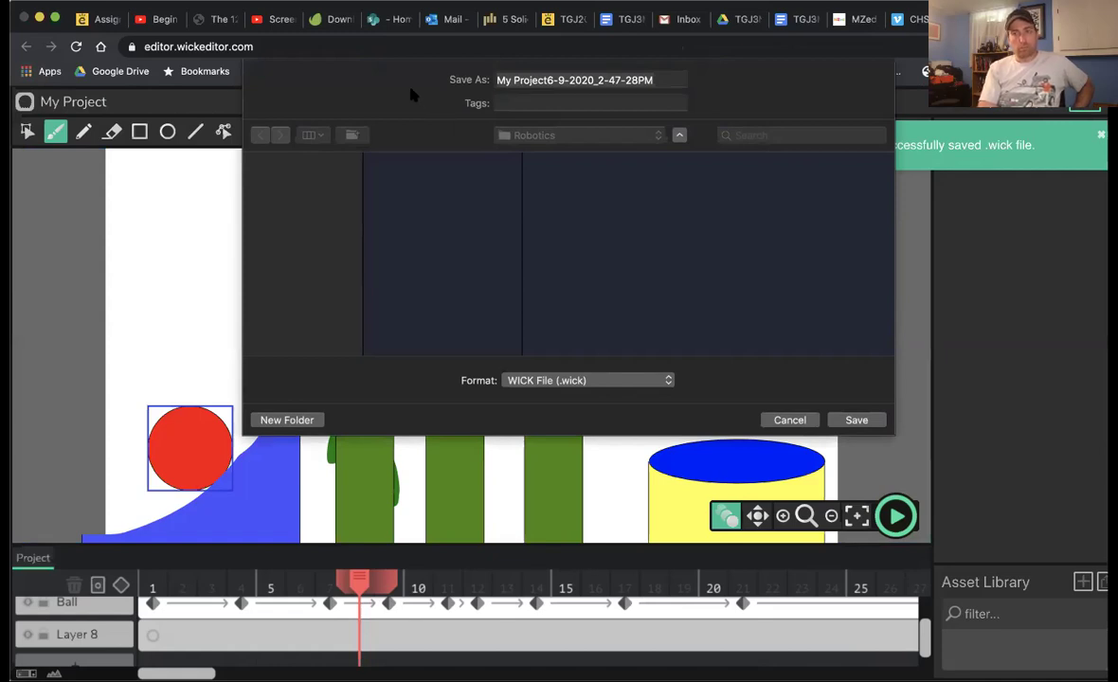
click(627, 80)
drag(660, 80, 426, 62)
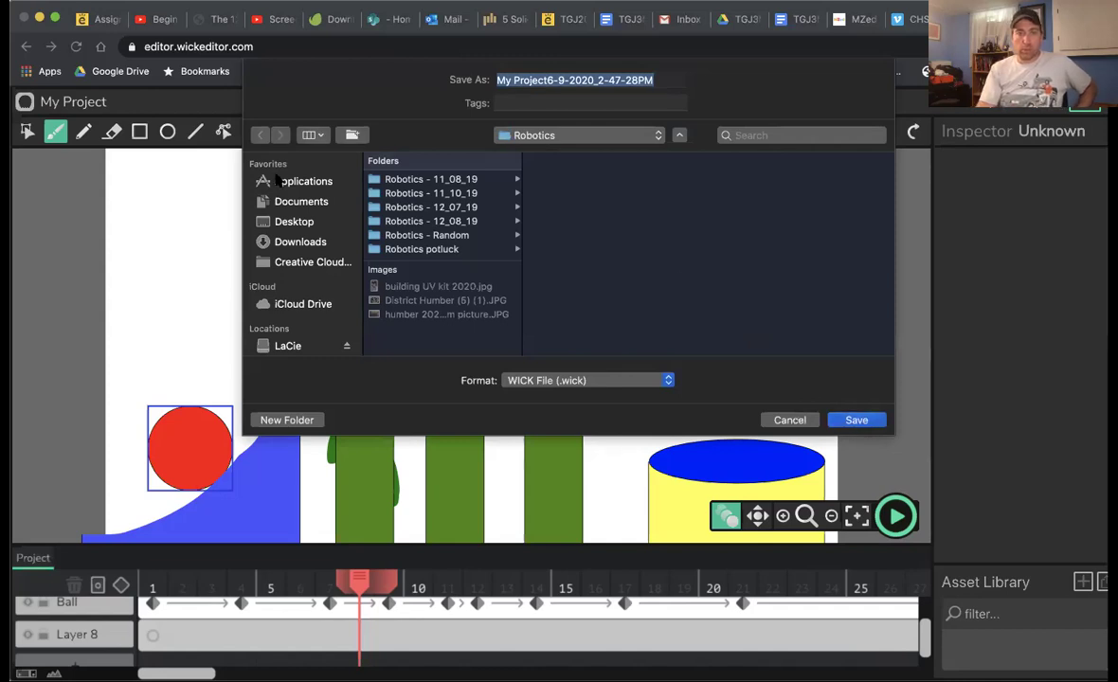
click(293, 220)
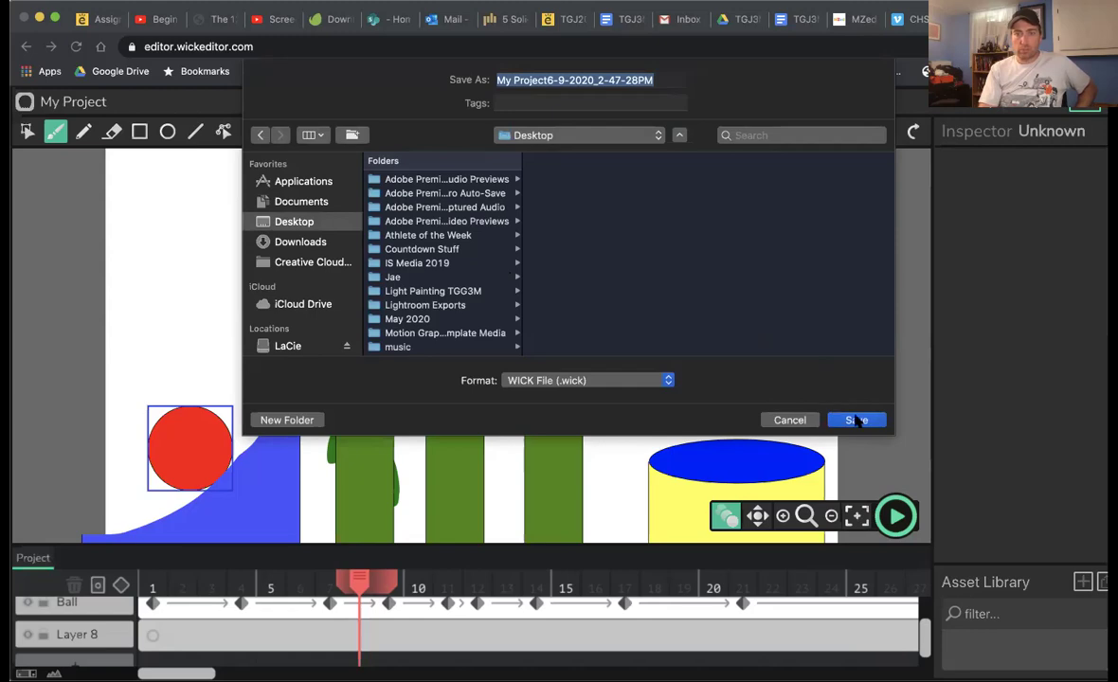
click(855, 419)
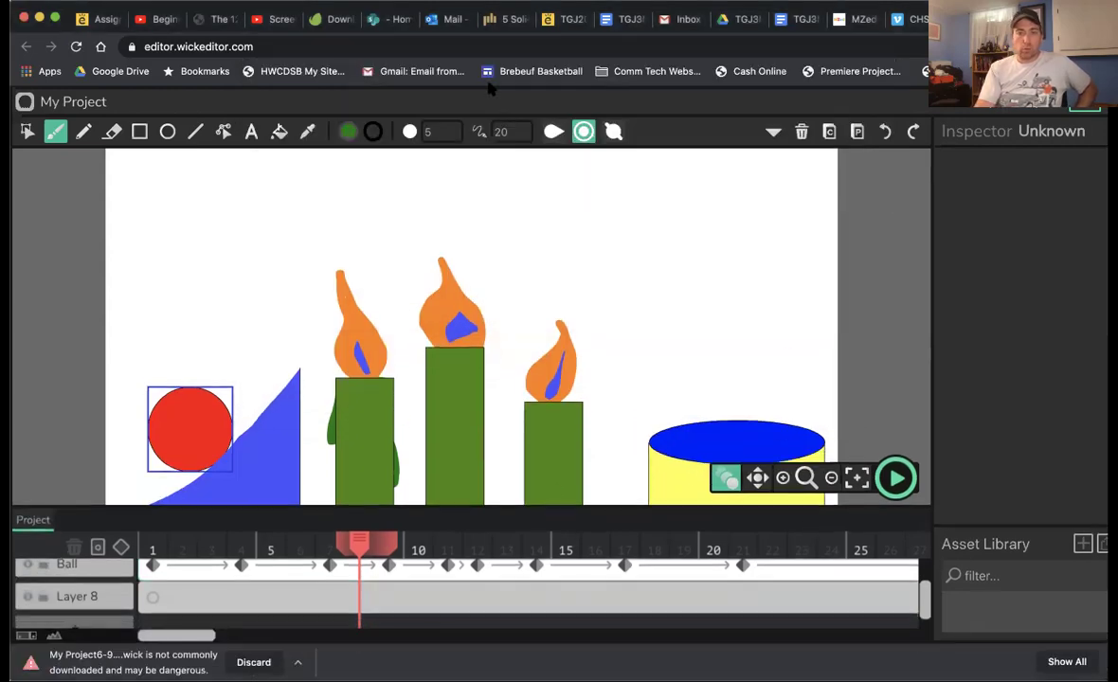